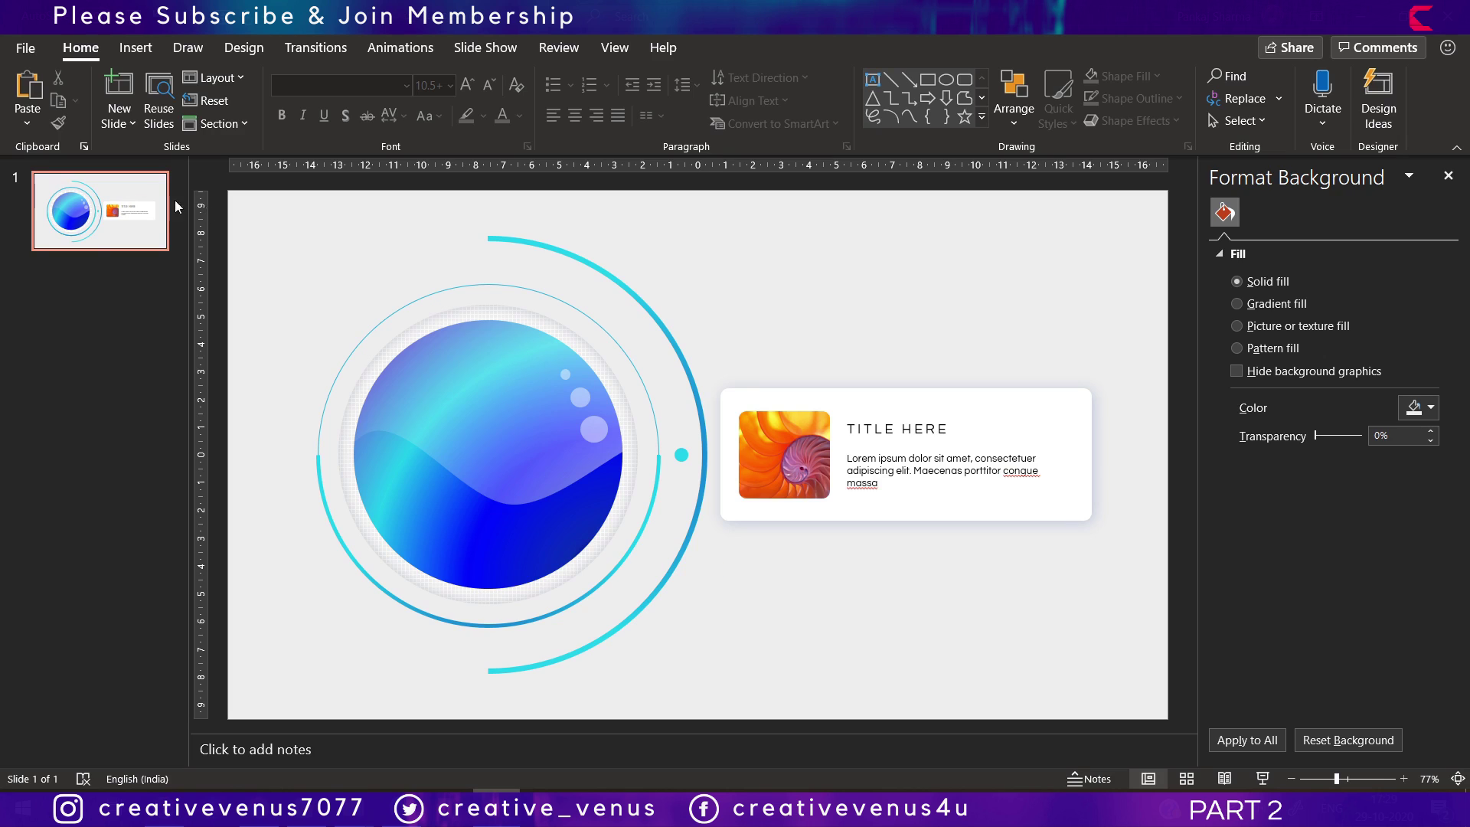
Duplicate the slide, and on the new slide place a copy of the title card directly below the original, aligned with it.
{"action": "right_click", "coordinate": [96, 213]}
{"action": "left_click", "coordinate": [188, 401]}
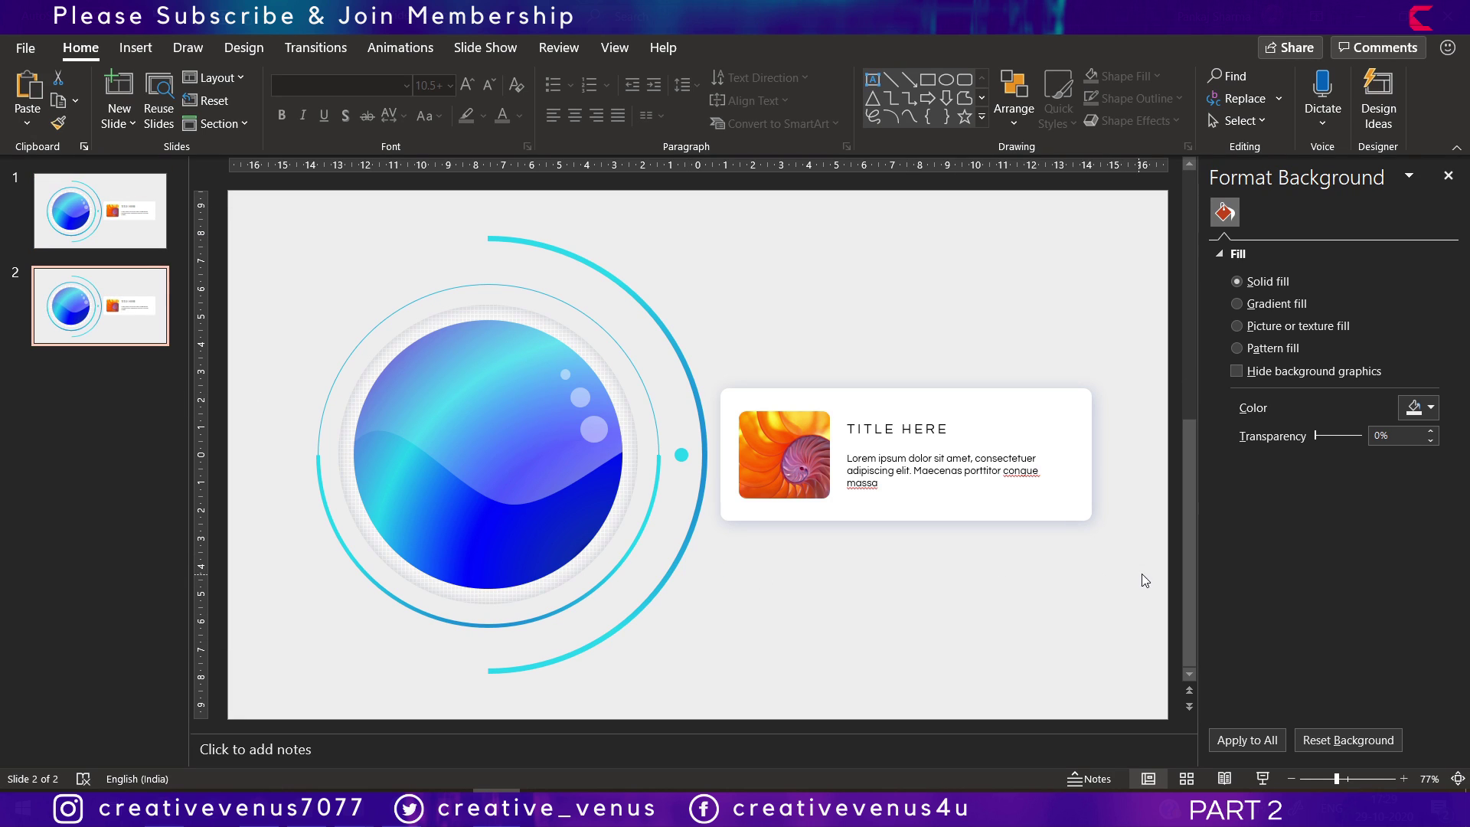
{"action": "left_click_drag", "start_coordinate": [1153, 571], "coordinate": [696, 339]}
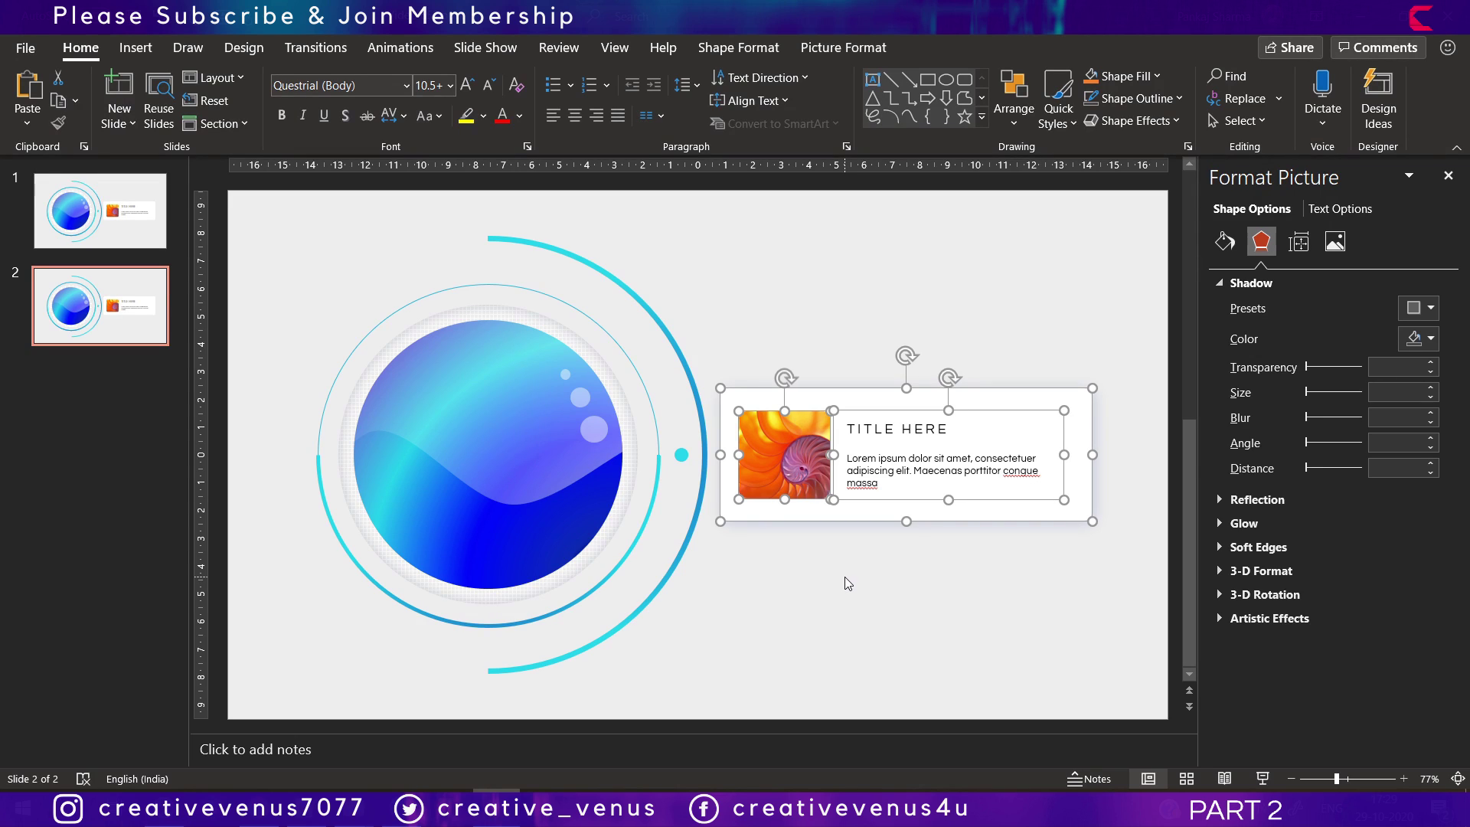
{"action": "key", "text": "ctrl+d"}
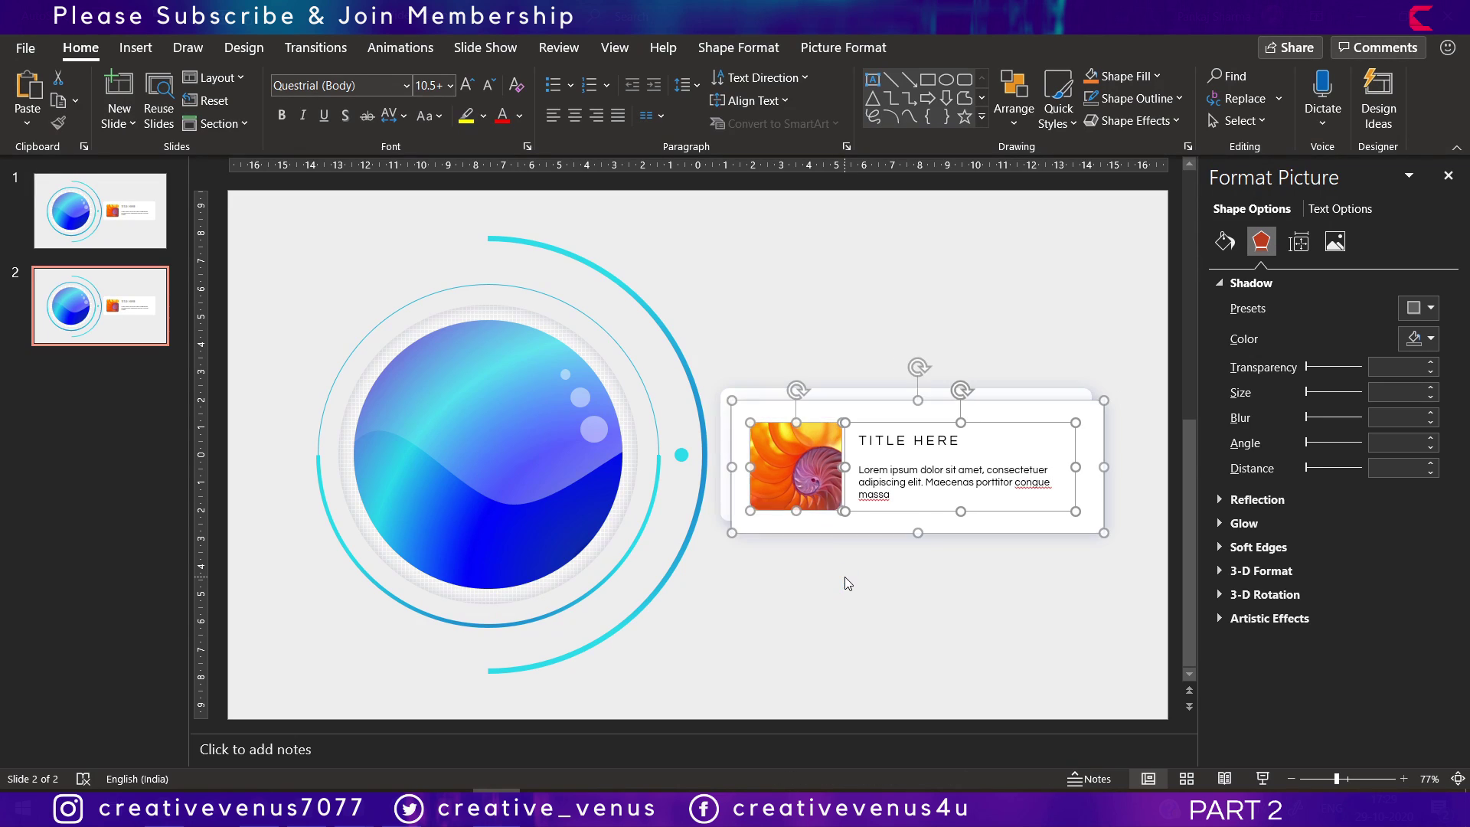
{"action": "left_click_drag", "start_coordinate": [823, 523], "coordinate": [812, 660]}
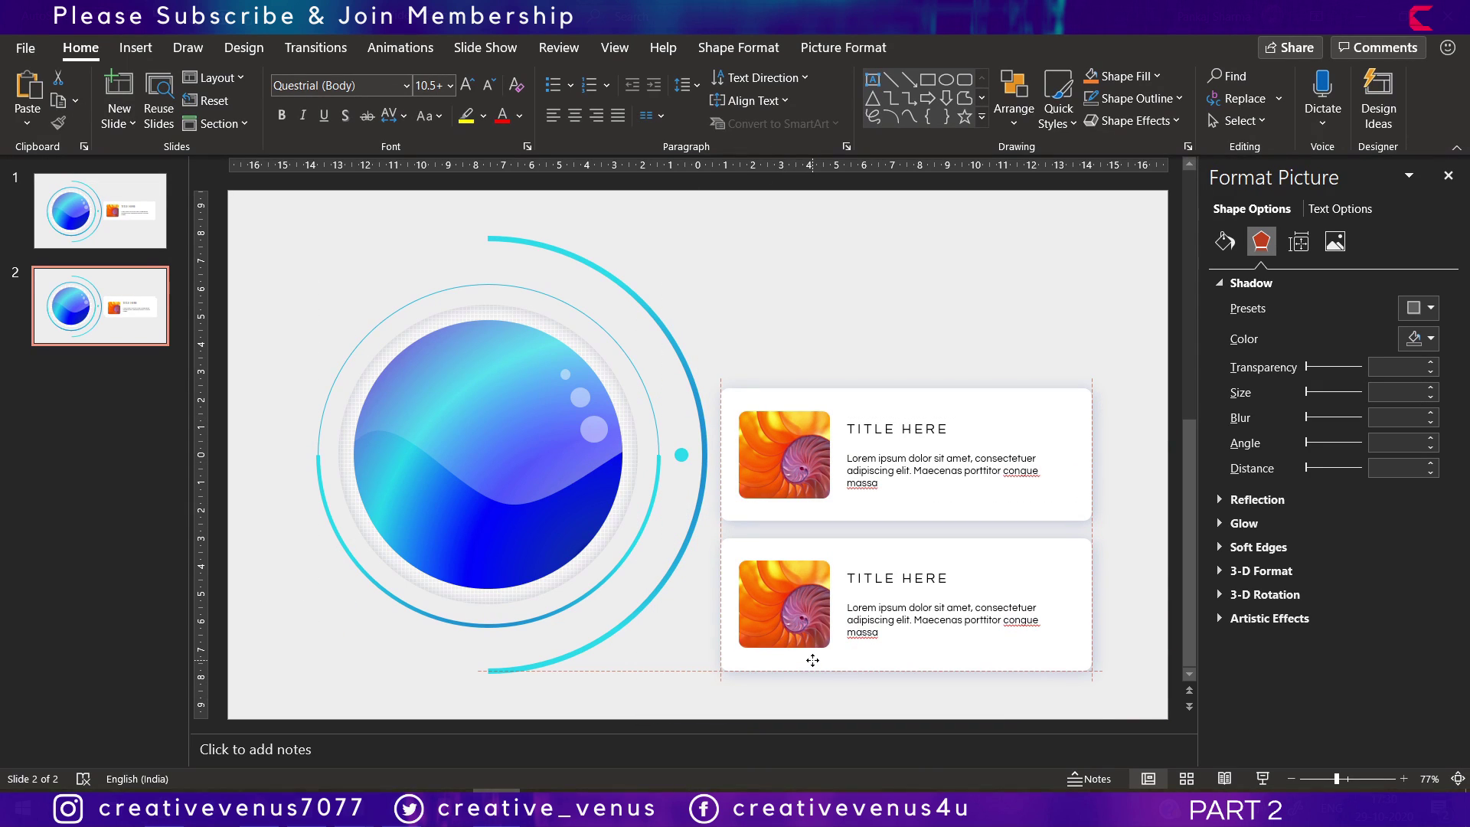
{"action": "key", "text": "Escape"}
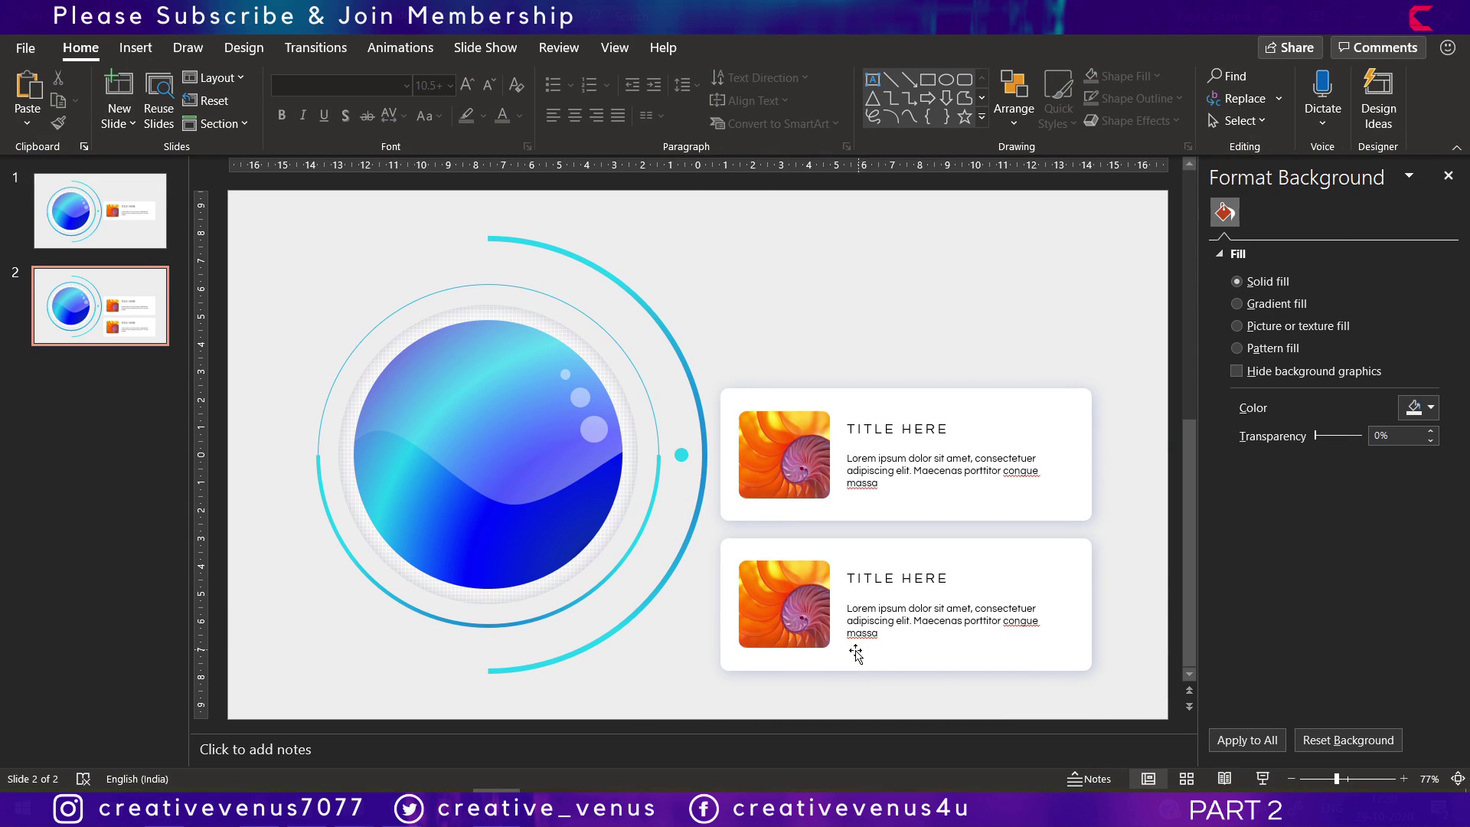
Duplicate the lower card and place the copy above the middle one, aligned and evenly spaced in the column.
{"action": "left_click_drag", "start_coordinate": [706, 705], "coordinate": [1104, 571]}
{"action": "key", "text": "ctrl+d"}
{"action": "left_click_drag", "start_coordinate": [959, 672], "coordinate": [937, 368]}
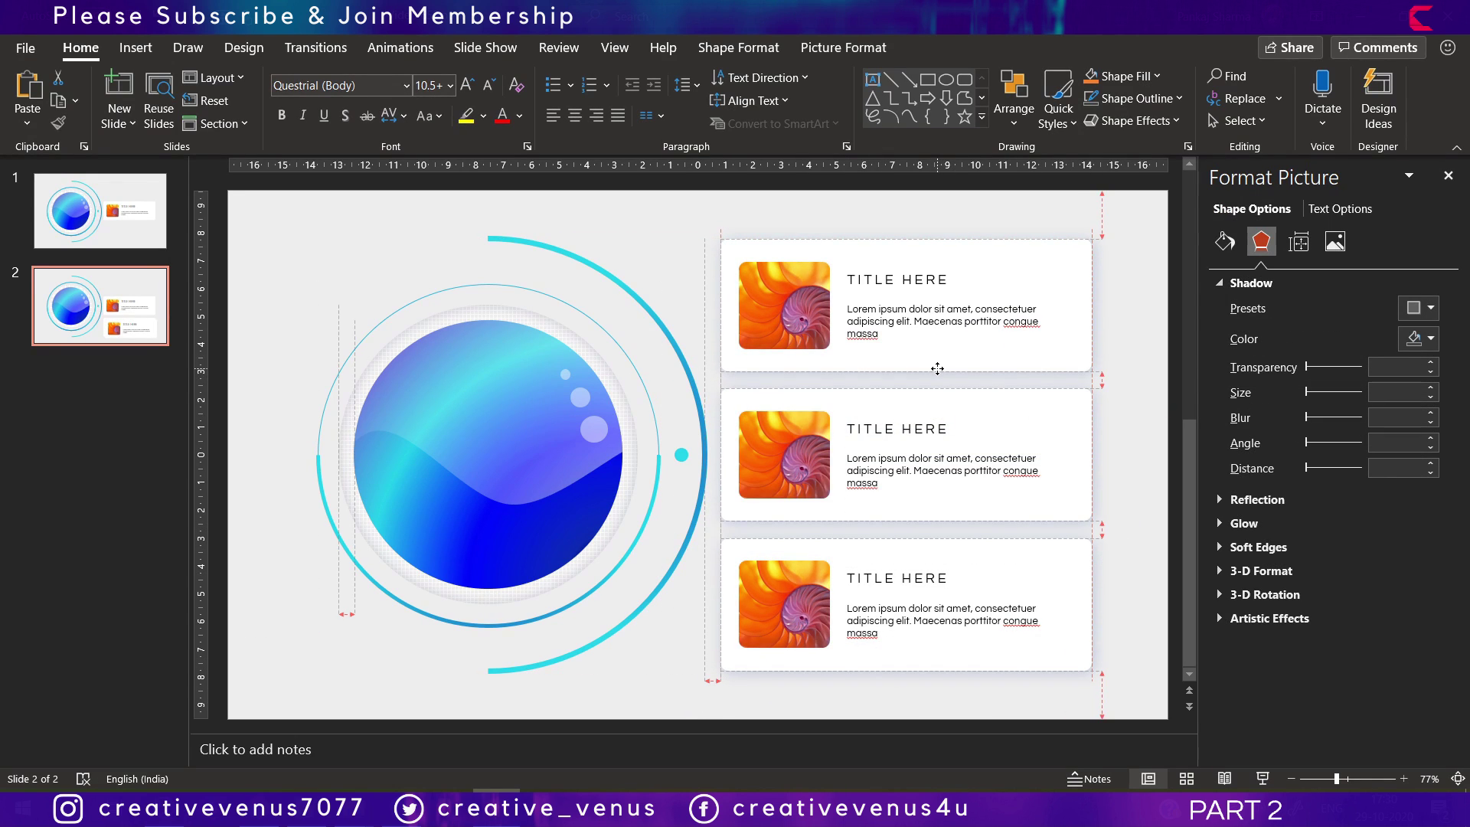
{"action": "key", "text": "Escape"}
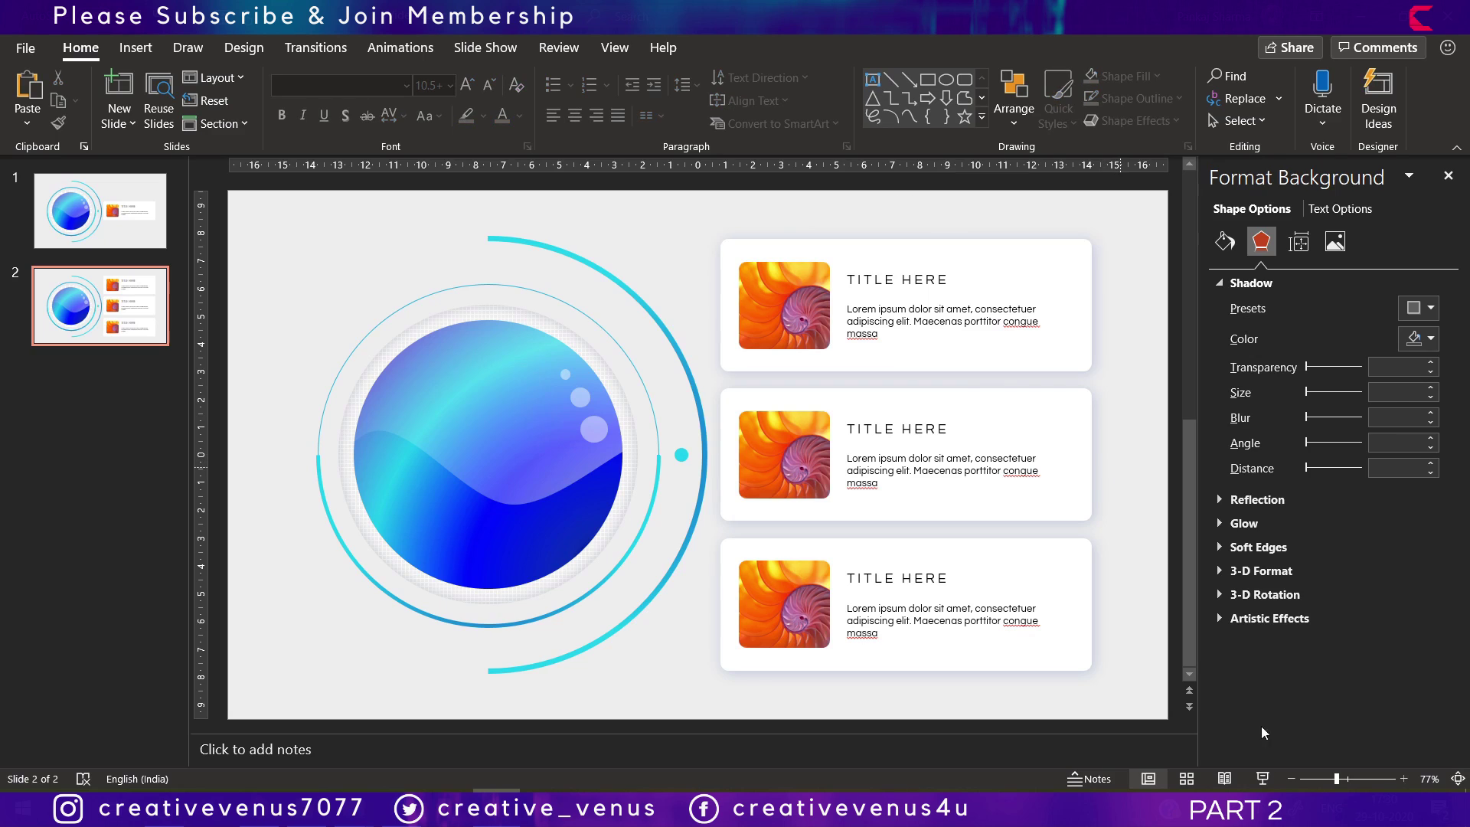
Group the background, picture and text of each of the three cards into its own separate group.
{"action": "left_click", "coordinate": [1290, 780]}
{"action": "left_click", "coordinate": [1291, 780]}
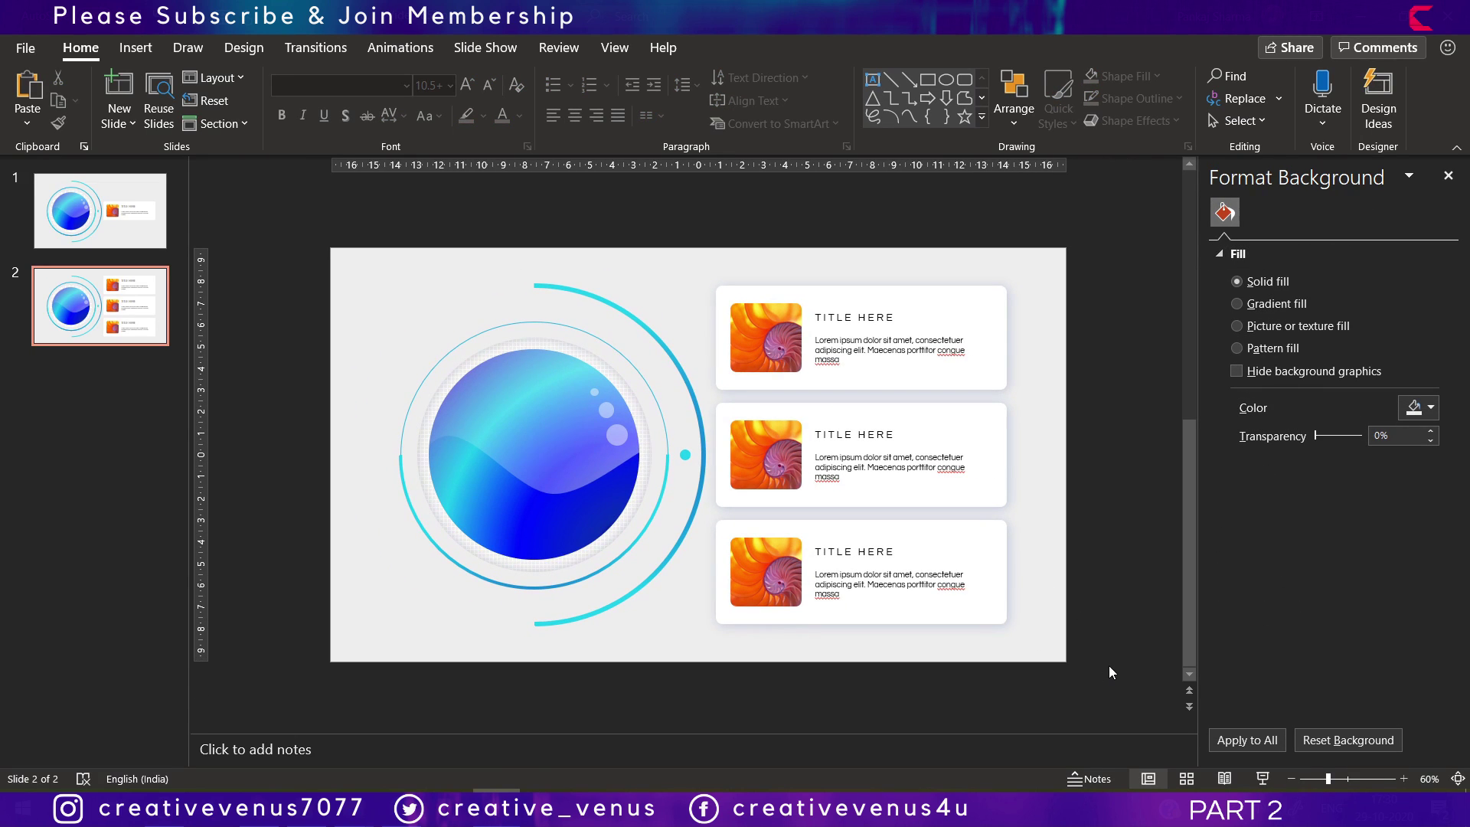
{"action": "left_click_drag", "start_coordinate": [1108, 665], "coordinate": [706, 263]}
{"action": "left_click", "coordinate": [1070, 408]}
{"action": "left_click_drag", "start_coordinate": [1067, 402], "coordinate": [708, 234]}
{"action": "left_click", "coordinate": [1077, 522]}
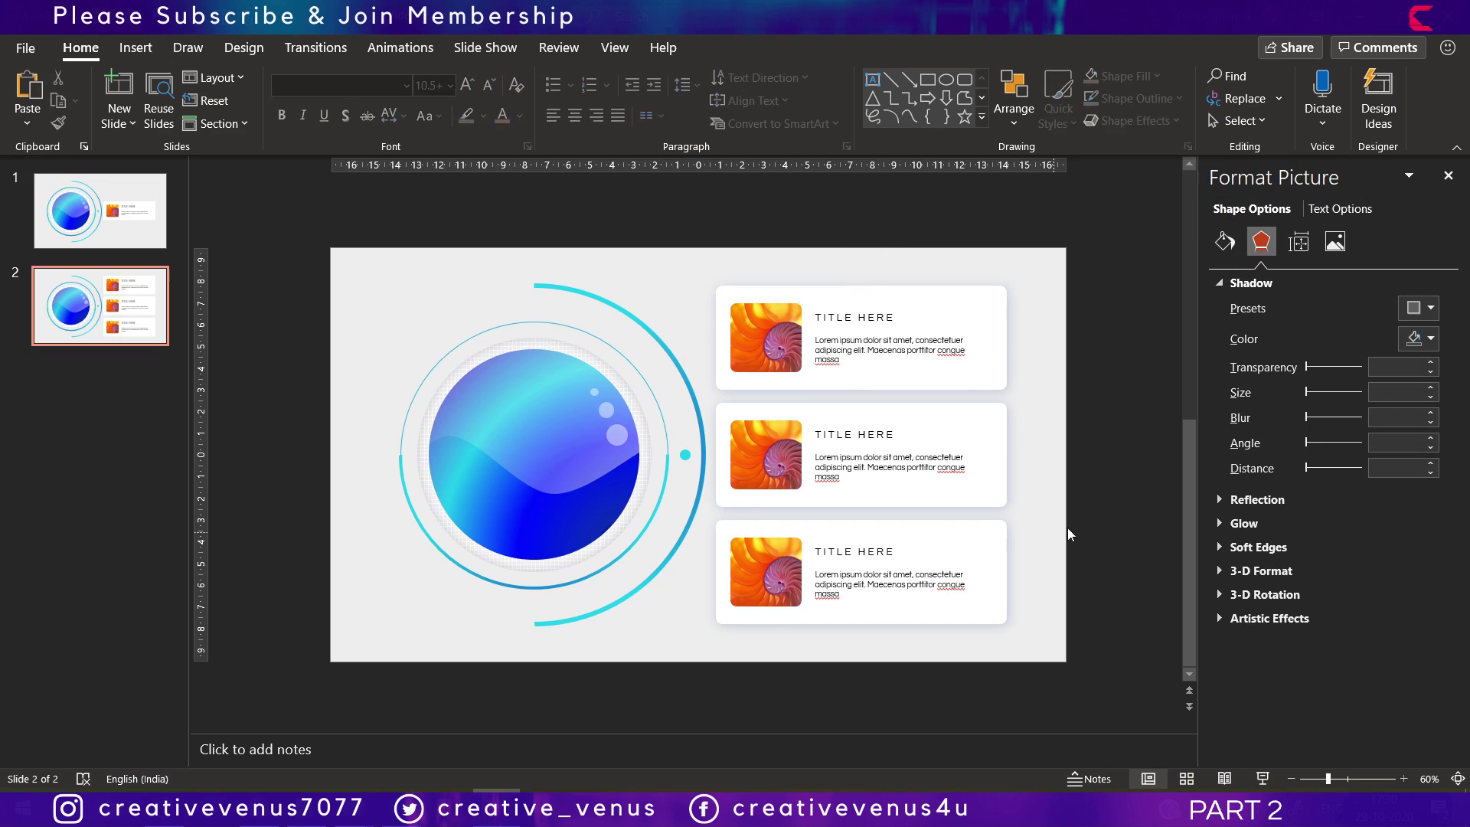
{"action": "left_click_drag", "start_coordinate": [1087, 516], "coordinate": [675, 389]}
{"action": "left_click", "coordinate": [1065, 648]}
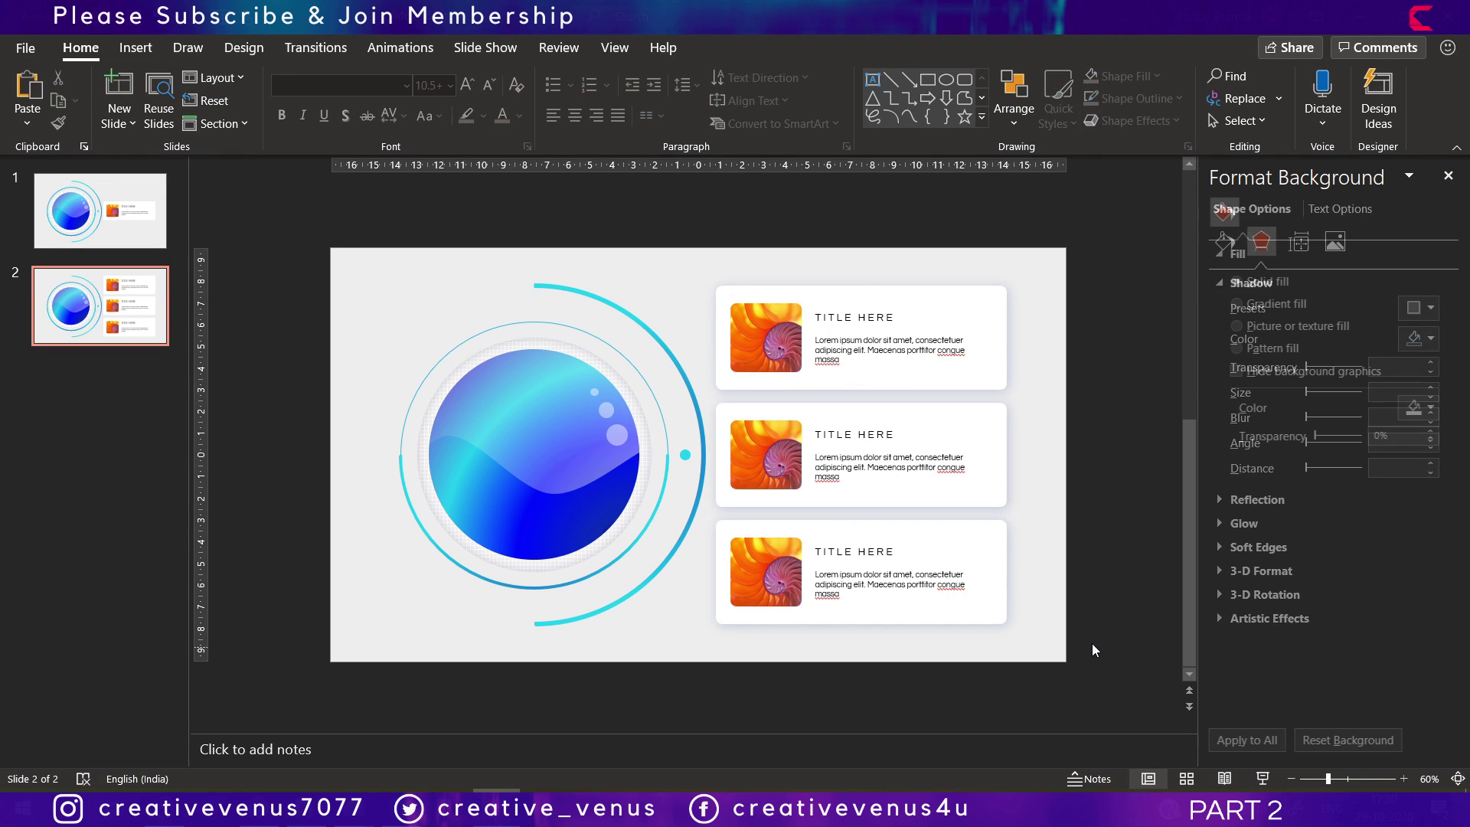
{"action": "left_click_drag", "start_coordinate": [1065, 649], "coordinate": [697, 483]}
Duplicate the three grouped cards and place the copies below them, continuing the evenly spaced column beyond the slide.
{"action": "left_click", "coordinate": [890, 450], "text": "shift"}
{"action": "left_click", "coordinate": [875, 346], "text": "shift"}
{"action": "left_click_drag", "start_coordinate": [903, 376], "coordinate": [915, 637]}
{"action": "scroll", "coordinate": [944, 698], "scroll_direction": "down", "scroll_amount": 4}
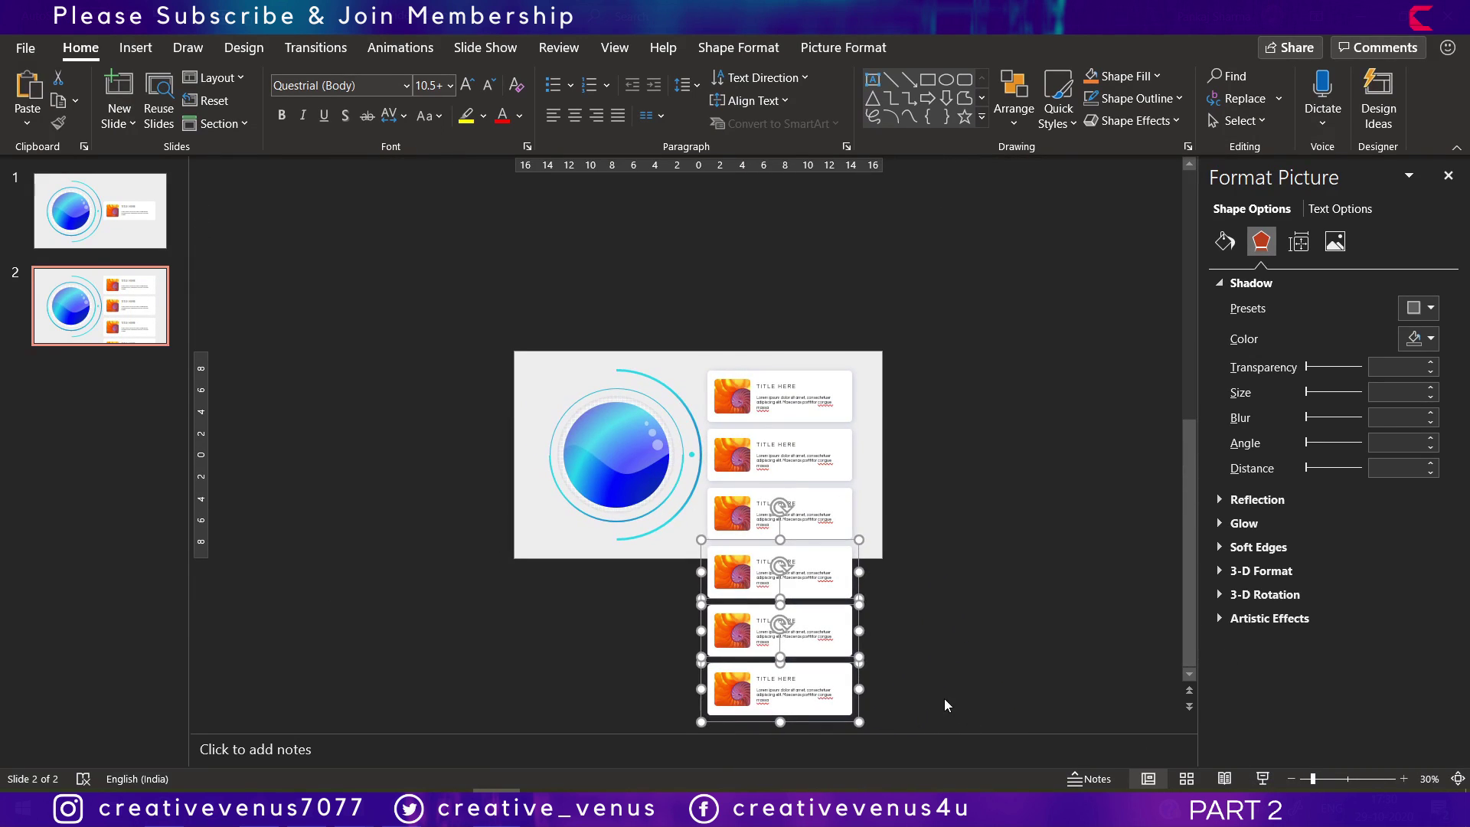
{"action": "left_click", "coordinate": [886, 728]}
{"action": "left_click_drag", "start_coordinate": [880, 723], "coordinate": [692, 535]}
{"action": "left_click", "coordinate": [911, 615]}
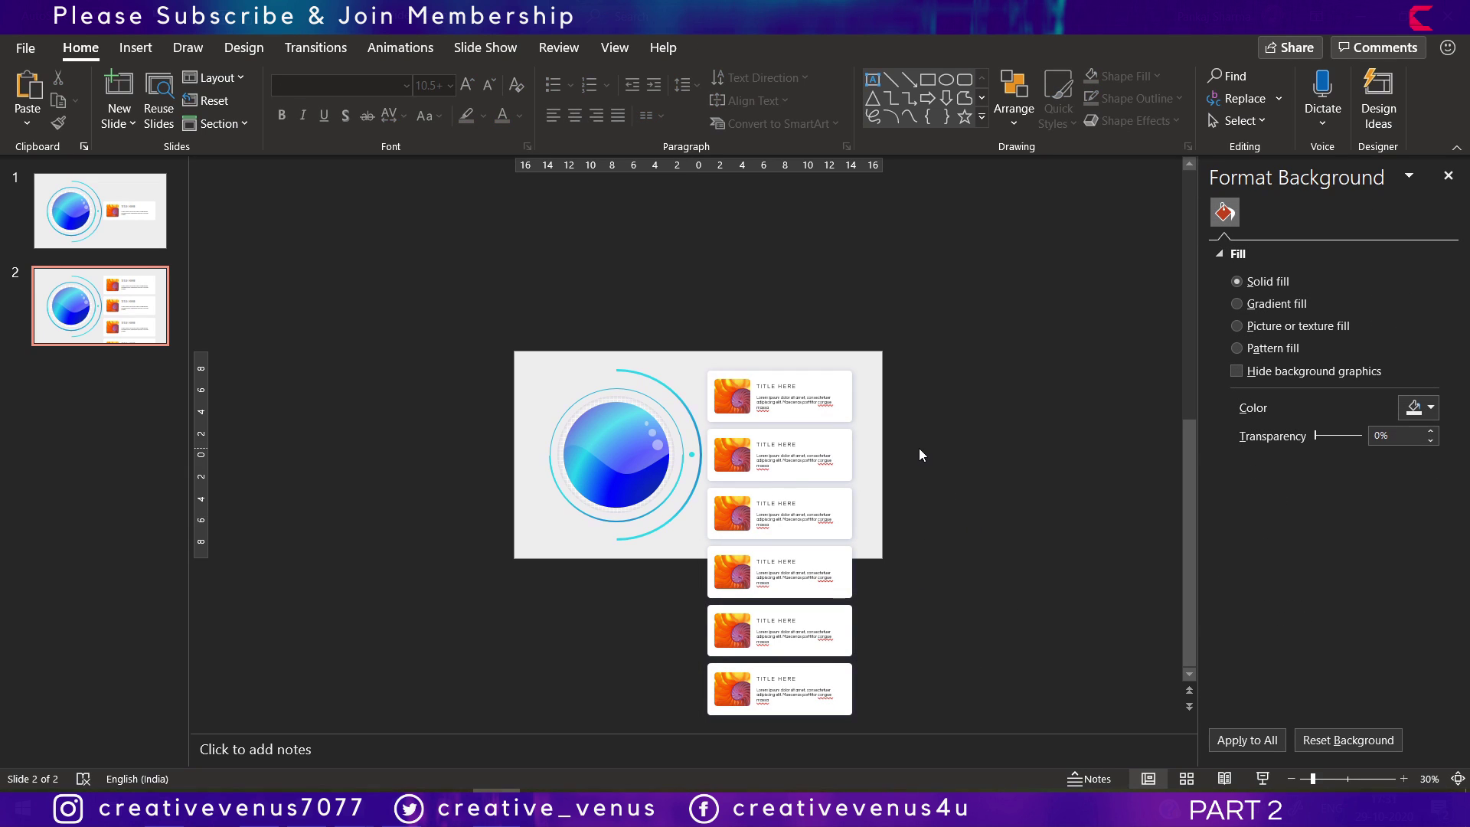
Replace the picture fills of the second to sixth cards with stock images: buttons, green waves, blue and orange circles, stethoscope, green polygons.
{"action": "left_click", "coordinate": [1404, 778]}
{"action": "left_click", "coordinate": [1404, 779]}
{"action": "left_click", "coordinate": [1404, 778]}
{"action": "left_click", "coordinate": [1404, 779]}
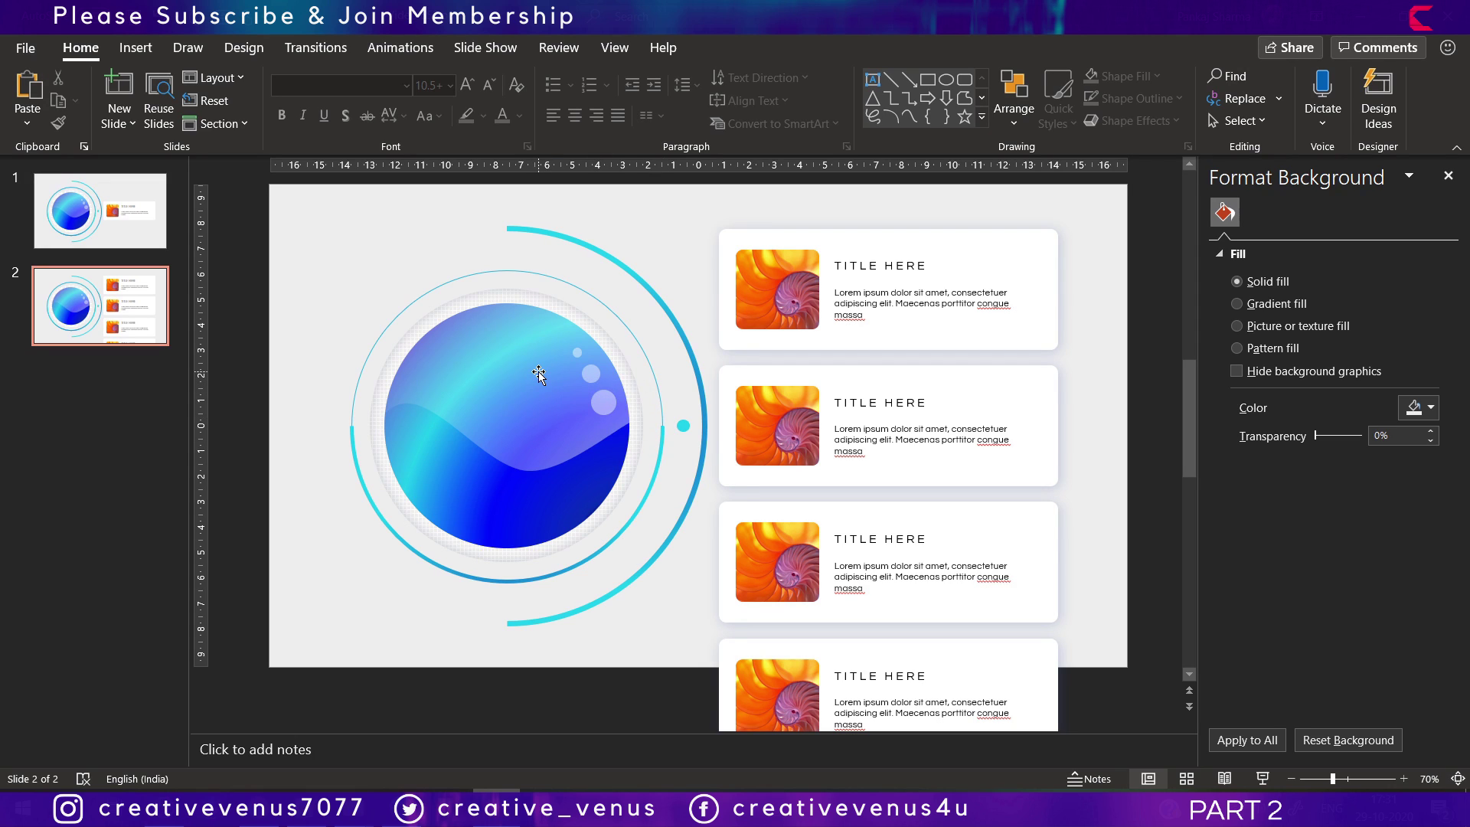
{"action": "left_click", "coordinate": [782, 421]}
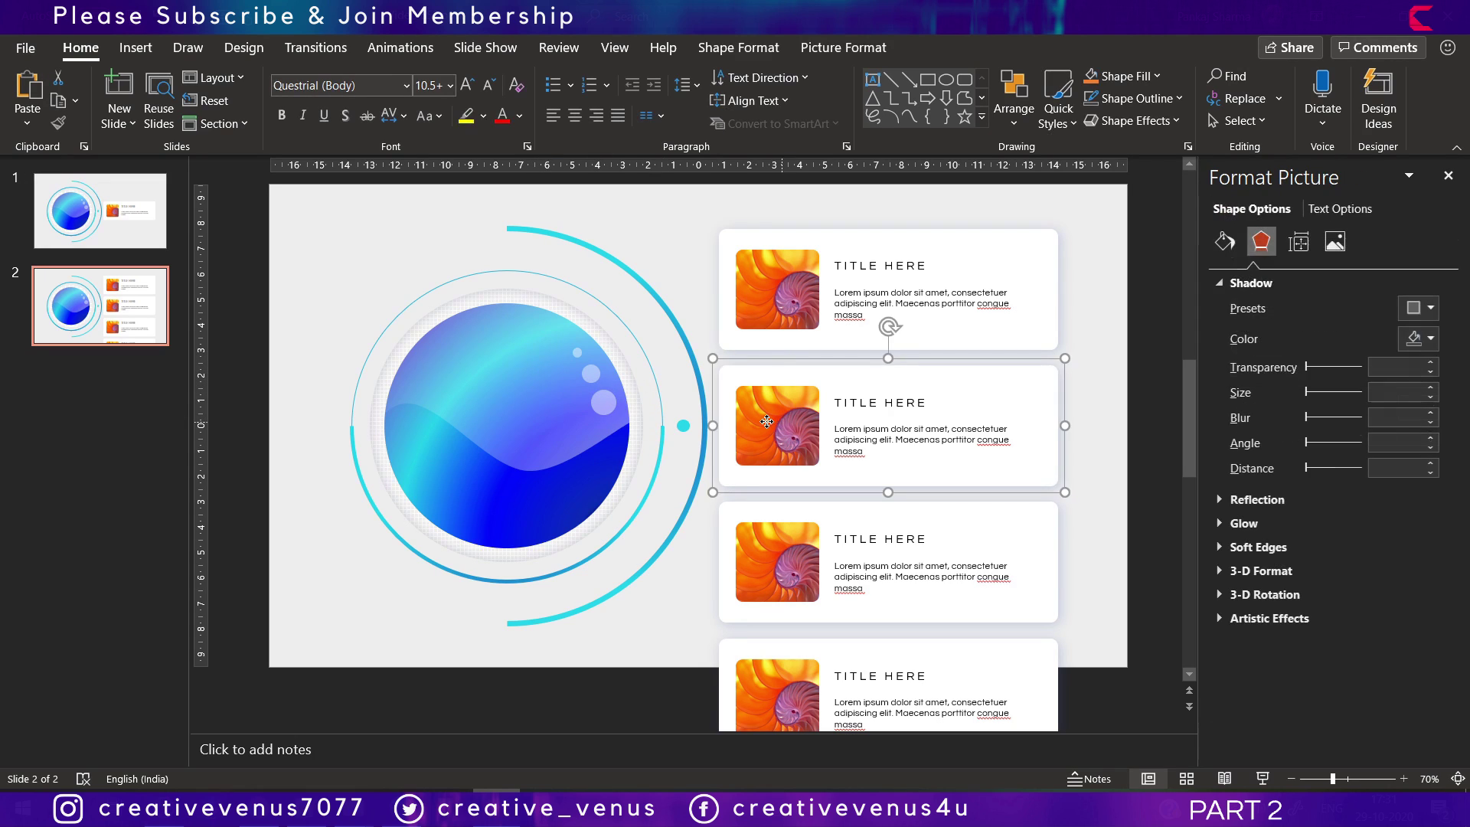
{"action": "left_click", "coordinate": [782, 421]}
{"action": "left_click", "coordinate": [1229, 243]}
{"action": "left_click", "coordinate": [1263, 477]}
{"action": "left_click", "coordinate": [604, 386]}
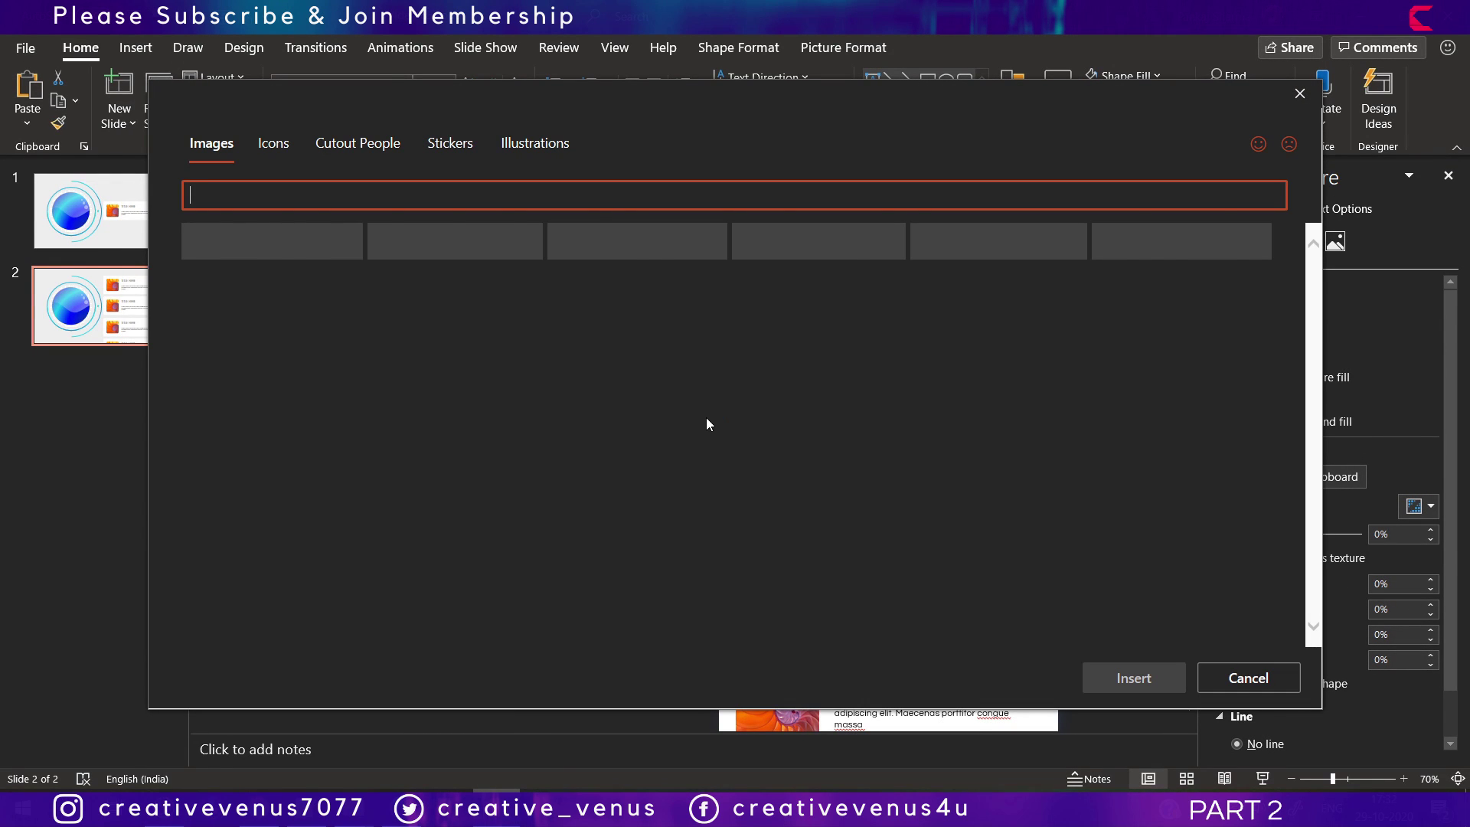
{"action": "scroll", "coordinate": [923, 501], "scroll_direction": "down", "scroll_amount": 1}
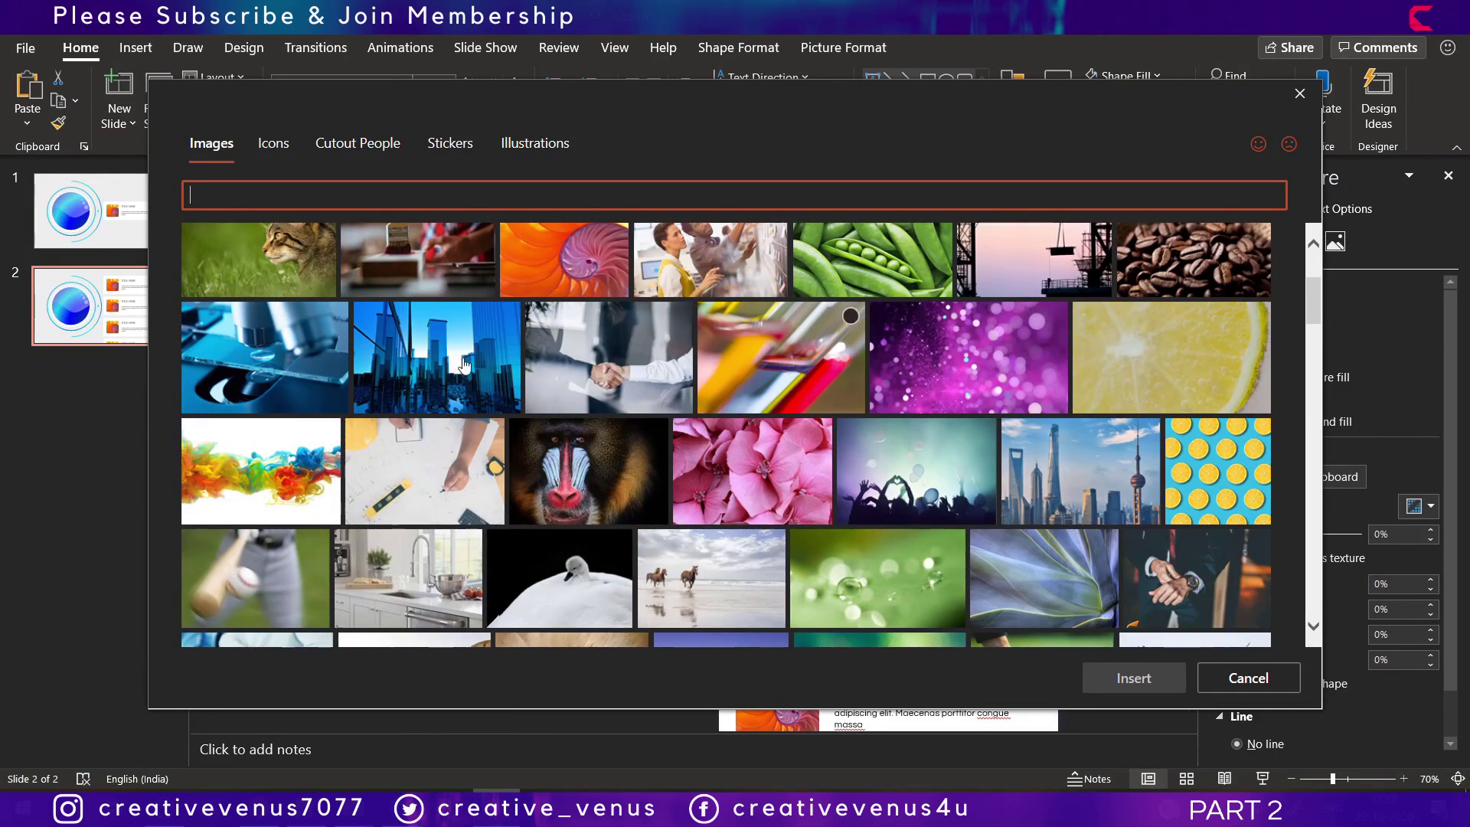
{"action": "scroll", "coordinate": [822, 508], "scroll_direction": "down", "scroll_amount": 2}
{"action": "scroll", "coordinate": [822, 507], "scroll_direction": "down", "scroll_amount": 3}
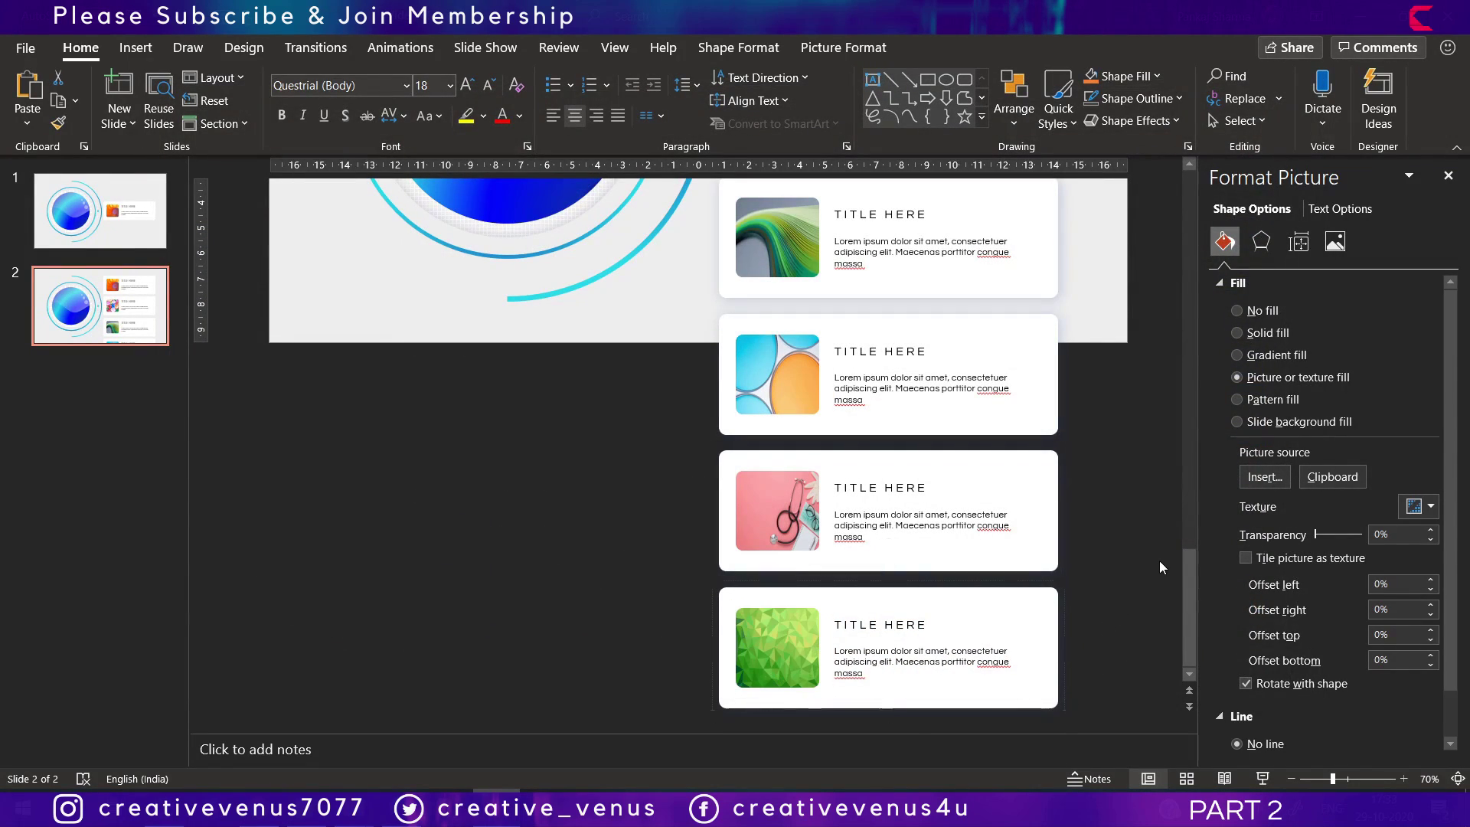
{"action": "left_click", "coordinate": [1159, 561]}
{"action": "scroll", "coordinate": [918, 428], "scroll_direction": "up", "scroll_amount": 5}
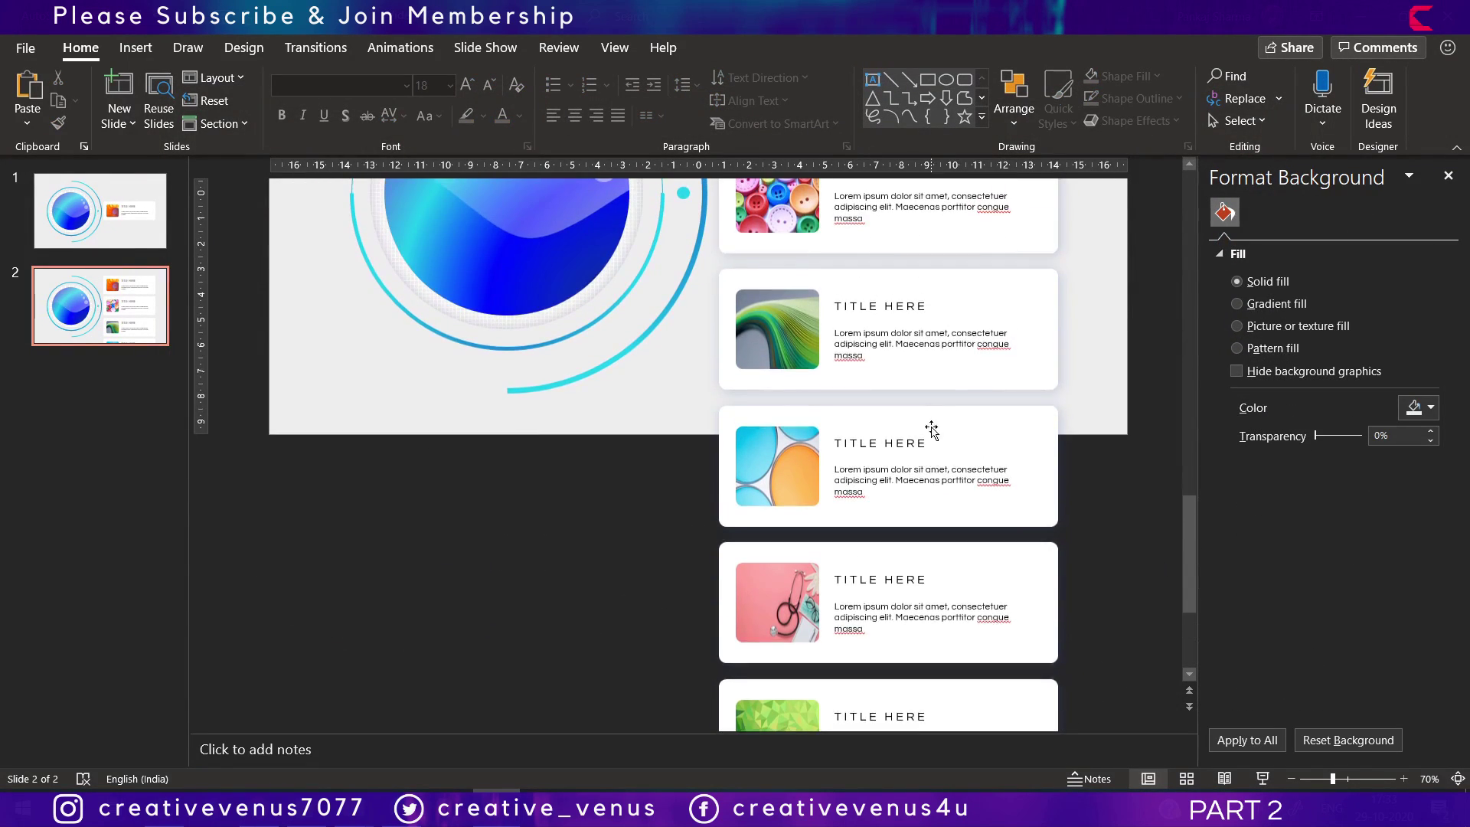
Retitle the first five cards SUBSCRIBE, JOIN MEMBERSHIP, WATCH VIDEOS, LIKE VIDEOS and SHARE.
{"action": "left_click", "coordinate": [875, 264]}
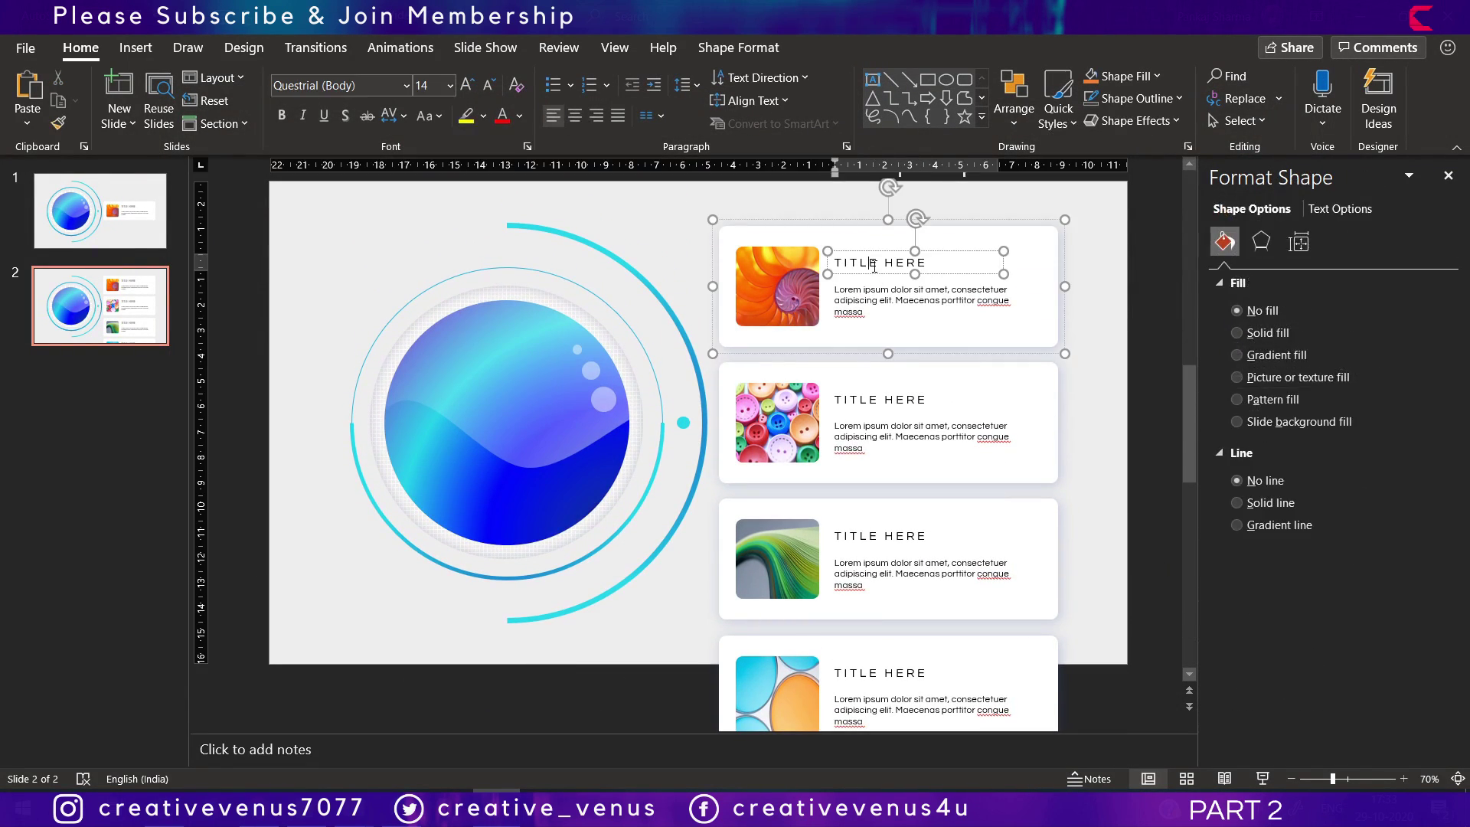
{"action": "triple_click", "coordinate": [875, 264]}
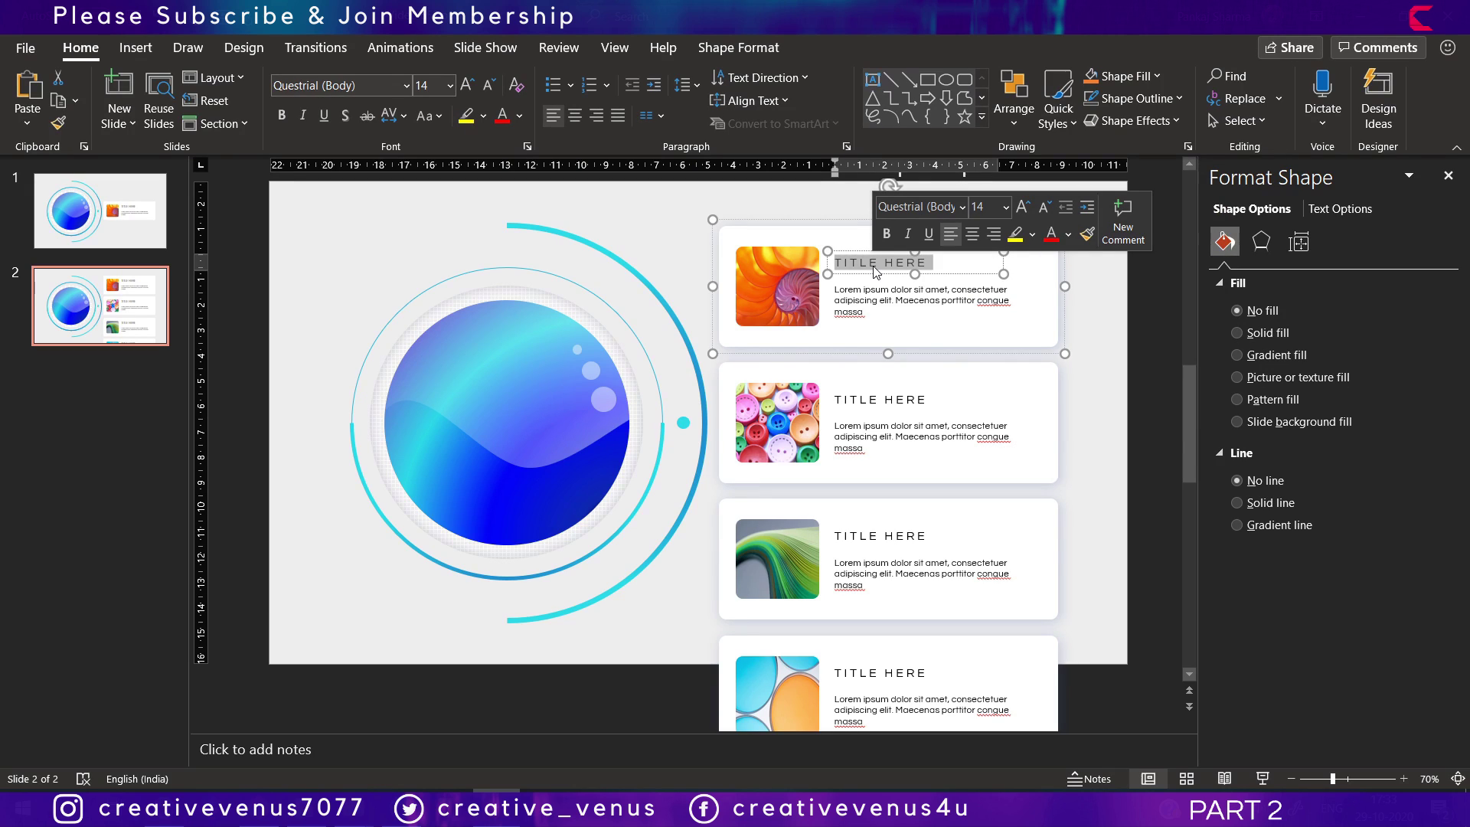
{"action": "key", "text": "BackSpace"}
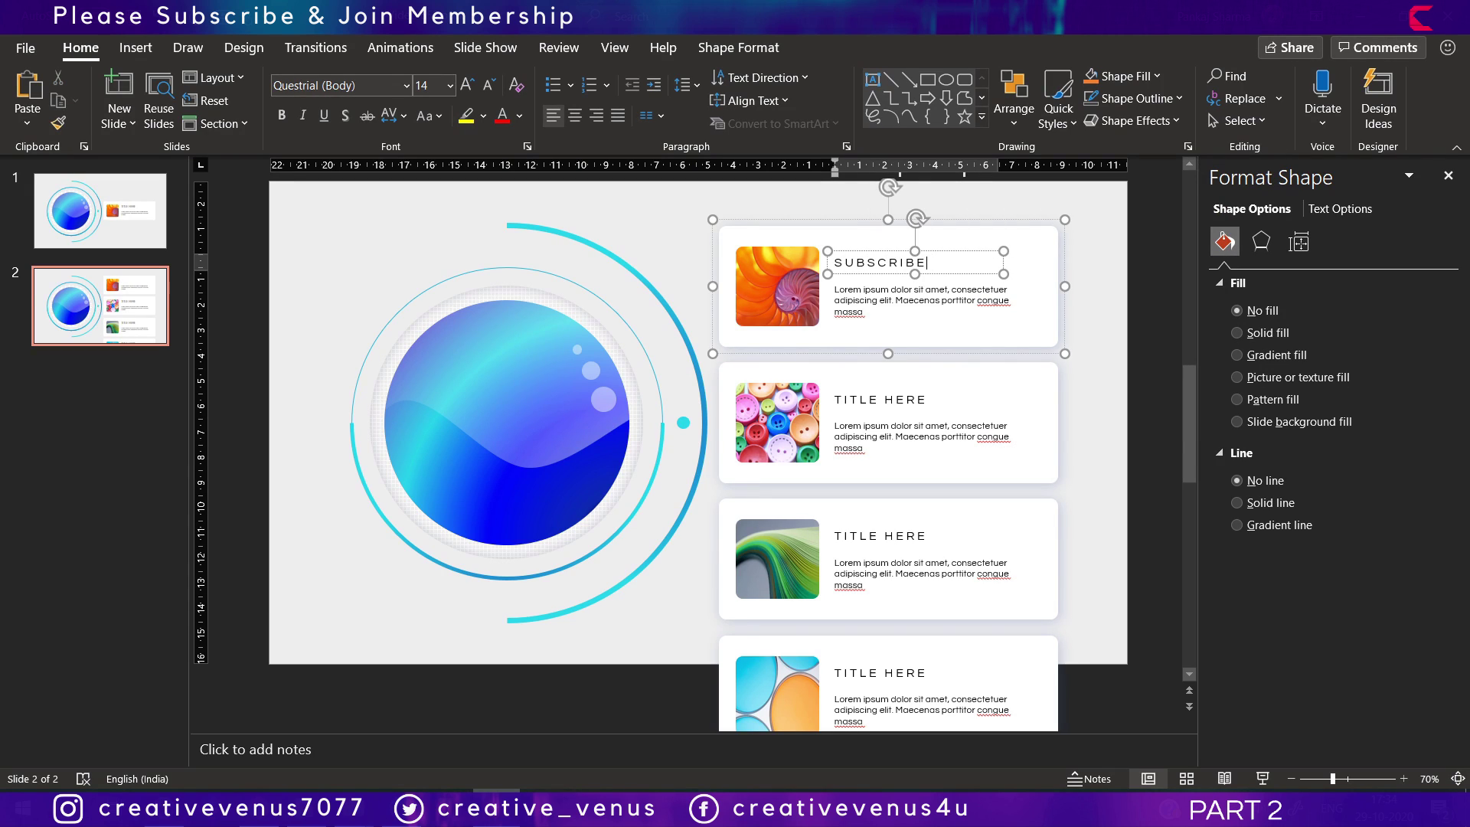
{"action": "triple_click", "coordinate": [880, 400]}
{"action": "type", "text": "JOIN MEMBERSHIP"}
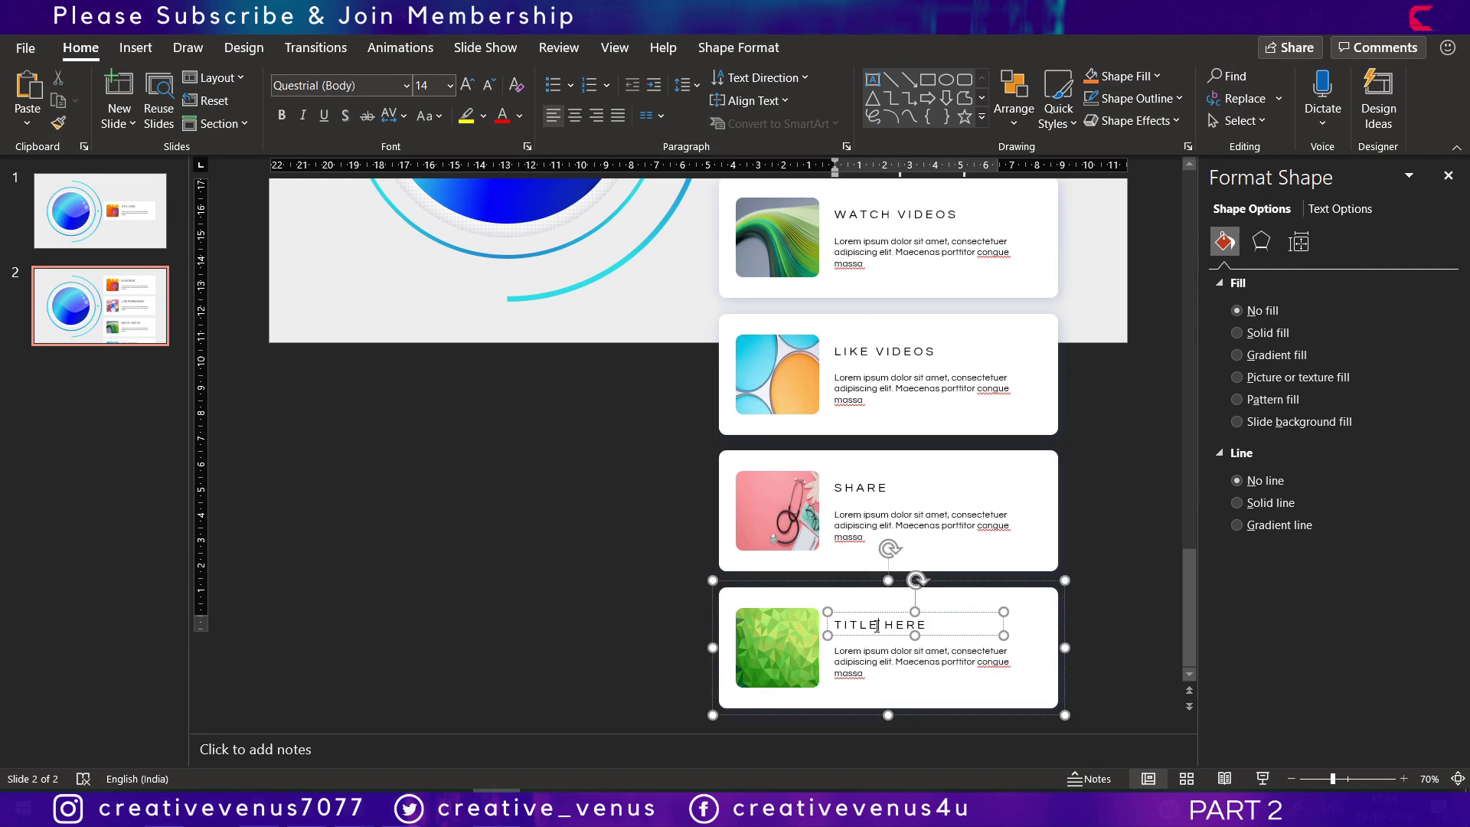
Retitle the last card LEARN & DOWNLOAD and widen its title box so the text fits on one line.
{"action": "triple_click", "coordinate": [880, 624]}
{"action": "type", "text": "LEARN & DOWNLOAD"}
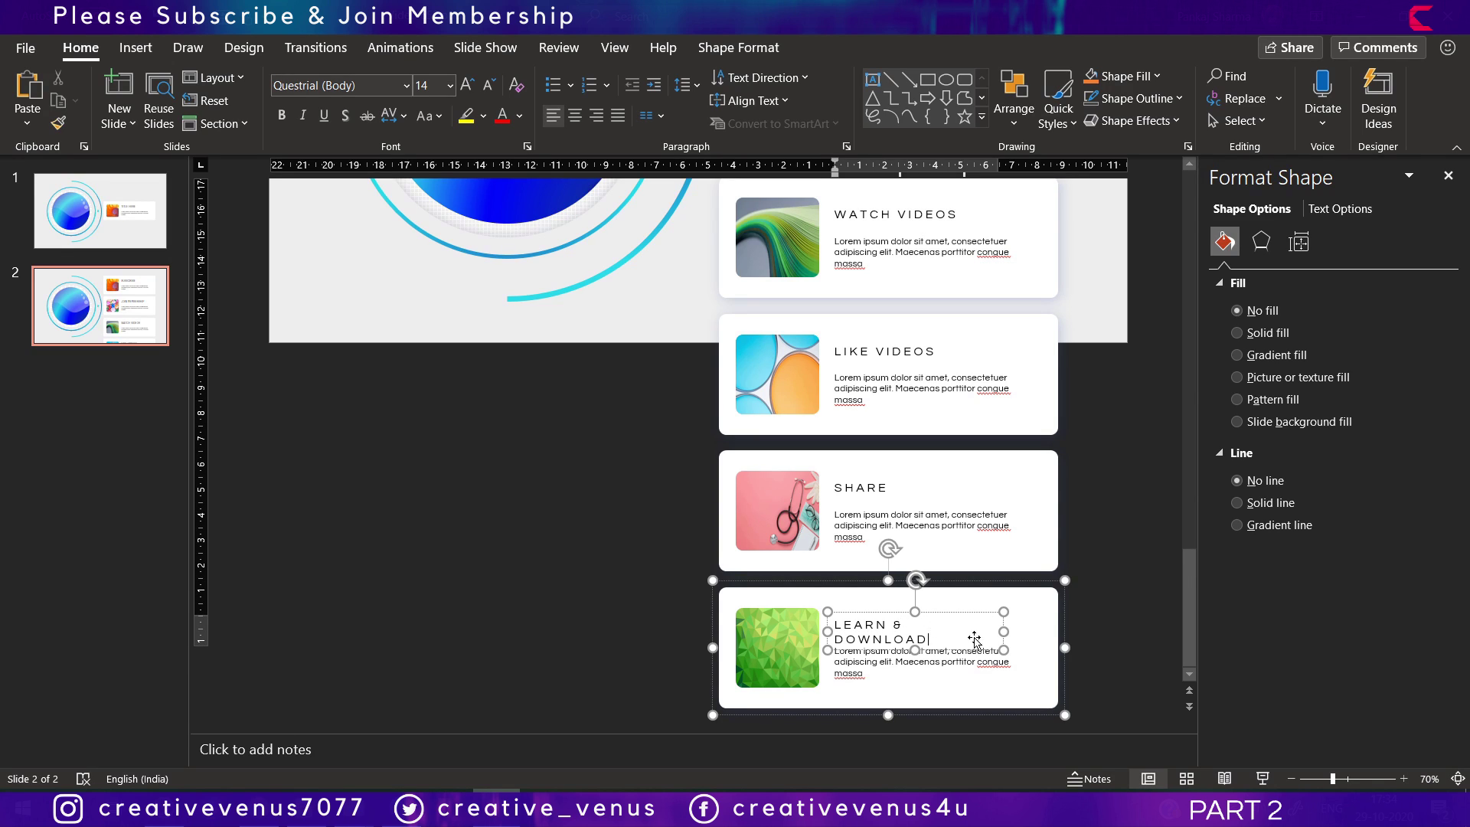
{"action": "left_click_drag", "start_coordinate": [1004, 632], "coordinate": [1019, 631]}
{"action": "left_click", "coordinate": [1128, 629]}
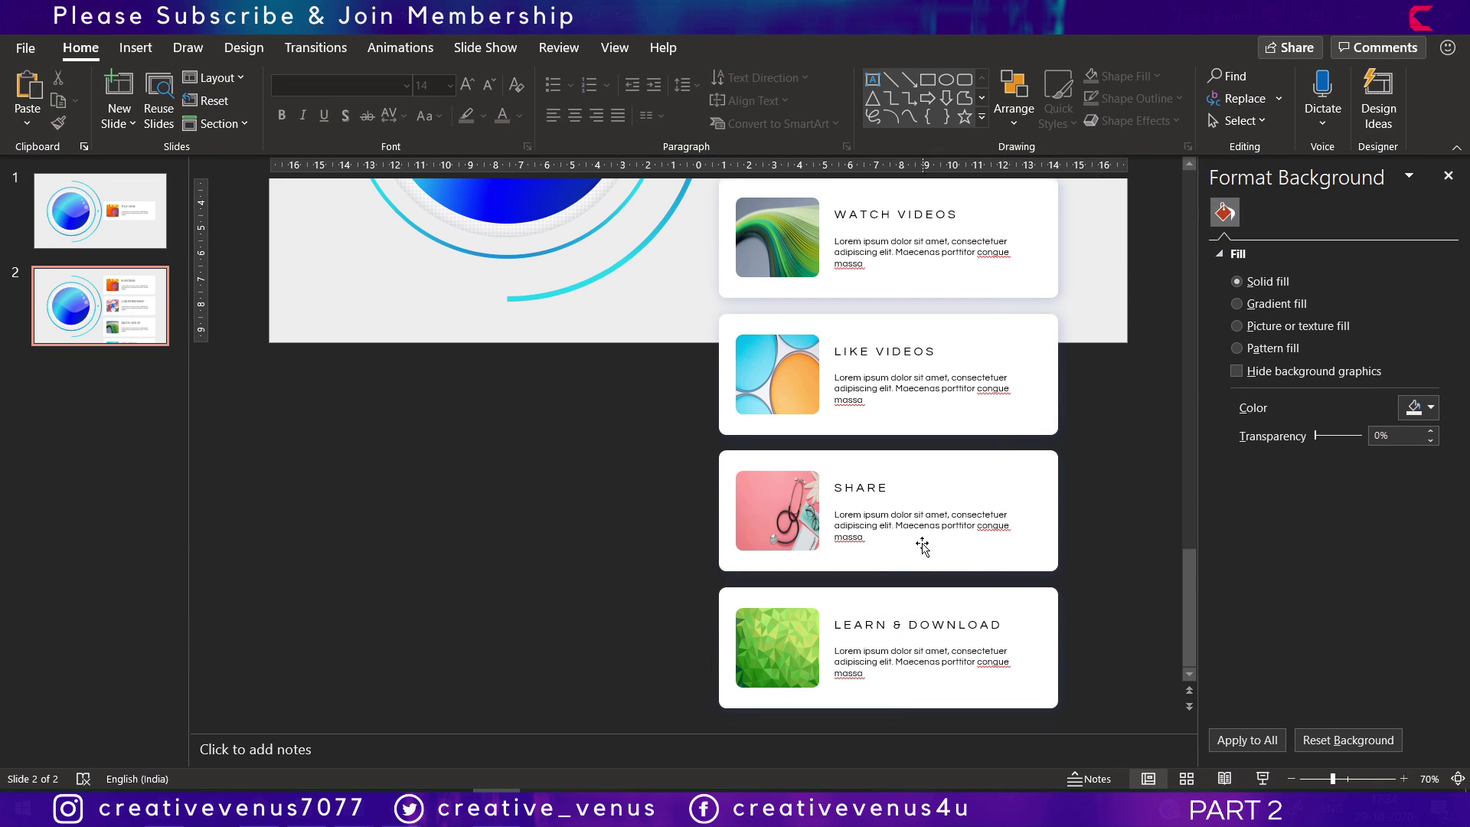
Lower the left offset of the SHARE card's picture fill to about -45% to correct the image's proportions.
{"action": "scroll", "coordinate": [922, 547], "scroll_direction": "up", "scroll_amount": 5}
{"action": "scroll", "coordinate": [922, 545], "scroll_direction": "down", "scroll_amount": 4}
{"action": "left_click", "coordinate": [777, 552]}
{"action": "left_click", "coordinate": [777, 553]}
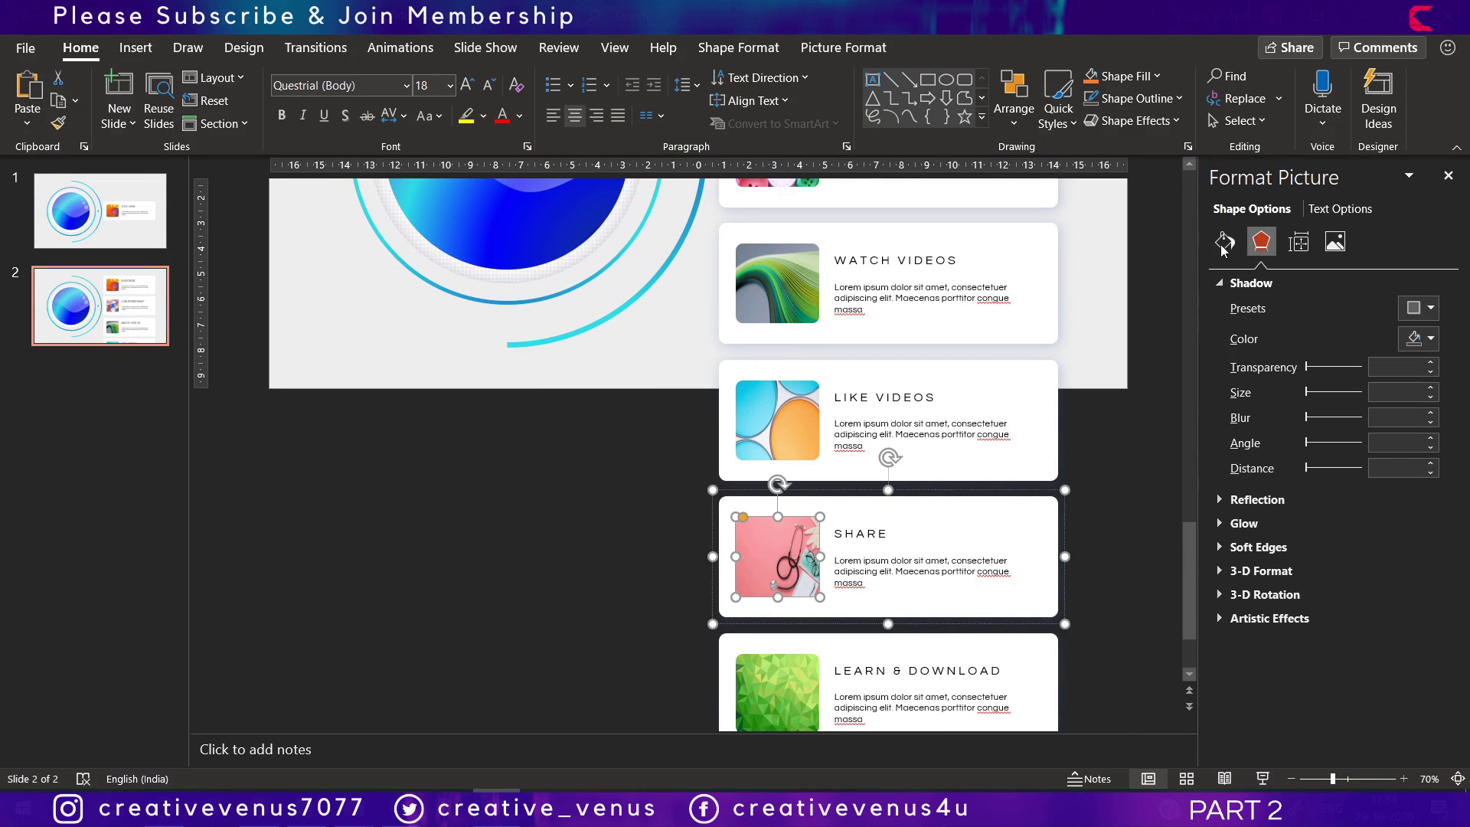
{"action": "left_click", "coordinate": [1223, 243]}
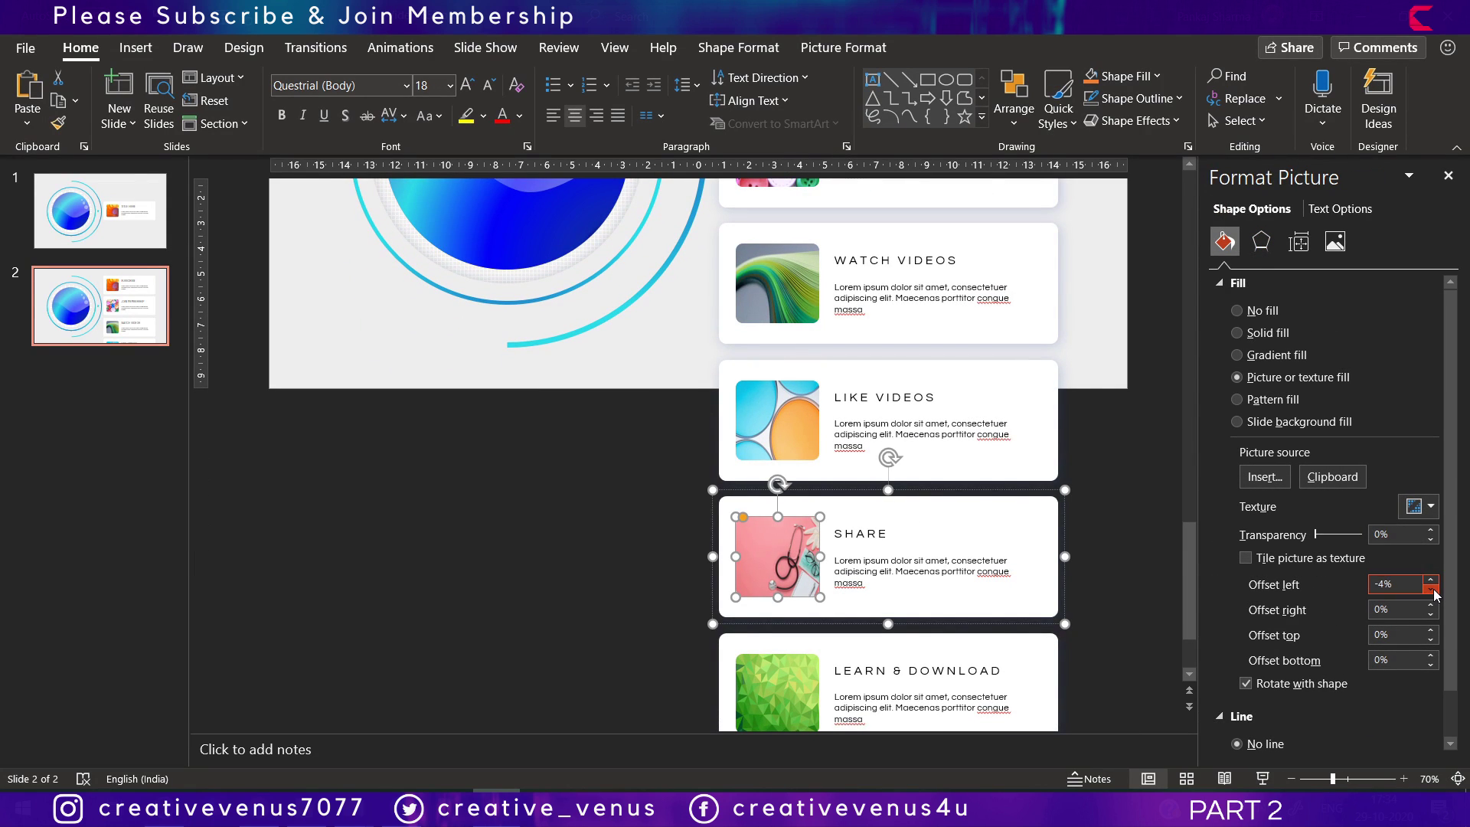
{"action": "left_click", "coordinate": [1431, 590]}
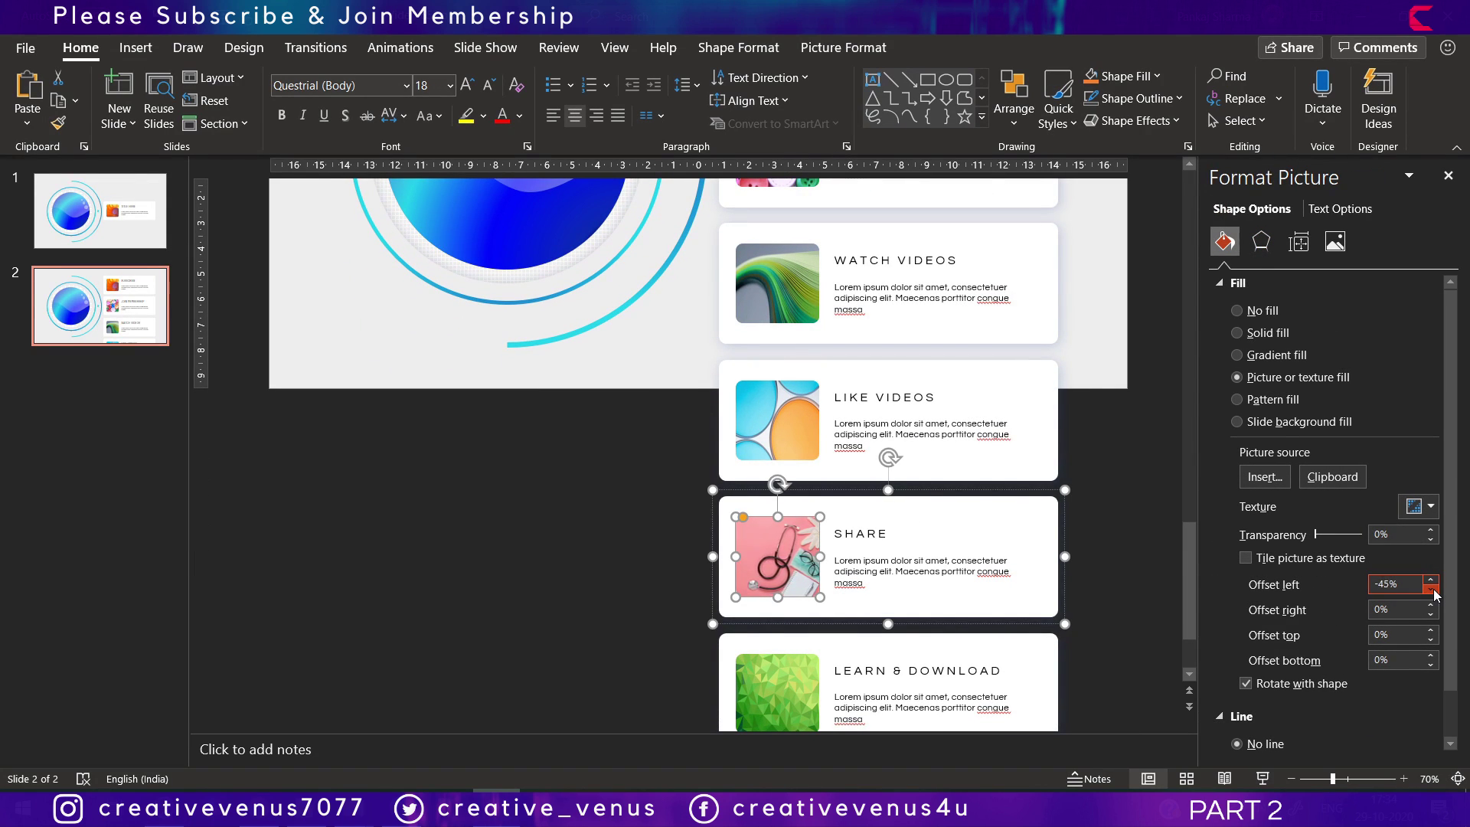
Set the left and right offsets of the LIKE VIDEOS card's picture fill to -16% each.
{"action": "left_click", "coordinate": [781, 414]}
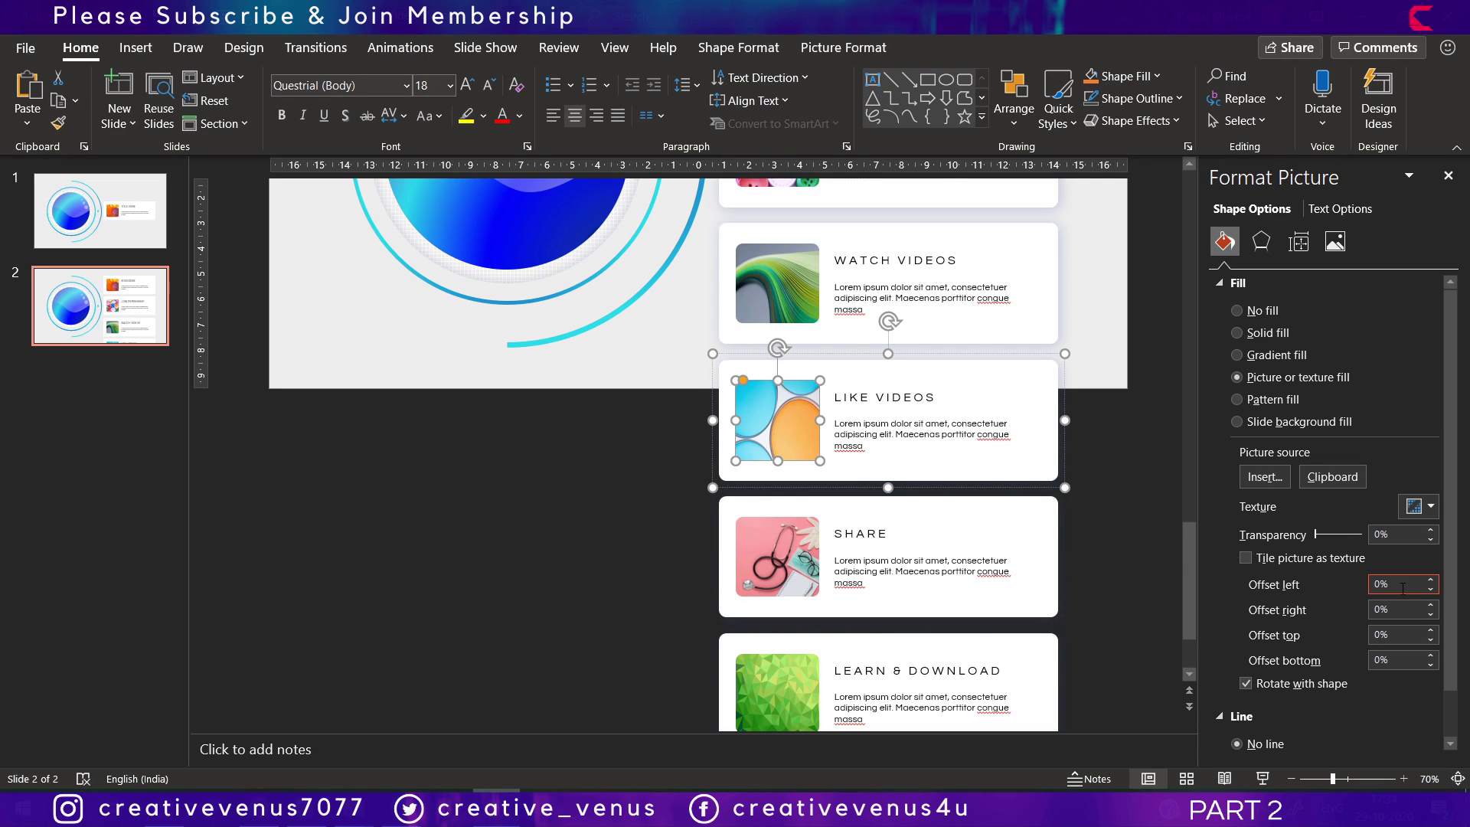
{"action": "left_click", "coordinate": [1432, 589]}
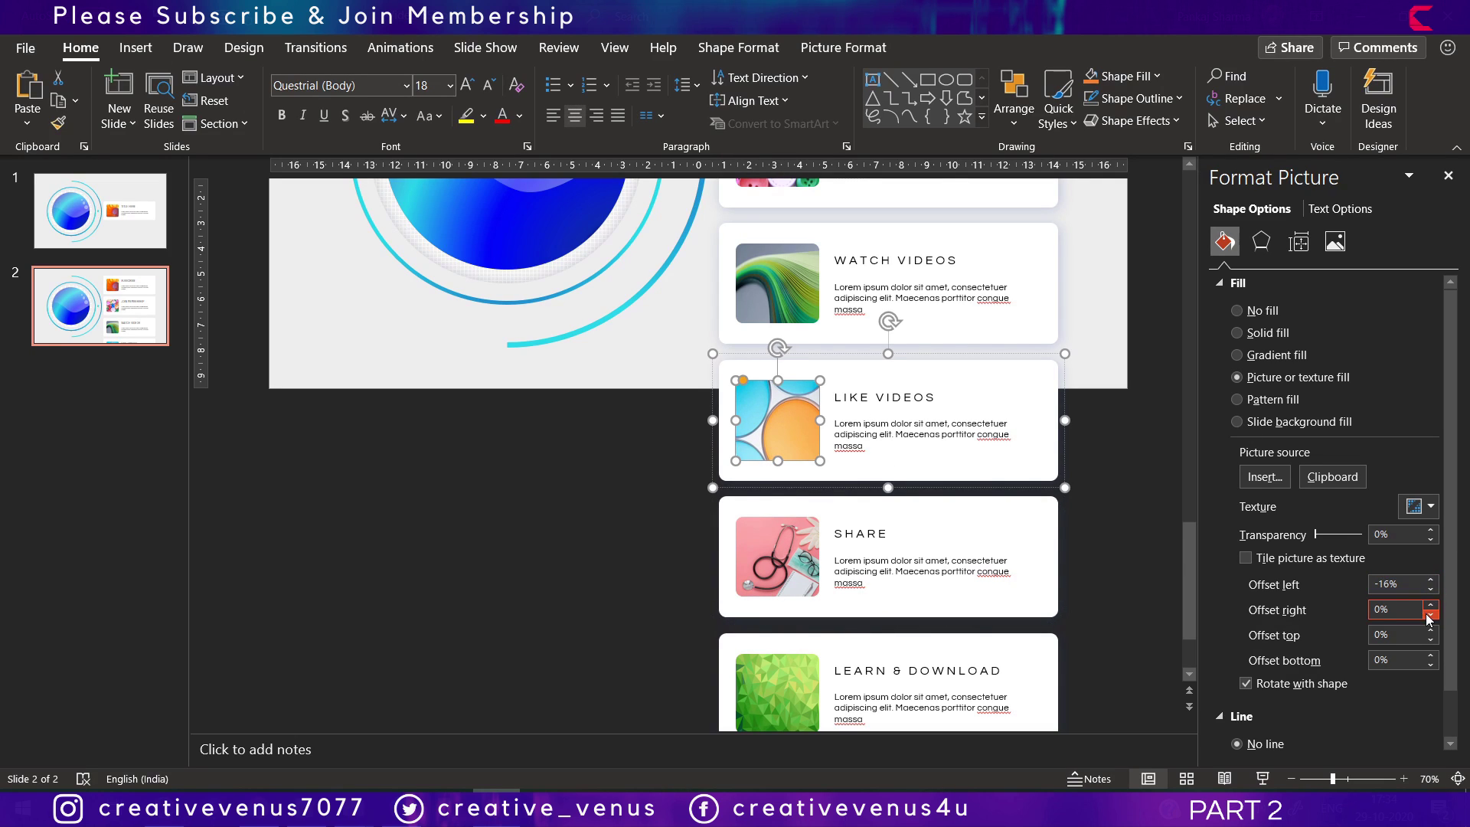
{"action": "left_click", "coordinate": [1429, 615]}
{"action": "scroll", "coordinate": [1105, 490], "scroll_direction": "down", "scroll_amount": 1}
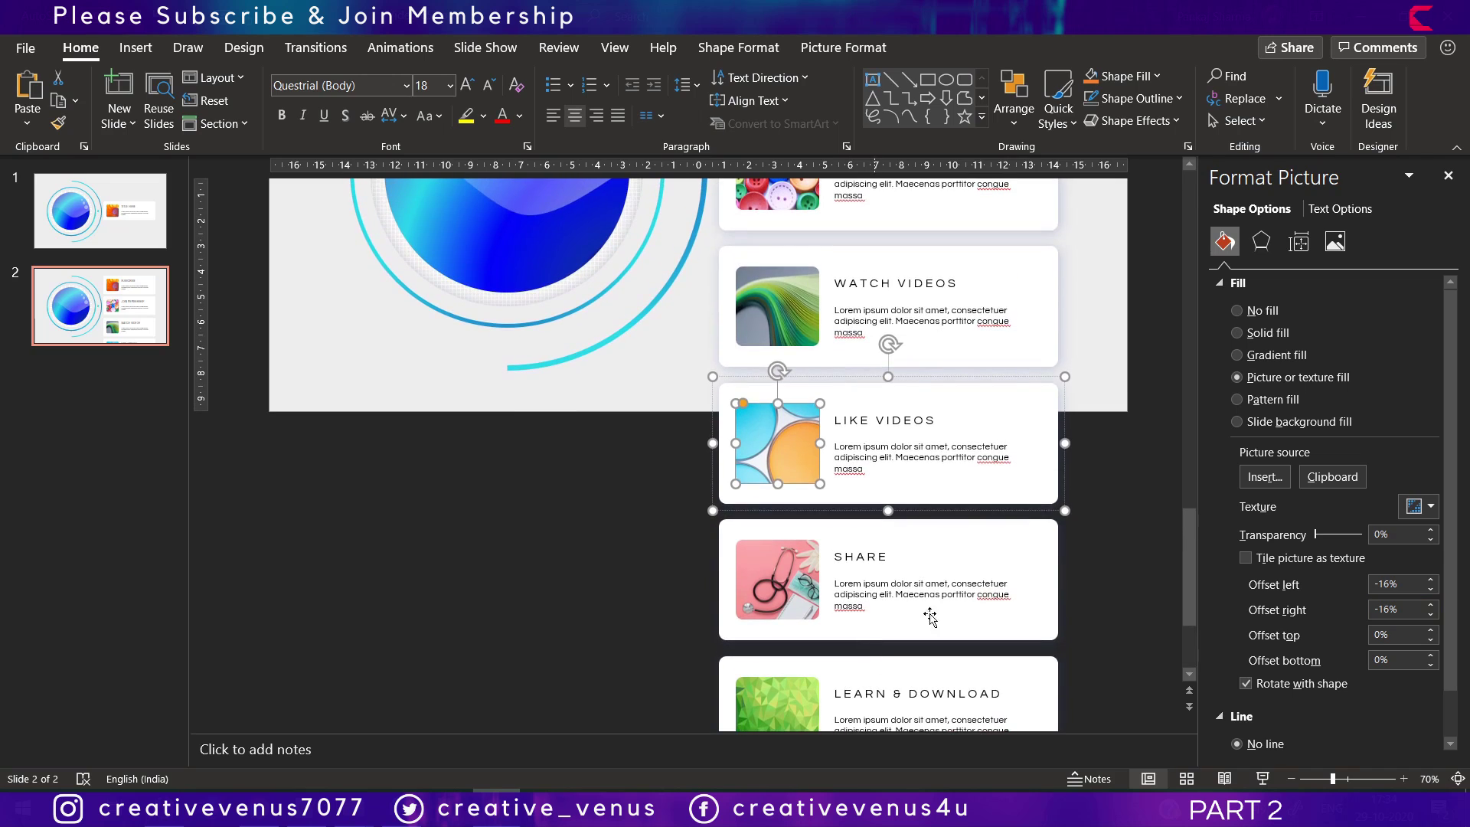
{"action": "scroll", "coordinate": [1106, 490], "scroll_direction": "up", "scroll_amount": 2}
{"action": "left_click", "coordinate": [1105, 490]}
{"action": "scroll", "coordinate": [1106, 483], "scroll_direction": "up", "scroll_amount": 2}
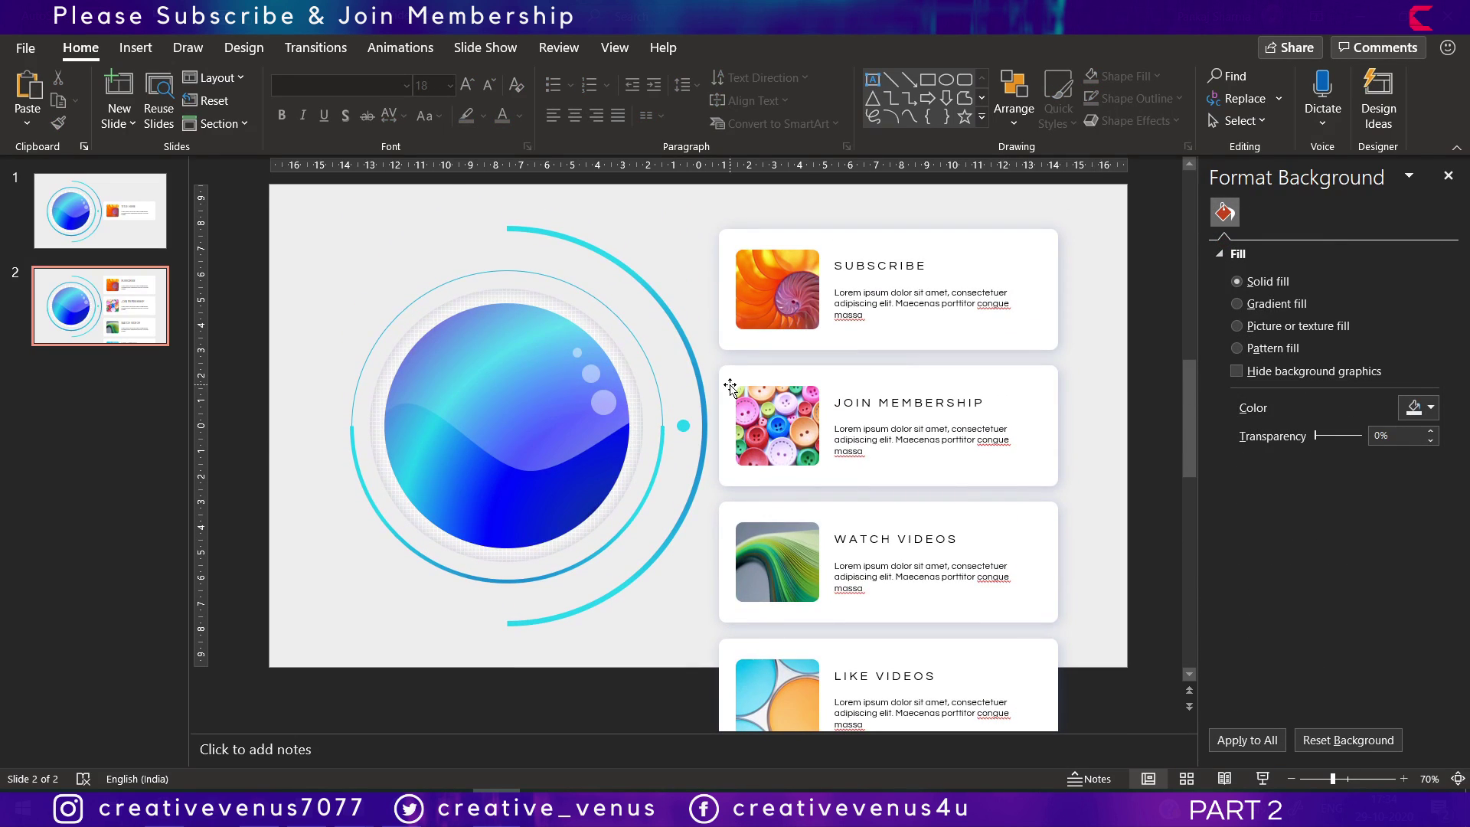
Ungroup the six picture cards into their separate shapes, pictures and text boxes.
{"action": "left_click", "coordinate": [135, 48]}
{"action": "left_click", "coordinate": [340, 124]}
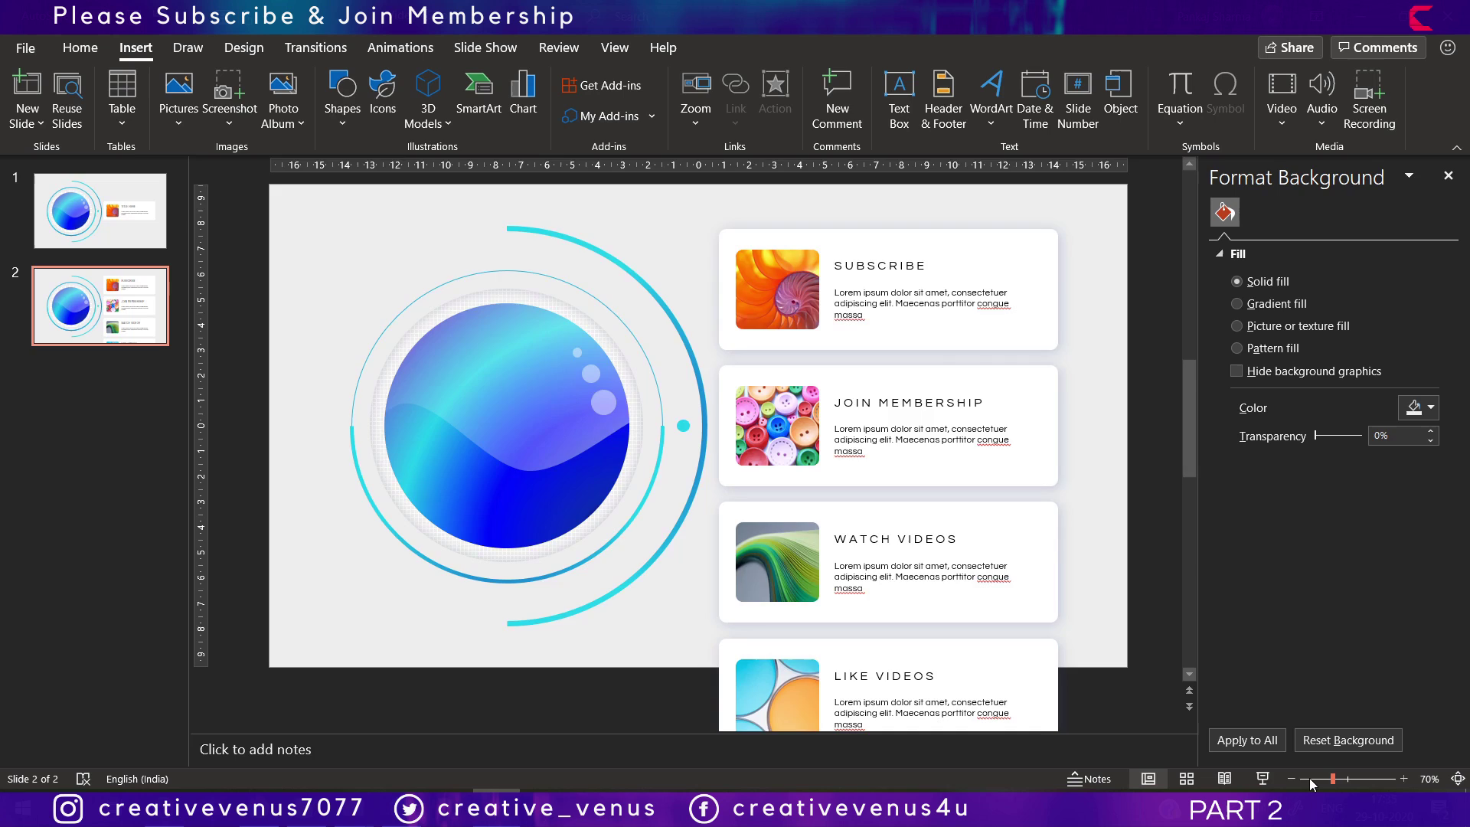
{"action": "left_click", "coordinate": [1310, 779]}
{"action": "left_click", "coordinate": [813, 405]}
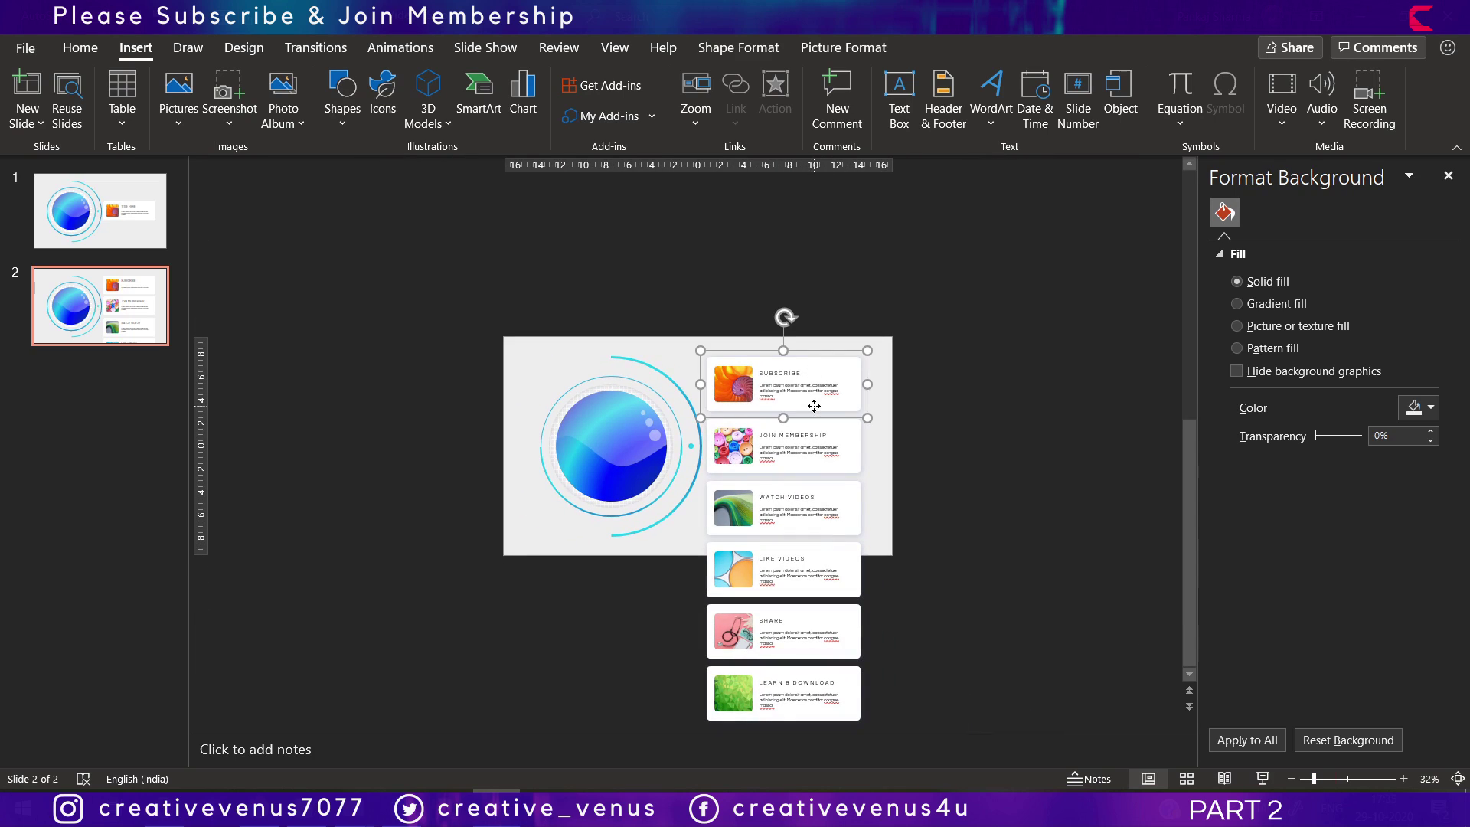
{"action": "left_click", "coordinate": [819, 441], "text": "ctrl"}
{"action": "left_click", "coordinate": [822, 503], "text": "ctrl"}
{"action": "left_click", "coordinate": [825, 572], "text": "shift"}
{"action": "left_click", "coordinate": [815, 632], "text": "shift"}
{"action": "left_click", "coordinate": [811, 692], "text": "shift"}
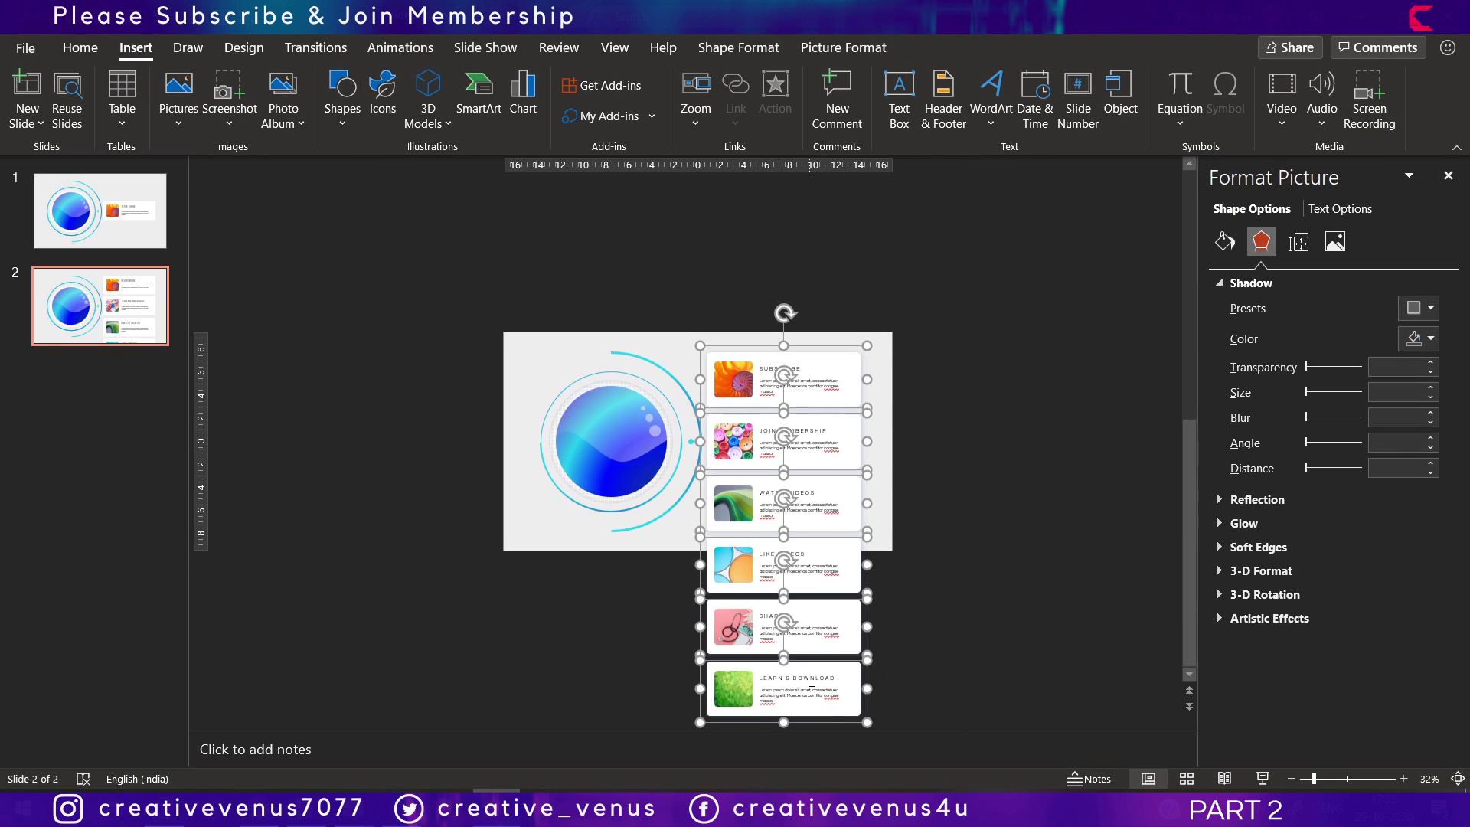
{"action": "key", "text": "ctrl+shift+g"}
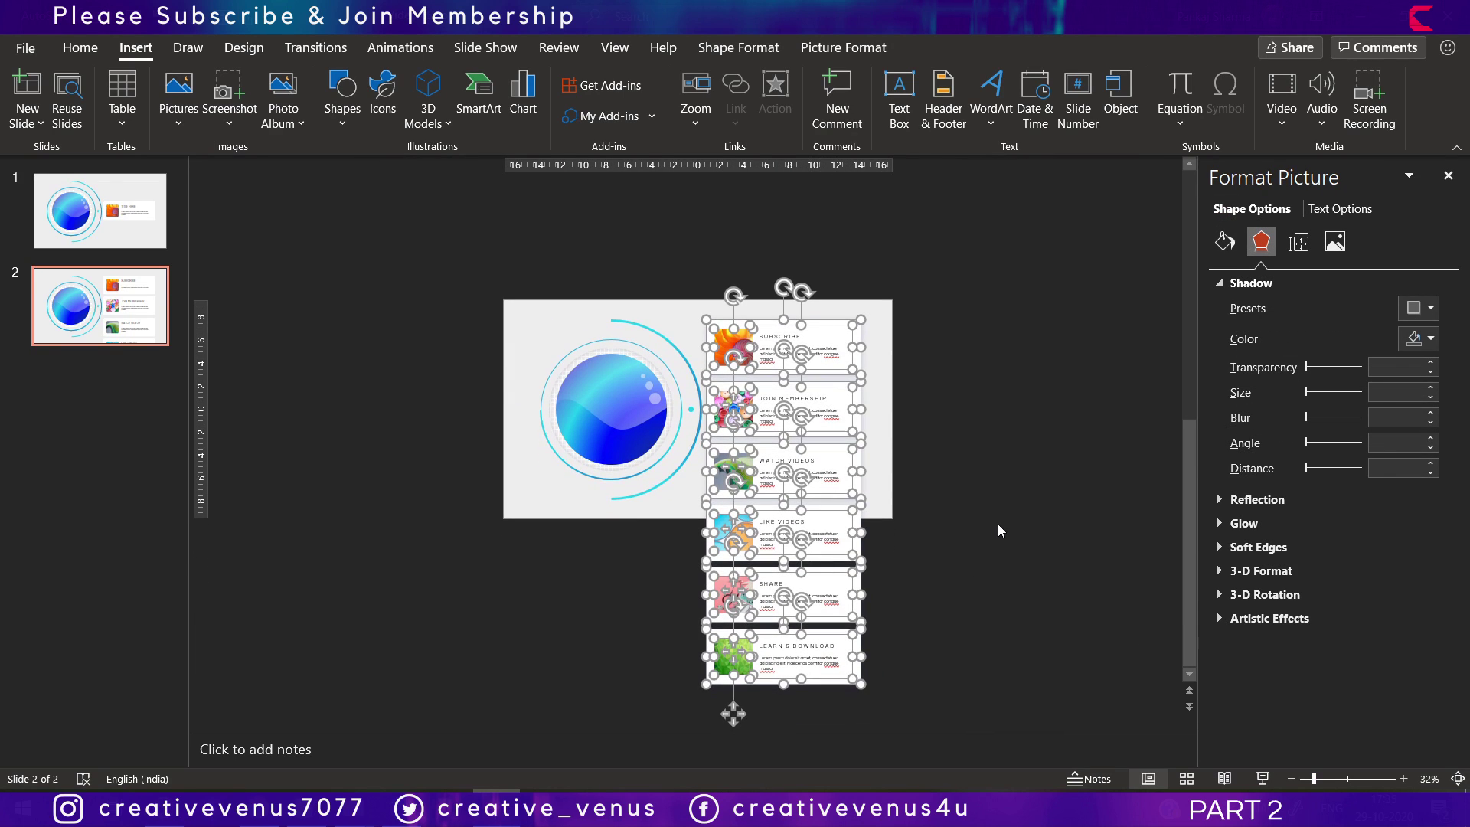
{"action": "left_click", "coordinate": [991, 389]}
Draw a donut shape about 16.11 cm across over the slide's left side and send it behind the circular graphic.
{"action": "left_click", "coordinate": [1405, 779]}
{"action": "left_click", "coordinate": [1405, 779]}
{"action": "left_click", "coordinate": [1406, 779]}
{"action": "left_click", "coordinate": [1406, 779]}
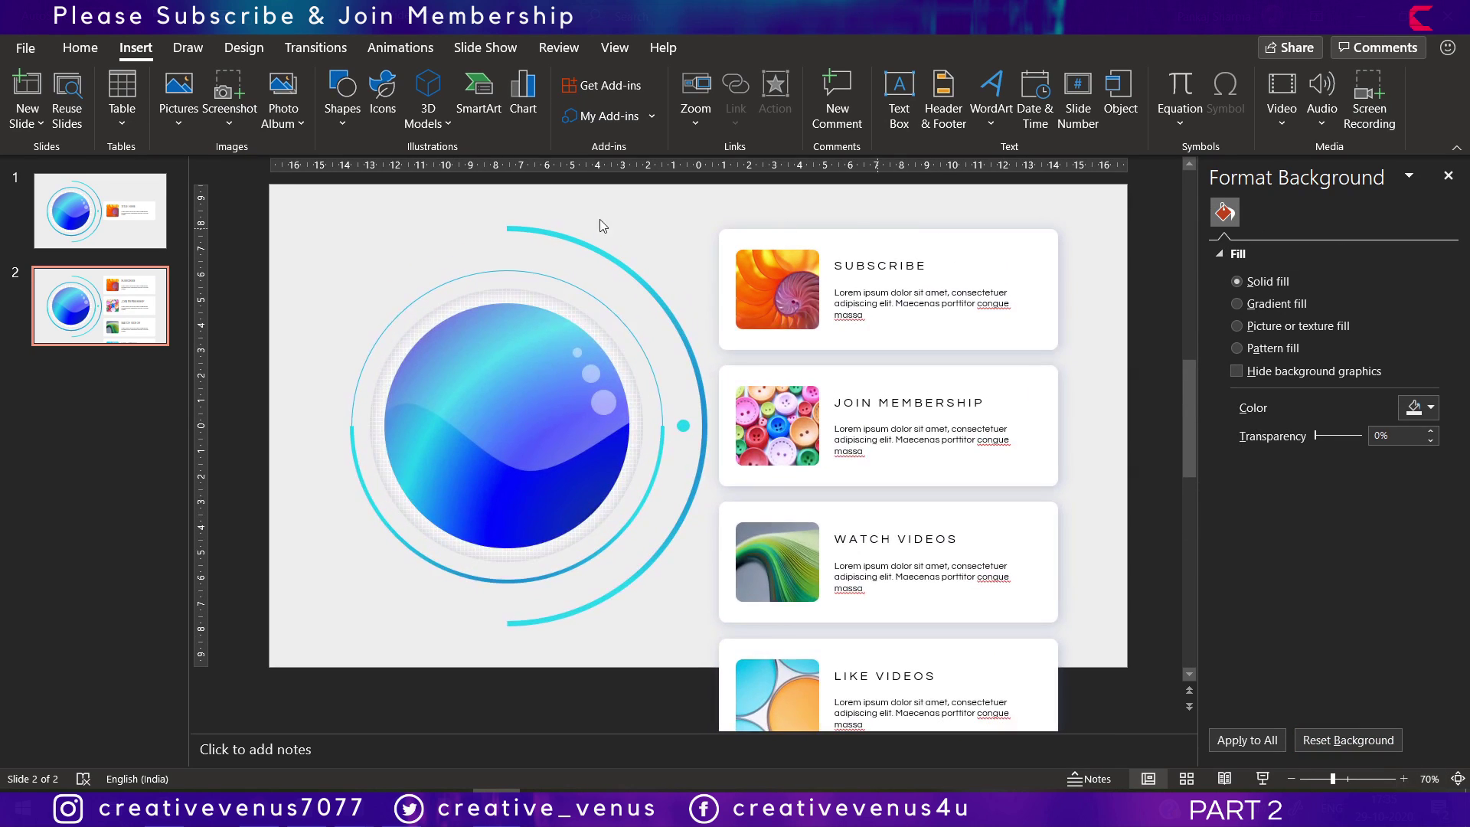
{"action": "left_click", "coordinate": [80, 48]}
{"action": "left_click", "coordinate": [144, 54]}
{"action": "left_click", "coordinate": [340, 121]}
{"action": "left_click", "coordinate": [356, 414]}
{"action": "left_click_drag", "start_coordinate": [378, 412], "coordinate": [581, 503]}
{"action": "left_click_drag", "start_coordinate": [490, 559], "coordinate": [451, 558]}
{"action": "right_click", "coordinate": [452, 559]}
{"action": "left_click", "coordinate": [522, 249]}
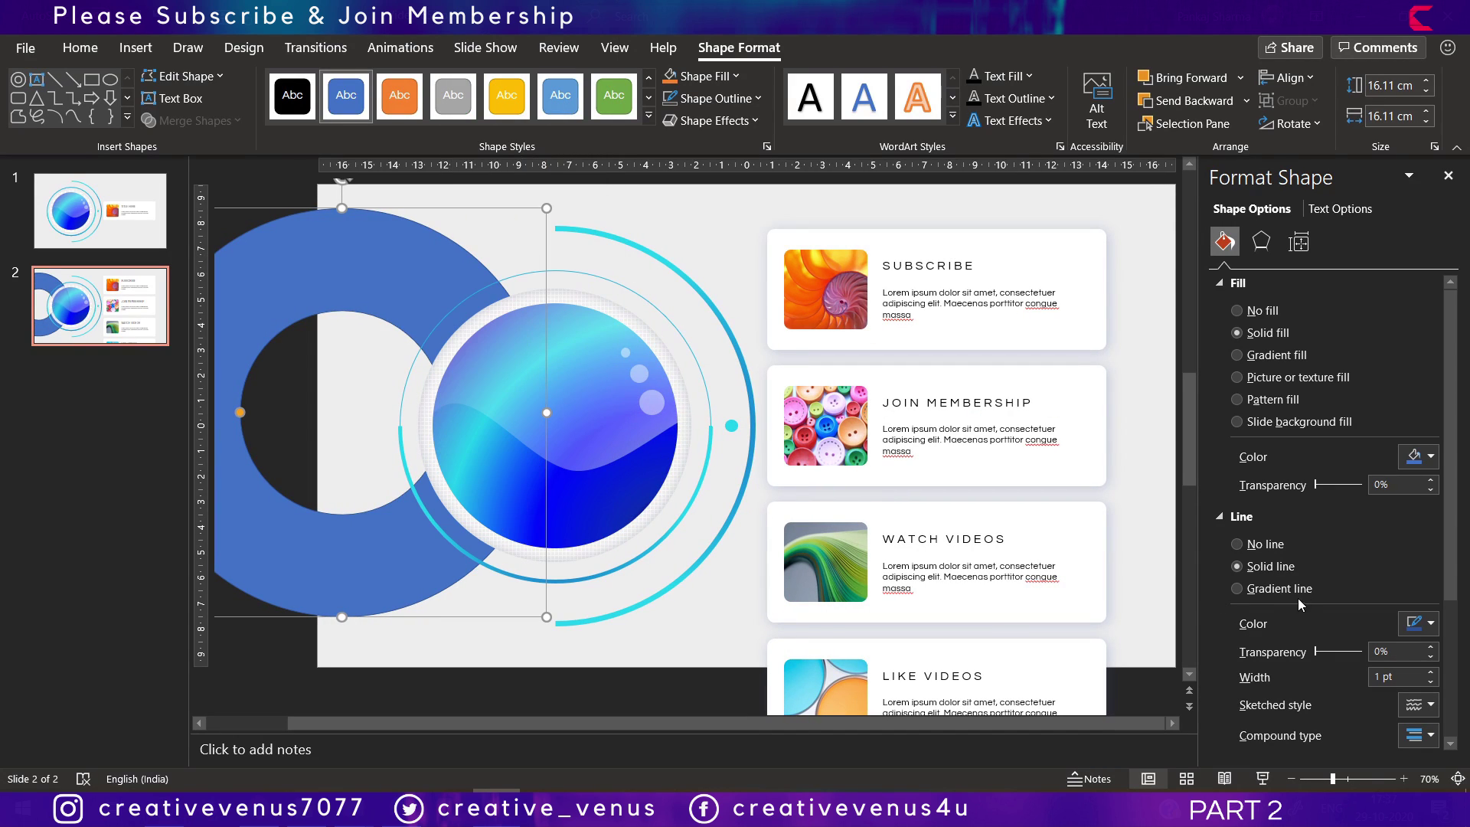
Give the donut a gradient fill with no outline and enlarge it to 27.77 cm in both dimensions.
{"action": "left_click", "coordinate": [1265, 543]}
{"action": "left_click", "coordinate": [1275, 356]}
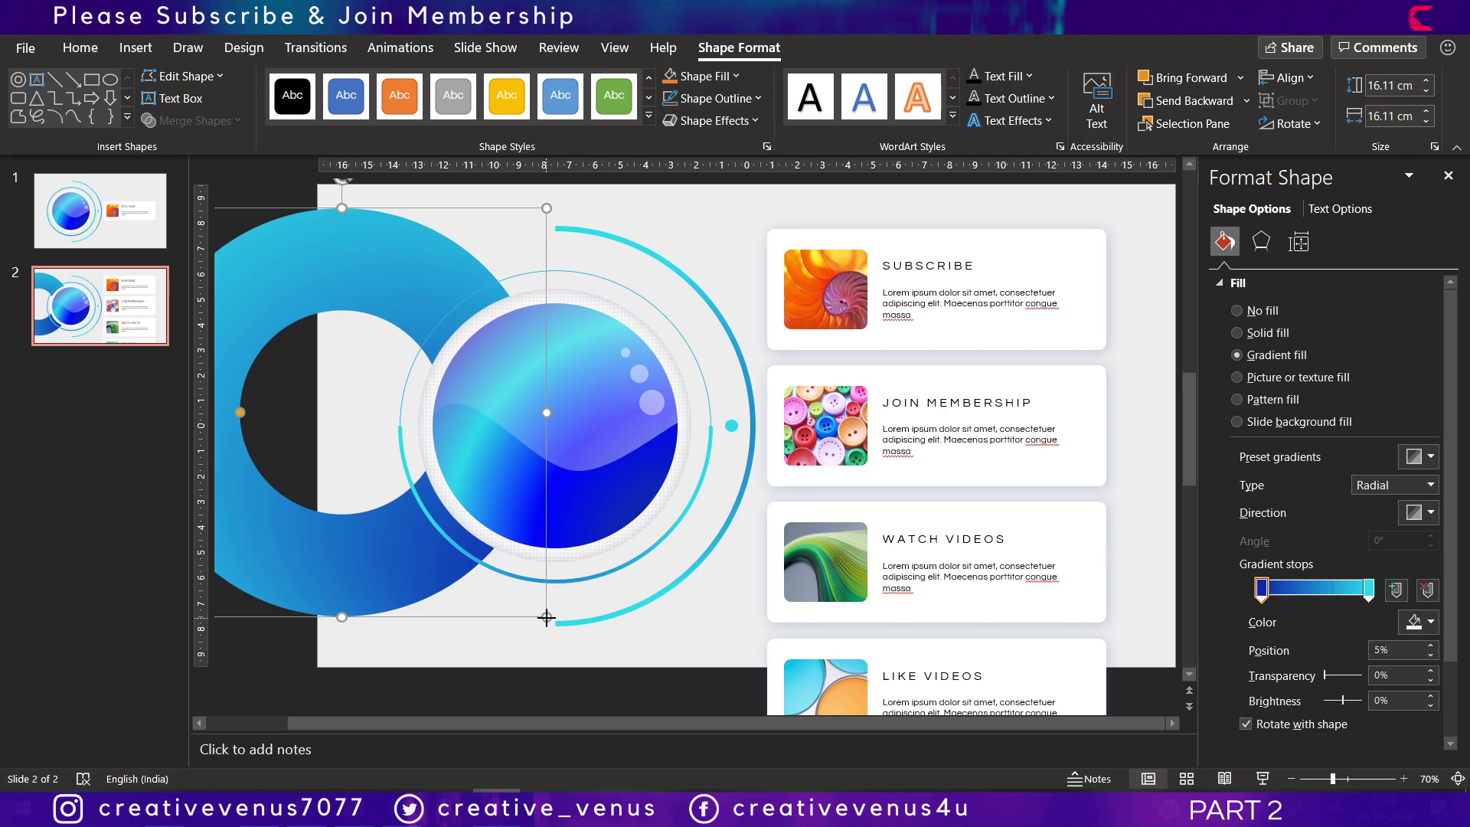
{"action": "left_click_drag", "start_coordinate": [555, 618], "coordinate": [694, 764]}
{"action": "scroll", "coordinate": [466, 439], "scroll_direction": "down", "scroll_amount": 5}
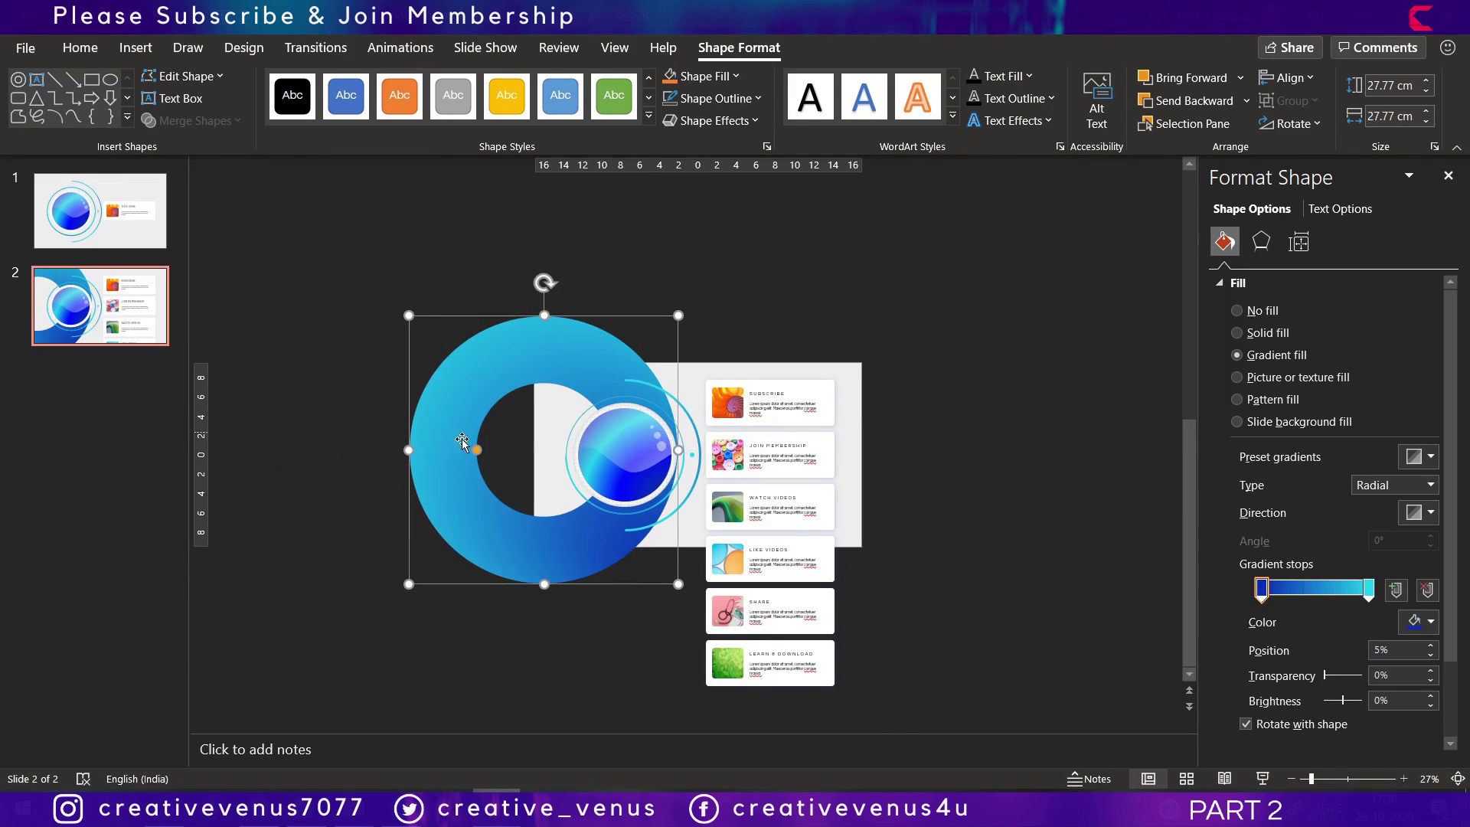
Narrow the donut's ring and shift it slightly left, aligned to the vertical middle of the slide.
{"action": "mouse_move", "coordinate": [466, 440]}
{"action": "left_mouse_down"}
{"action": "mouse_move", "coordinate": [436, 453]}
{"action": "mouse_move", "coordinate": [460, 453]}
{"action": "left_mouse_up"}
{"action": "left_click_drag", "start_coordinate": [620, 548], "coordinate": [602, 553]}
{"action": "left_click", "coordinate": [1286, 77]}
{"action": "left_click", "coordinate": [1312, 213]}
{"action": "left_click", "coordinate": [990, 457]}
{"action": "left_click", "coordinate": [525, 356]}
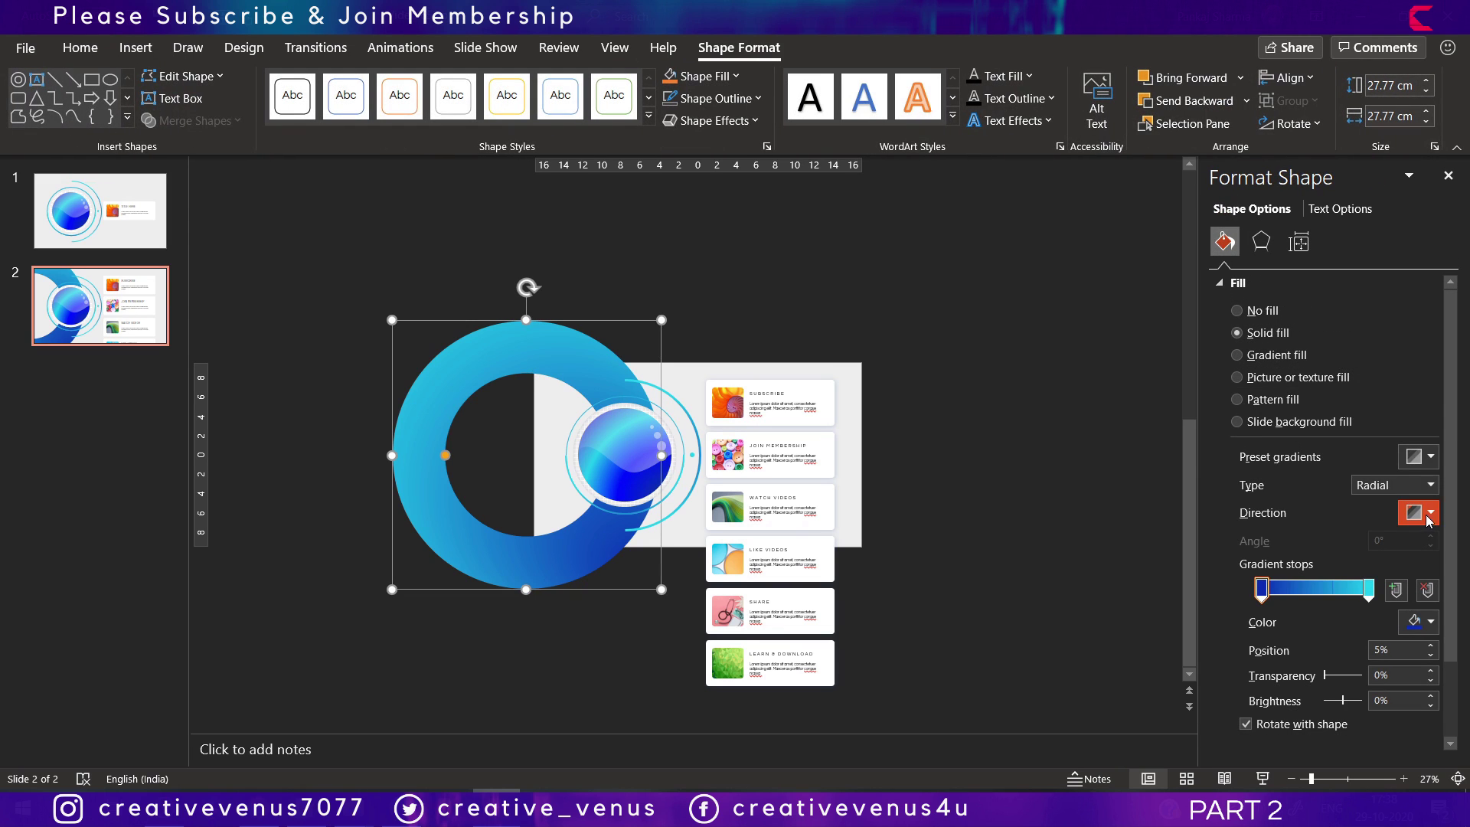
Change the direction of the donut's radial gradient so dark blue falls at its upper right and cyan at its lower left.
{"action": "left_click", "coordinate": [1429, 485]}
{"action": "left_click", "coordinate": [1439, 476]}
{"action": "left_click", "coordinate": [1418, 512]}
{"action": "left_click", "coordinate": [1390, 556]}
{"action": "left_click", "coordinate": [1030, 488]}
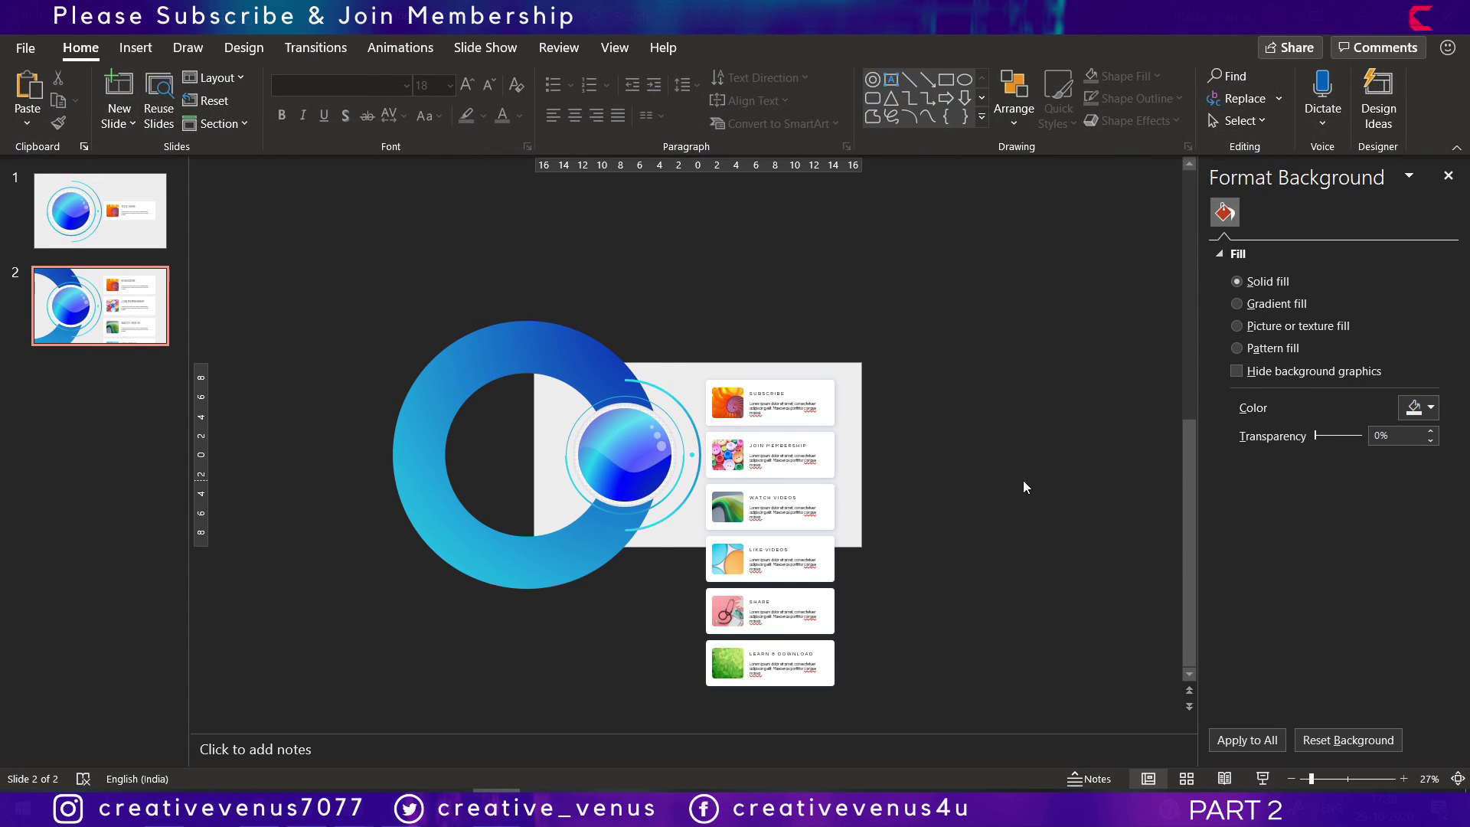
Fine-tune the donut to a moderately thinner ring and move it slightly left, checking the look in slide show previews.
{"action": "left_click", "coordinate": [421, 459]}
{"action": "left_click_drag", "start_coordinate": [445, 455], "coordinate": [410, 456]}
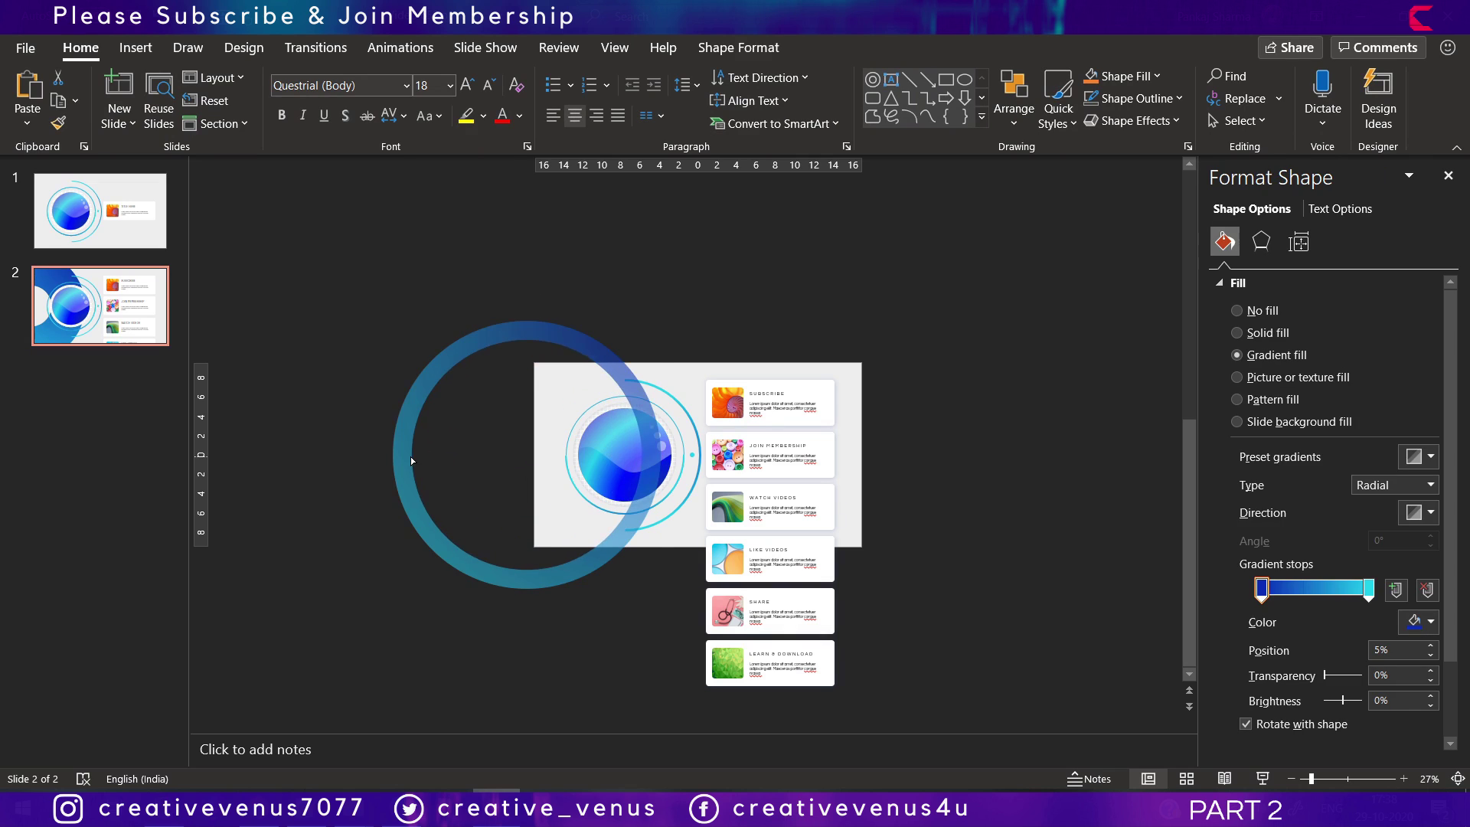
{"action": "left_click", "coordinate": [1264, 779]}
{"action": "key", "text": "Escape"}
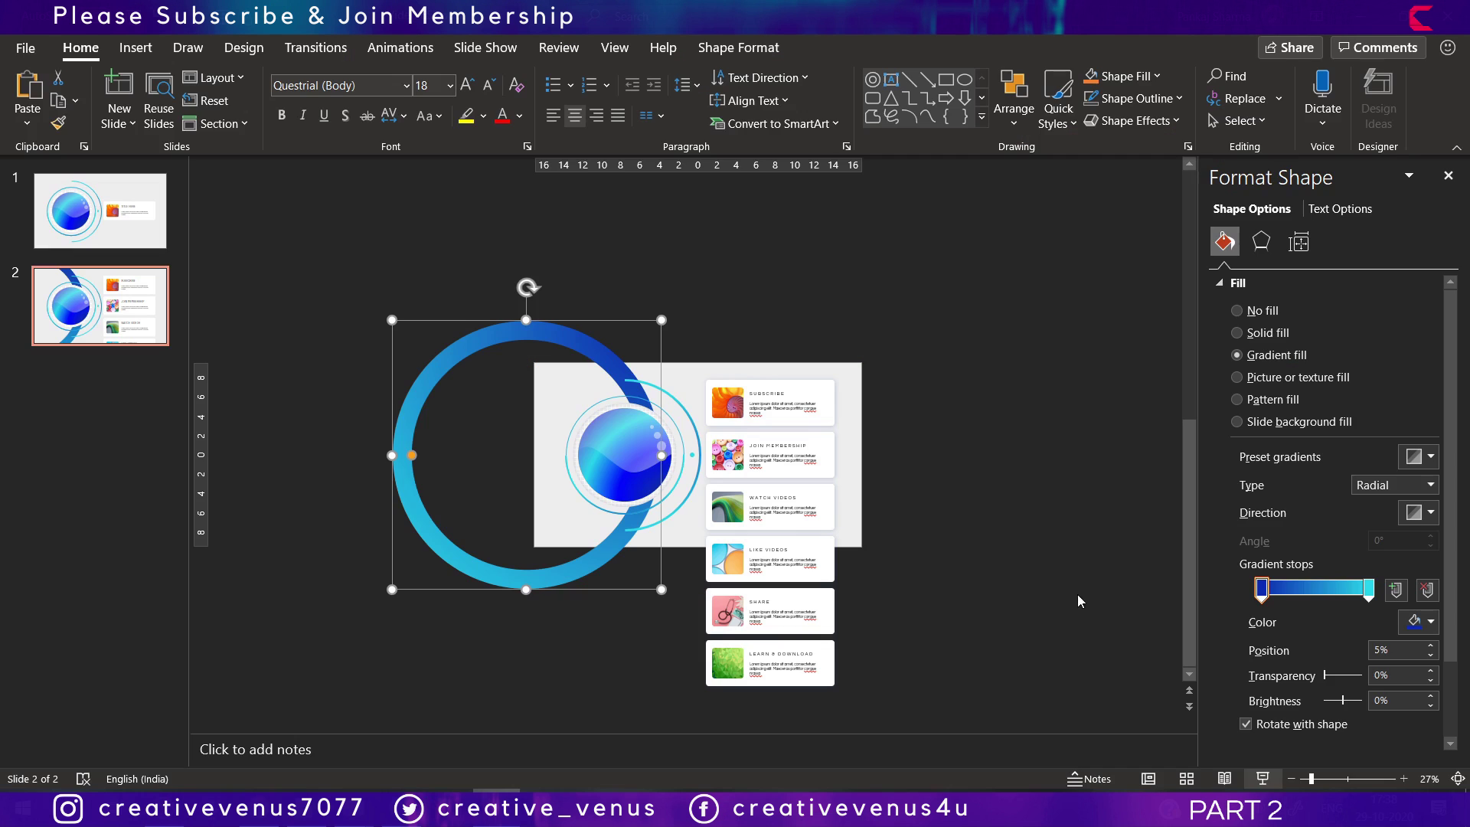
{"action": "left_click_drag", "start_coordinate": [412, 456], "coordinate": [434, 456]}
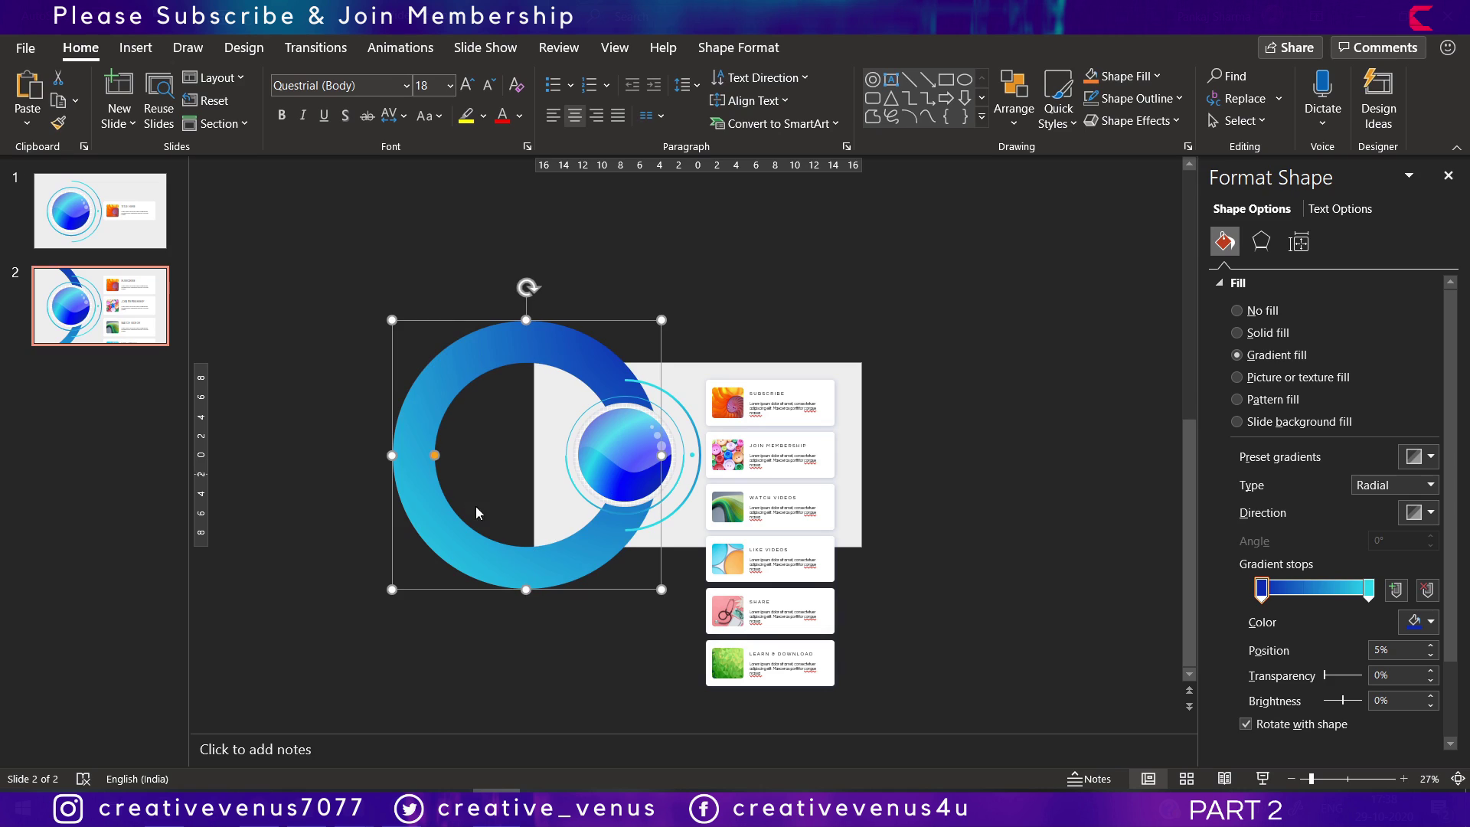
{"action": "left_click_drag", "start_coordinate": [520, 565], "coordinate": [511, 568]}
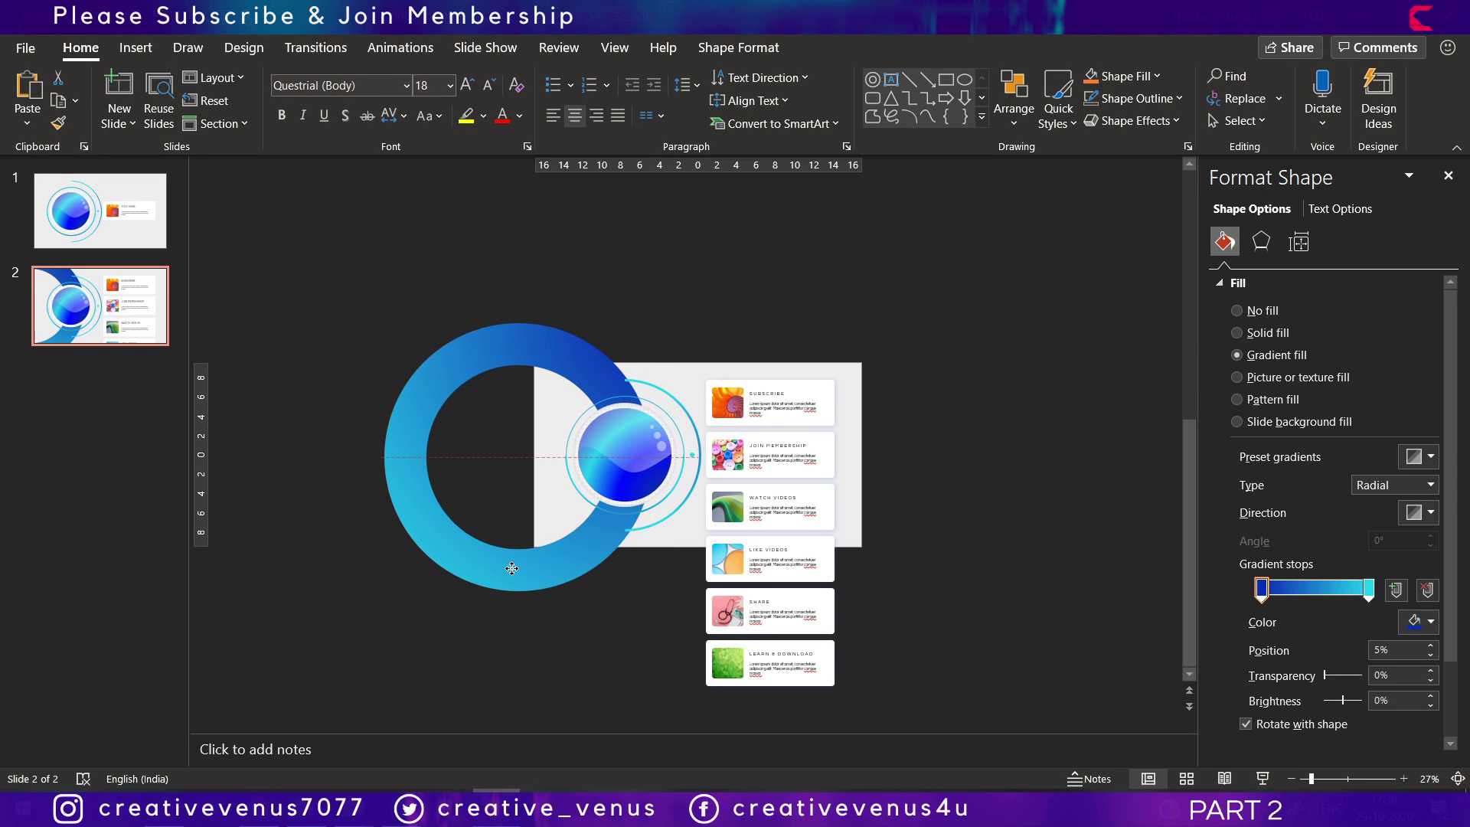
{"action": "left_click", "coordinate": [467, 680]}
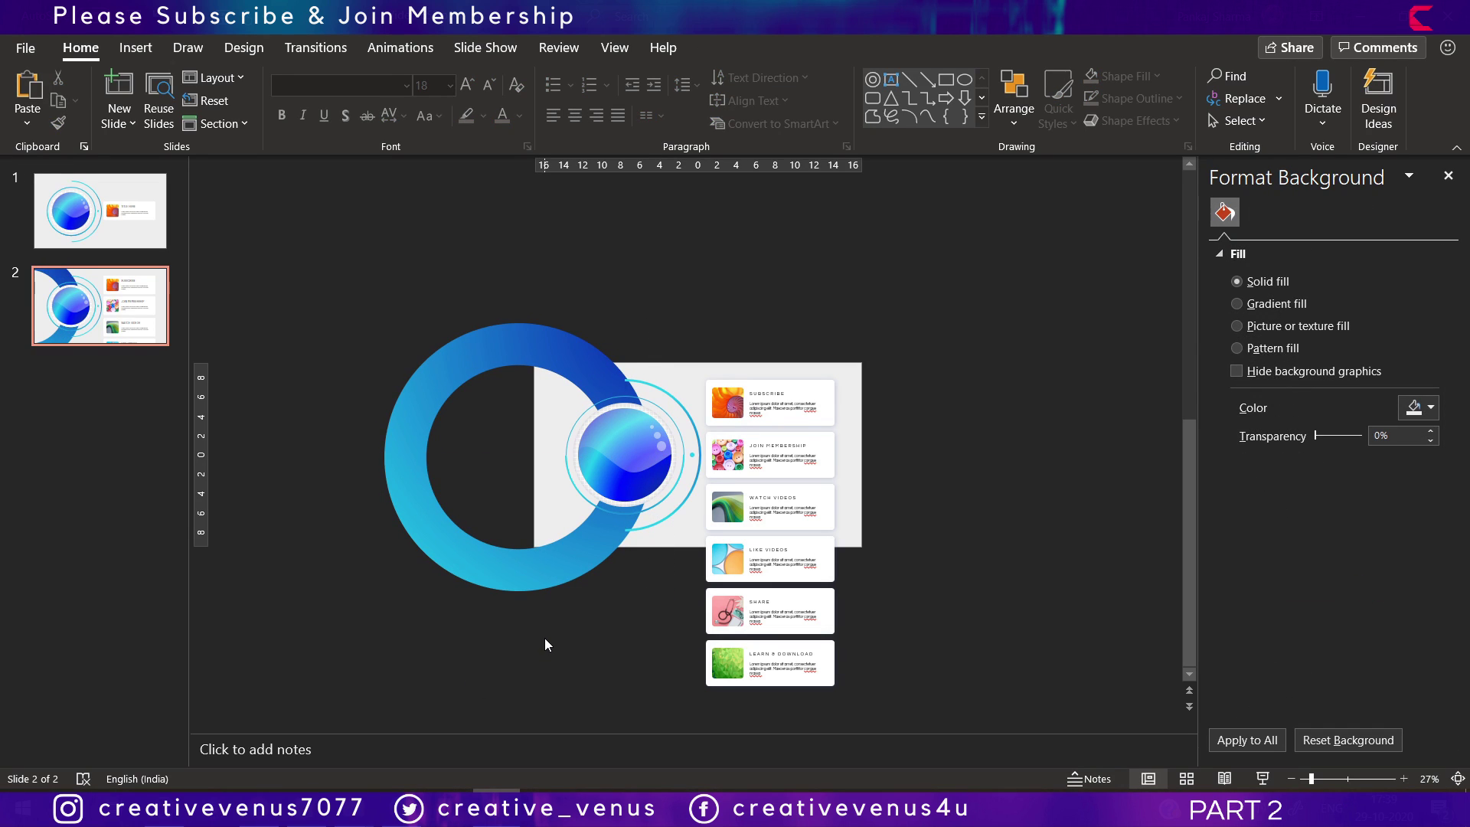
{"action": "left_click", "coordinate": [1265, 781]}
{"action": "key", "text": "Escape"}
{"action": "left_click", "coordinate": [136, 47]}
{"action": "left_click", "coordinate": [342, 104]}
{"action": "left_click", "coordinate": [415, 195]}
{"action": "left_click_drag", "start_coordinate": [327, 223], "coordinate": [767, 363]}
{"action": "left_click", "coordinate": [406, 505], "text": "shift"}
{"action": "left_click", "coordinate": [191, 120]}
{"action": "left_click", "coordinate": [194, 250]}
{"action": "left_click", "coordinate": [195, 256]}
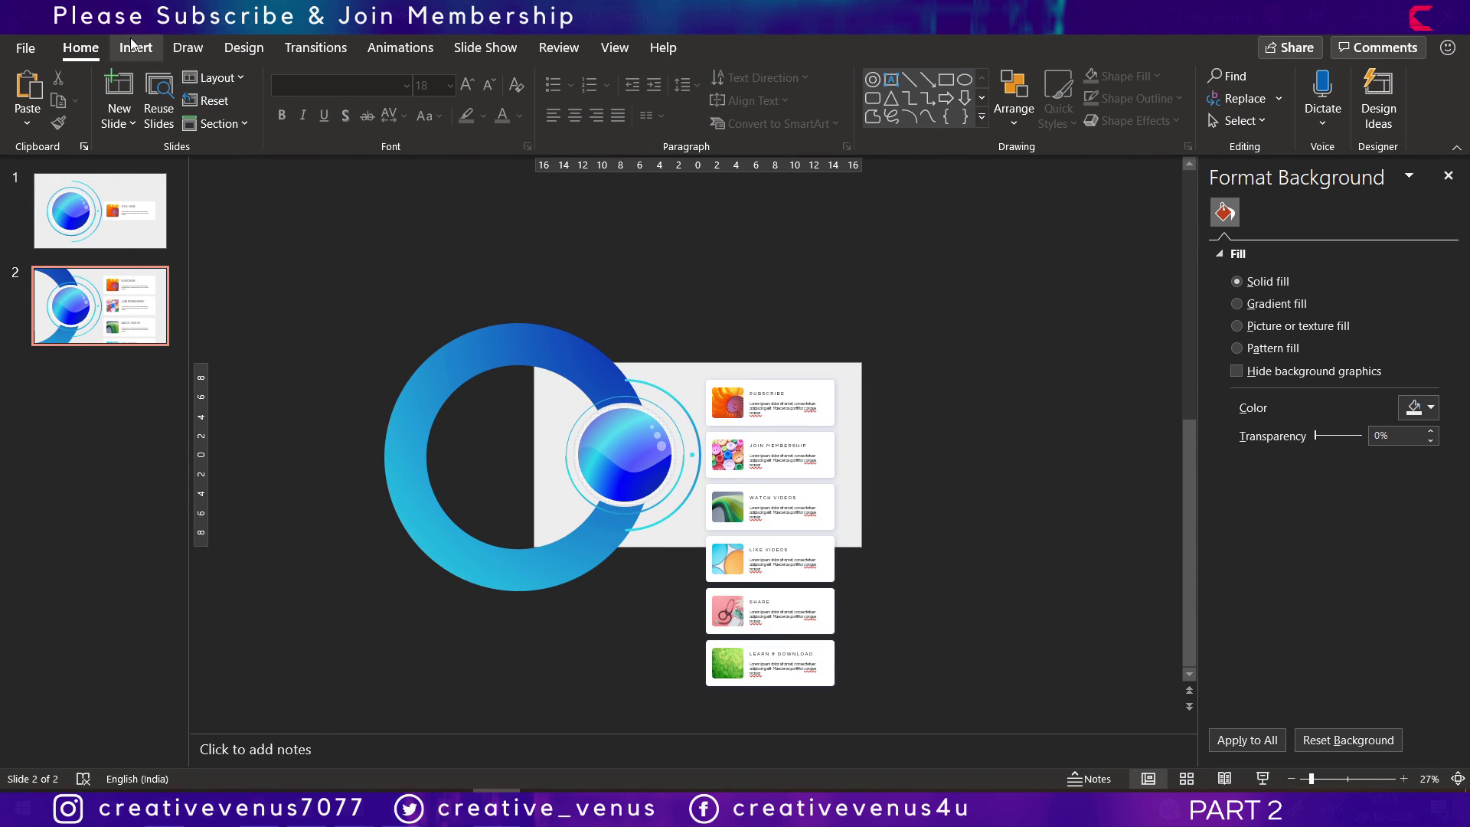
Draw a wide rectangle covering the part of the donut that extends above the slide.
{"action": "left_click", "coordinate": [135, 47]}
{"action": "left_click", "coordinate": [342, 107]}
{"action": "left_click", "coordinate": [331, 263]}
{"action": "left_click_drag", "start_coordinate": [329, 223], "coordinate": [768, 363]}
Try to subtract the upper rectangle from the donut.
{"action": "left_click", "coordinate": [405, 505], "text": "shift"}
{"action": "left_click", "coordinate": [192, 121]}
{"action": "left_click", "coordinate": [195, 255]}
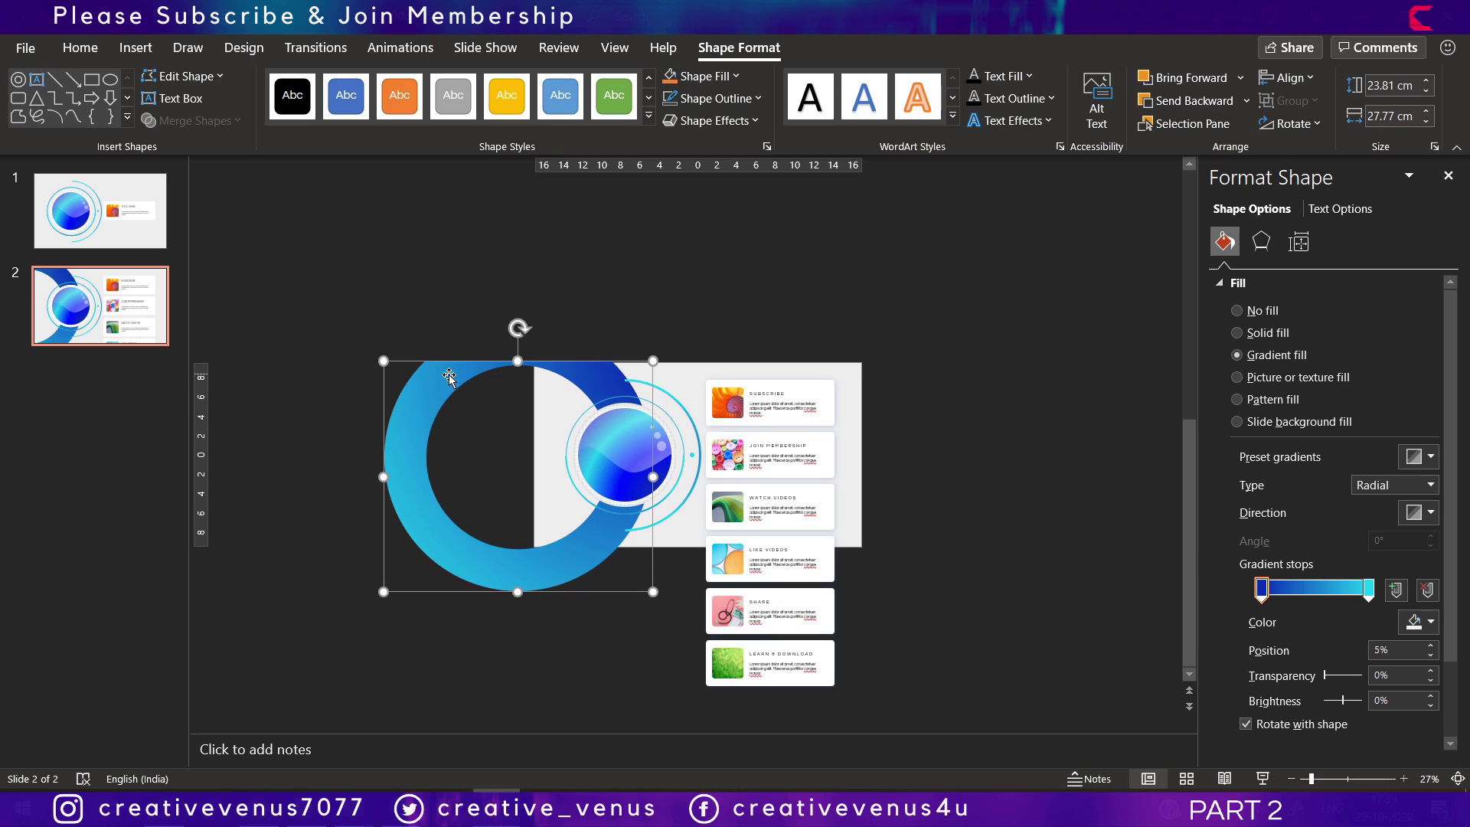
{"action": "key", "text": "ctrl+z"}
{"action": "key", "text": "Escape"}
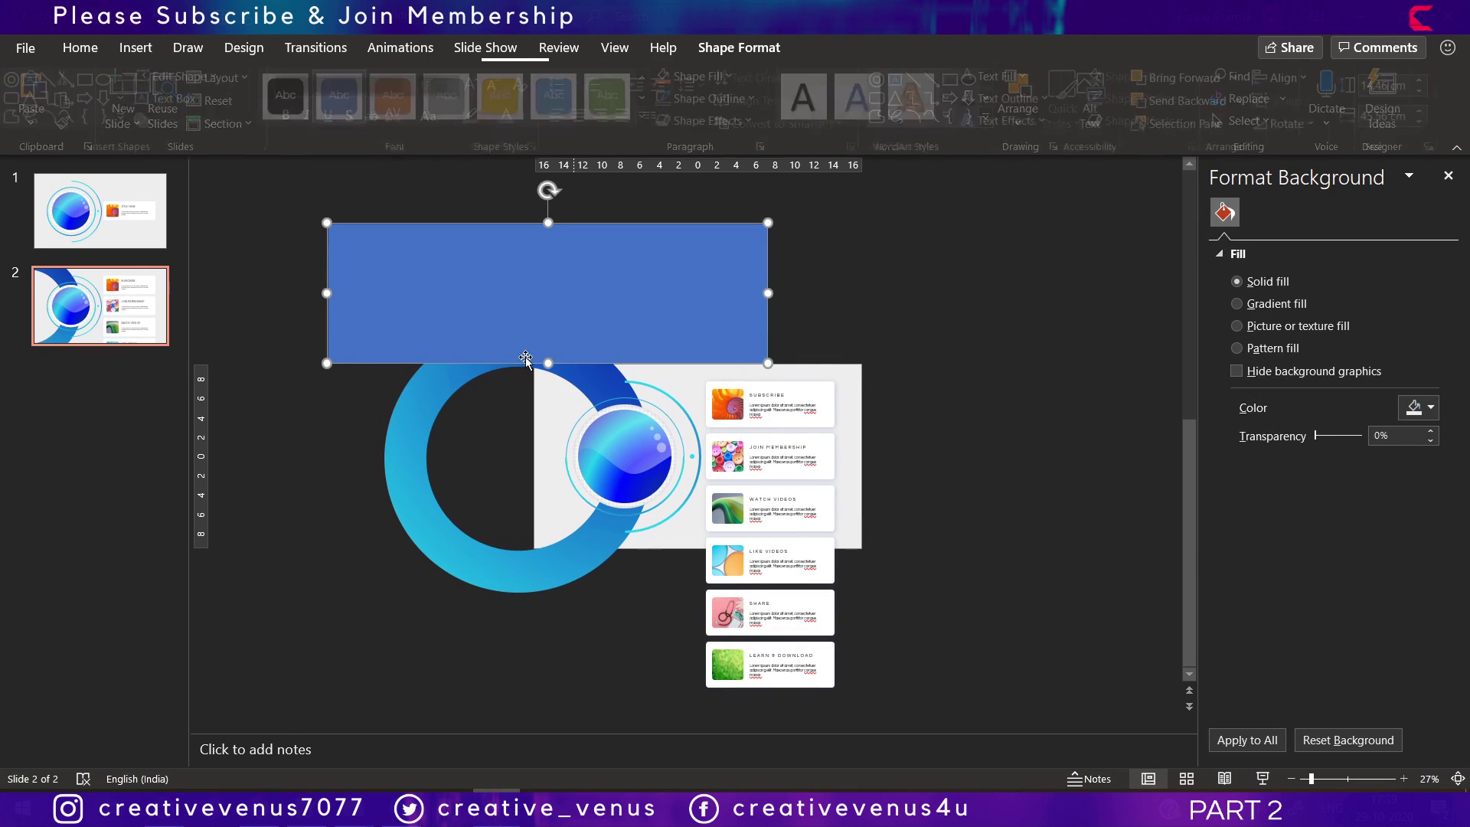
Fit the rectangle's lower edge to the slide's top edge and subtract the rectangle from the donut.
{"action": "left_click_drag", "start_coordinate": [542, 360], "coordinate": [546, 363]}
{"action": "left_click", "coordinate": [604, 371]}
{"action": "left_click", "coordinate": [612, 306], "text": "shift"}
{"action": "left_click", "coordinate": [191, 121]}
{"action": "left_click", "coordinate": [191, 256]}
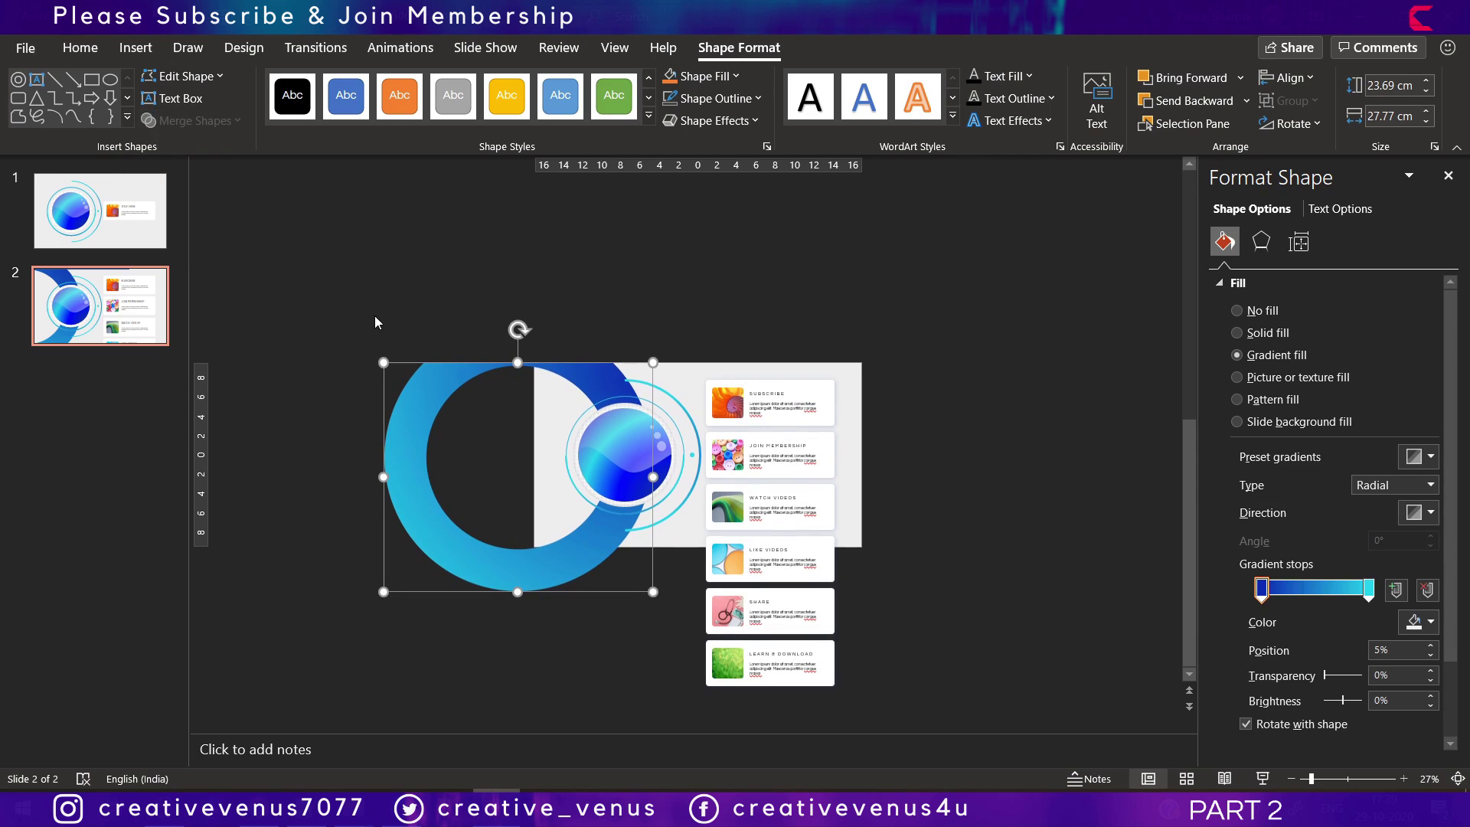
Draw a tall rectangle over the part of the donut beyond the slide's left edge and subtract it from the donut.
{"action": "left_click", "coordinate": [136, 47]}
{"action": "left_click", "coordinate": [343, 100]}
{"action": "left_click", "coordinate": [406, 197]}
{"action": "left_click_drag", "start_coordinate": [351, 285], "coordinate": [535, 724]}
{"action": "left_click", "coordinate": [577, 573]}
{"action": "left_click", "coordinate": [450, 528], "text": "shift"}
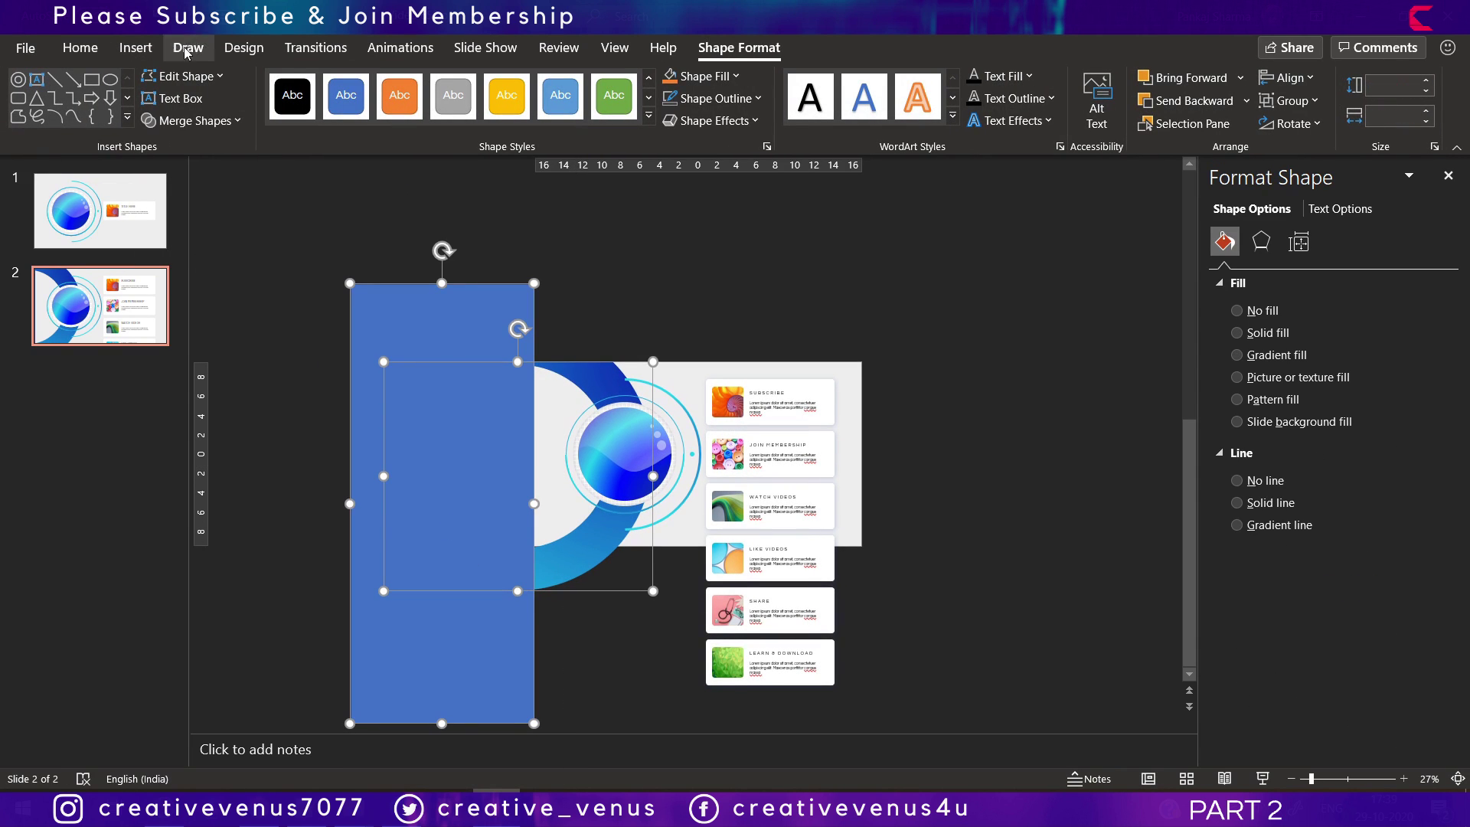
{"action": "left_click", "coordinate": [192, 120]}
{"action": "left_click", "coordinate": [192, 256]}
Draw a rectangle over the donut's overhang below the slide, fit it to the bottom edge, and subtract it from the donut.
{"action": "left_click", "coordinate": [112, 48]}
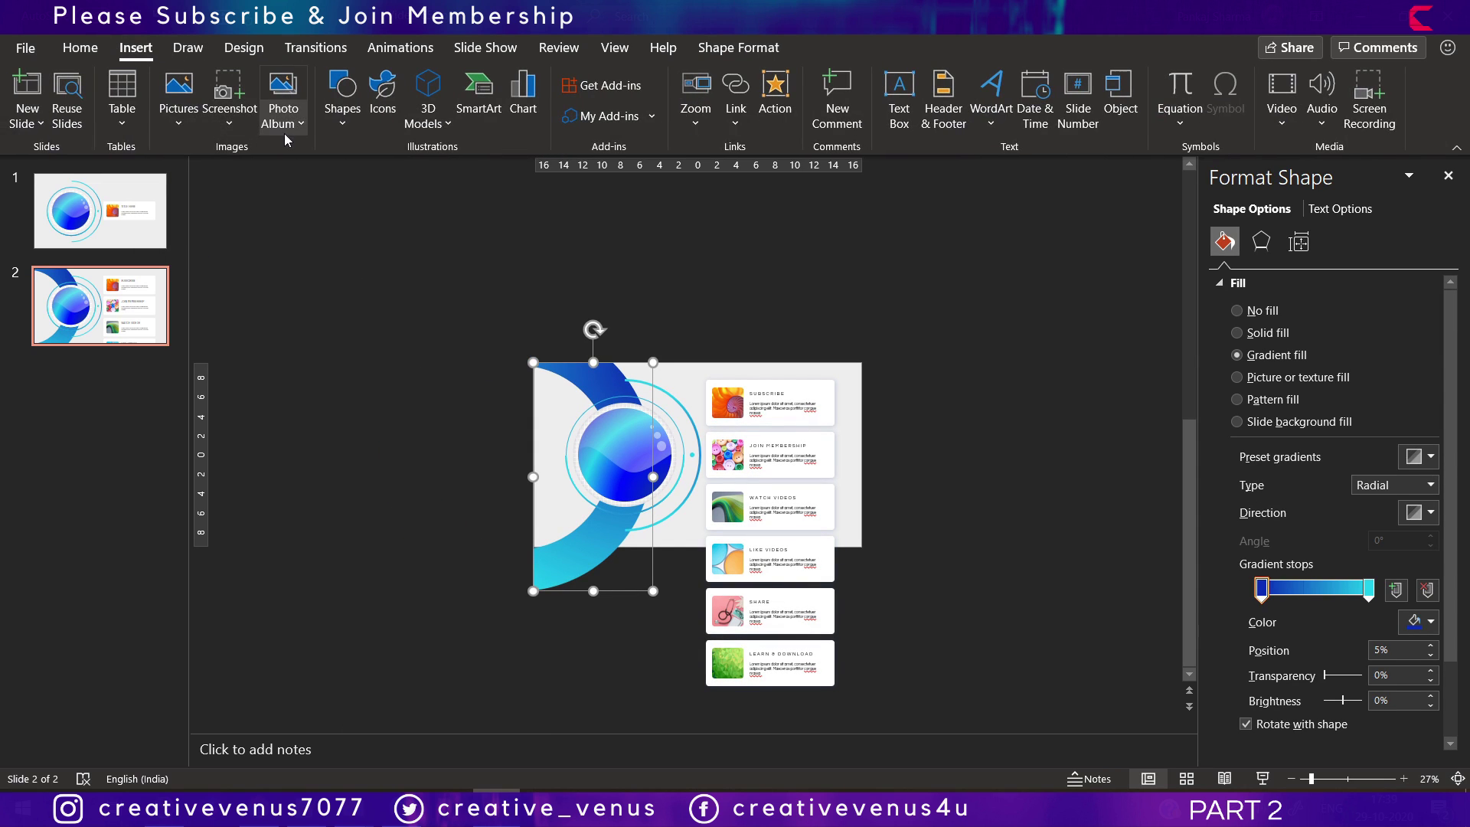
{"action": "left_click", "coordinate": [342, 99]}
{"action": "left_click", "coordinate": [406, 197]}
{"action": "left_click_drag", "start_coordinate": [421, 544], "coordinate": [656, 617]}
{"action": "mouse_move", "coordinate": [555, 553]}
{"action": "left_mouse_down"}
{"action": "mouse_move", "coordinate": [571, 570]}
{"action": "mouse_move", "coordinate": [555, 547]}
{"action": "left_mouse_up"}
{"action": "left_click", "coordinate": [576, 539]}
{"action": "left_click", "coordinate": [612, 605], "text": "shift"}
{"action": "left_click", "coordinate": [192, 120]}
{"action": "left_click", "coordinate": [214, 253]}
{"action": "left_click", "coordinate": [563, 427]}
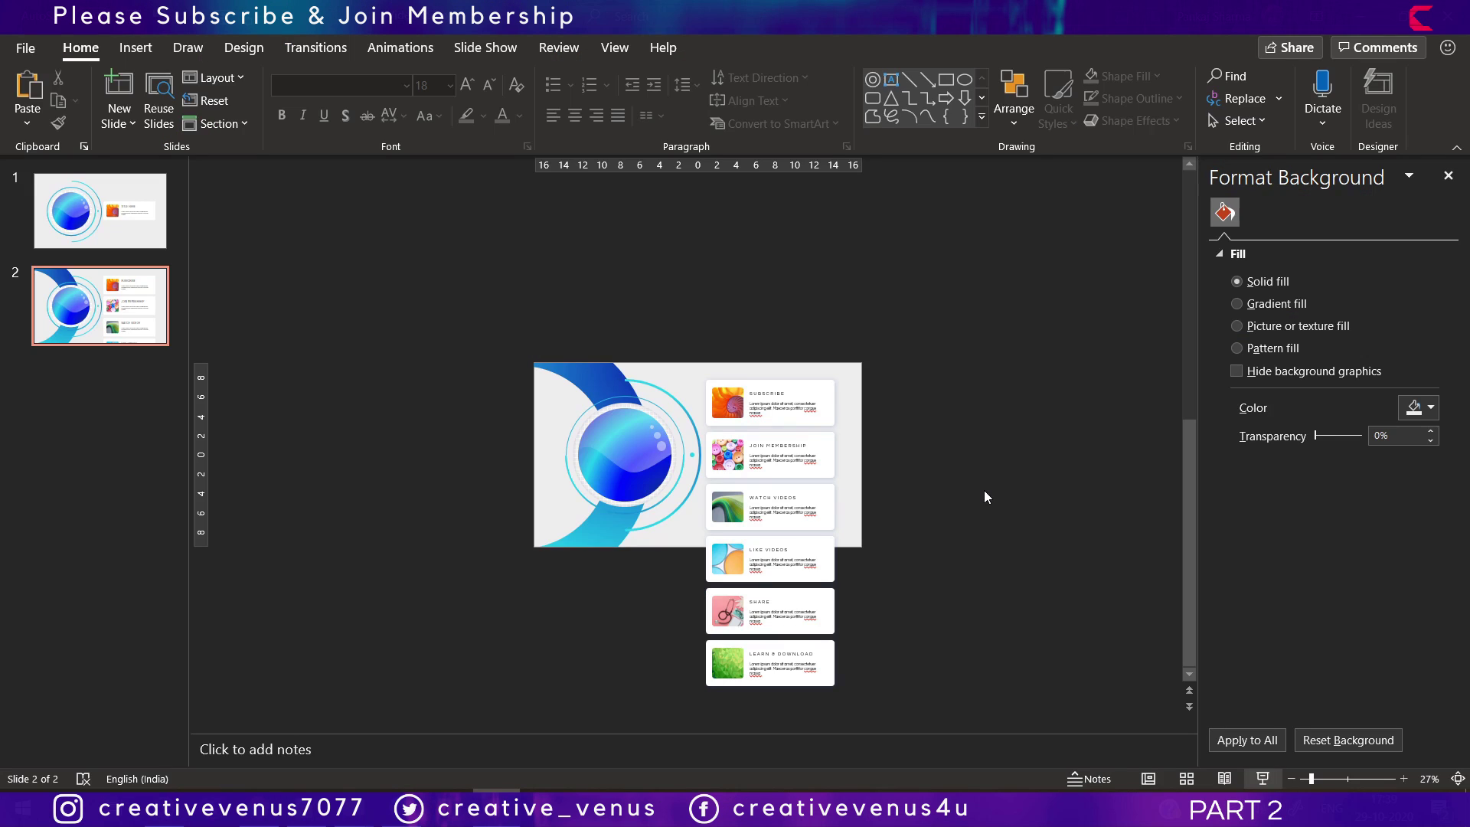
Add a text box reading EYE in uppercase on the glossy blue circle.
{"action": "left_click", "coordinate": [1404, 778]}
{"action": "left_click", "coordinate": [1403, 778]}
{"action": "left_click", "coordinate": [1404, 778]}
{"action": "left_click", "coordinate": [1404, 778]}
{"action": "left_click", "coordinate": [1404, 778]}
{"action": "left_click", "coordinate": [135, 47]}
{"action": "scroll", "coordinate": [991, 236], "scroll_direction": "down", "scroll_amount": 2}
{"action": "left_click", "coordinate": [900, 107]}
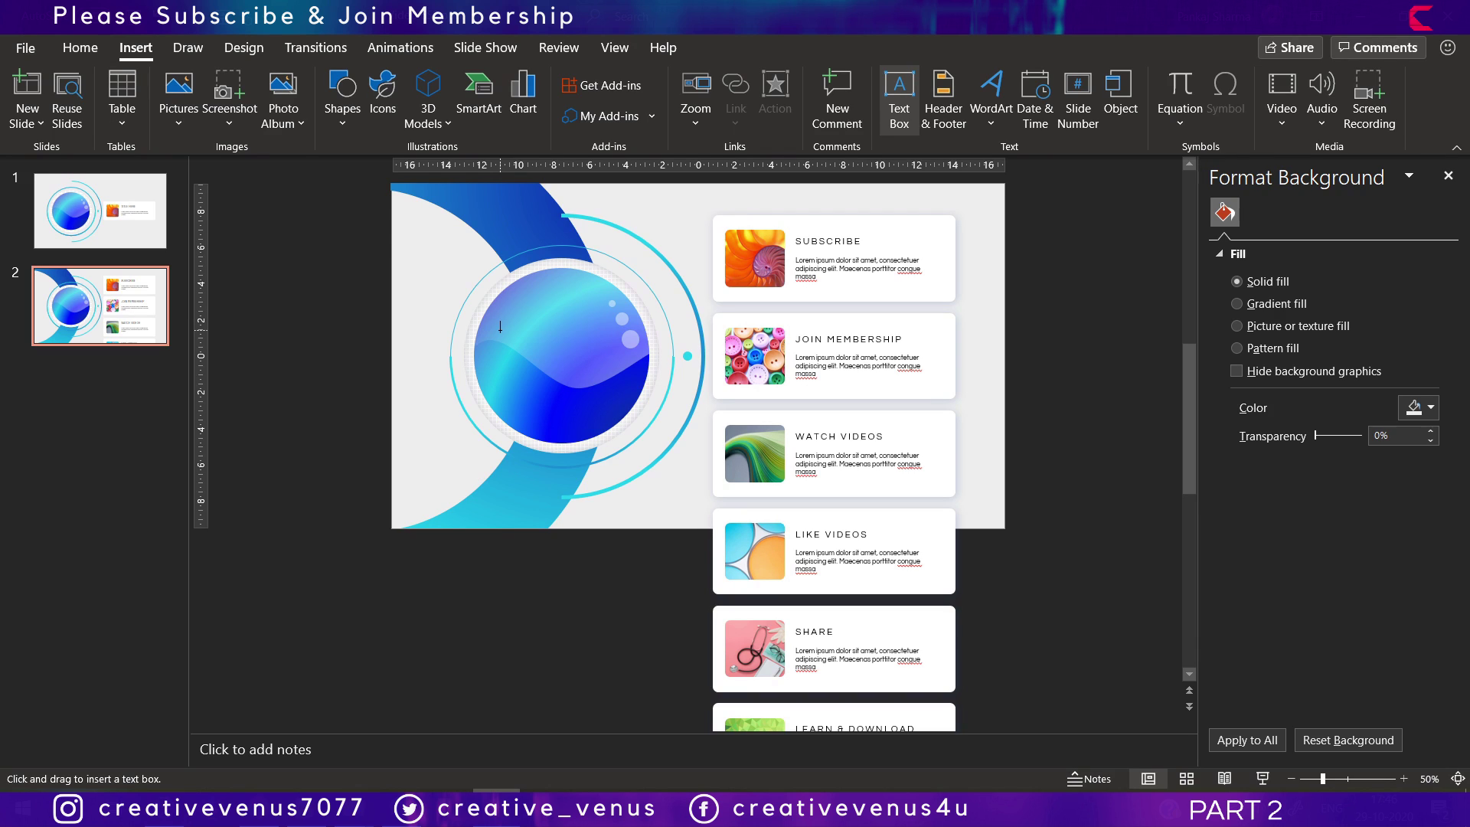
{"action": "left_click_drag", "start_coordinate": [499, 329], "coordinate": [568, 375]}
{"action": "type", "text": "eye"}
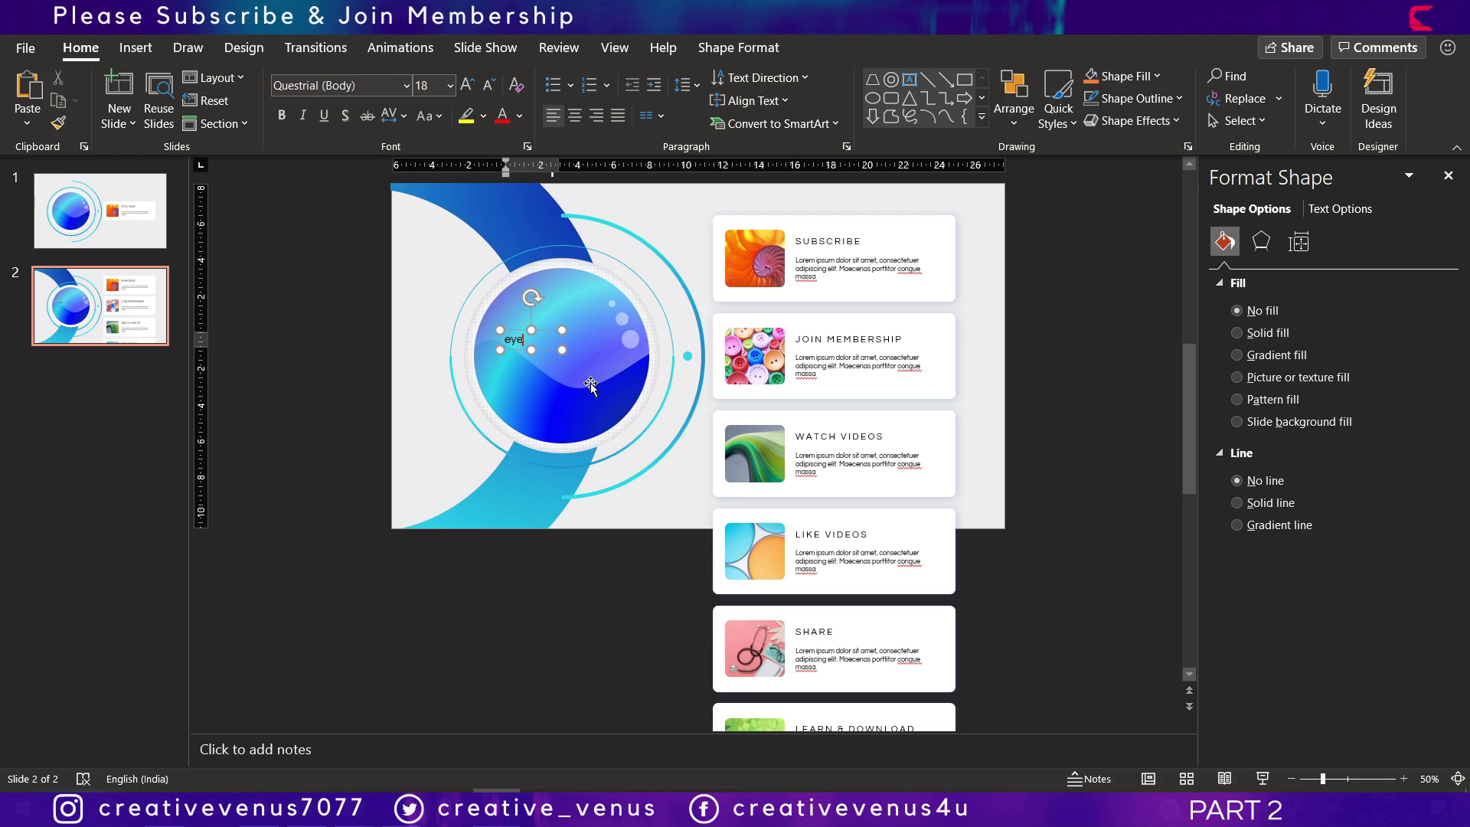
{"action": "key", "text": "ctrl+a"}
{"action": "left_click", "coordinate": [429, 116]}
{"action": "left_click", "coordinate": [470, 200]}
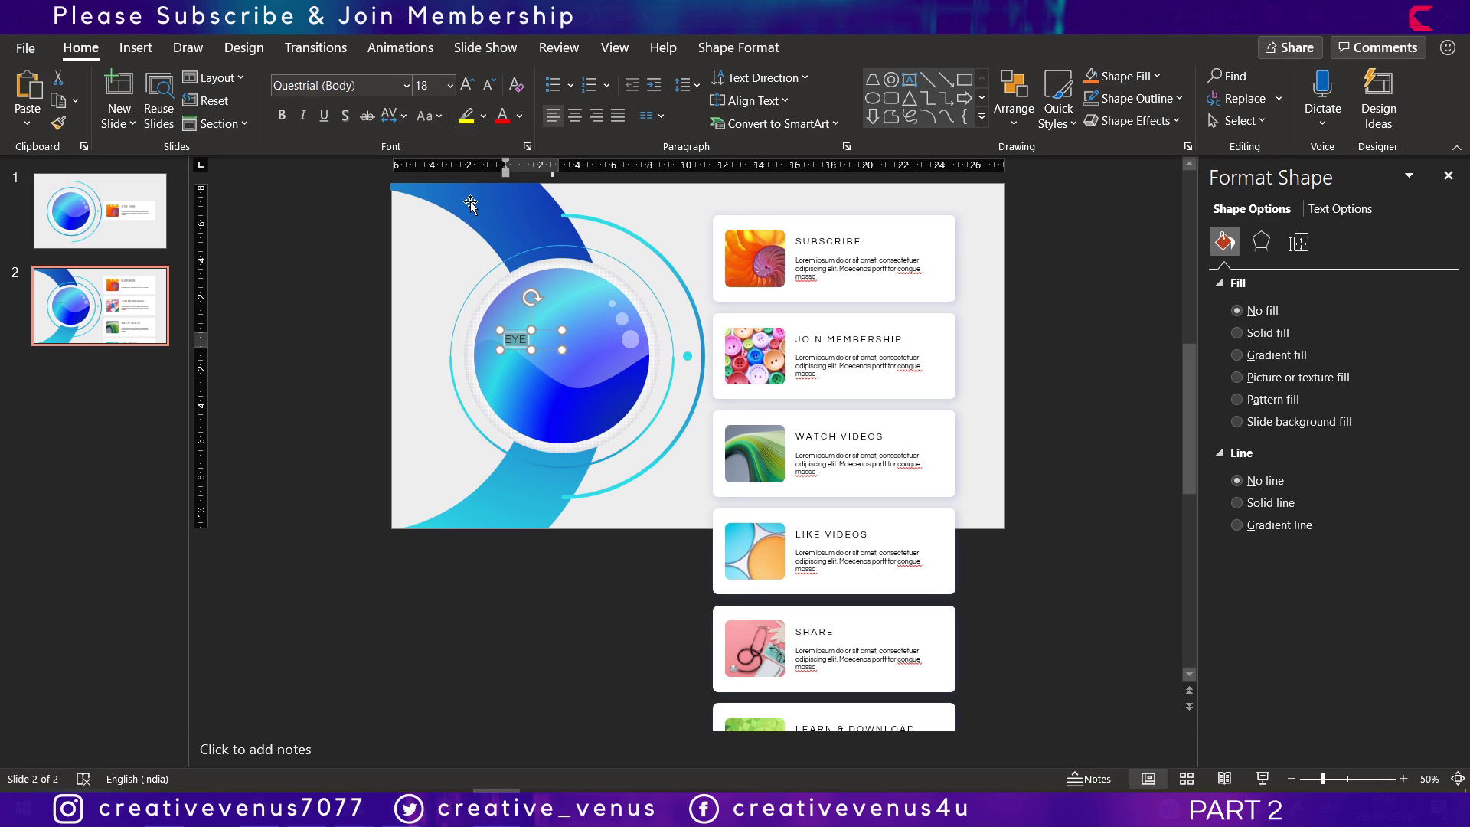
Make the EYE text white at 60 pt and position it on the left half of the circle.
{"action": "left_click", "coordinate": [467, 85]}
{"action": "left_click", "coordinate": [467, 85]}
{"action": "left_click", "coordinate": [467, 85]}
{"action": "left_click", "coordinate": [467, 85]}
{"action": "left_click", "coordinate": [467, 85]}
{"action": "left_click", "coordinate": [467, 85]}
{"action": "left_click", "coordinate": [467, 85]}
{"action": "left_click", "coordinate": [520, 115]}
{"action": "left_click", "coordinate": [500, 165]}
{"action": "left_click", "coordinate": [612, 366]}
{"action": "left_click_drag", "start_coordinate": [575, 331], "coordinate": [562, 331]}
{"action": "left_click", "coordinate": [467, 85]}
{"action": "left_click", "coordinate": [467, 85]}
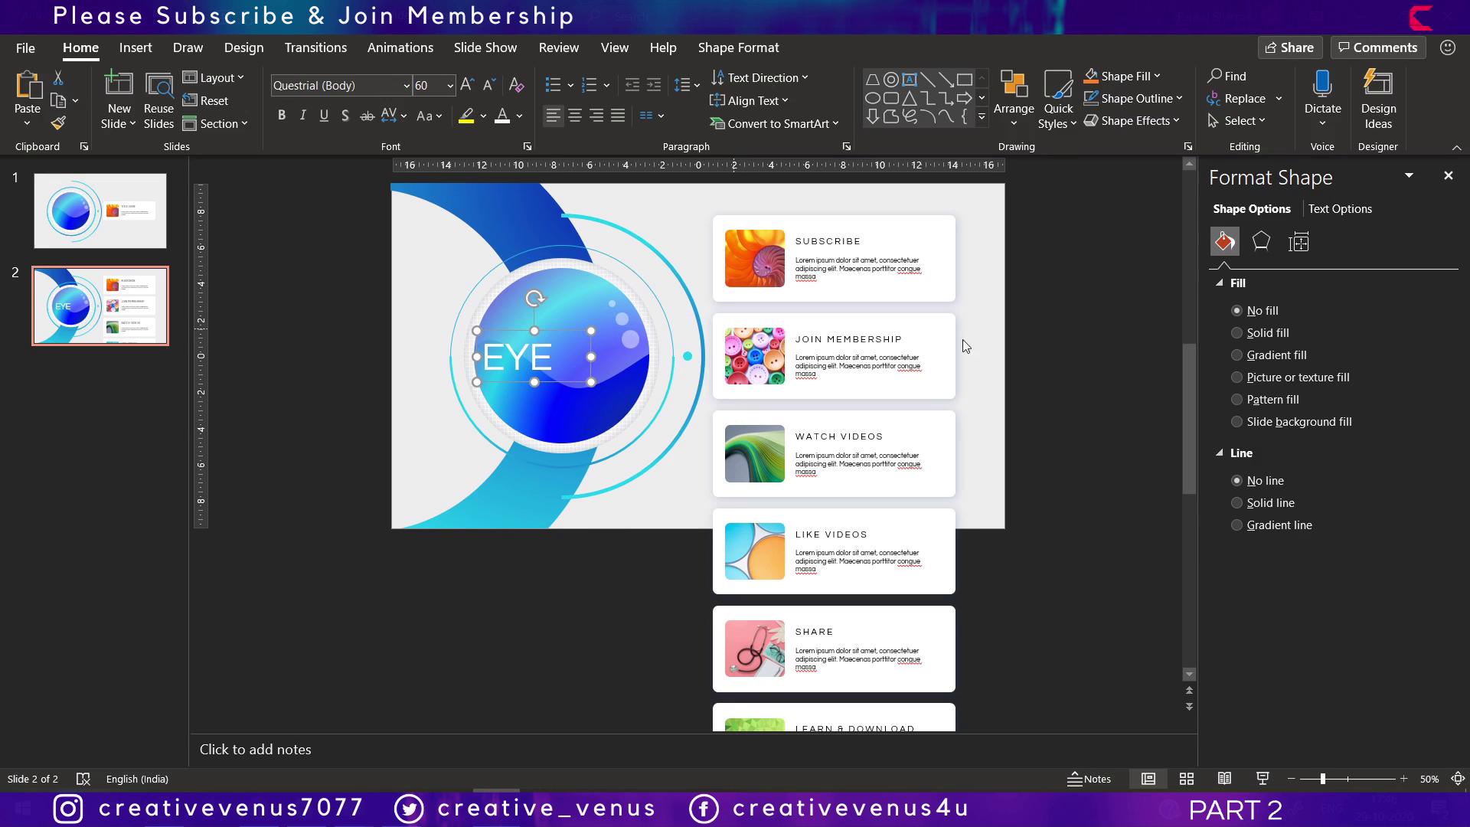
{"action": "left_click", "coordinate": [1090, 438]}
Add a second text box reading DETAILS below EYE on the circle.
{"action": "left_click", "coordinate": [136, 48]}
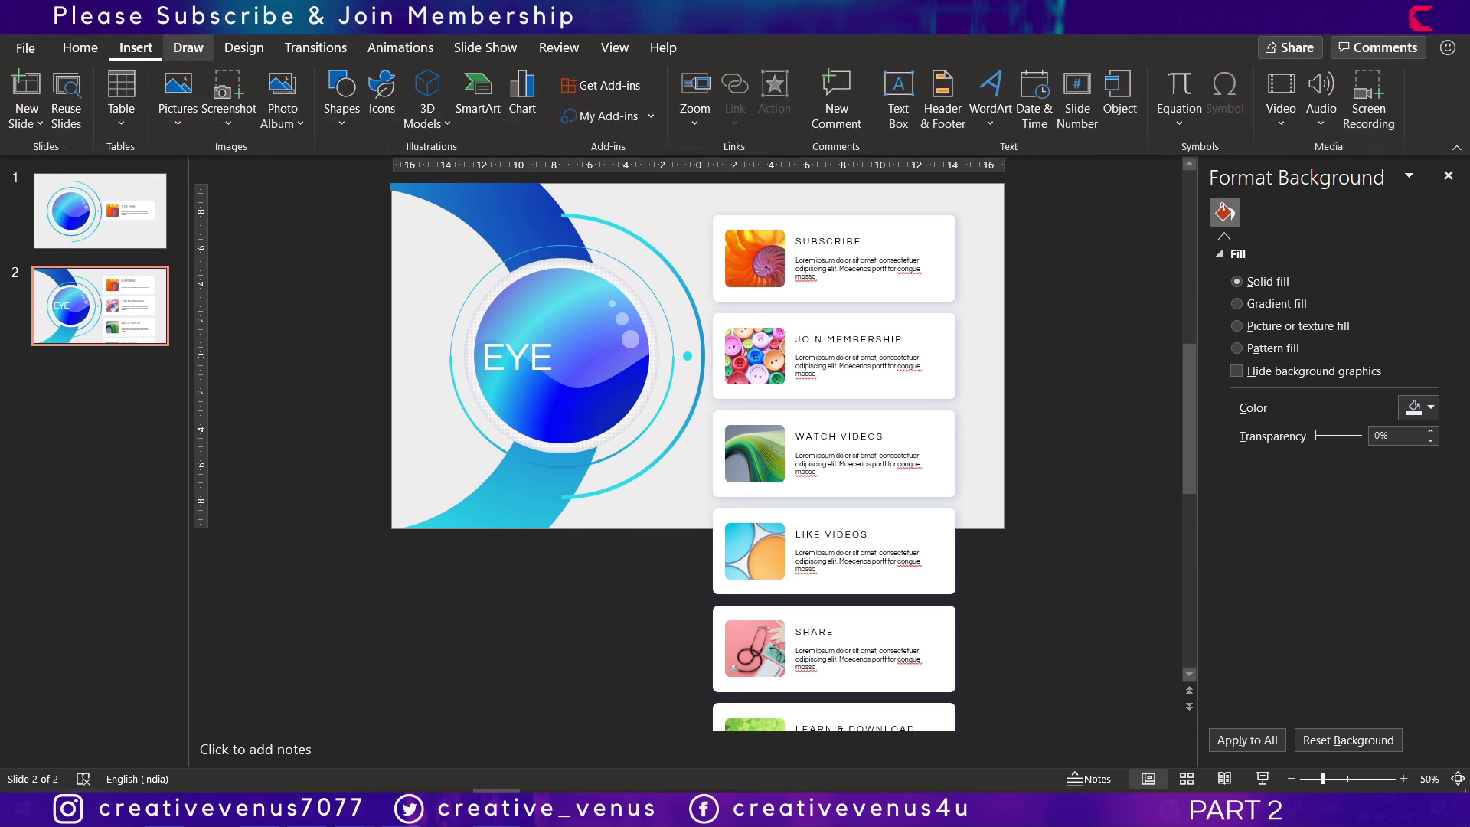
{"action": "left_click", "coordinate": [899, 99]}
{"action": "left_click_drag", "start_coordinate": [534, 388], "coordinate": [613, 408]}
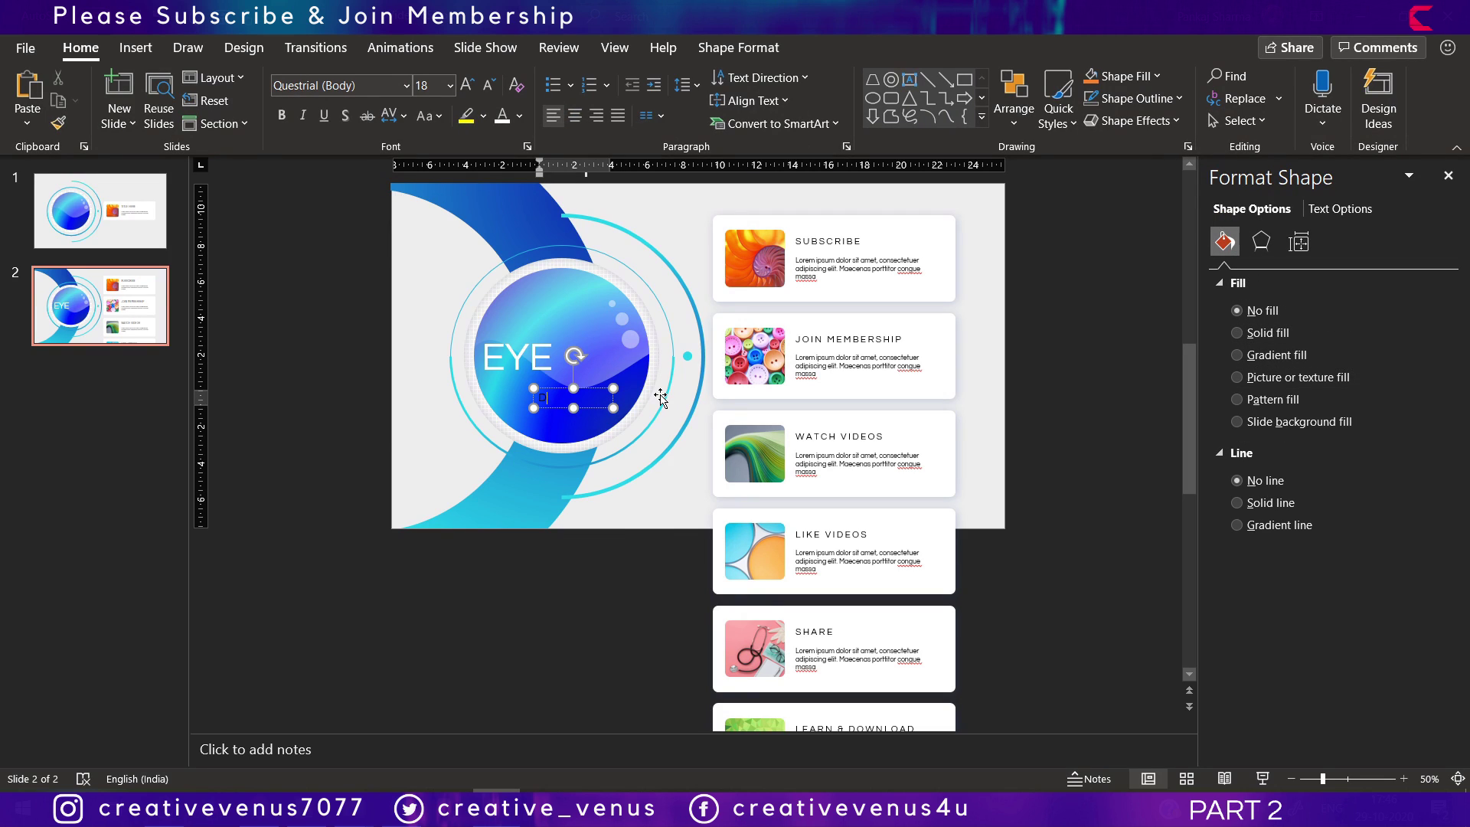
{"action": "type", "text": "DETAILS"}
Format DETAILS as white, right-aligned text with wider character spacing and place it closely under EYE.
{"action": "key", "text": "ctrl+a"}
{"action": "left_click", "coordinate": [502, 116]}
{"action": "left_click", "coordinate": [596, 115]}
{"action": "left_click_drag", "start_coordinate": [602, 387], "coordinate": [589, 375]}
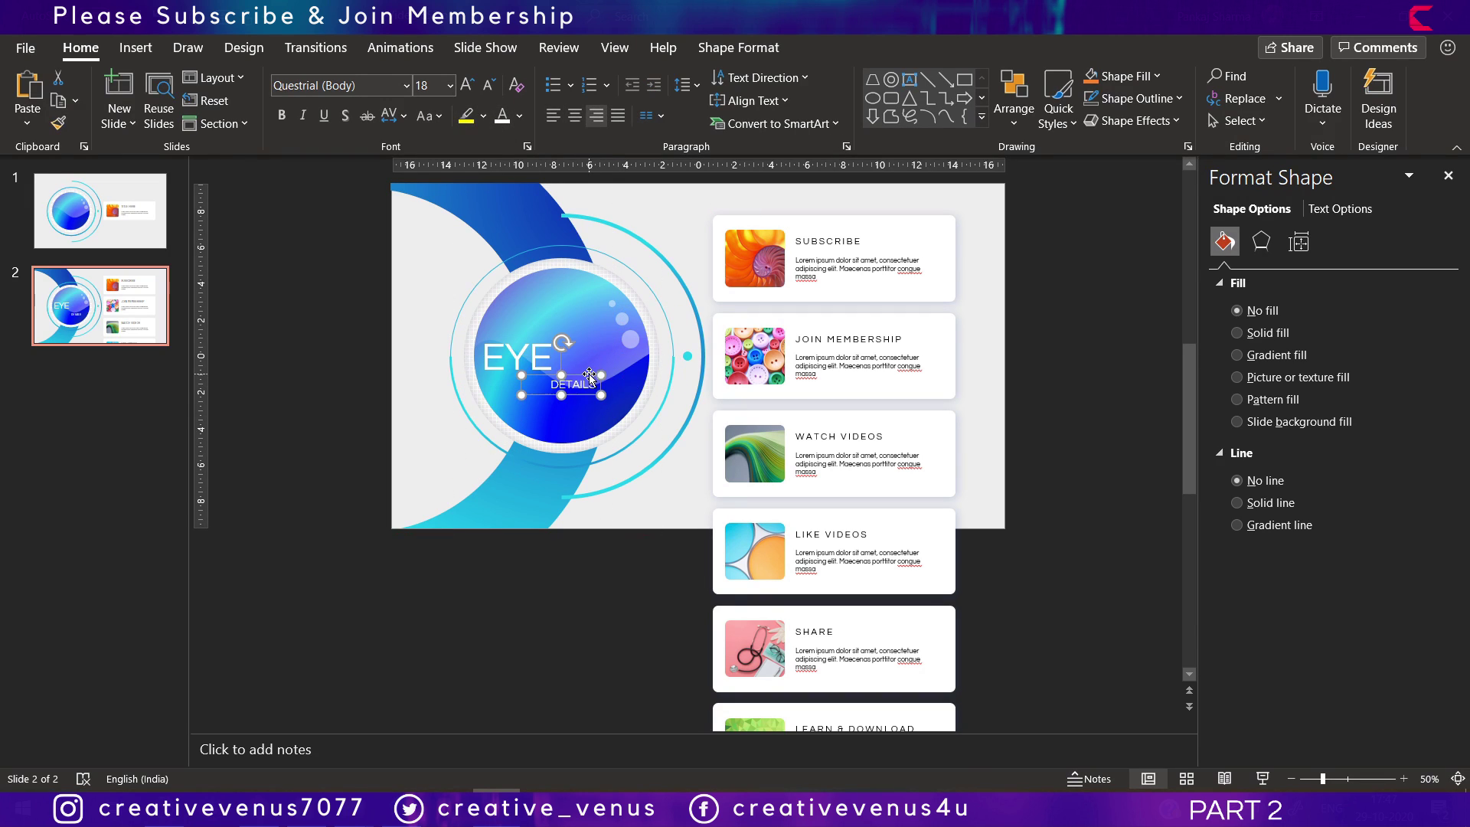
{"action": "left_click", "coordinate": [390, 116]}
{"action": "left_click", "coordinate": [419, 218]}
{"action": "left_click", "coordinate": [1039, 421]}
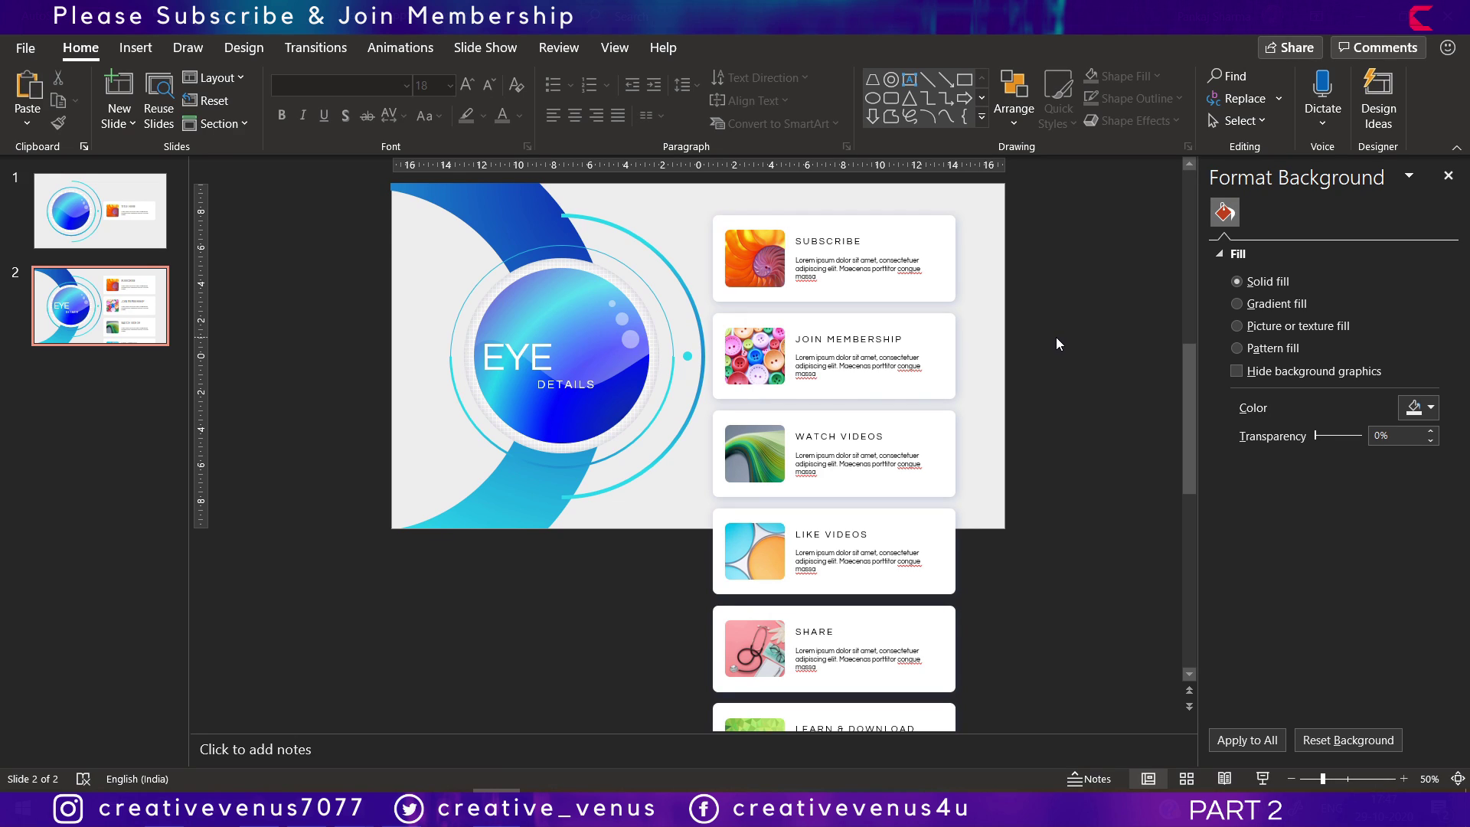
Select all six picture cards and shift them together slightly to the right.
{"action": "left_click", "coordinate": [1290, 780]}
{"action": "left_click", "coordinate": [1290, 780]}
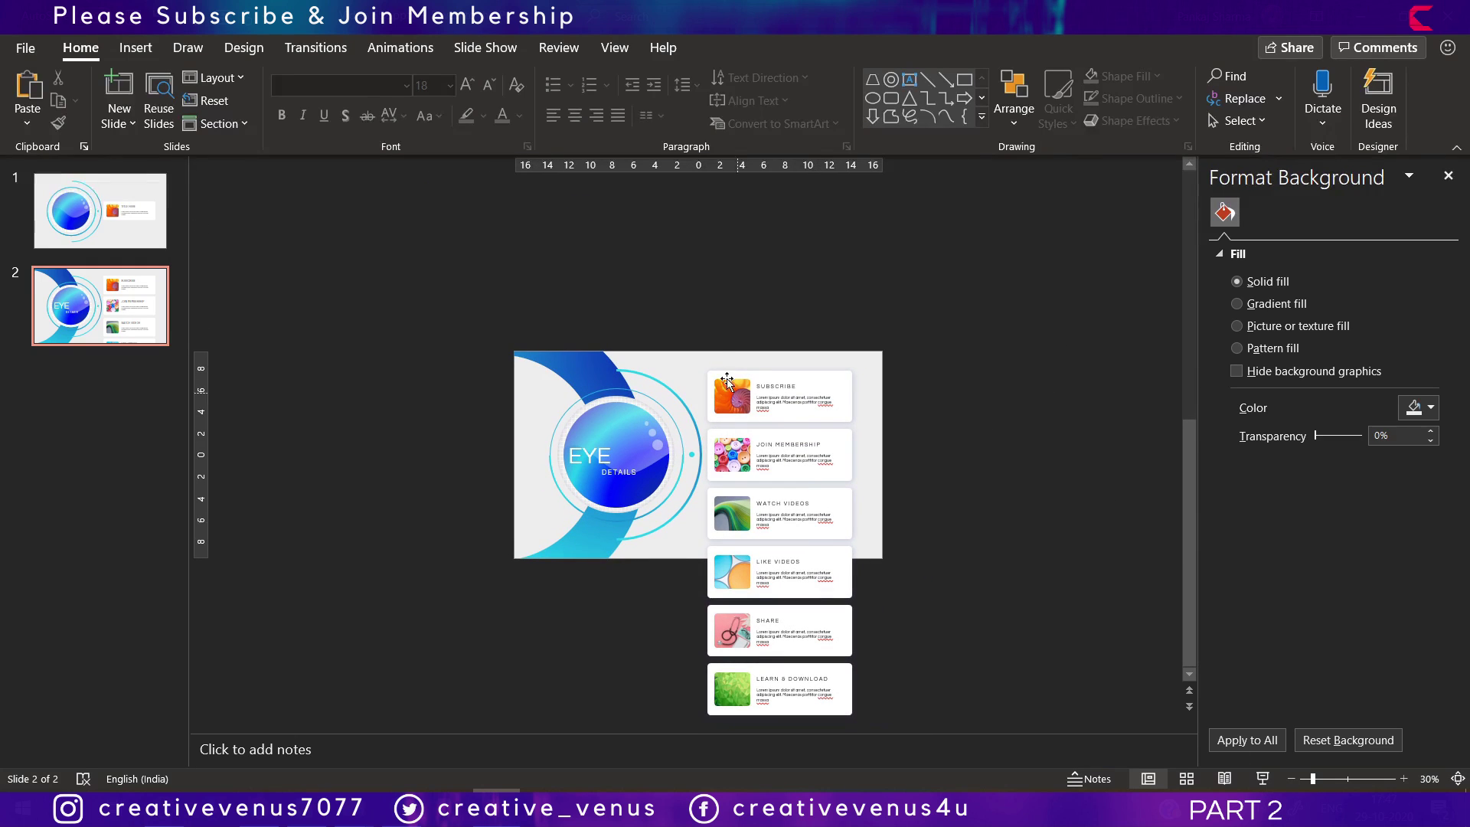
{"action": "left_click_drag", "start_coordinate": [698, 321], "coordinate": [932, 731]}
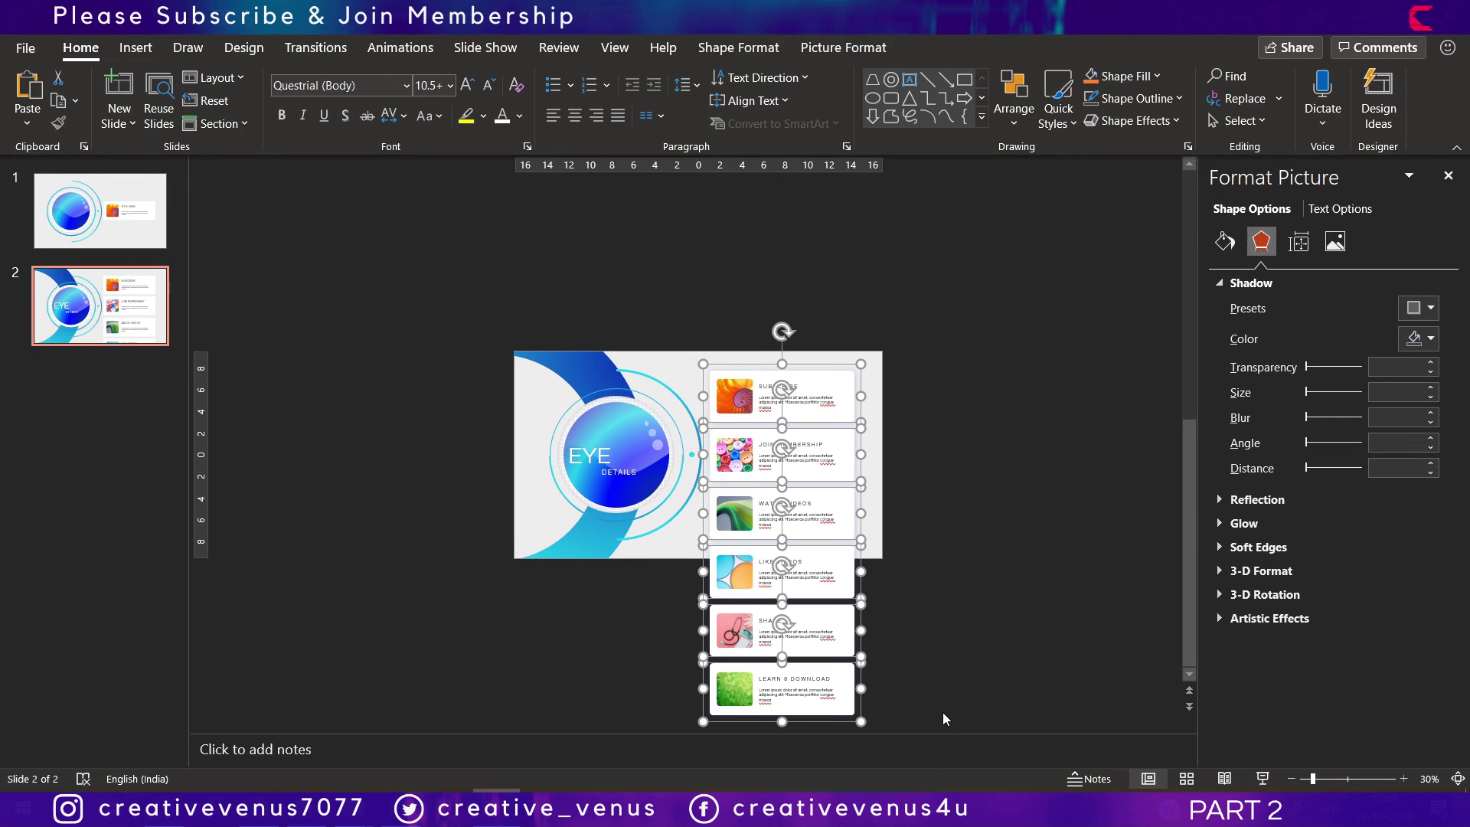
{"action": "key", "text": "Right"}
{"action": "key", "text": "Right"}
{"action": "key", "text": "Right"}
{"action": "left_click", "coordinate": [943, 712]}
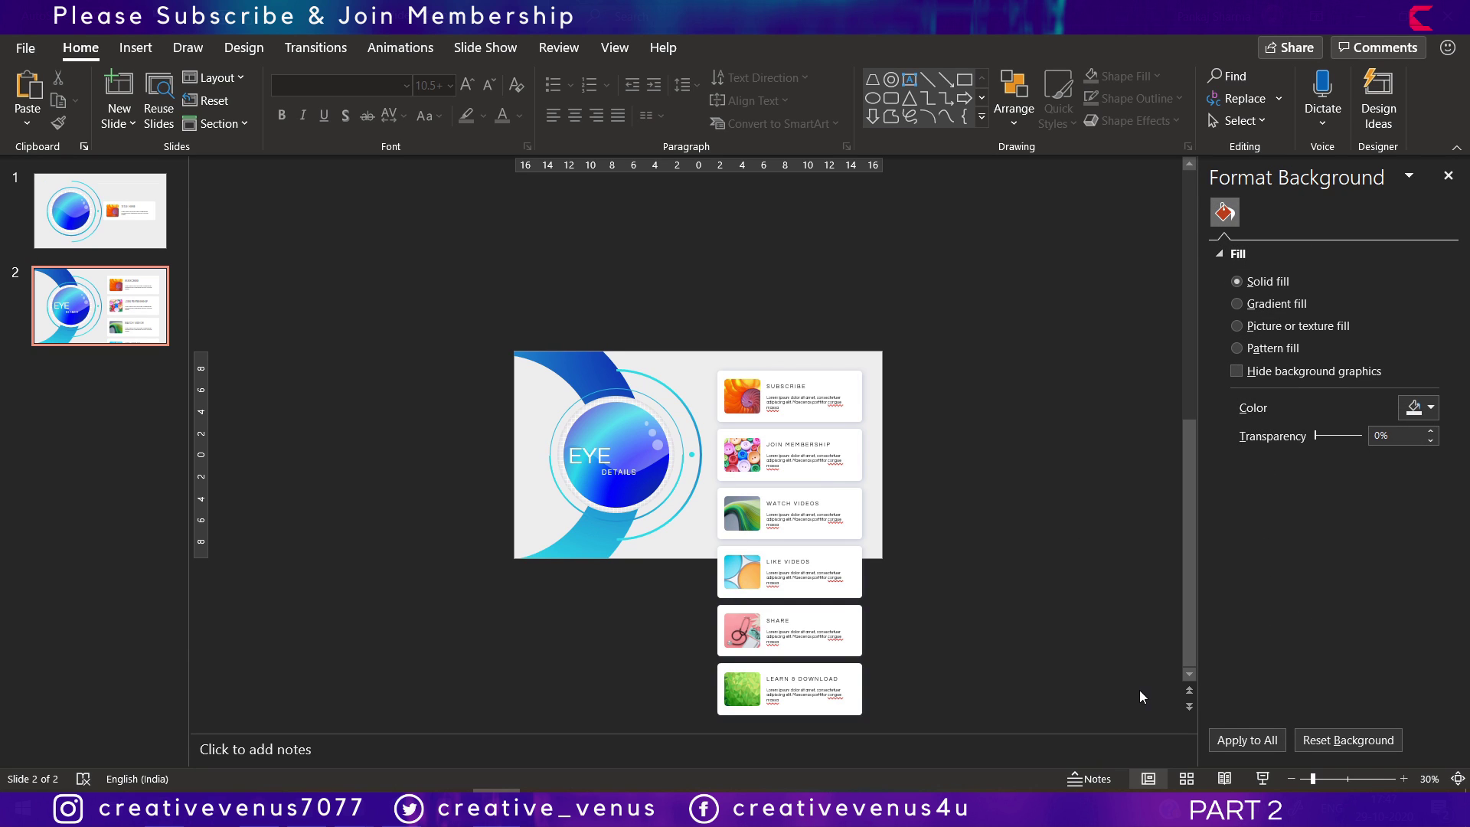
Duplicate the outer gradient half-circle arc and shrink the copy to 6.76 by 13.52 cm.
{"action": "scroll", "coordinate": [1139, 691], "scroll_direction": "up", "scroll_amount": 3}
{"action": "left_click", "coordinate": [628, 245]}
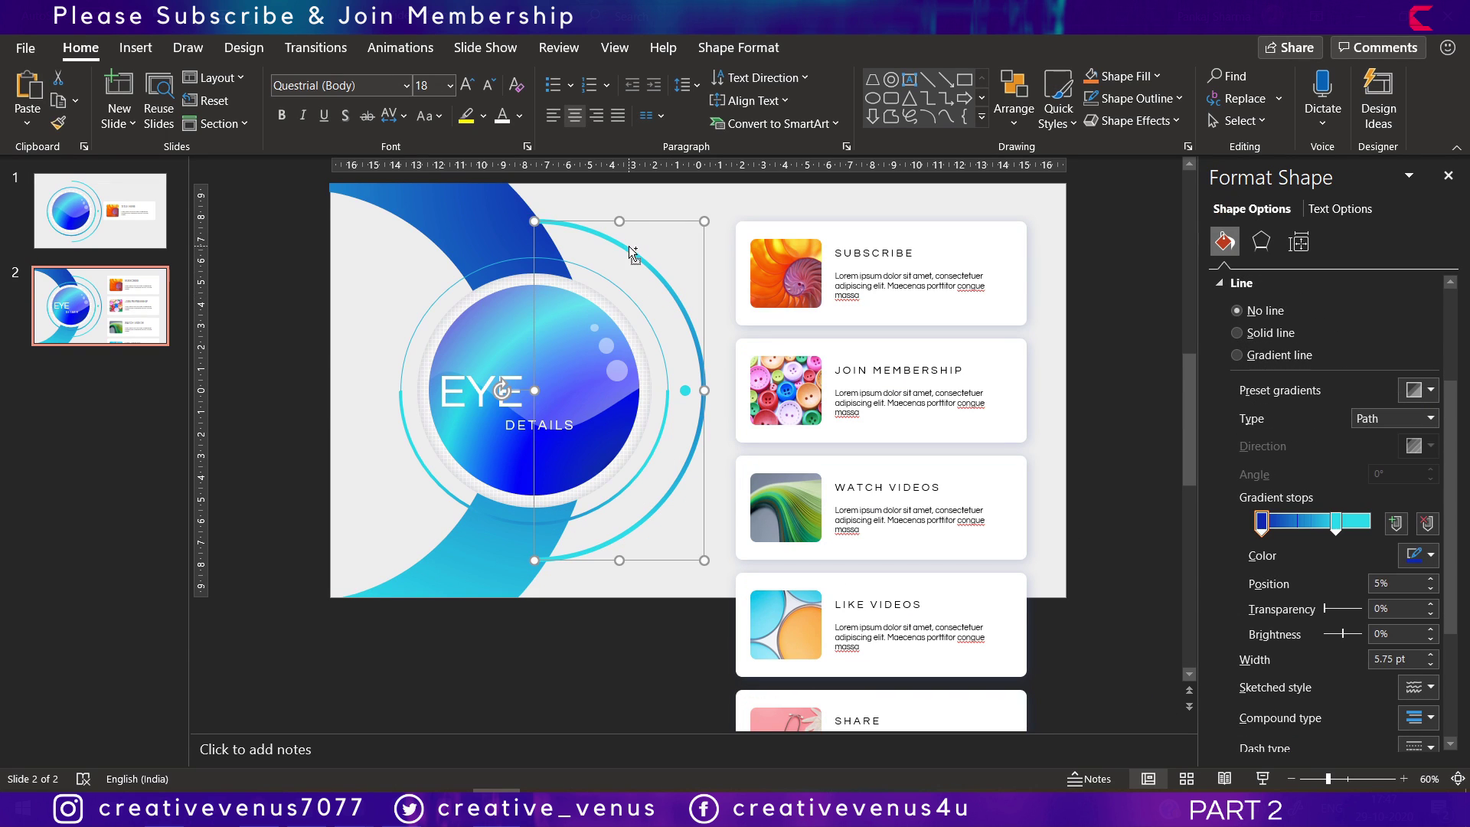
{"action": "key", "text": "ctrl+d"}
{"action": "left_click_drag", "start_coordinate": [712, 567], "coordinate": [655, 523]}
Flip the smaller arc to face left and fit it around the left side of the circular graphic.
{"action": "left_click", "coordinate": [1292, 124]}
{"action": "left_click", "coordinate": [1320, 207]}
{"action": "left_click", "coordinate": [1292, 123]}
{"action": "left_click", "coordinate": [1328, 227]}
{"action": "left_click_drag", "start_coordinate": [590, 233], "coordinate": [496, 249]}
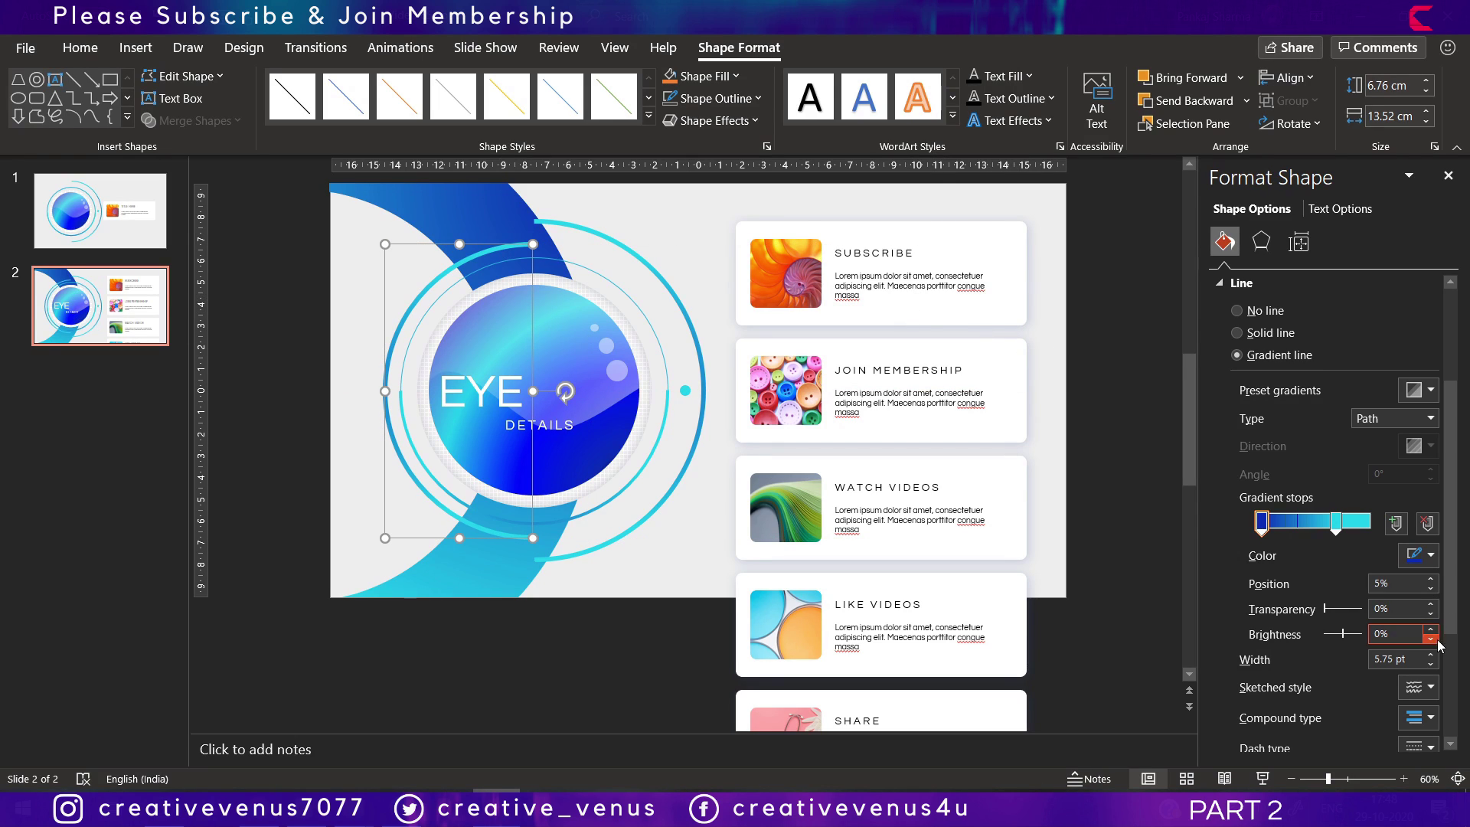
Increase the outline width of the smaller left-facing arc to turn it into a broad band.
{"action": "left_click", "coordinate": [1428, 655]}
{"action": "left_click", "coordinate": [1429, 656]}
{"action": "left_click", "coordinate": [1428, 655]}
{"action": "left_click", "coordinate": [1429, 656]}
{"action": "left_click", "coordinate": [1429, 655]}
{"action": "left_click", "coordinate": [1428, 655]}
{"action": "left_click", "coordinate": [1429, 655]}
{"action": "left_click", "coordinate": [1429, 655]}
Change the left arc's gradient line type and make its gradient stops partly transparent for a faded band.
{"action": "mouse_move", "coordinate": [1324, 609]}
{"action": "left_mouse_down"}
{"action": "mouse_move", "coordinate": [1376, 609]}
{"action": "mouse_move", "coordinate": [1325, 609]}
{"action": "left_mouse_up"}
{"action": "left_click", "coordinate": [1262, 522]}
{"action": "left_click", "coordinate": [1428, 419]}
{"action": "left_click", "coordinate": [1378, 436]}
{"action": "mouse_move", "coordinate": [1327, 610]}
{"action": "left_mouse_down"}
{"action": "mouse_move", "coordinate": [1370, 610]}
{"action": "mouse_move", "coordinate": [1352, 611]}
{"action": "left_mouse_up"}
{"action": "left_click", "coordinate": [1336, 522]}
{"action": "left_click", "coordinate": [1137, 476]}
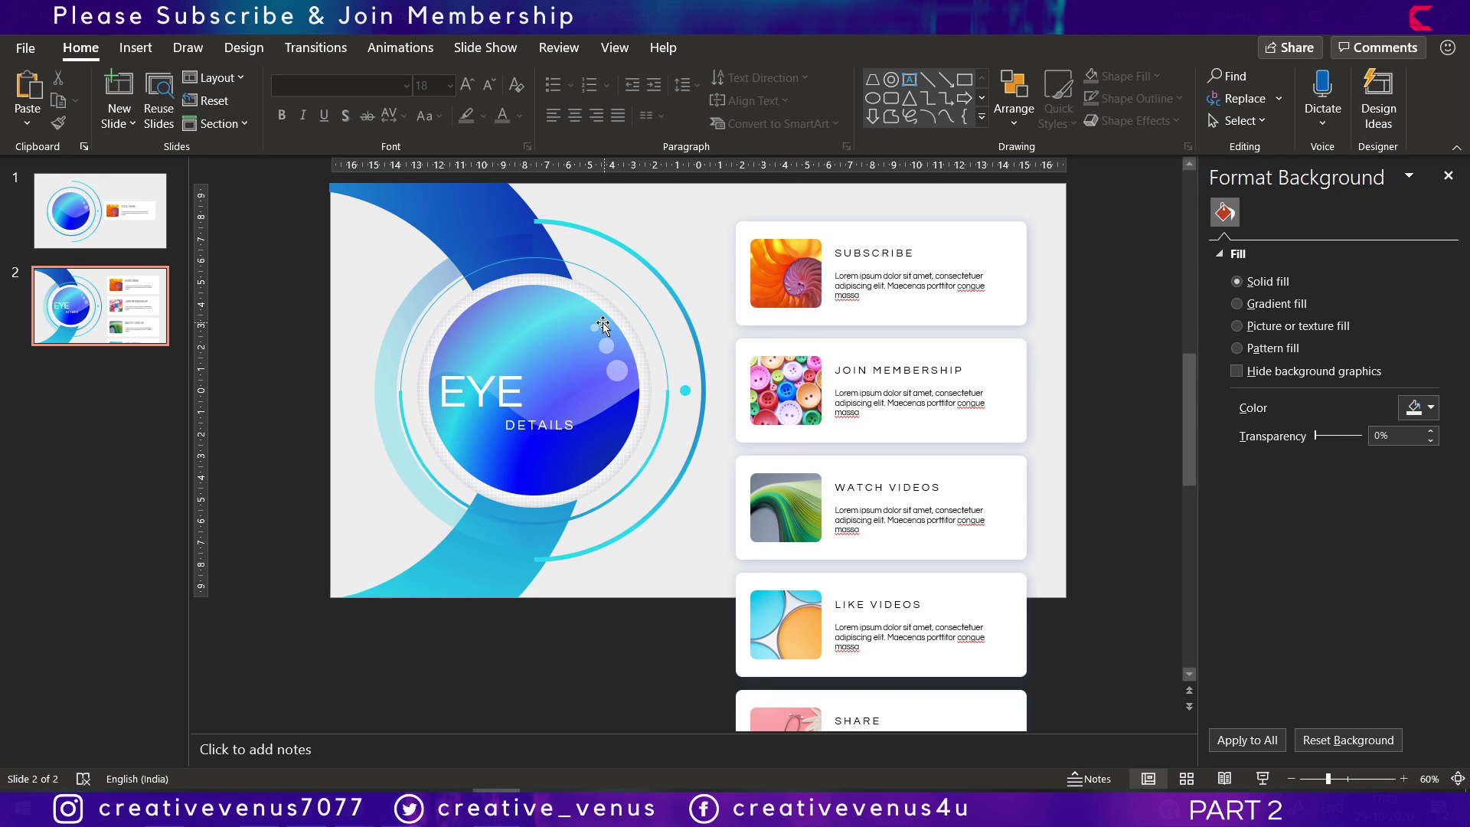
{"action": "left_click", "coordinate": [135, 49]}
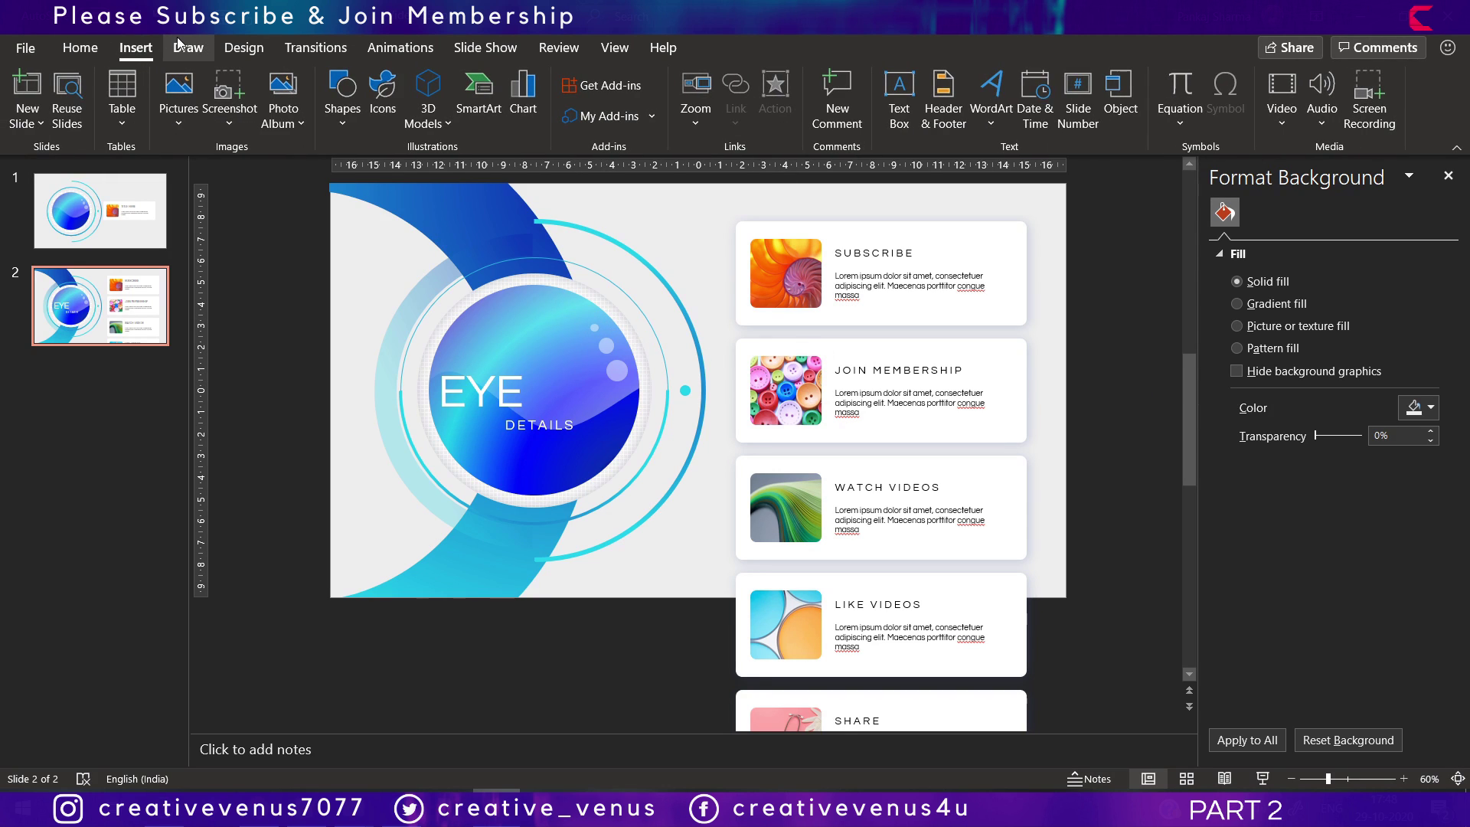
{"action": "left_click", "coordinate": [899, 103]}
{"action": "left_click_drag", "start_coordinate": [417, 191], "coordinate": [490, 232]}
{"action": "type", "text": "c"}
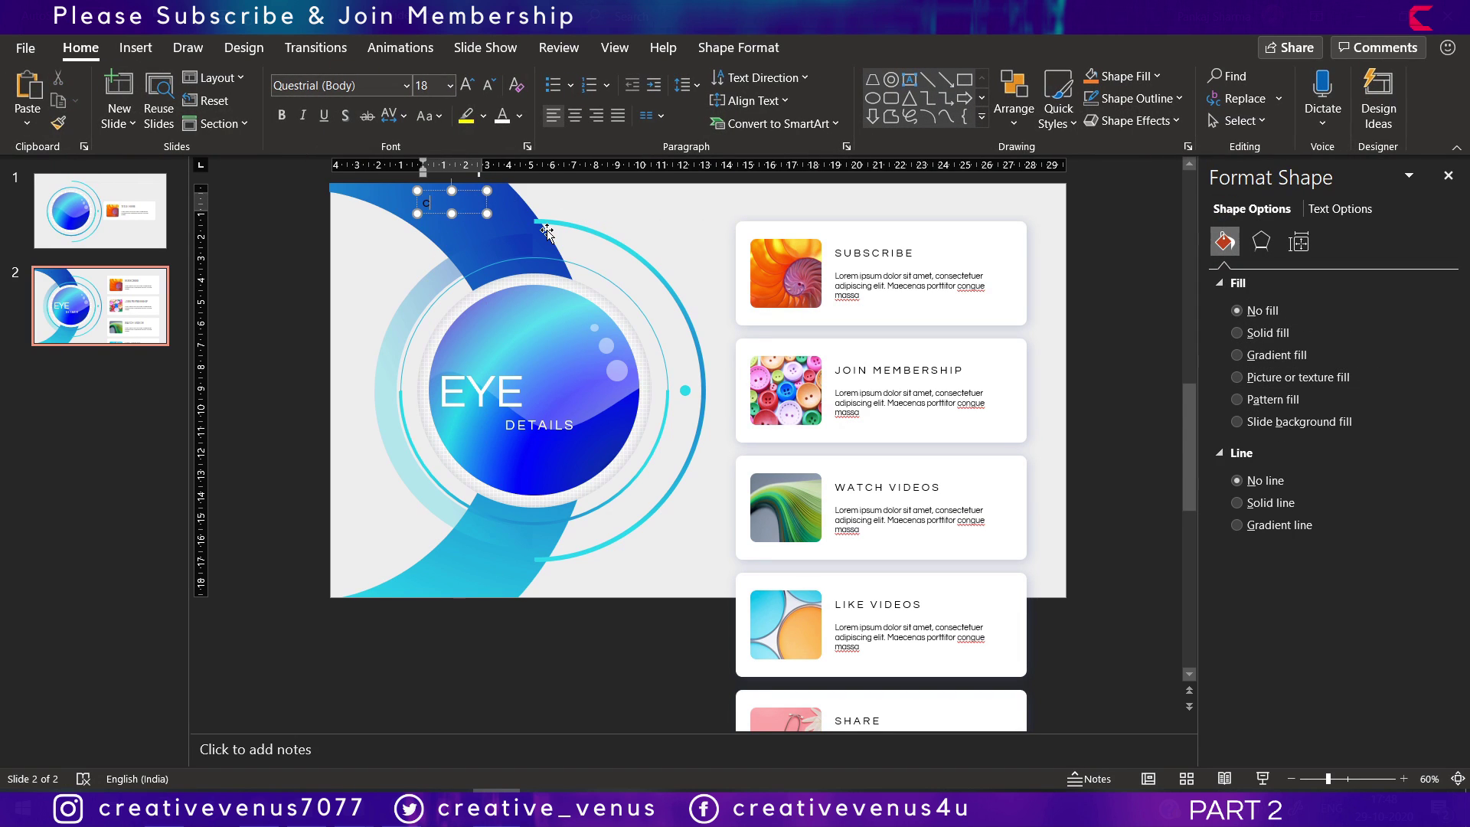
{"action": "type", "text": "v"}
{"action": "key", "text": "ctrl+a"}
{"action": "left_click", "coordinate": [427, 116]}
{"action": "left_click", "coordinate": [447, 197]}
{"action": "left_click", "coordinate": [459, 222]}
Insert a text box reading CV on the dark blue band above the circular graphic.
{"action": "left_click", "coordinate": [135, 47]}
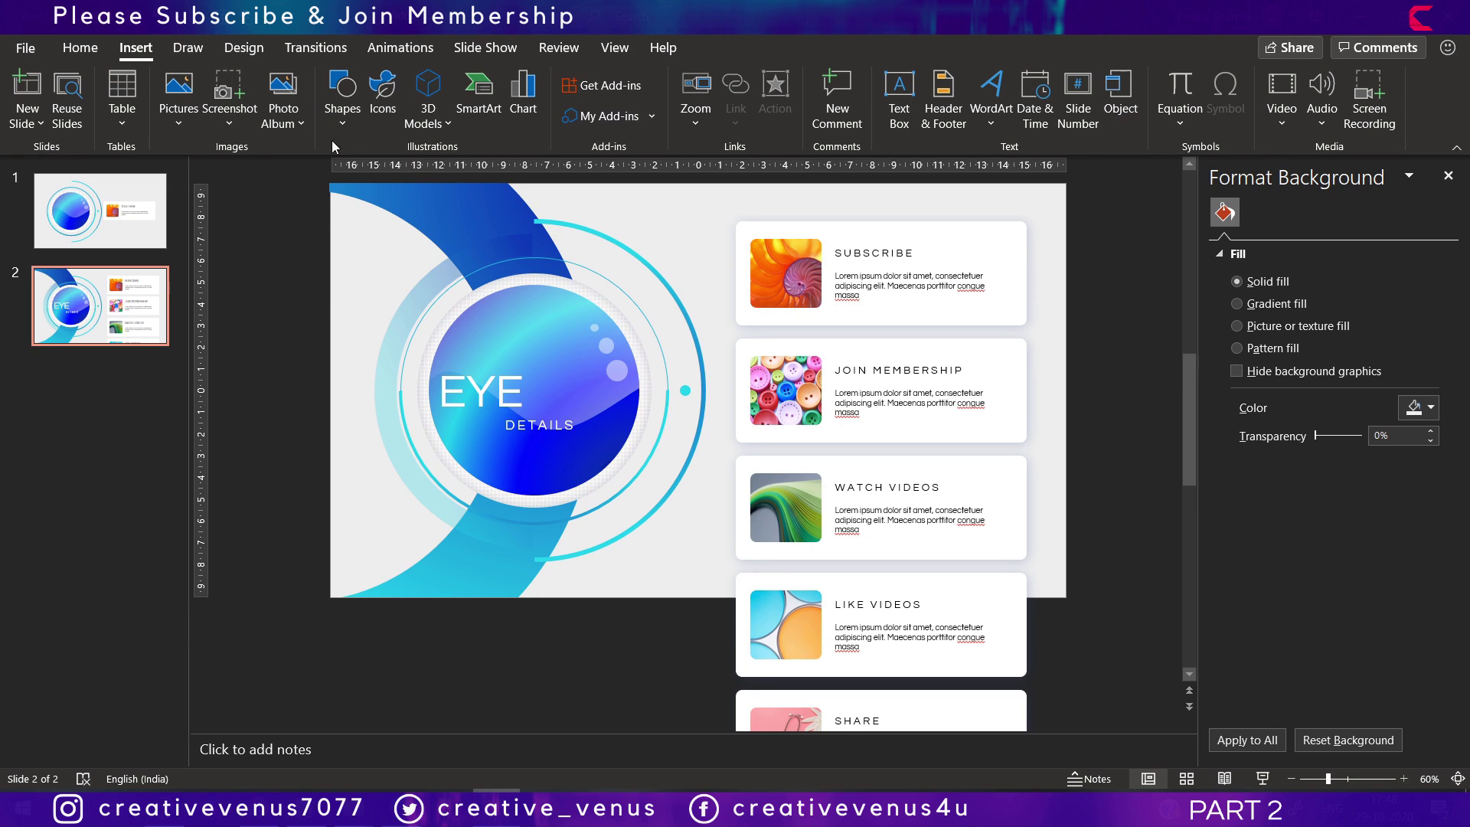
{"action": "left_click", "coordinate": [899, 98]}
{"action": "left_click_drag", "start_coordinate": [417, 190], "coordinate": [488, 227]}
{"action": "type", "text": "c"}
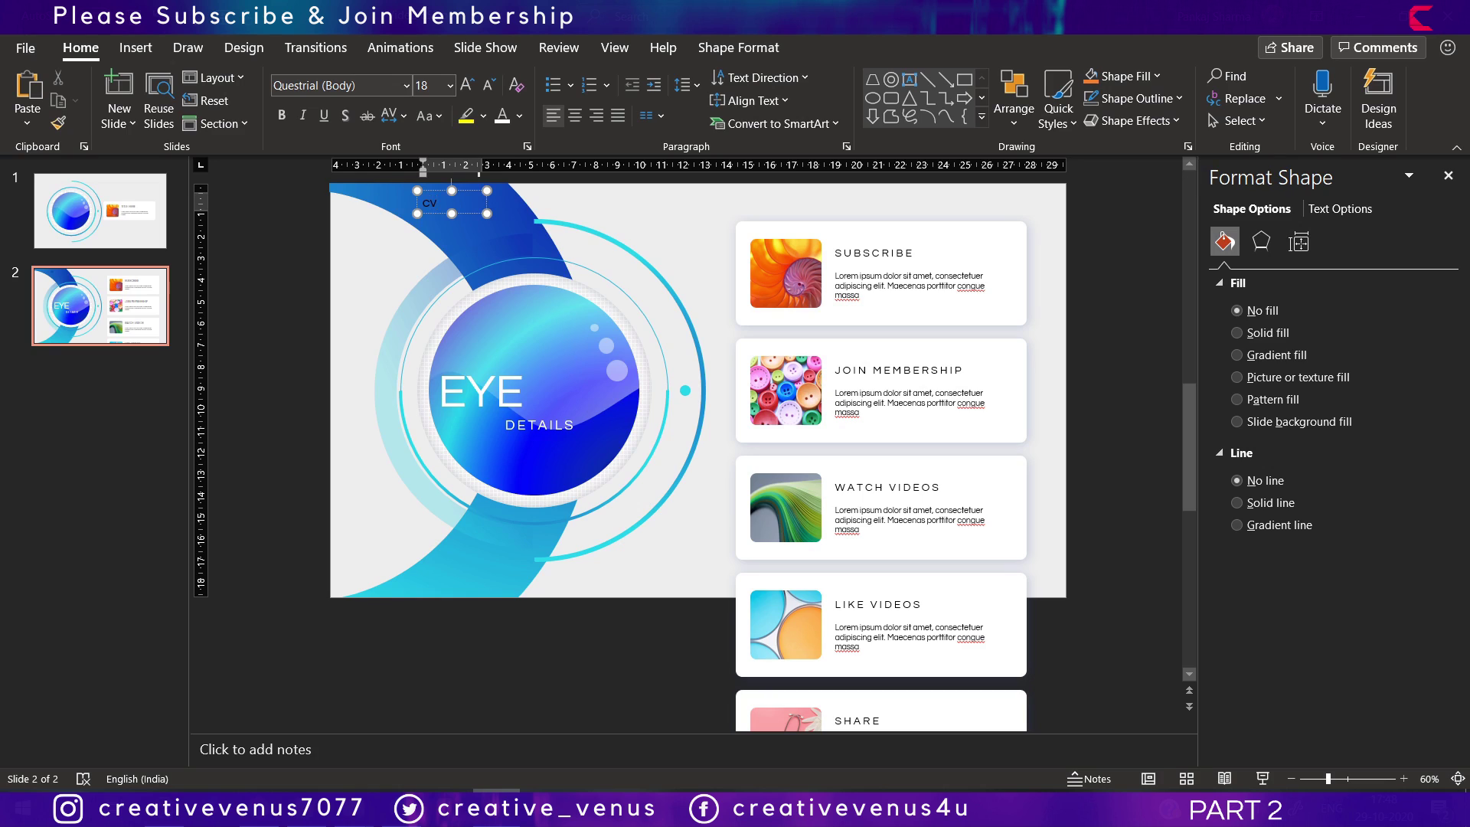
{"action": "type", "text": "V"}
Set the CV text to 24 pt and colour it light blue.
{"action": "double_click", "coordinate": [430, 202]}
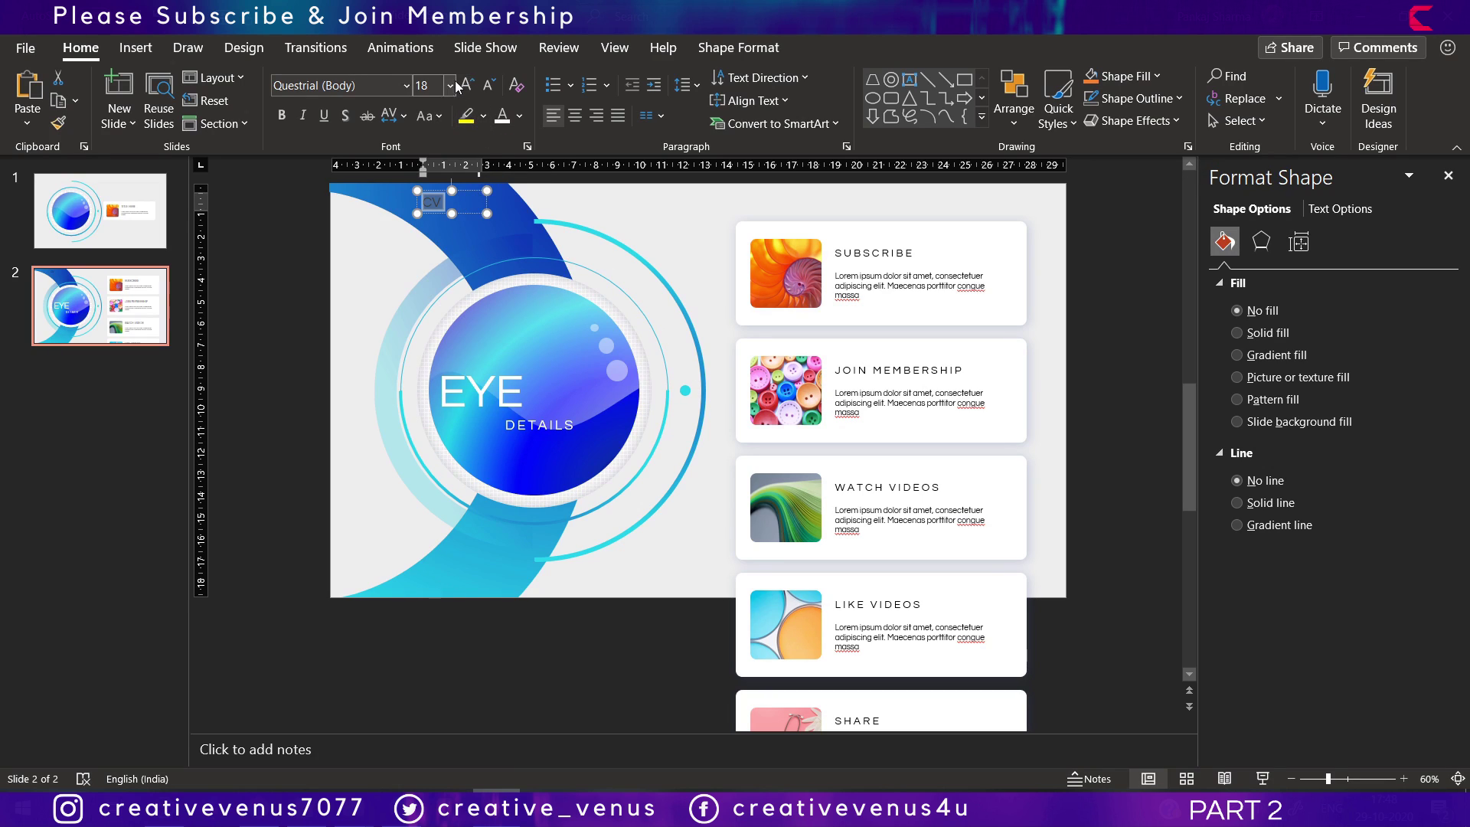
{"action": "left_click", "coordinate": [463, 85]}
{"action": "left_click", "coordinate": [463, 85]}
{"action": "left_click", "coordinate": [463, 85]}
{"action": "left_click", "coordinate": [464, 85]}
{"action": "left_click", "coordinate": [463, 85]}
{"action": "left_click", "coordinate": [463, 85]}
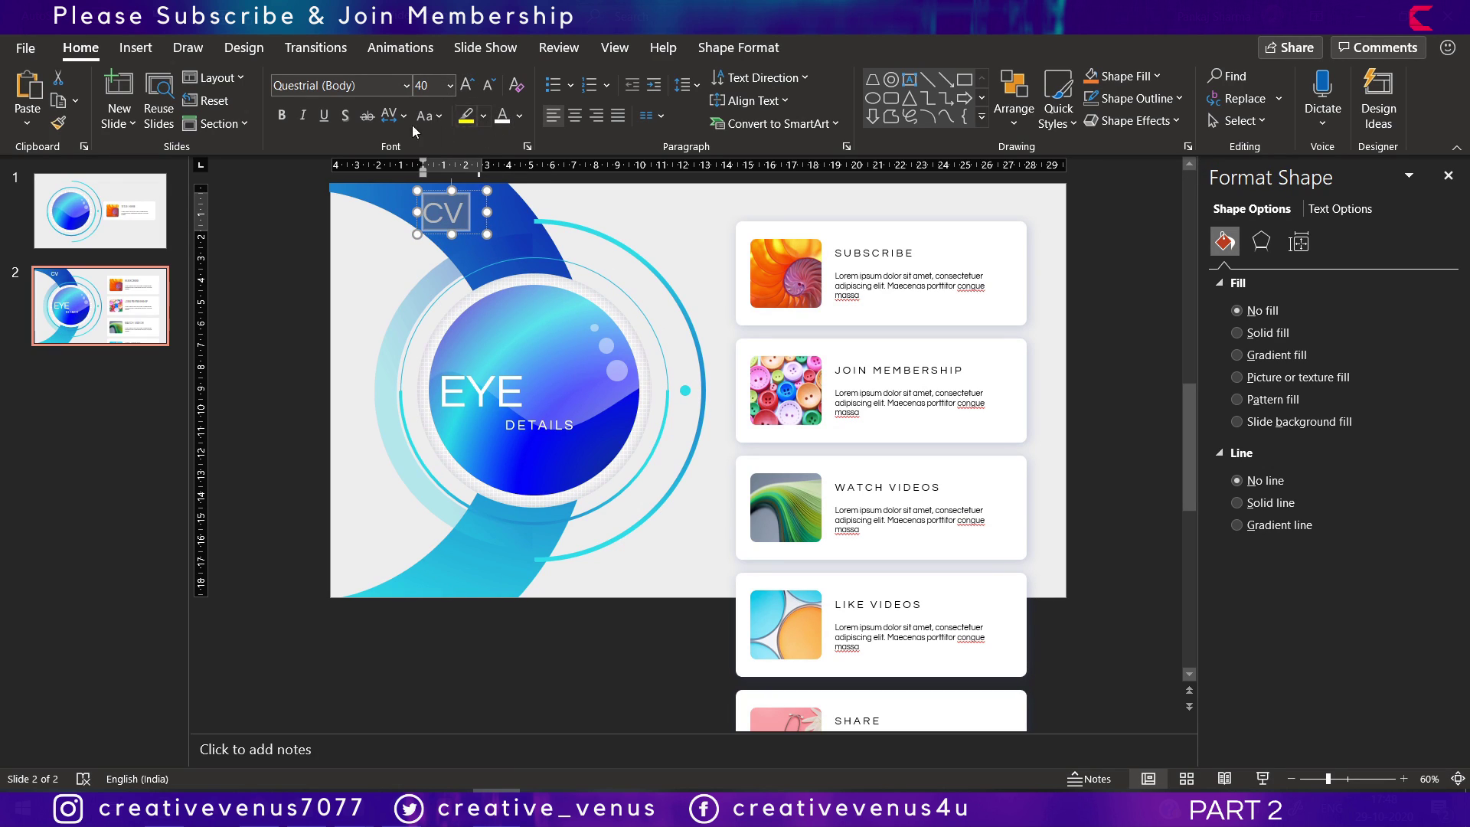
{"action": "left_click", "coordinate": [487, 85]}
{"action": "left_click", "coordinate": [487, 85]}
{"action": "left_click", "coordinate": [487, 85]}
{"action": "left_click", "coordinate": [487, 85]}
{"action": "left_click_drag", "start_coordinate": [467, 192], "coordinate": [466, 191]}
{"action": "left_click", "coordinate": [437, 201]}
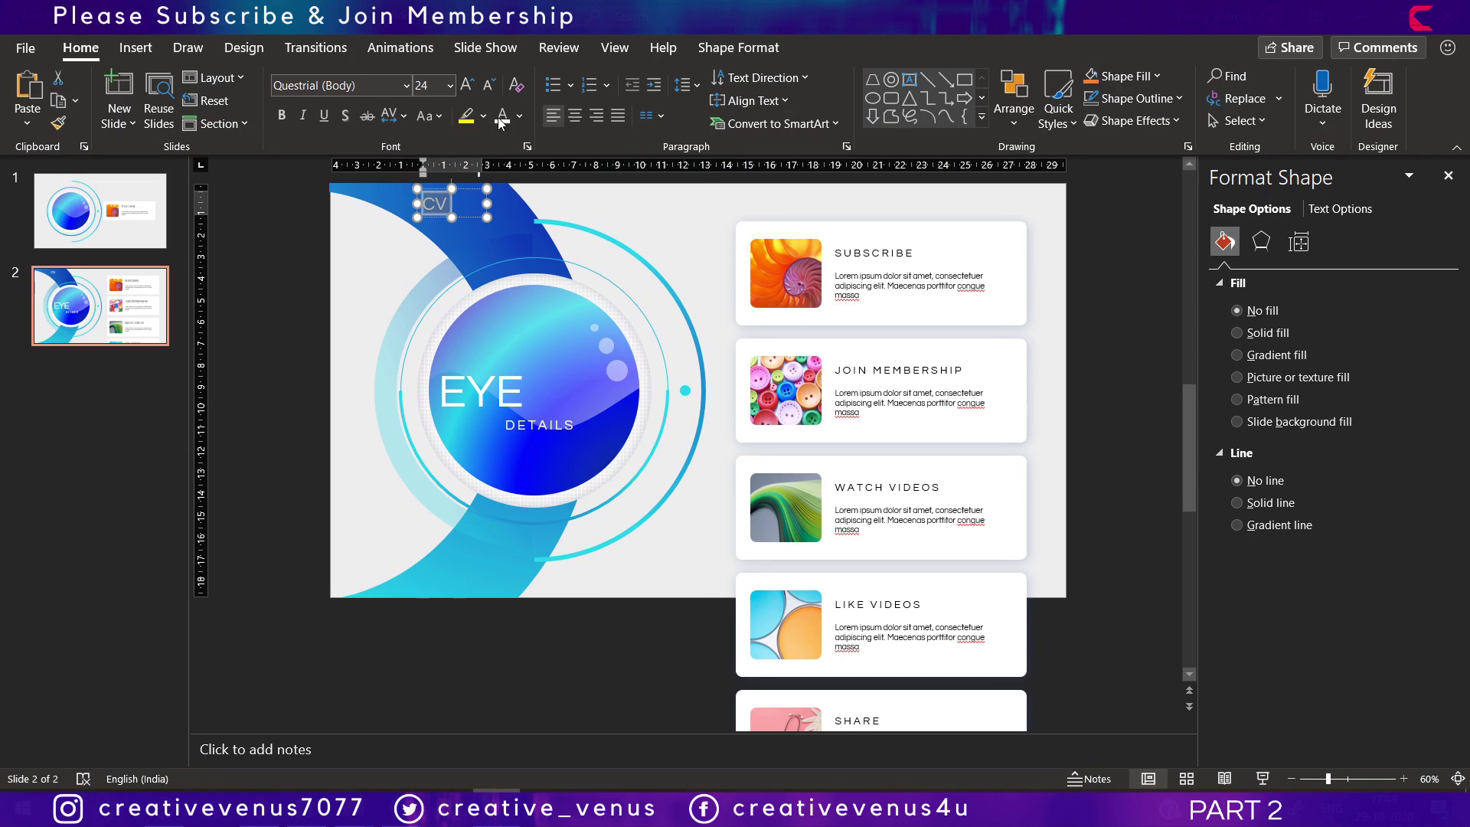
{"action": "left_click", "coordinate": [520, 116]}
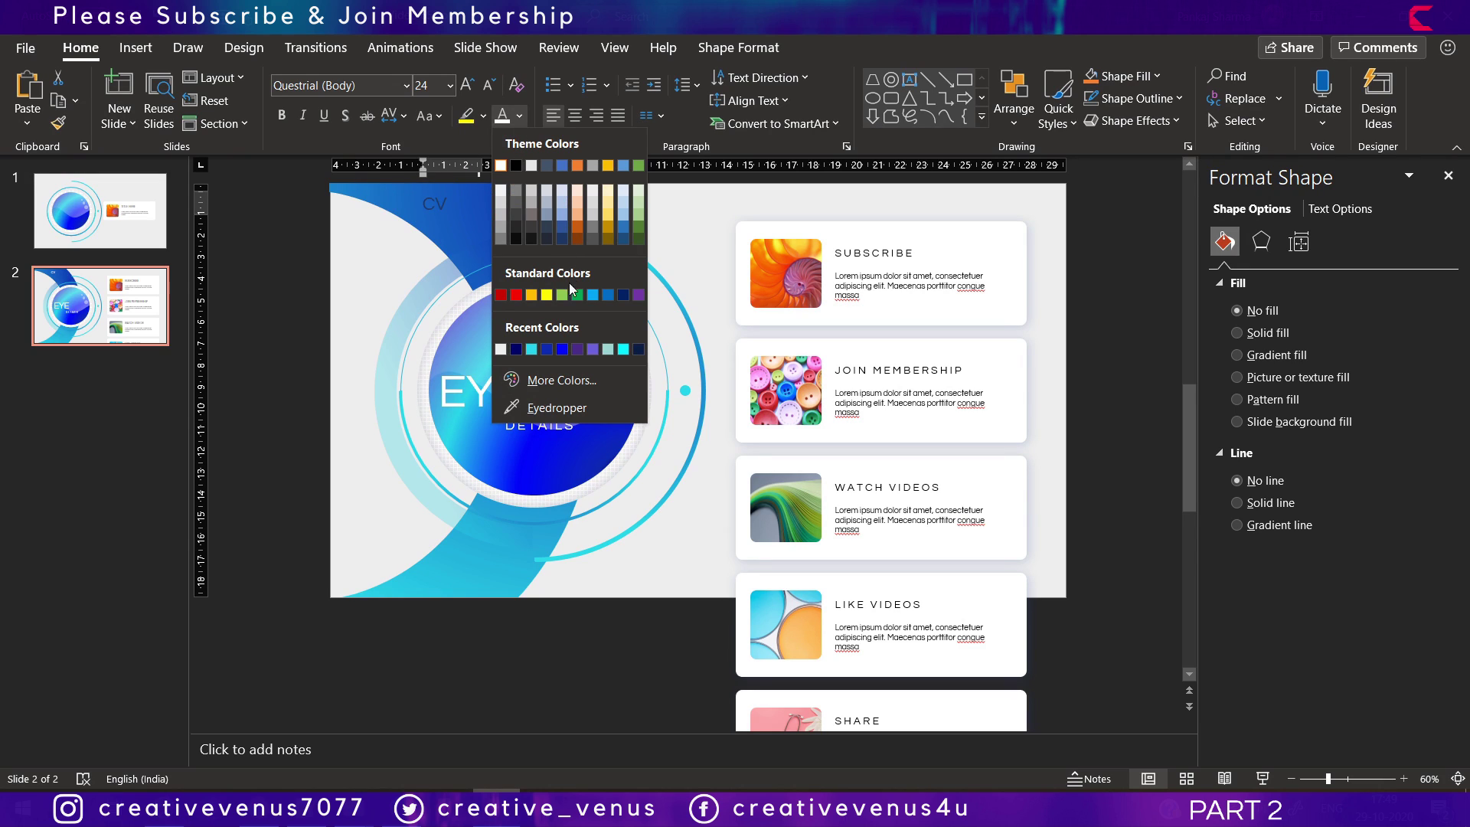
{"action": "left_click", "coordinate": [593, 295]}
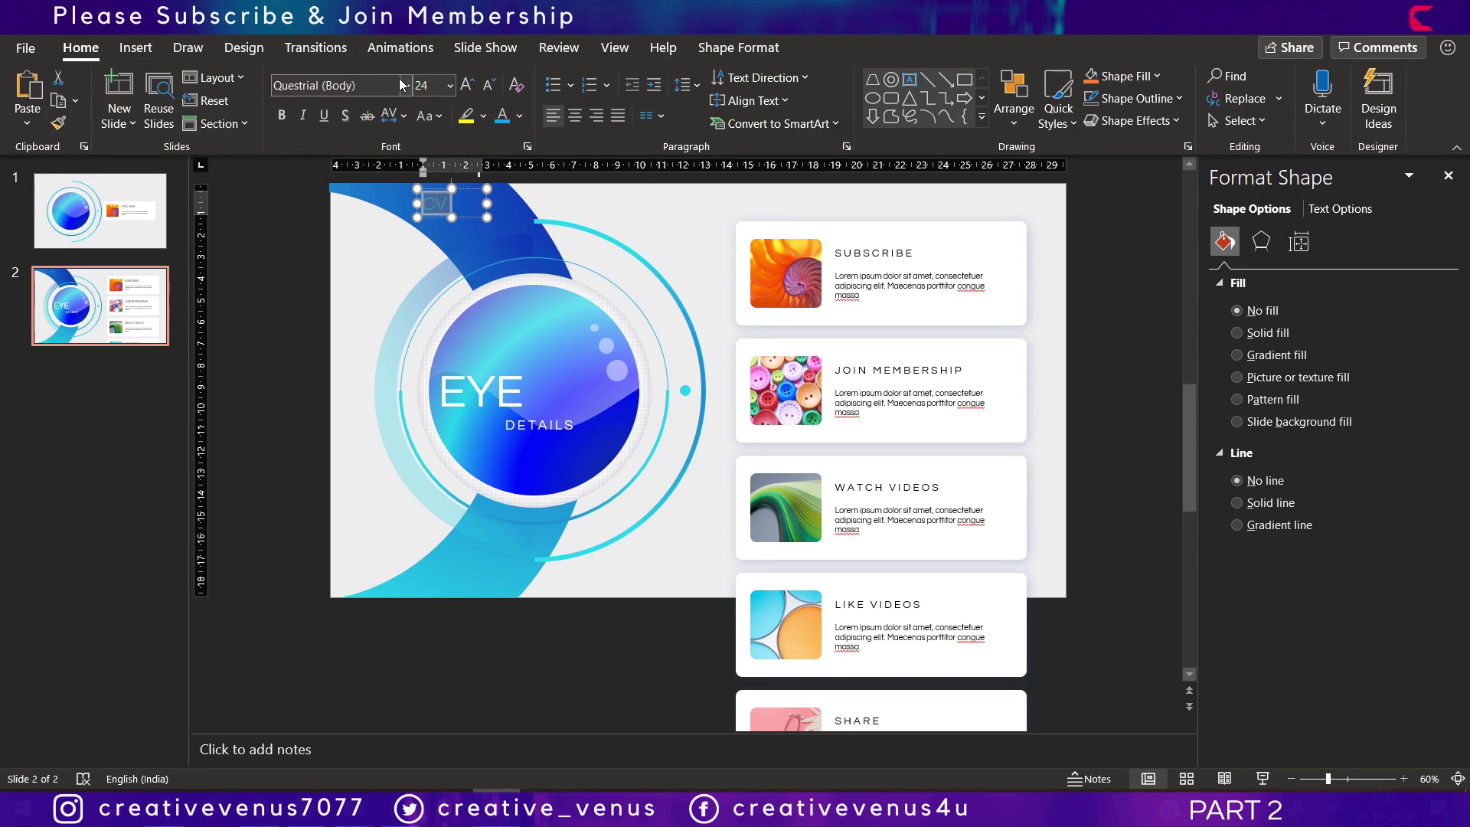
Change the font of the CV text to Agency FB.
{"action": "left_click", "coordinate": [357, 87]}
{"action": "type", "text": "Impact"}
{"action": "key", "text": "Return"}
{"action": "type", "text": "G"}
{"action": "key", "text": "BackSpace"}
{"action": "key", "text": "BackSpace"}
{"action": "type", "text": "Agency FB"}
{"action": "key", "text": "Return"}
{"action": "left_click", "coordinate": [317, 261]}
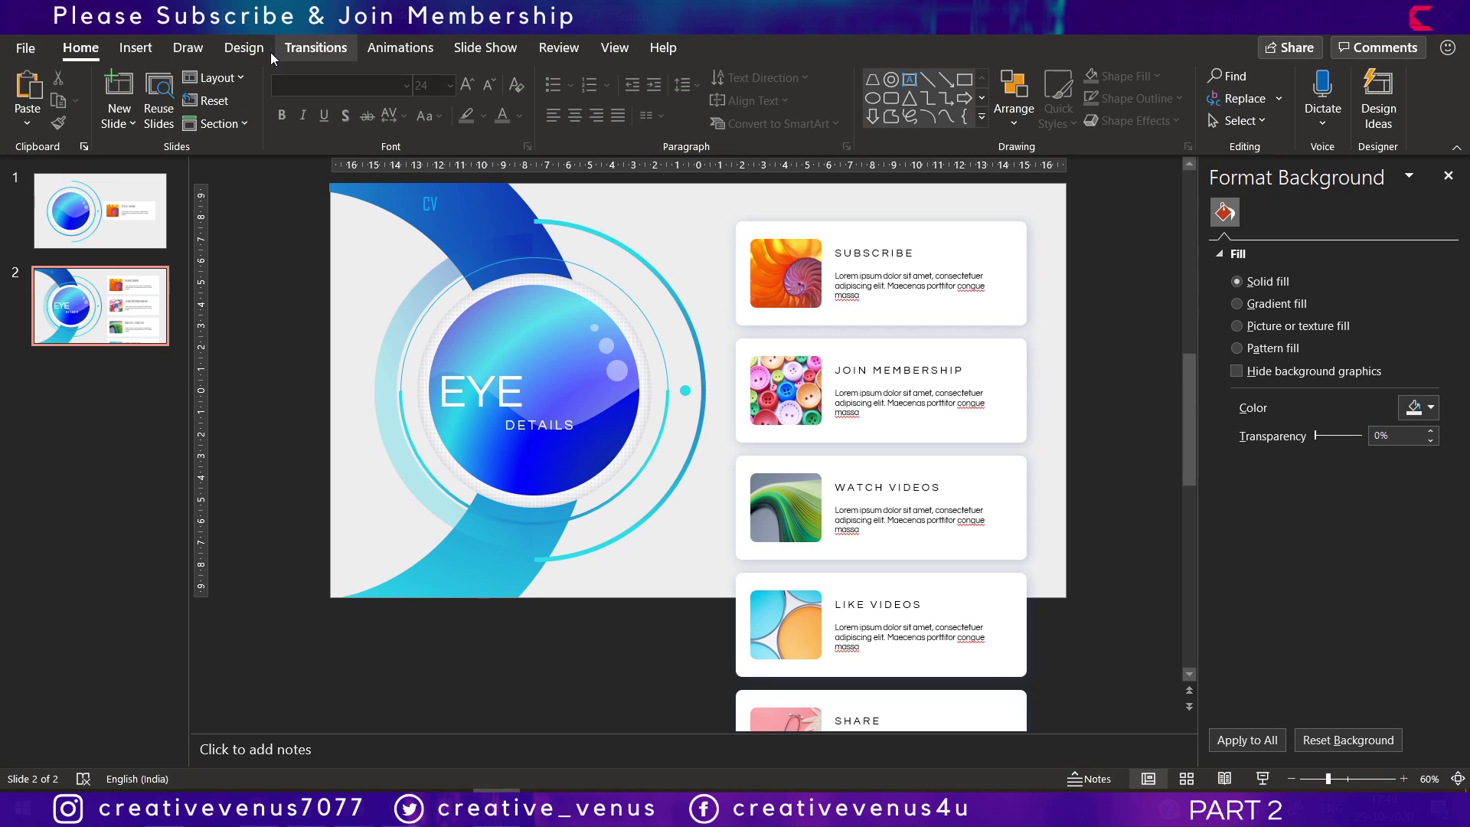
Draw a full-slide-height rectangle over the picture cards and give it a white fill without outline.
{"action": "left_click", "coordinate": [133, 51]}
{"action": "left_click", "coordinate": [334, 124]}
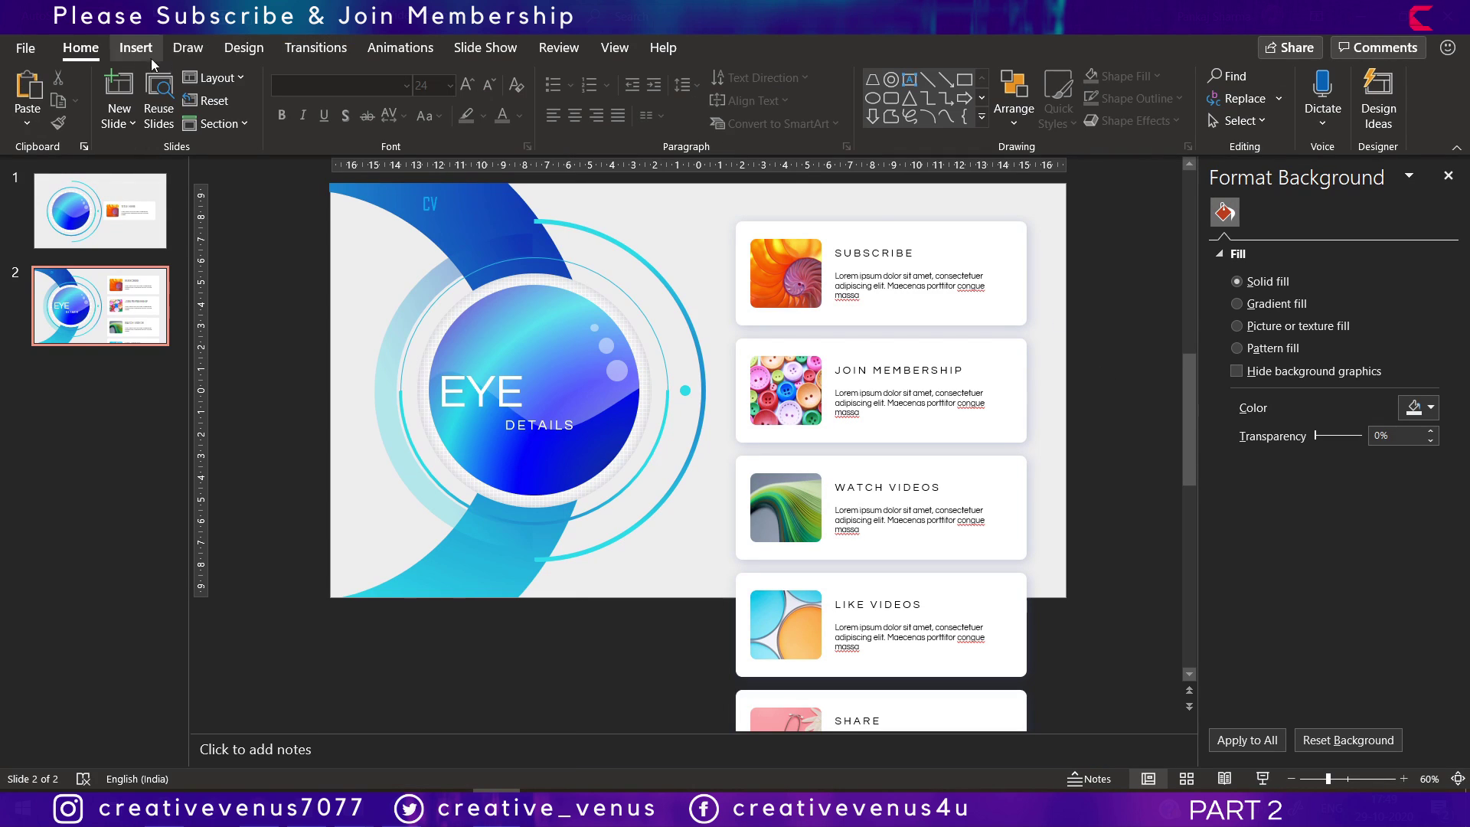
{"action": "left_click", "coordinate": [138, 49]}
{"action": "left_click", "coordinate": [337, 115]}
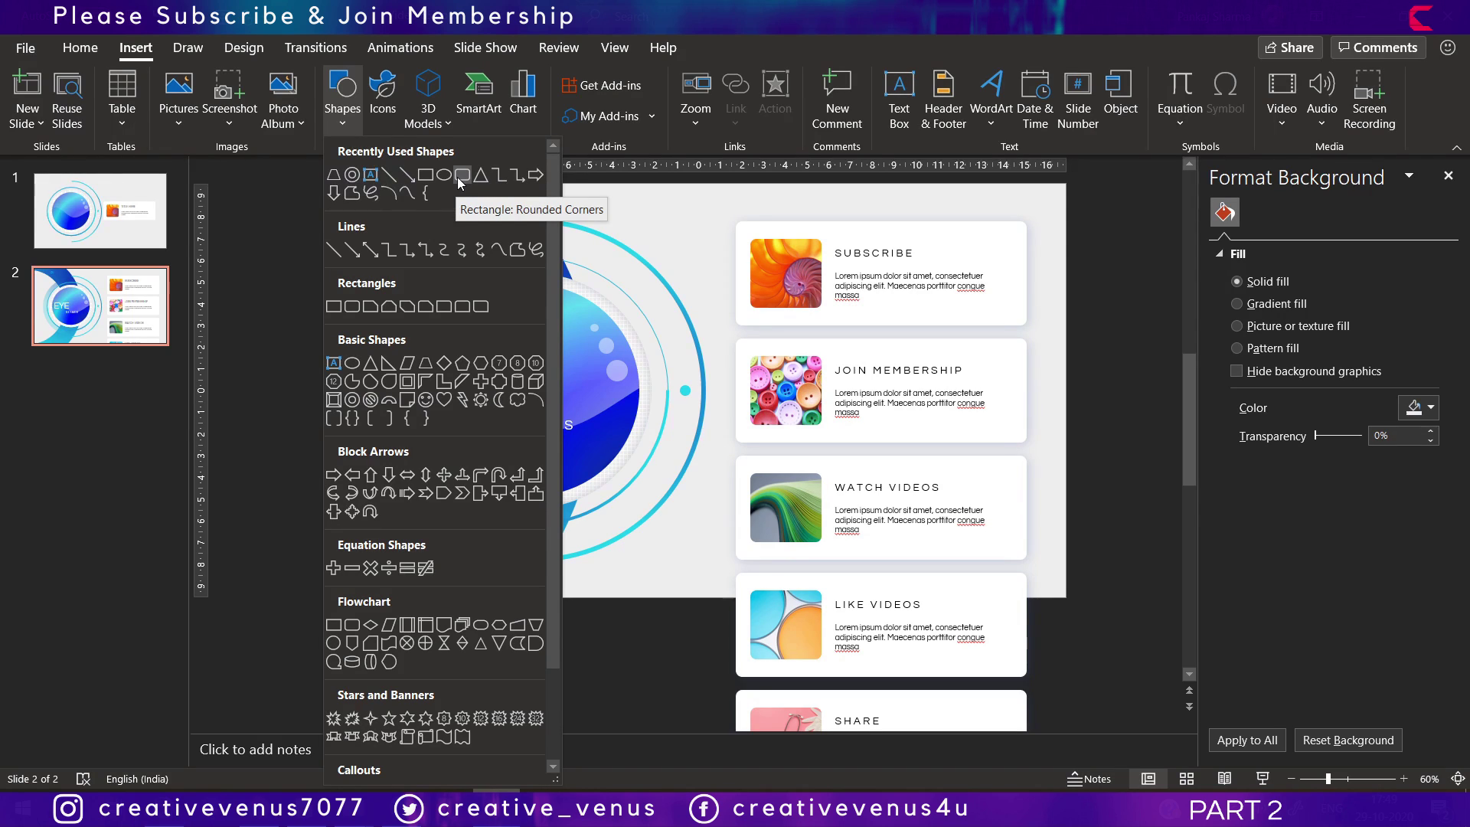
{"action": "left_click", "coordinate": [425, 175]}
{"action": "left_click_drag", "start_coordinate": [725, 181], "coordinate": [1039, 598]}
{"action": "left_click", "coordinate": [1247, 546]}
{"action": "left_click", "coordinate": [1408, 452]}
{"action": "left_click", "coordinate": [1323, 507]}
{"action": "left_click", "coordinate": [1124, 430]}
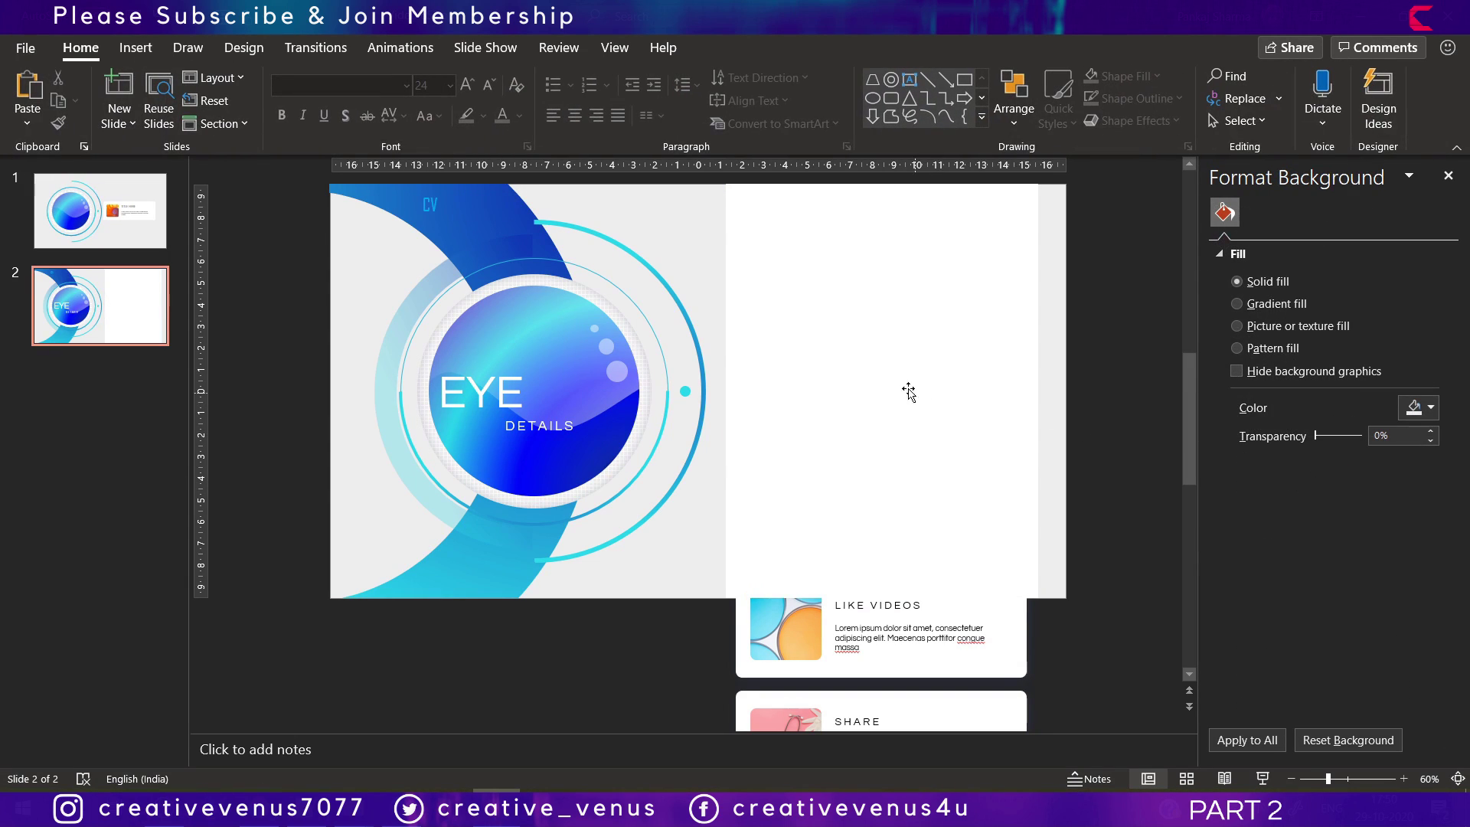
Stretch the white rectangle's left edge inward until it overlaps the outer arc of the circular graphic.
{"action": "left_click", "coordinate": [133, 49]}
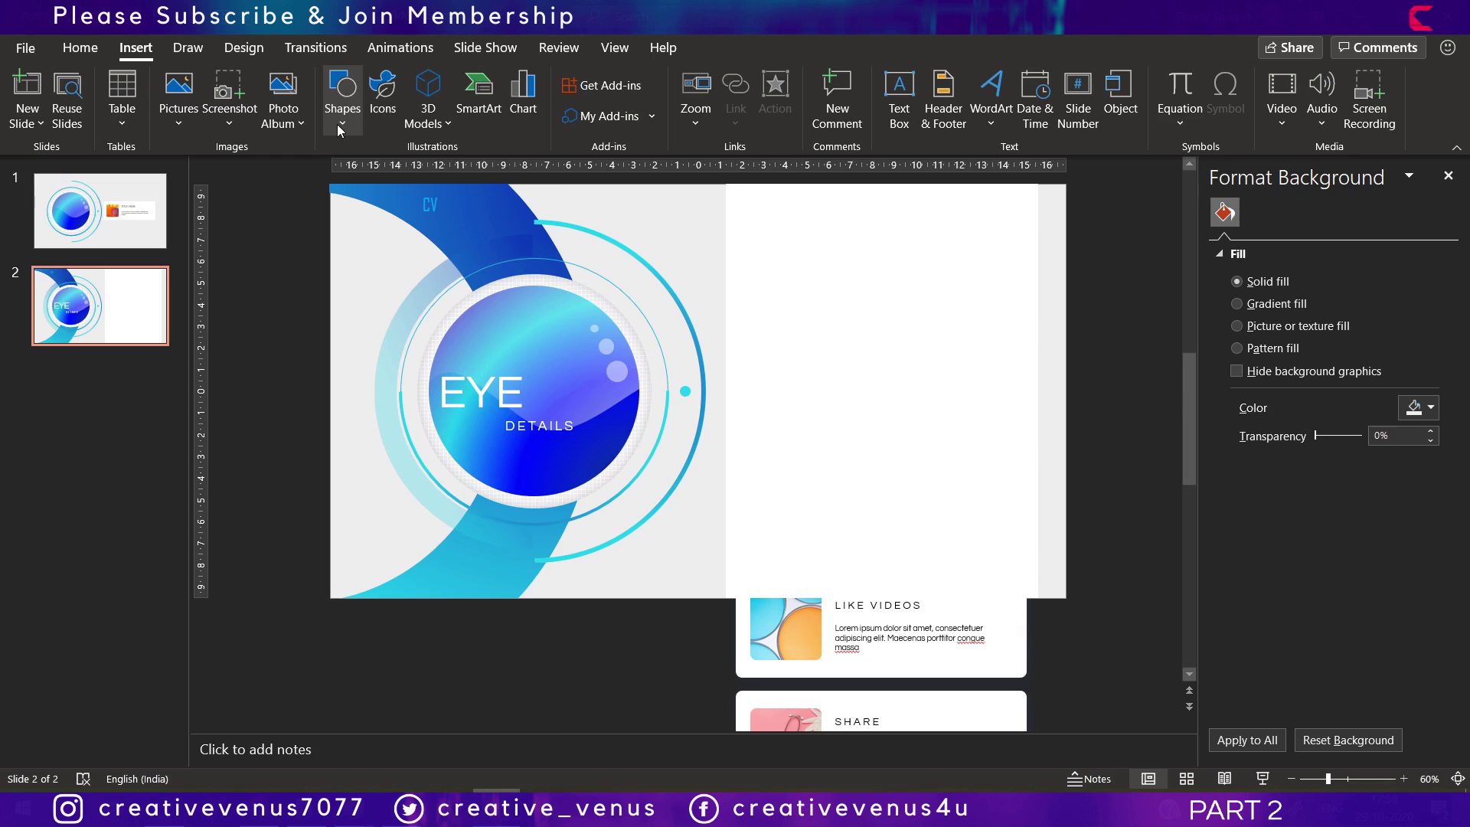
{"action": "left_click", "coordinate": [340, 122]}
{"action": "left_click", "coordinate": [861, 259]}
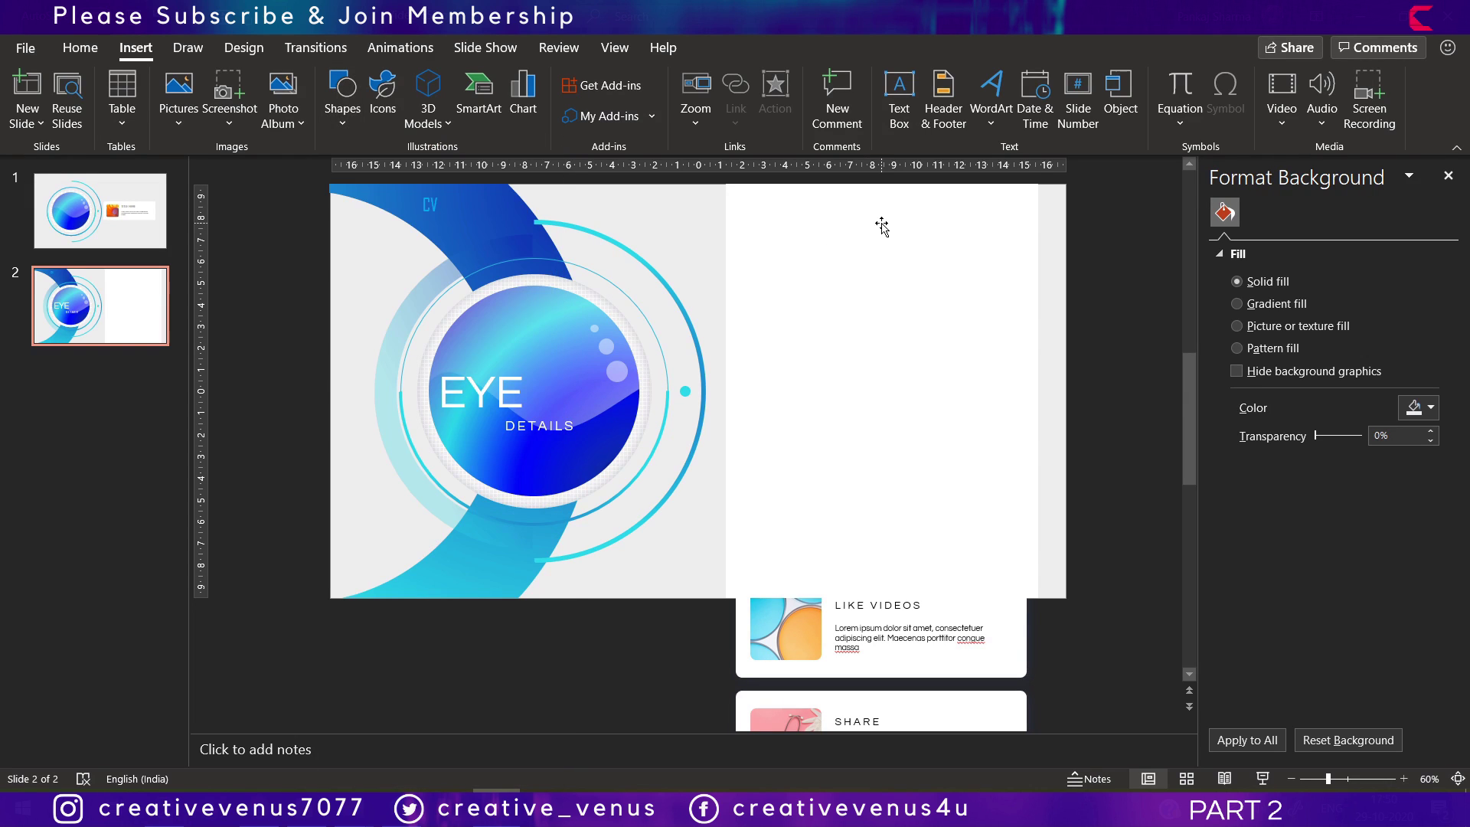
{"action": "left_click", "coordinate": [880, 223]}
{"action": "left_click_drag", "start_coordinate": [883, 185], "coordinate": [883, 185]}
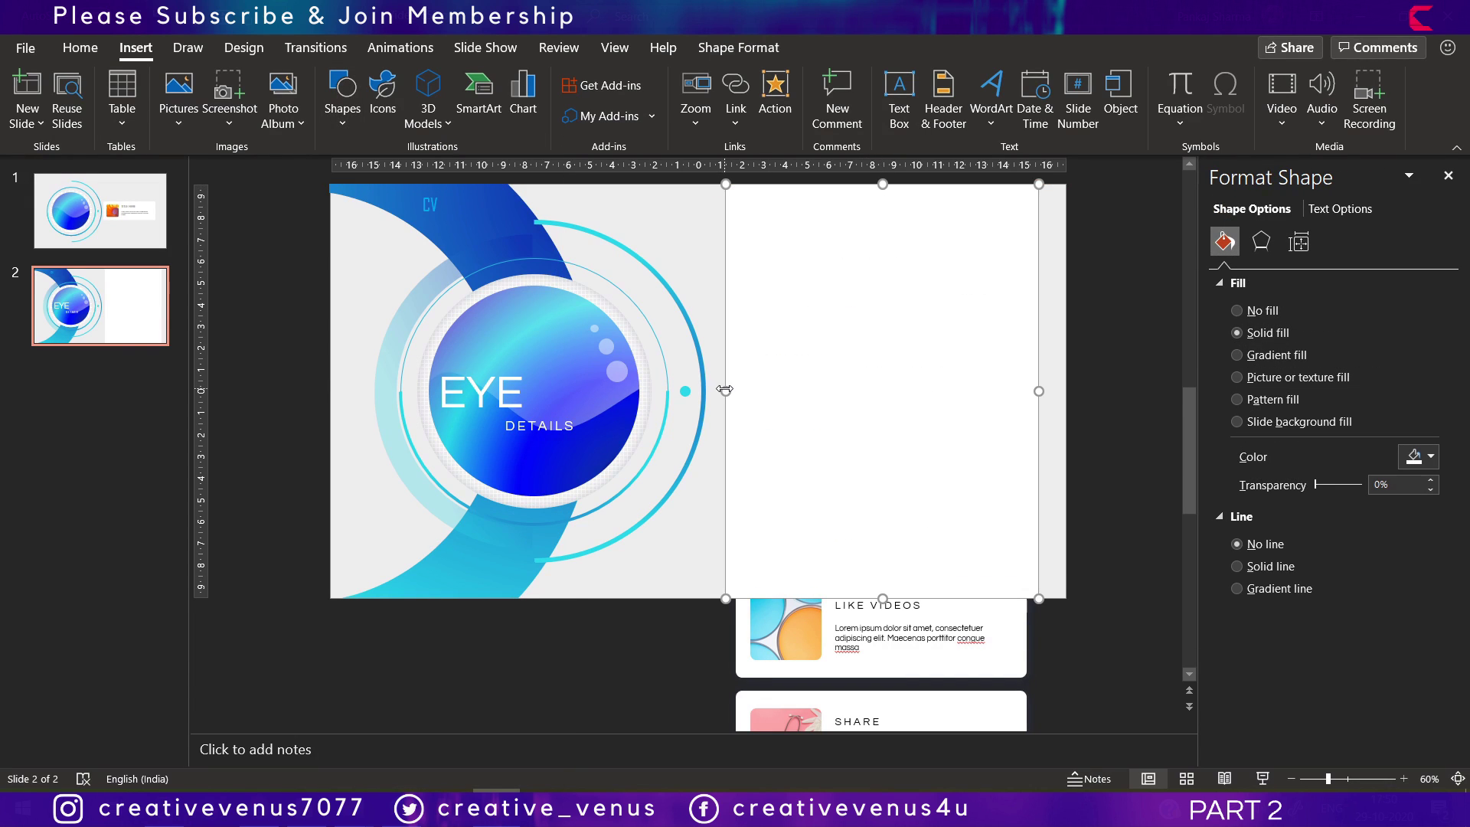
{"action": "left_click_drag", "start_coordinate": [725, 389], "coordinate": [678, 386]}
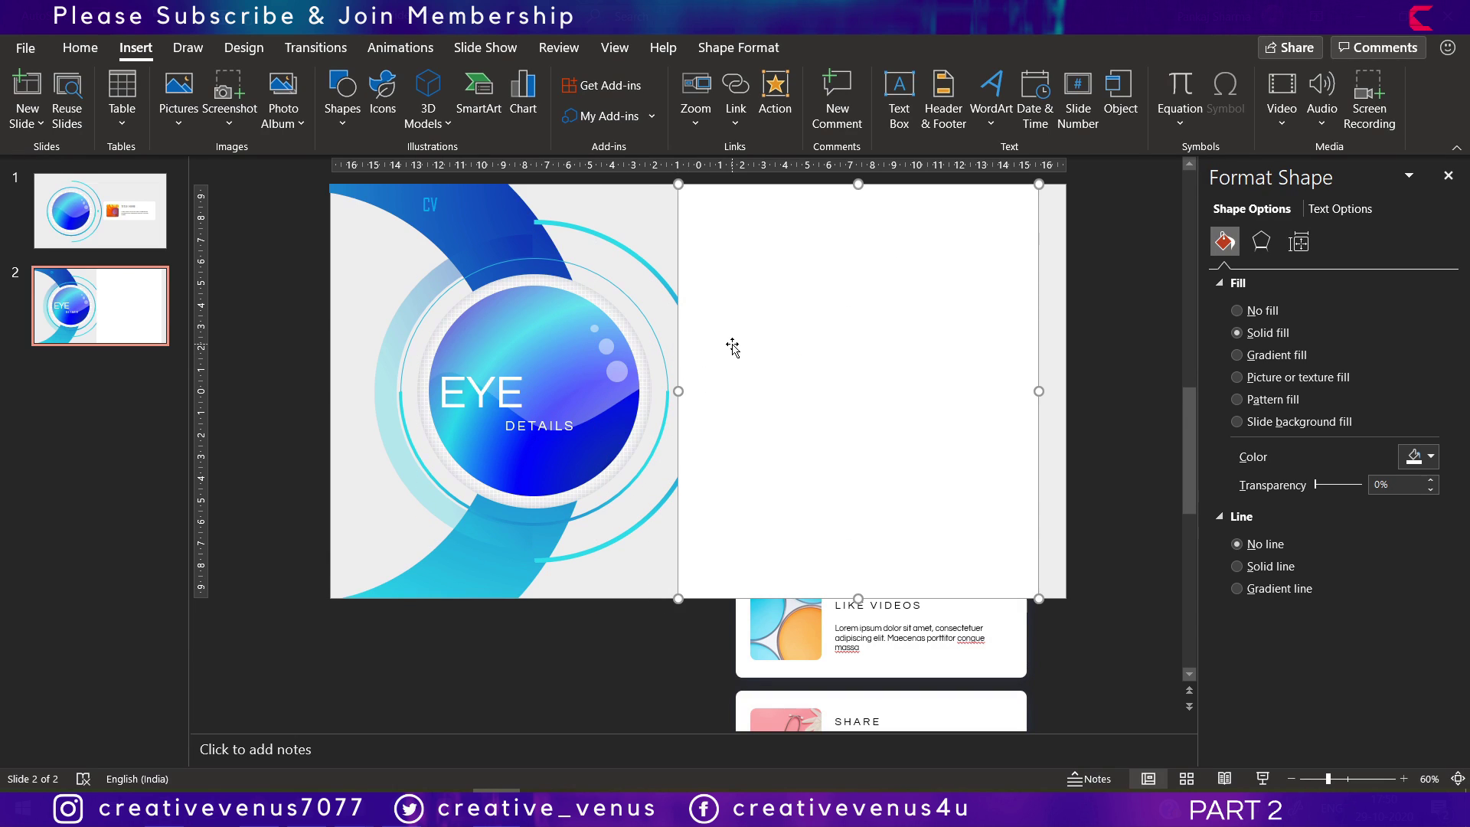
Bring the right-hand outer arc and the small cyan dot in front of the white rectangle.
{"action": "left_click", "coordinate": [671, 294]}
{"action": "right_click", "coordinate": [671, 292]}
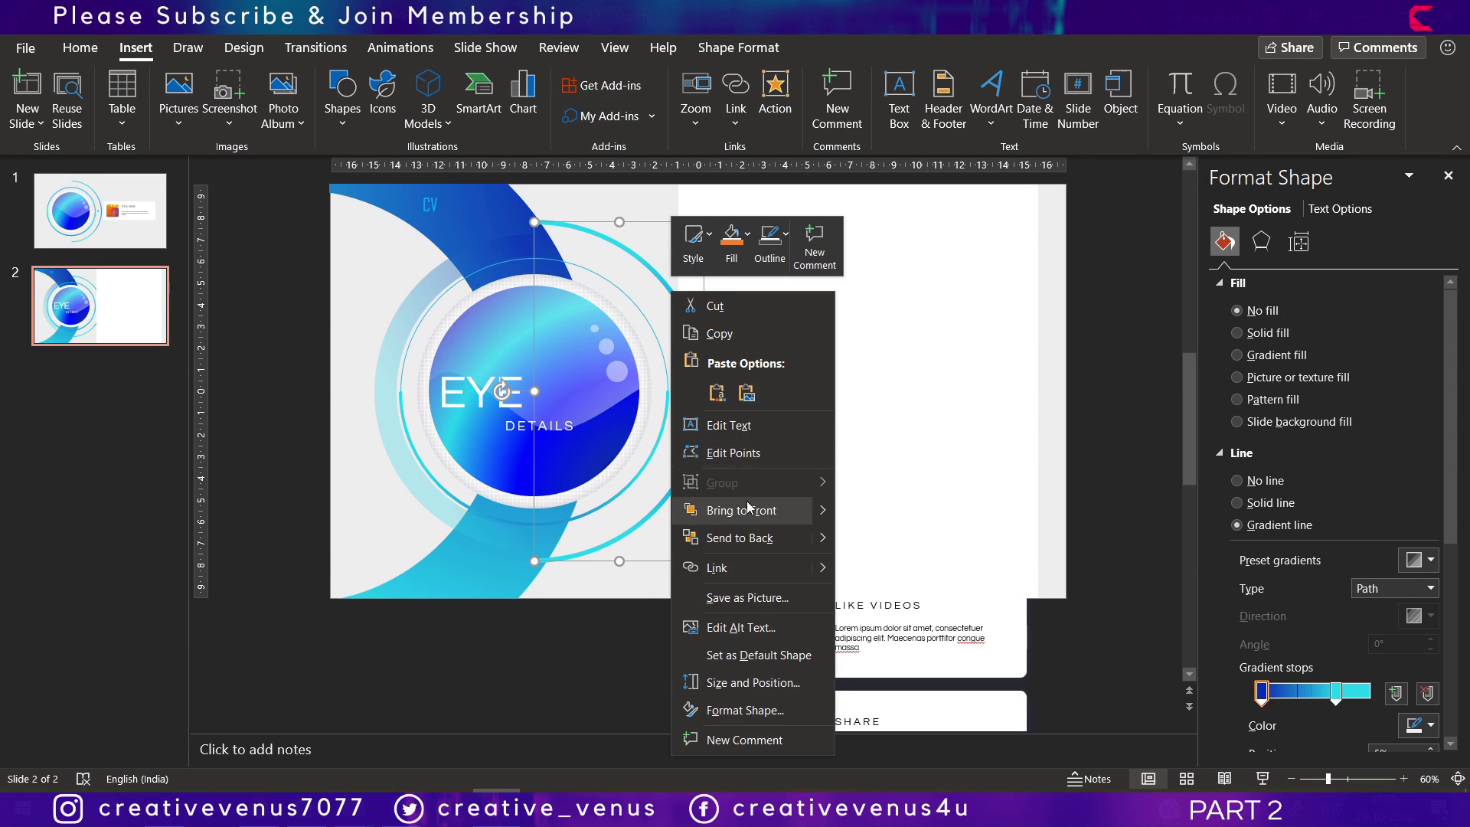
{"action": "left_click", "coordinate": [750, 511]}
{"action": "left_click_drag", "start_coordinate": [647, 646], "coordinate": [727, 305]}
{"action": "right_click", "coordinate": [690, 392]}
{"action": "left_click", "coordinate": [758, 446]}
{"action": "left_click", "coordinate": [1092, 442]}
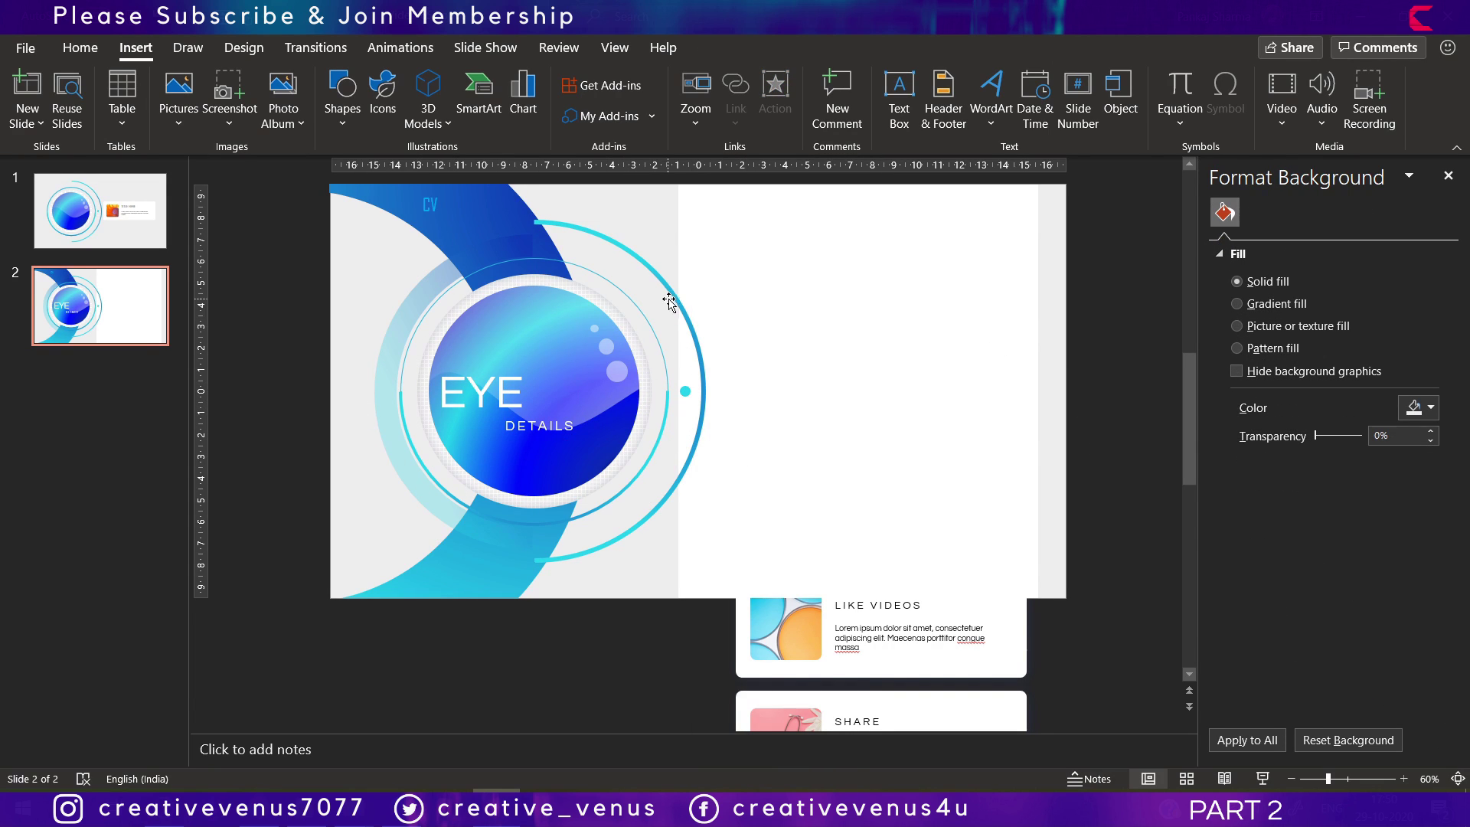
Draw a 23.87 cm circle without outline over the circular graphic and set its fill transparency to 62%.
{"action": "left_click", "coordinate": [348, 121]}
{"action": "left_click", "coordinate": [434, 178]}
{"action": "mouse_move", "coordinate": [534, 362]}
{"action": "left_mouse_down"}
{"action": "mouse_move", "coordinate": [682, 577]}
{"action": "mouse_move", "coordinate": [689, 620]}
{"action": "left_mouse_up"}
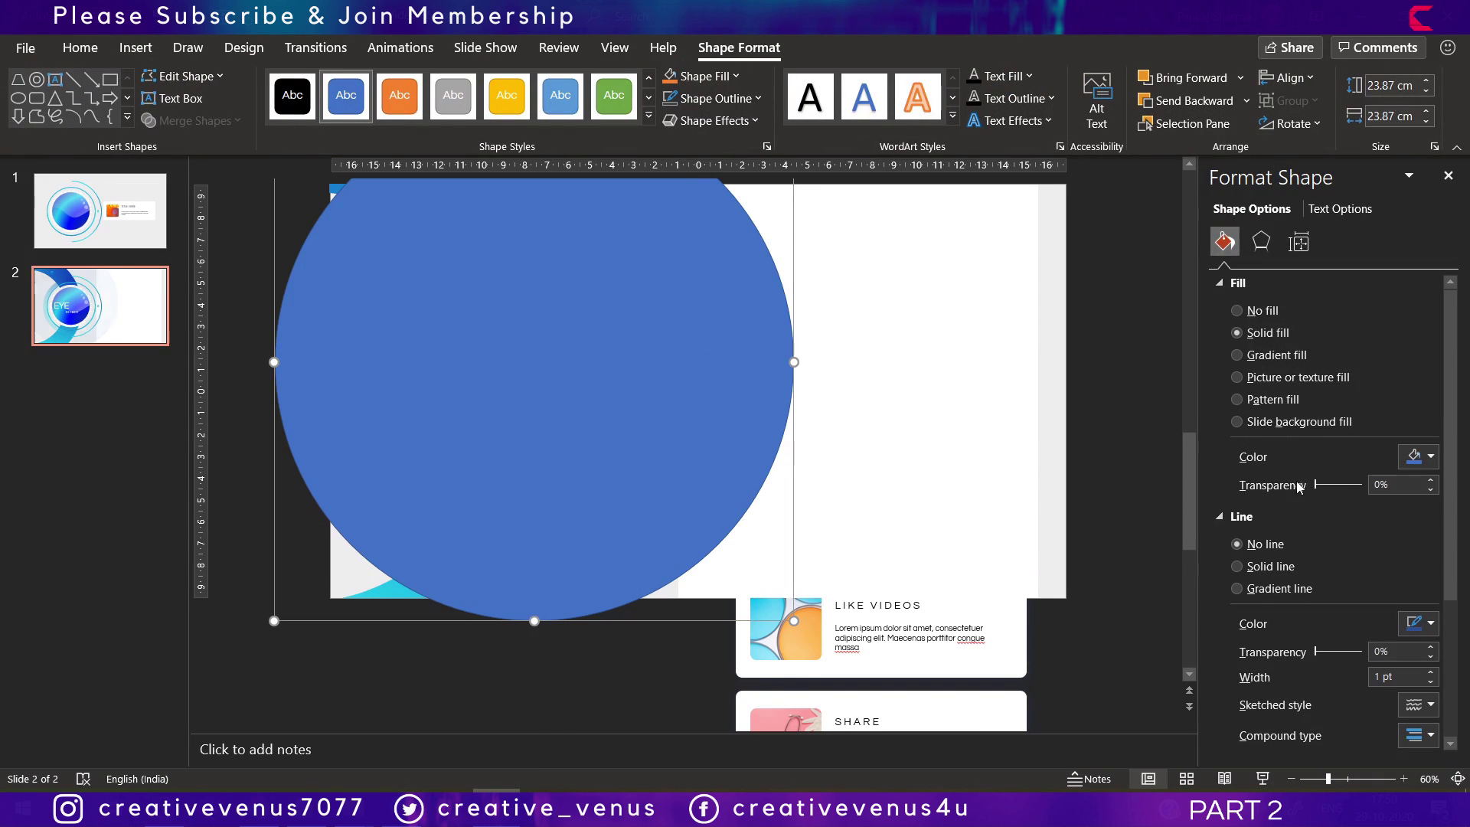
{"action": "left_click_drag", "start_coordinate": [1315, 484], "coordinate": [1345, 485]}
{"action": "left_click", "coordinate": [1236, 544]}
{"action": "left_click_drag", "start_coordinate": [747, 368], "coordinate": [687, 399]}
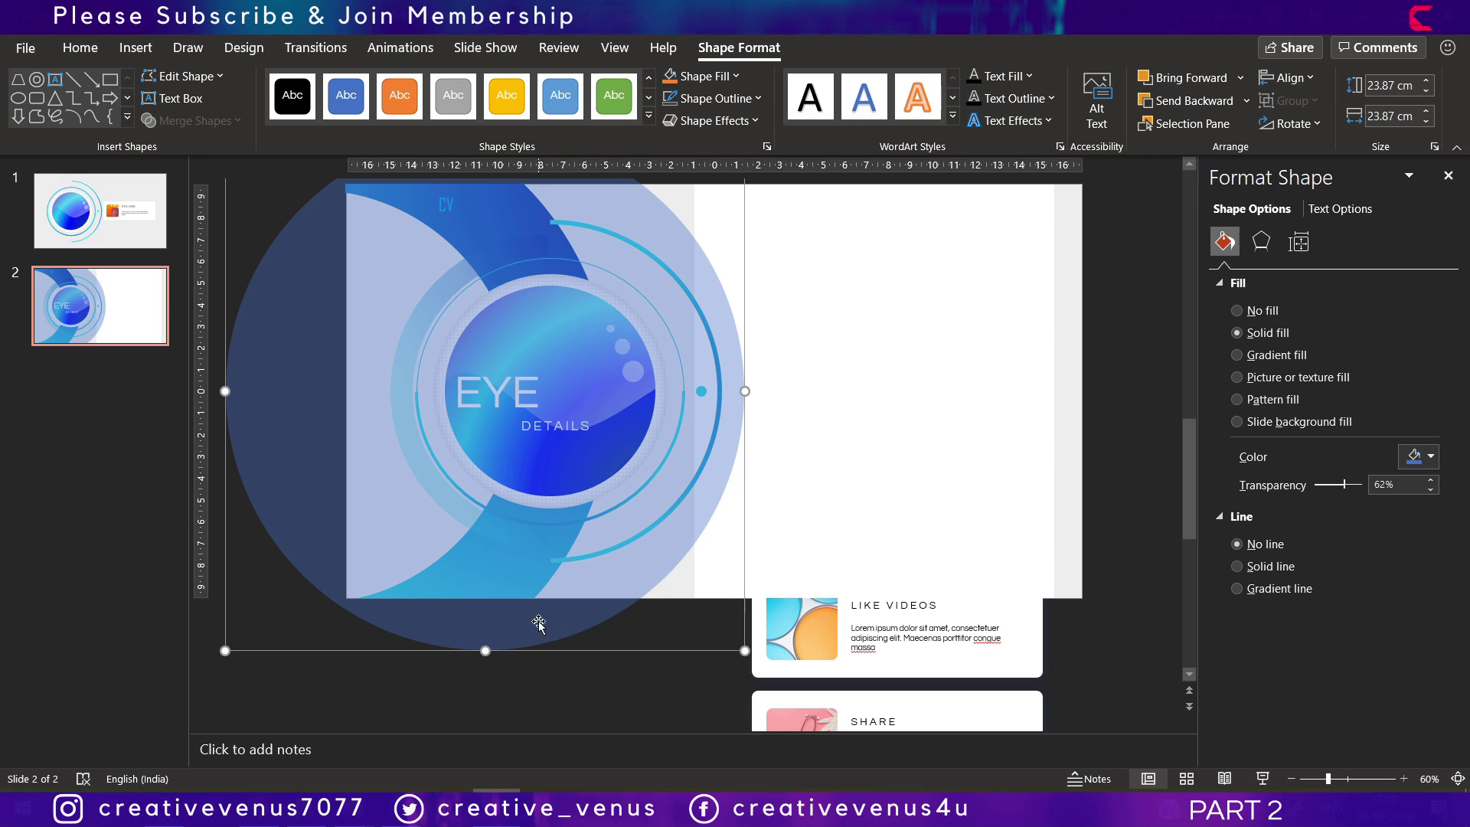
Resize and align the transparent circle around the graphic, and subtract it from the white rectangle to leave a curved edge.
{"action": "left_click_drag", "start_coordinate": [486, 651], "coordinate": [512, 699]}
{"action": "left_click_drag", "start_coordinate": [614, 555], "coordinate": [606, 555]}
{"action": "left_click_drag", "start_coordinate": [740, 378], "coordinate": [683, 378]}
{"action": "left_click_drag", "start_coordinate": [595, 574], "coordinate": [636, 591]}
{"action": "left_click", "coordinate": [1286, 77]}
{"action": "left_click", "coordinate": [1330, 213]}
{"action": "left_click", "coordinate": [792, 313]}
{"action": "left_click", "coordinate": [192, 120]}
{"action": "left_click", "coordinate": [184, 251]}
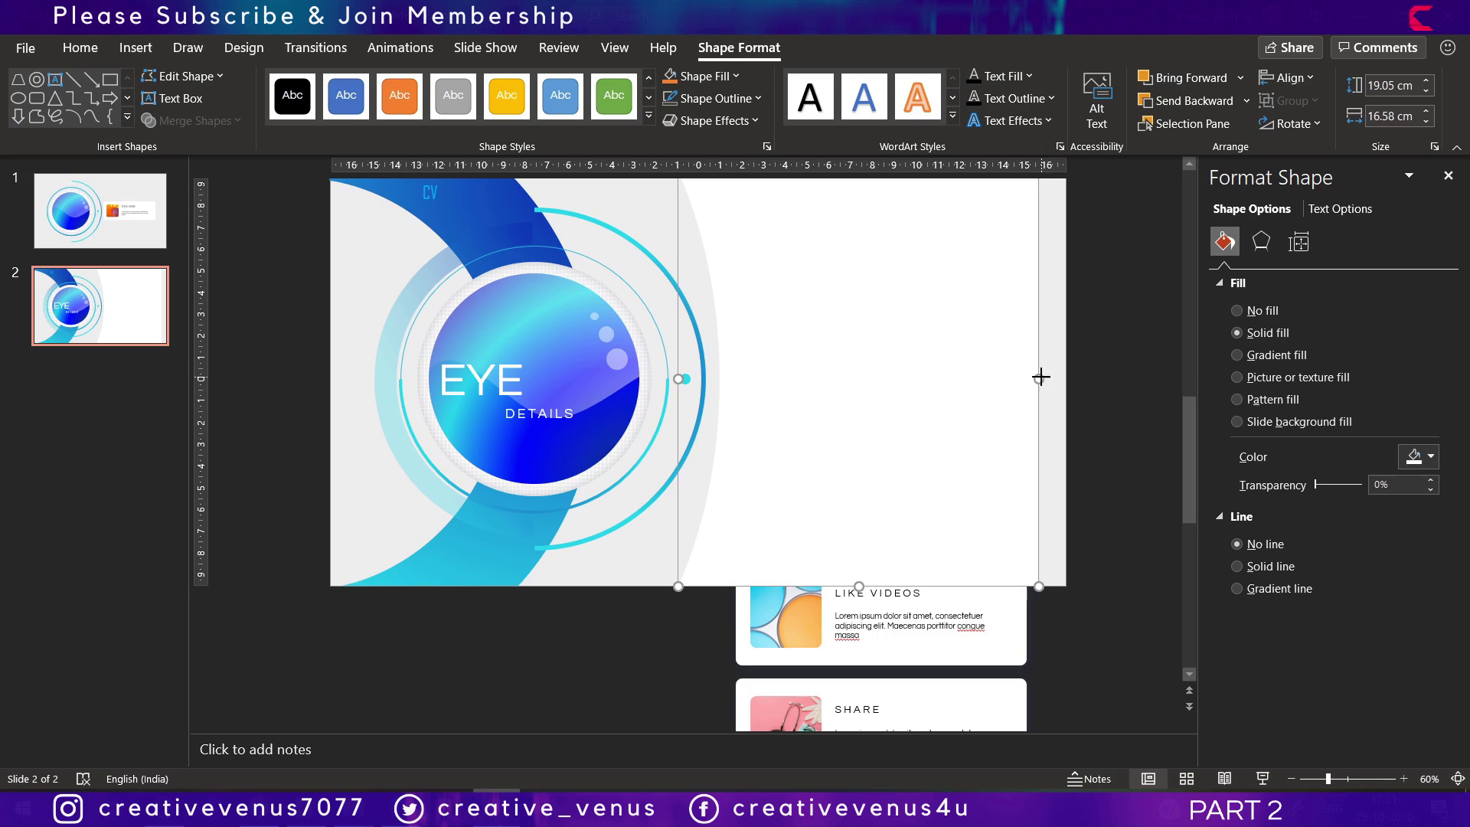
Extend the curved white panel to the slide's right edge and make its fill semi-transparent.
{"action": "left_click_drag", "start_coordinate": [1040, 377], "coordinate": [1066, 377]}
{"action": "left_click", "coordinate": [1099, 470]}
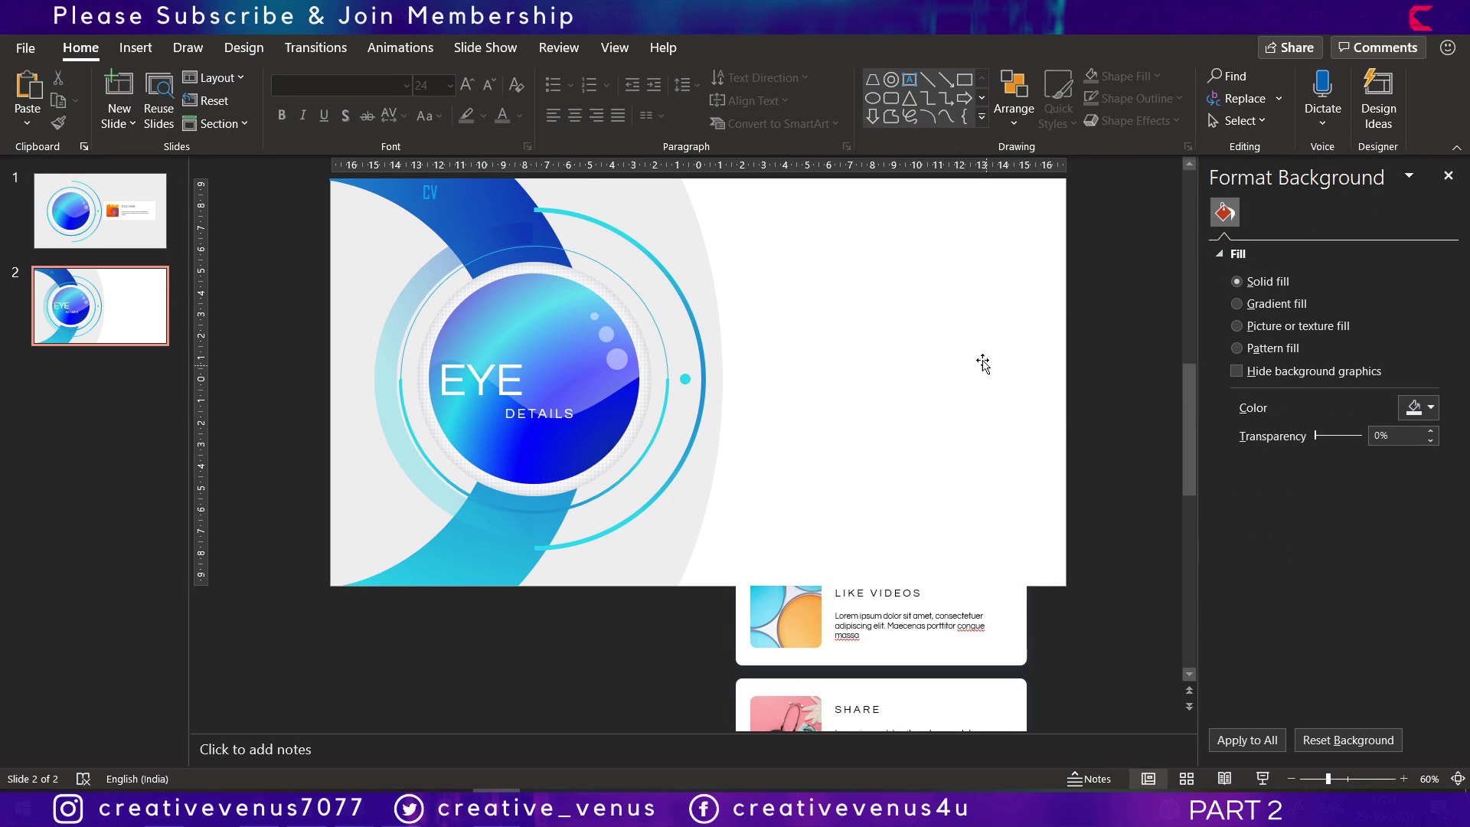
{"action": "left_click", "coordinate": [1041, 446]}
{"action": "left_click_drag", "start_coordinate": [1316, 485], "coordinate": [1331, 486]}
{"action": "left_click", "coordinate": [1122, 373]}
Draw a rounded rectangle about 7.48 cm high across the JOIN MEMBERSHIP card, reduce its corner rounding and extend it past the slide edge.
{"action": "left_click", "coordinate": [136, 48]}
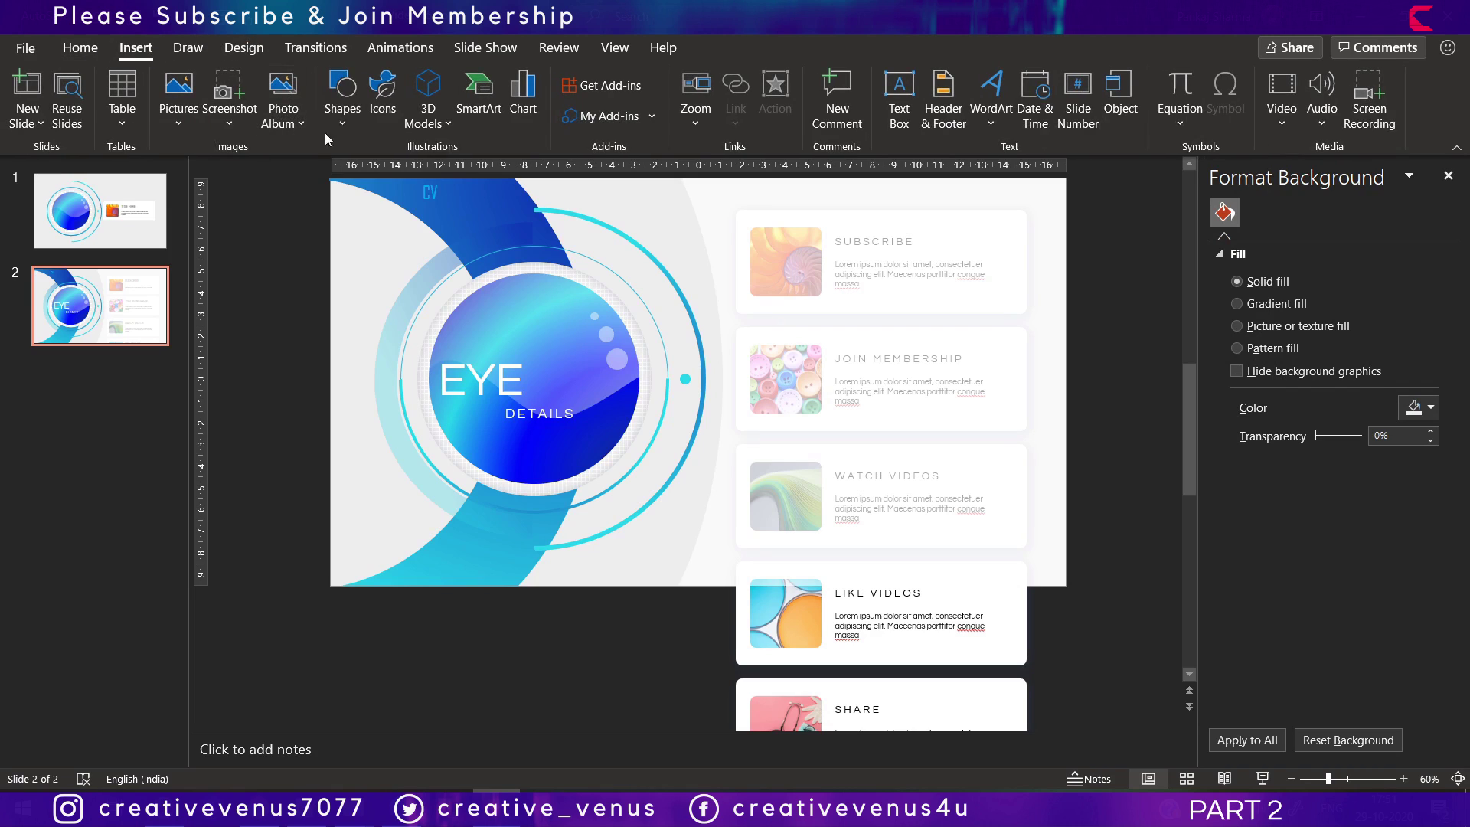
{"action": "left_click", "coordinate": [342, 98]}
{"action": "left_click", "coordinate": [458, 177]}
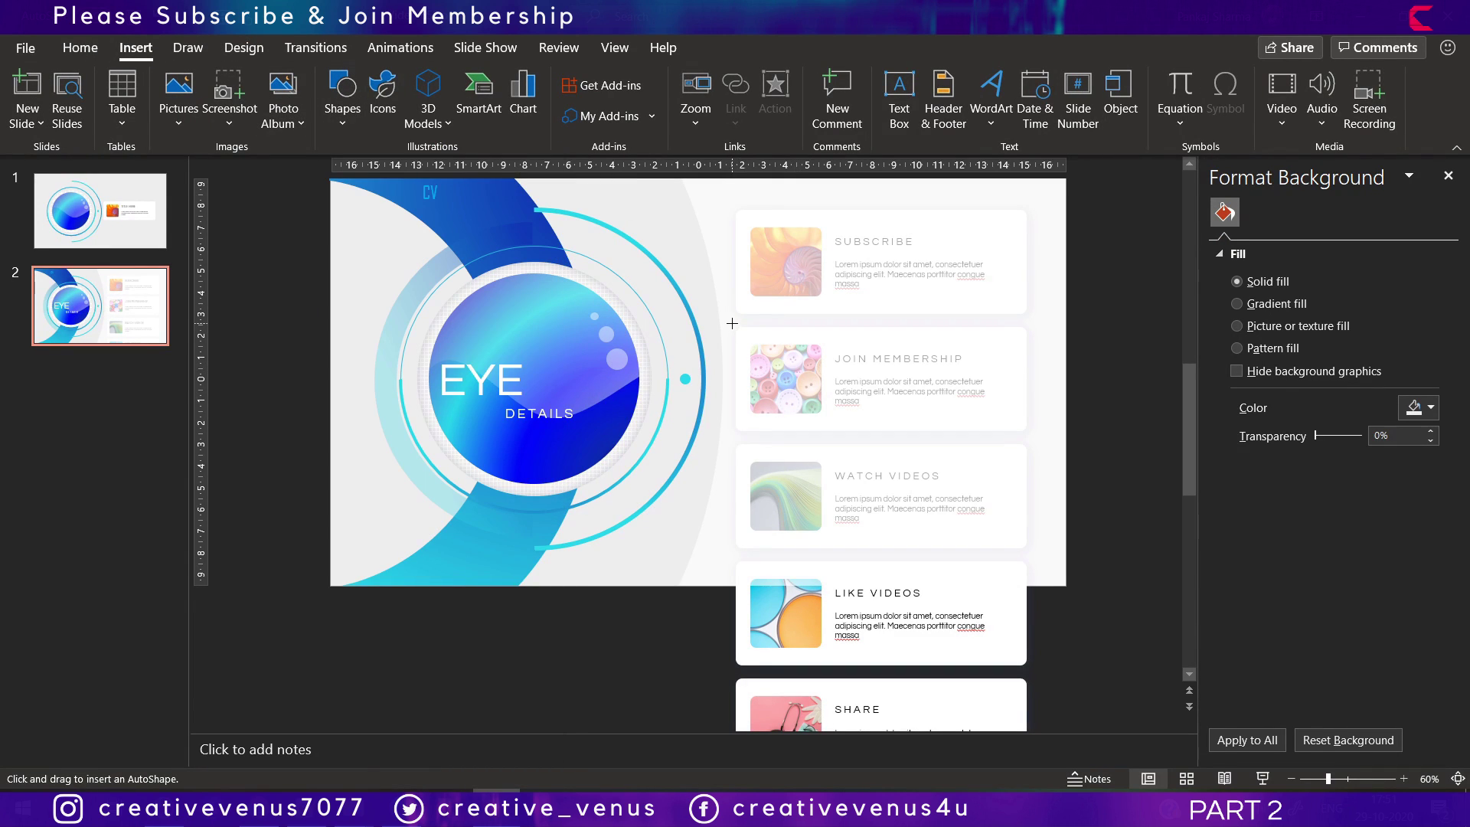
{"action": "left_click_drag", "start_coordinate": [704, 303], "coordinate": [1066, 467]}
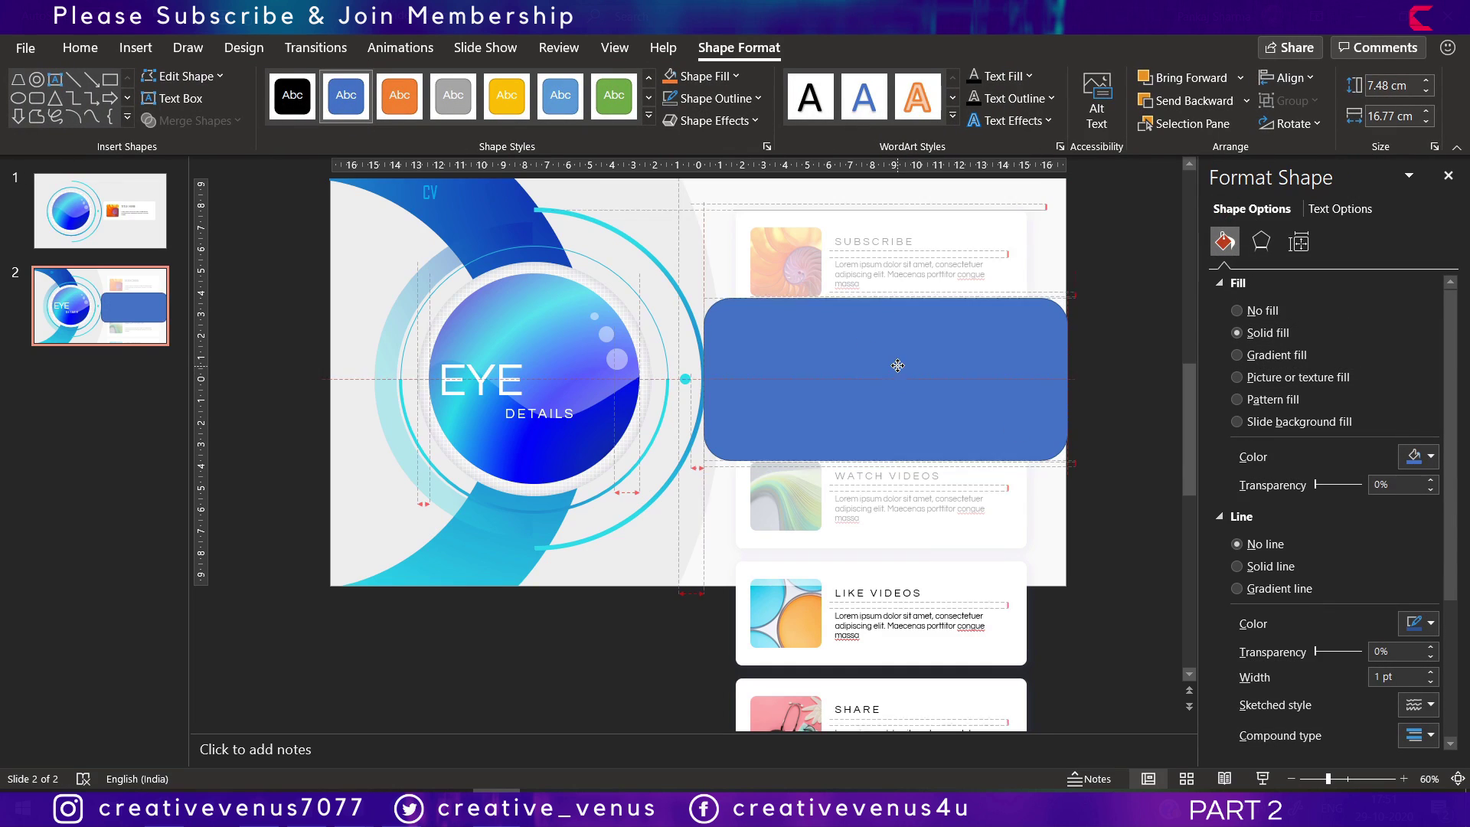
{"action": "left_click_drag", "start_coordinate": [1065, 374], "coordinate": [1119, 379]}
{"action": "mouse_move", "coordinate": [733, 302]}
{"action": "left_mouse_down"}
{"action": "mouse_move", "coordinate": [843, 323]}
{"action": "mouse_move", "coordinate": [716, 323]}
{"action": "left_mouse_up"}
{"action": "left_click_drag", "start_coordinate": [713, 379], "coordinate": [696, 380]}
Subtract the rounded rectangle from the white panel to open a window on the middle card, and make the panel nearly opaque.
{"action": "left_click", "coordinate": [813, 247]}
{"action": "left_click", "coordinate": [841, 356], "text": "ctrl"}
{"action": "left_click", "coordinate": [190, 120]}
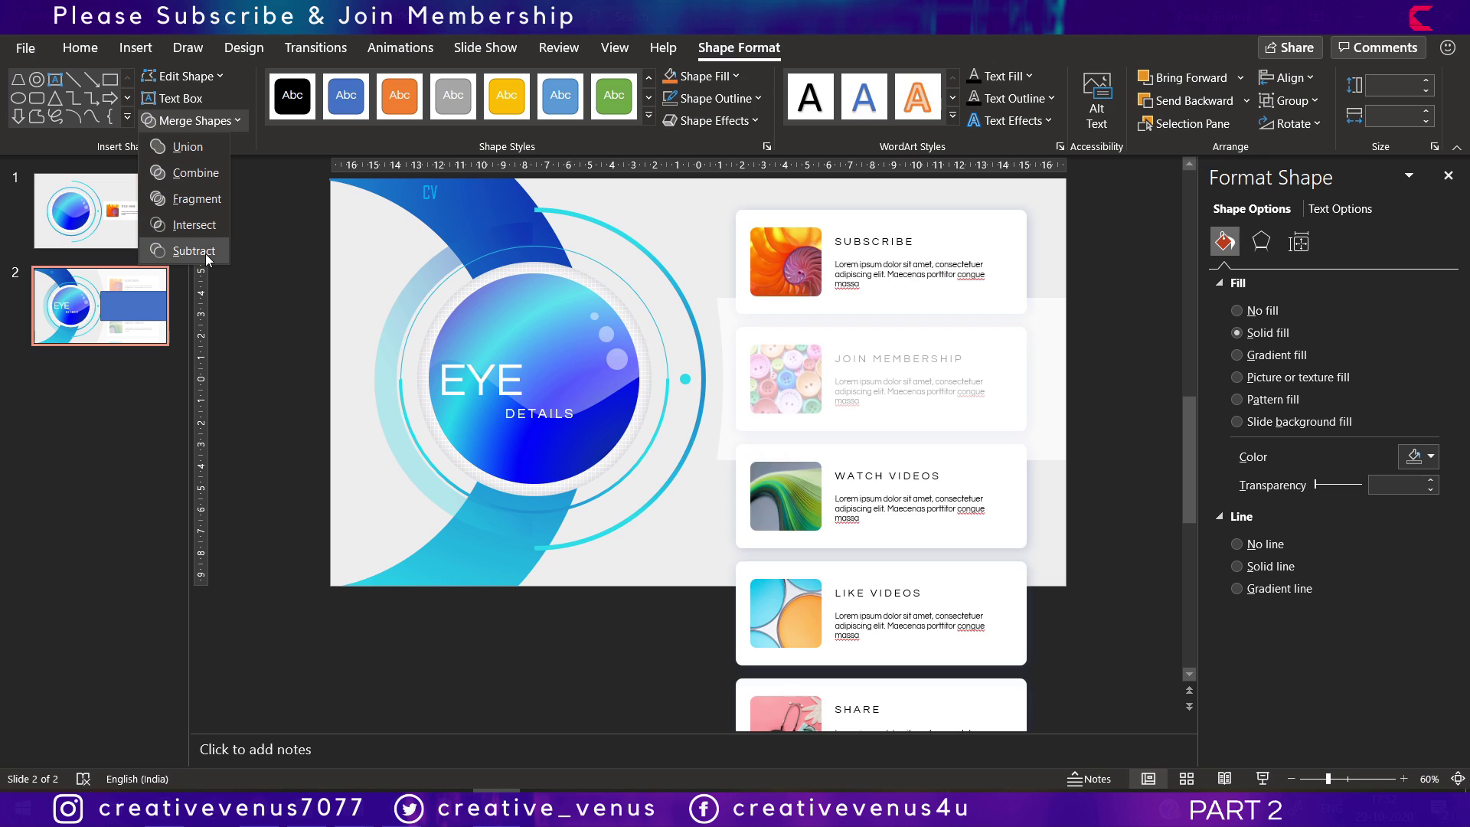
{"action": "left_click", "coordinate": [205, 255]}
{"action": "left_click_drag", "start_coordinate": [1332, 485], "coordinate": [1323, 488]}
{"action": "left_click", "coordinate": [1149, 416]}
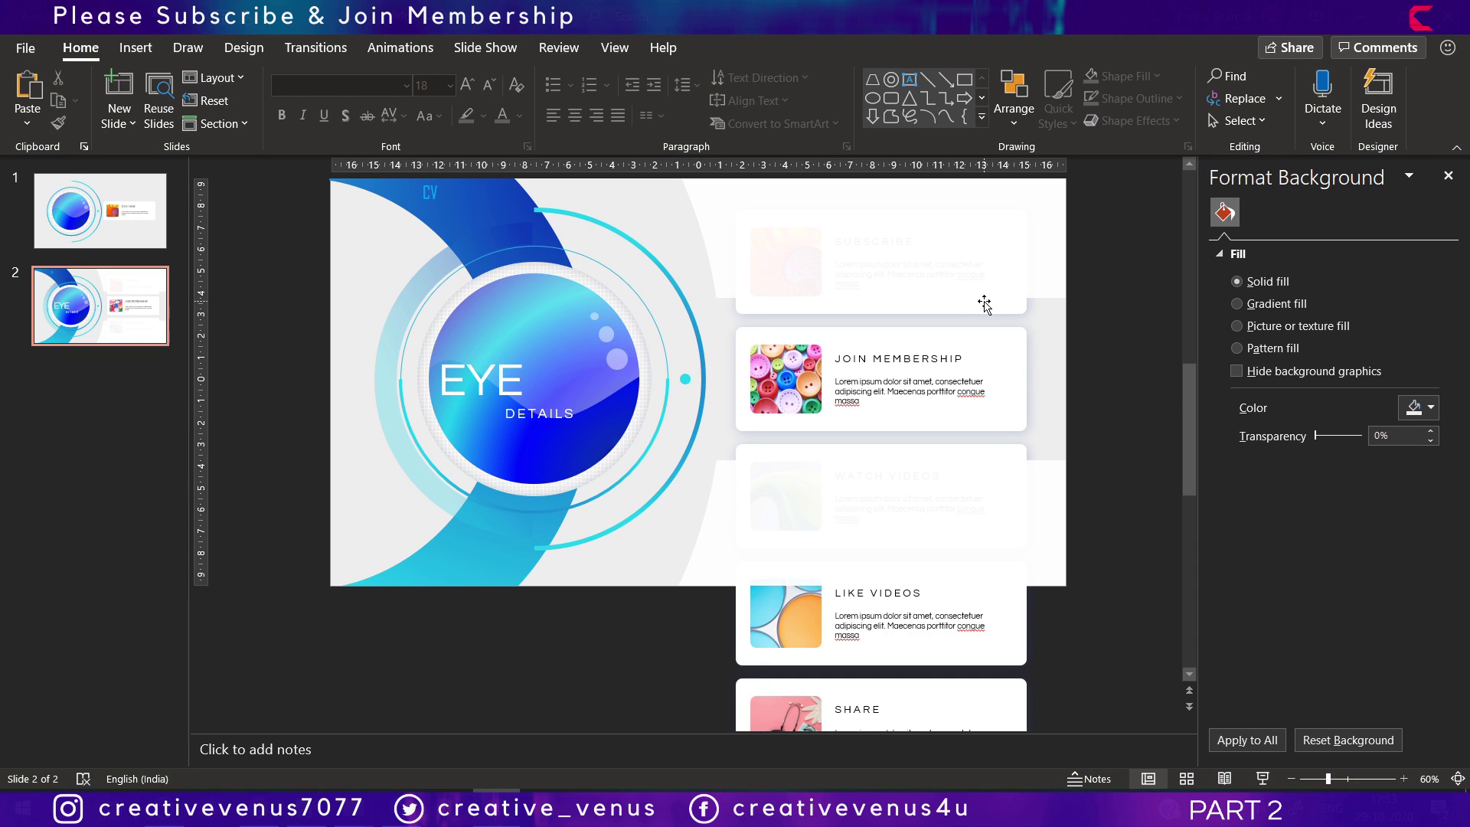
Insert a text box above the picture cards reading DESIGNED BY CREATIVE VENUS.
{"action": "left_click", "coordinate": [136, 47]}
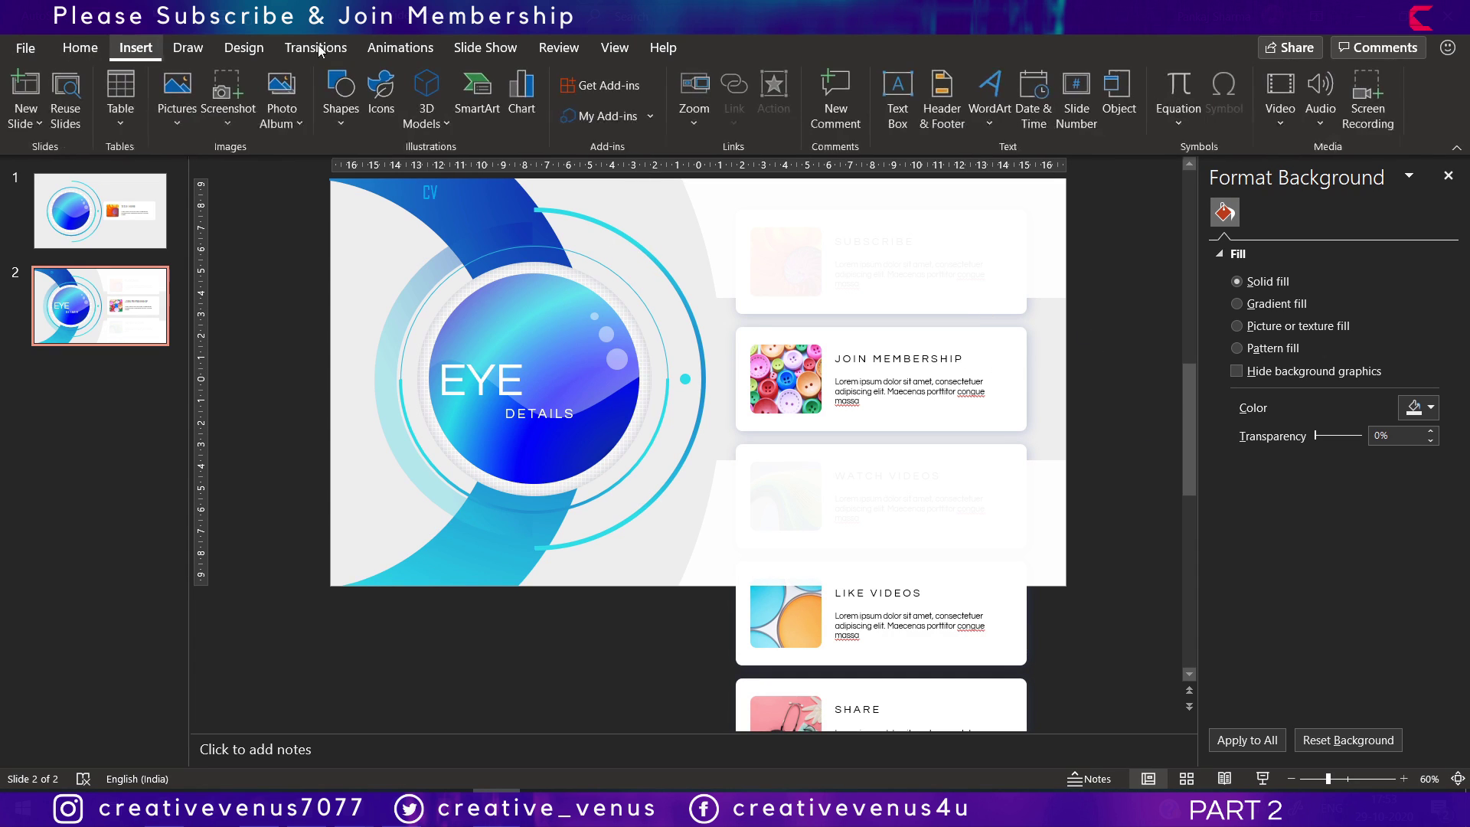
{"action": "left_click", "coordinate": [899, 100]}
{"action": "left_click_drag", "start_coordinate": [736, 196], "coordinate": [1014, 219]}
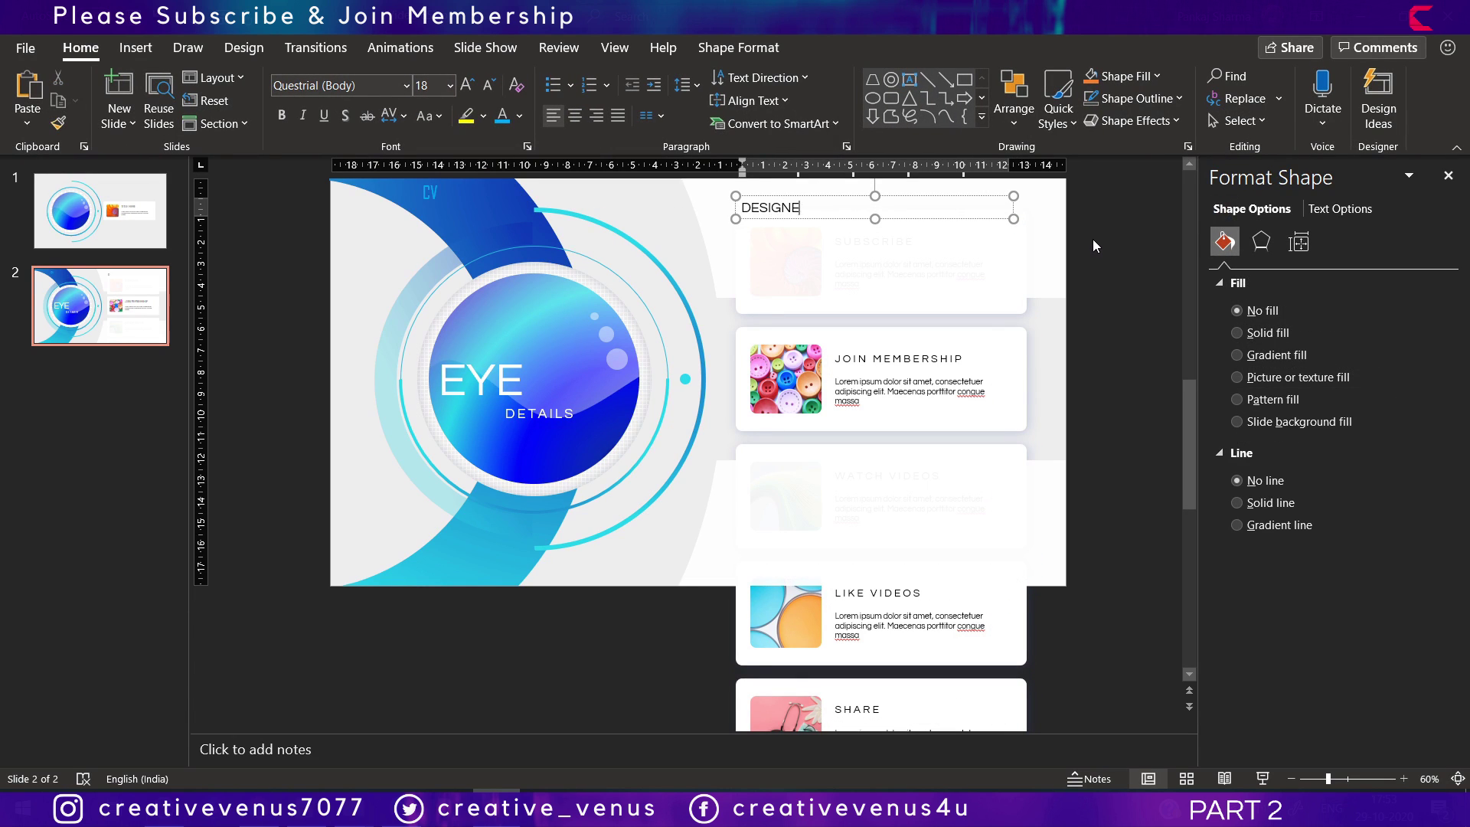
{"action": "type", "text": "DESIGNED BY CREATIVE VENUS"}
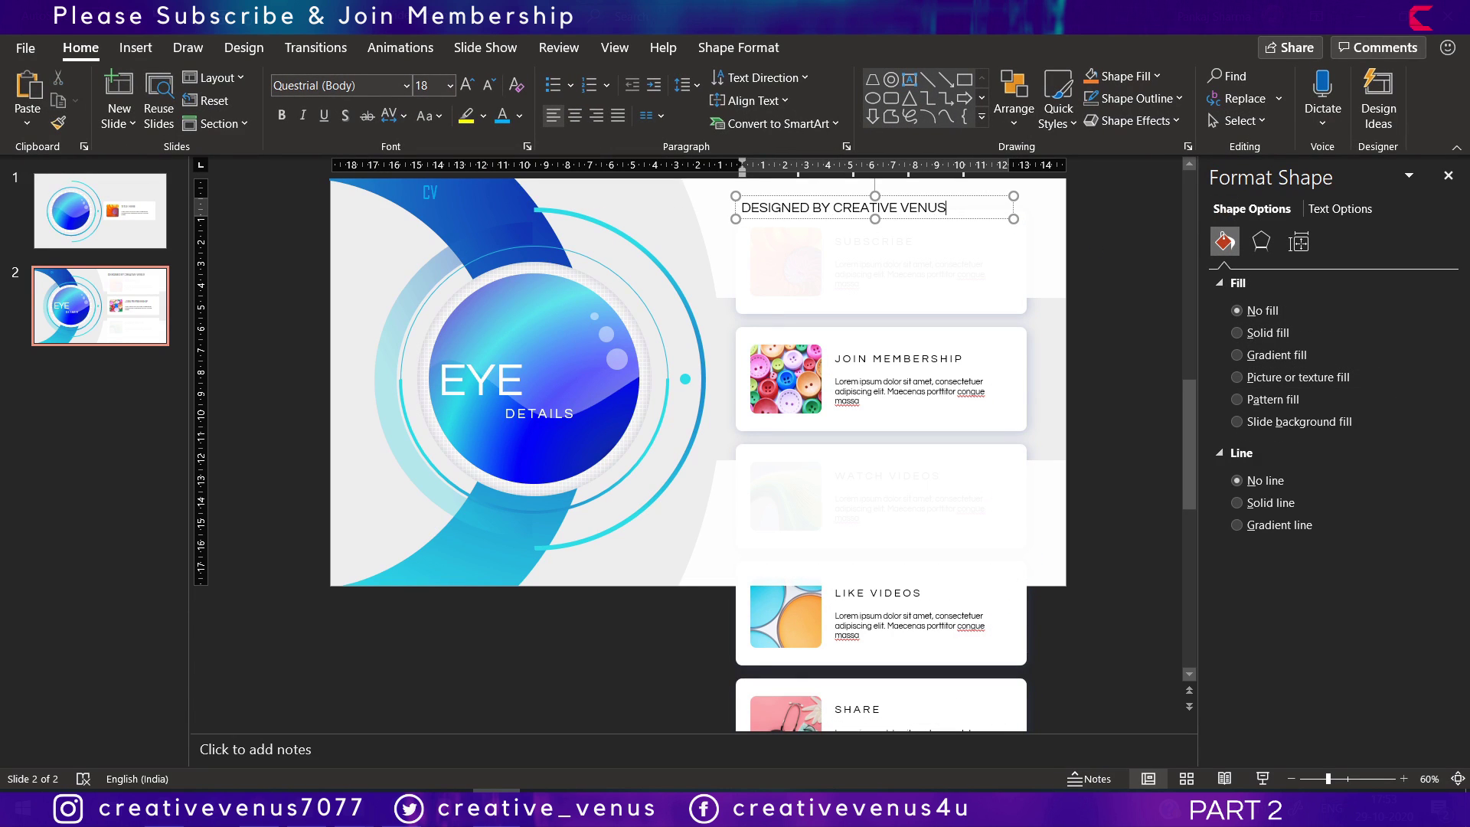
Format the DESIGNED BY CREATIVE VENUS caption as 12 pt grey text with Very Loose spacing and centre it over the cards.
{"action": "key", "text": "ctrl+a"}
{"action": "left_click", "coordinate": [488, 85]}
{"action": "left_click", "coordinate": [488, 85]}
{"action": "left_click", "coordinate": [488, 85]}
{"action": "left_click", "coordinate": [402, 115]}
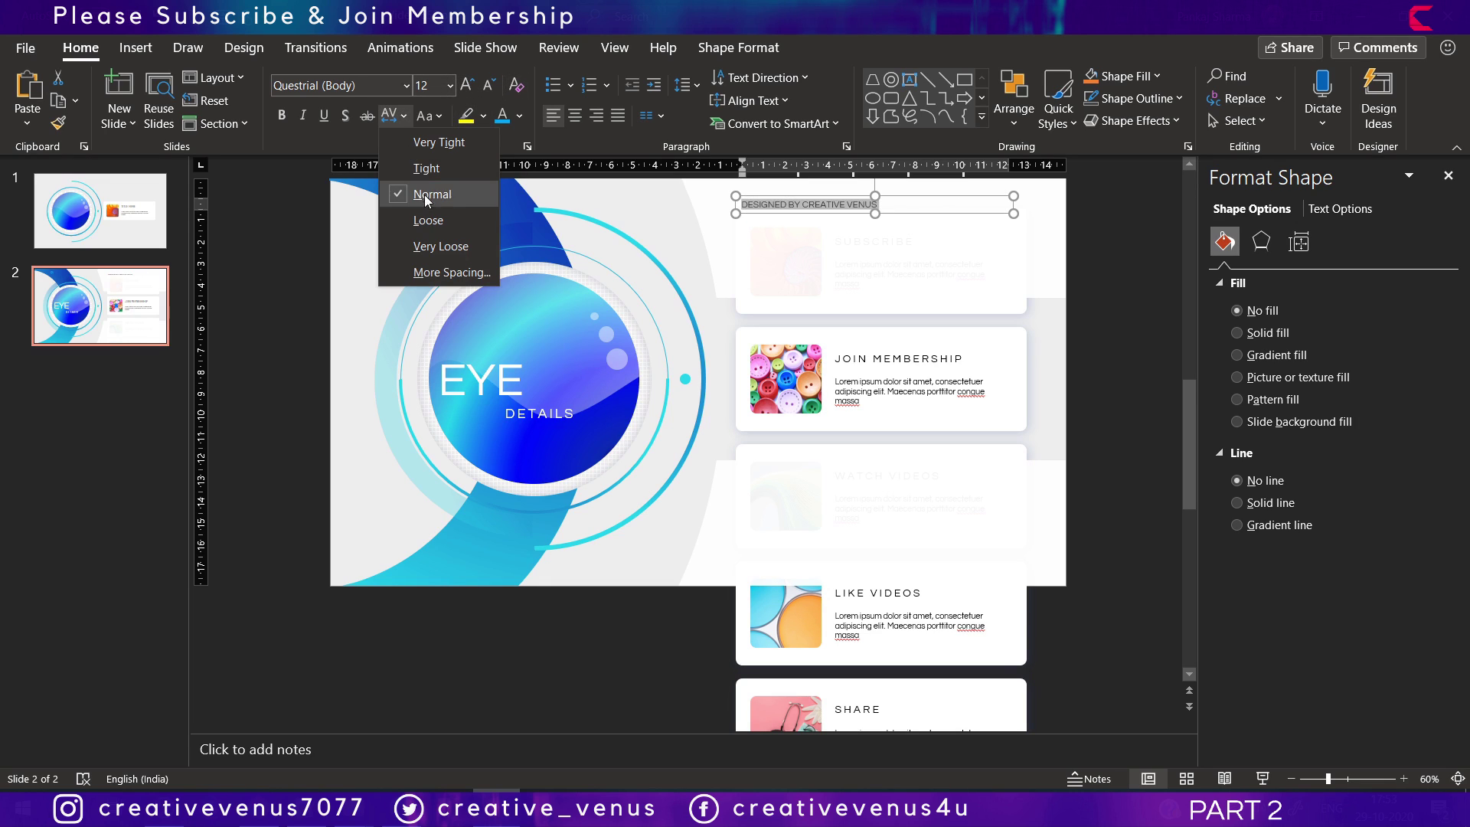
{"action": "left_click", "coordinate": [433, 246]}
{"action": "left_click", "coordinate": [519, 116]}
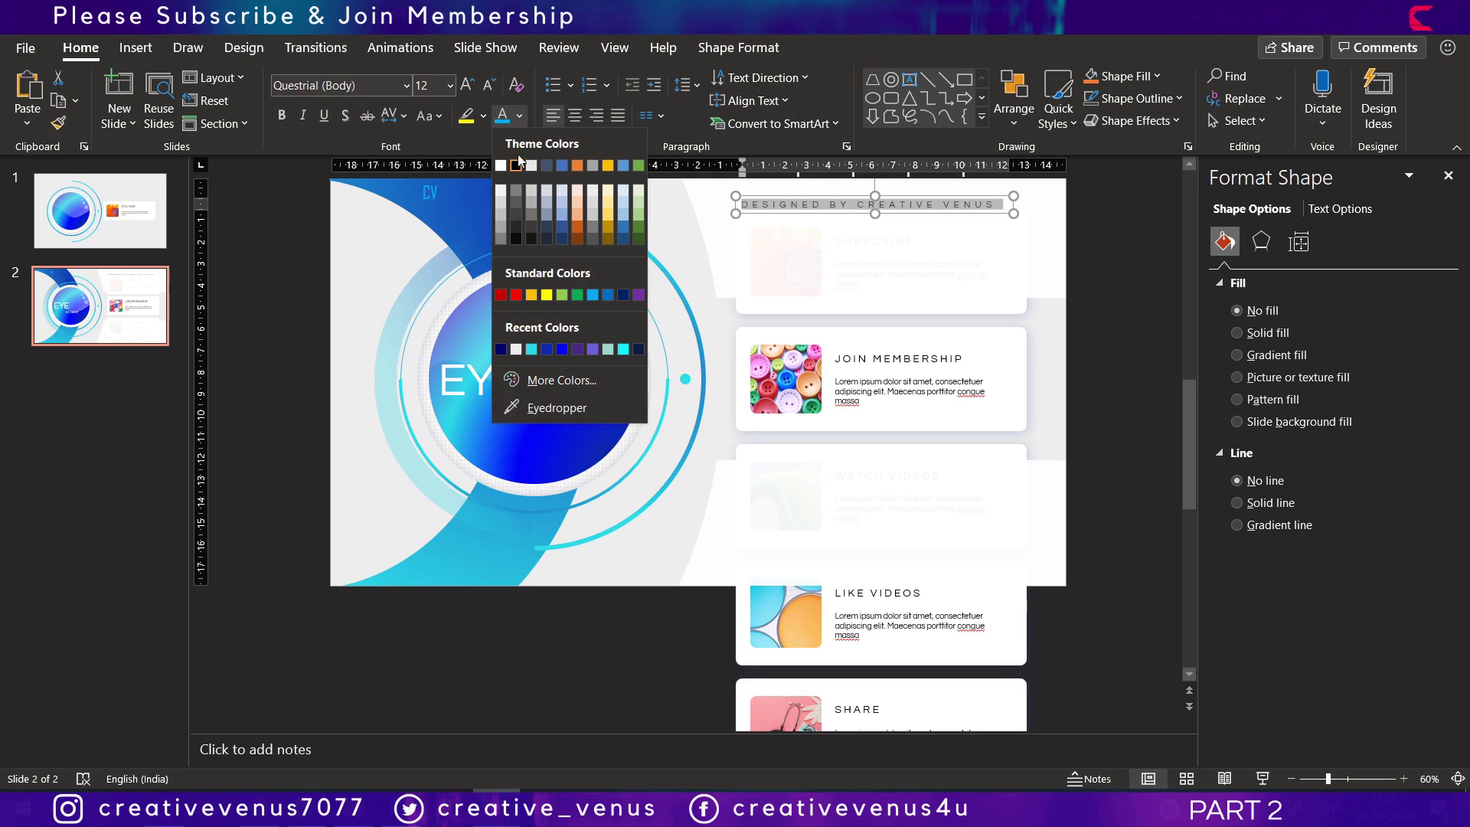
{"action": "left_click", "coordinate": [501, 230]}
{"action": "left_click_drag", "start_coordinate": [857, 198], "coordinate": [869, 205]}
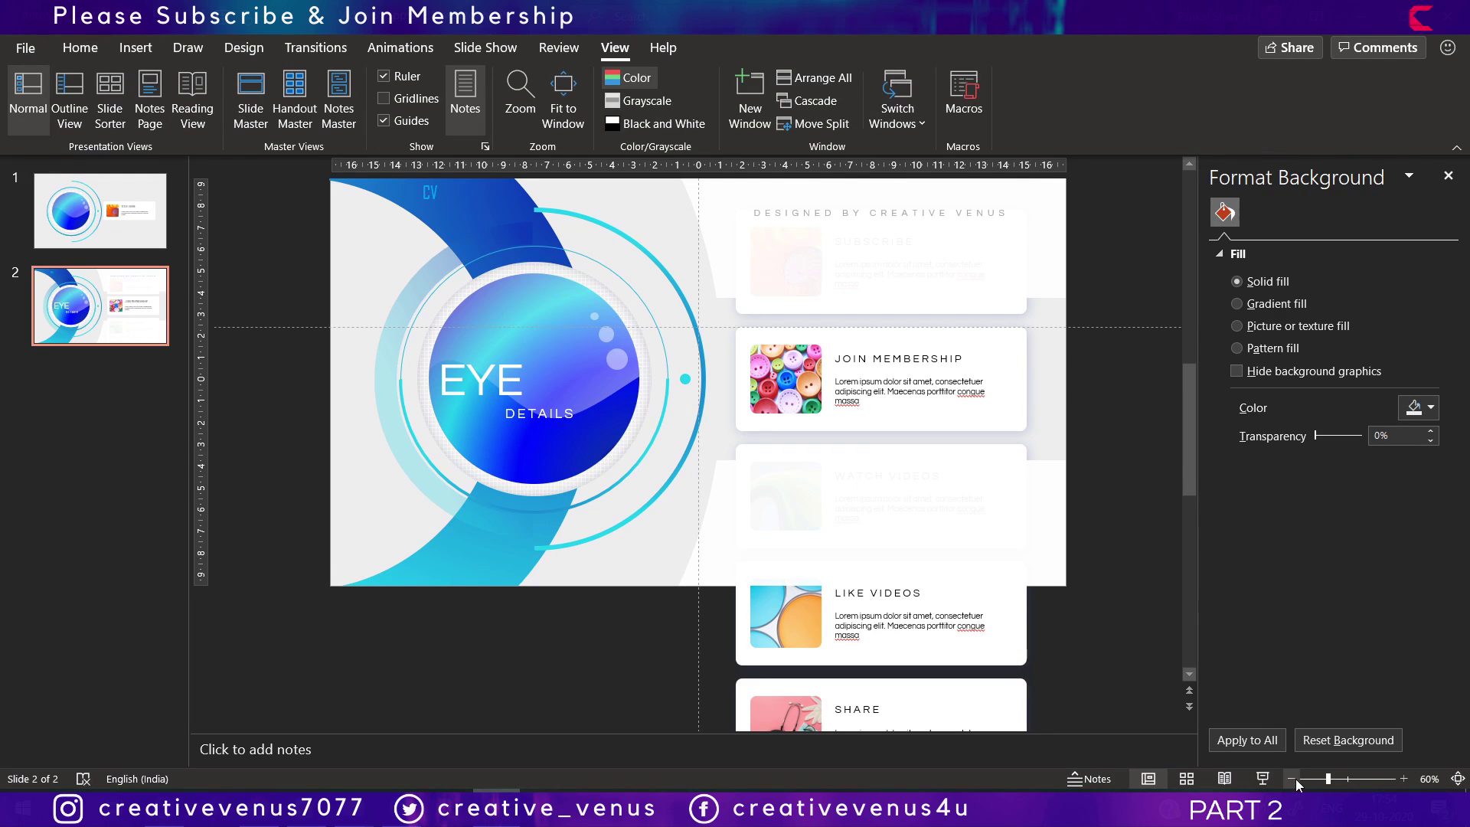
Select all six picture cards, including those hanging below the slide, and group them together.
{"action": "left_click", "coordinate": [1295, 778]}
{"action": "left_click", "coordinate": [1296, 778]}
{"action": "left_click", "coordinate": [1295, 778]}
{"action": "left_click_drag", "start_coordinate": [717, 727], "coordinate": [909, 303]}
{"action": "left_click", "coordinate": [864, 378], "text": "shift"}
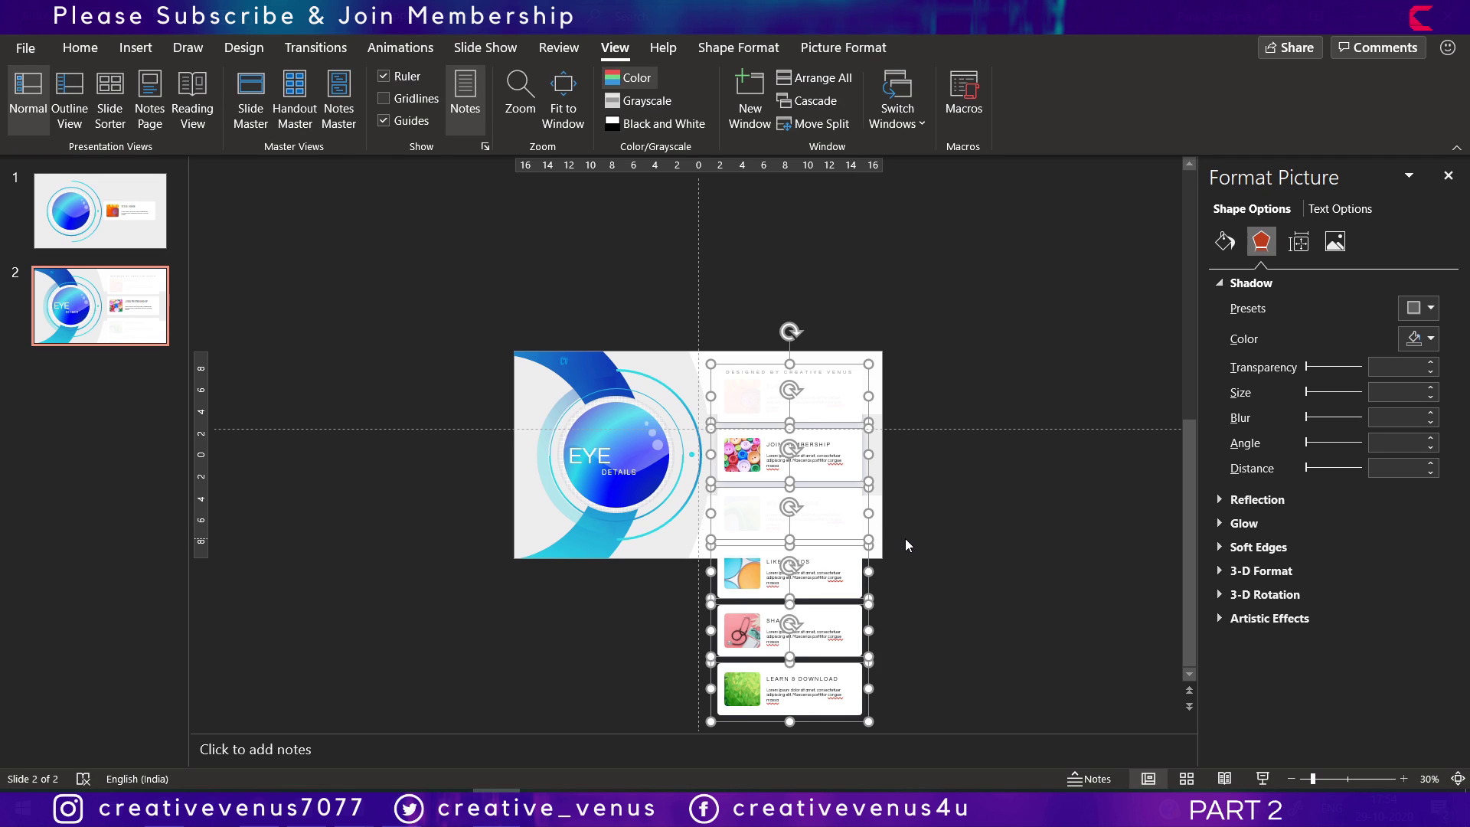
{"action": "key", "text": "ctrl+g"}
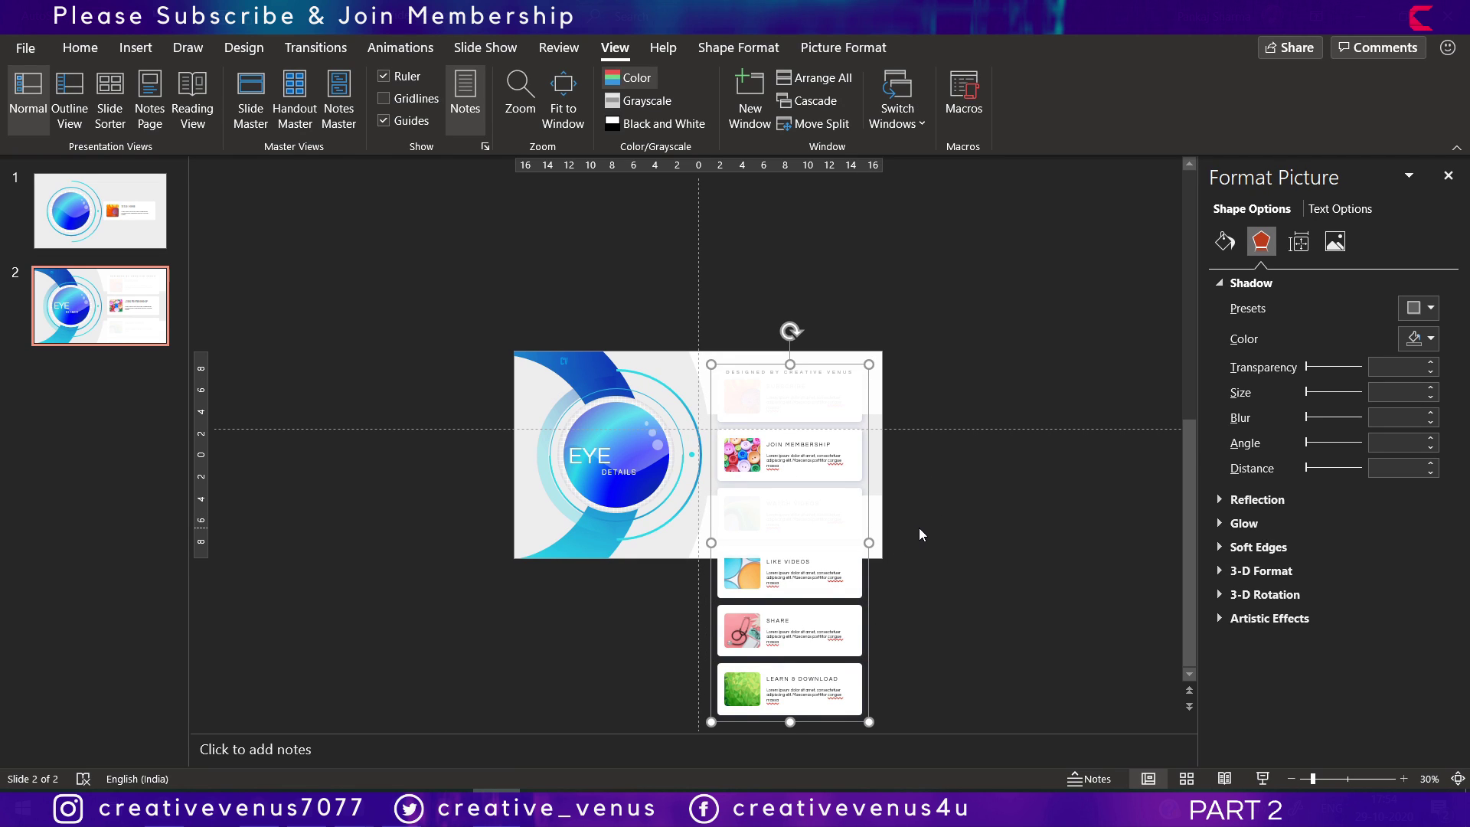
Move the card group straight down until all of its cards lie completely below the slide.
{"action": "key", "text": "Down"}
{"action": "key", "text": "Down"}
{"action": "key", "text": "Down"}
{"action": "key", "text": "Down"}
{"action": "key", "text": "Down"}
{"action": "key", "text": "Down"}
{"action": "key", "text": "Down"}
{"action": "key", "text": "Down"}
{"action": "key", "text": "Down"}
{"action": "key", "text": "Down"}
{"action": "key", "text": "Down"}
{"action": "key", "text": "Down"}
{"action": "key", "text": "Down"}
{"action": "key", "text": "Down"}
{"action": "key", "text": "Down"}
{"action": "key", "text": "Down"}
{"action": "key", "text": "Down"}
{"action": "key", "text": "Down"}
{"action": "key", "text": "Down"}
{"action": "key", "text": "Down"}
{"action": "key", "text": "Down"}
{"action": "key", "text": "Down"}
{"action": "key", "text": "Down"}
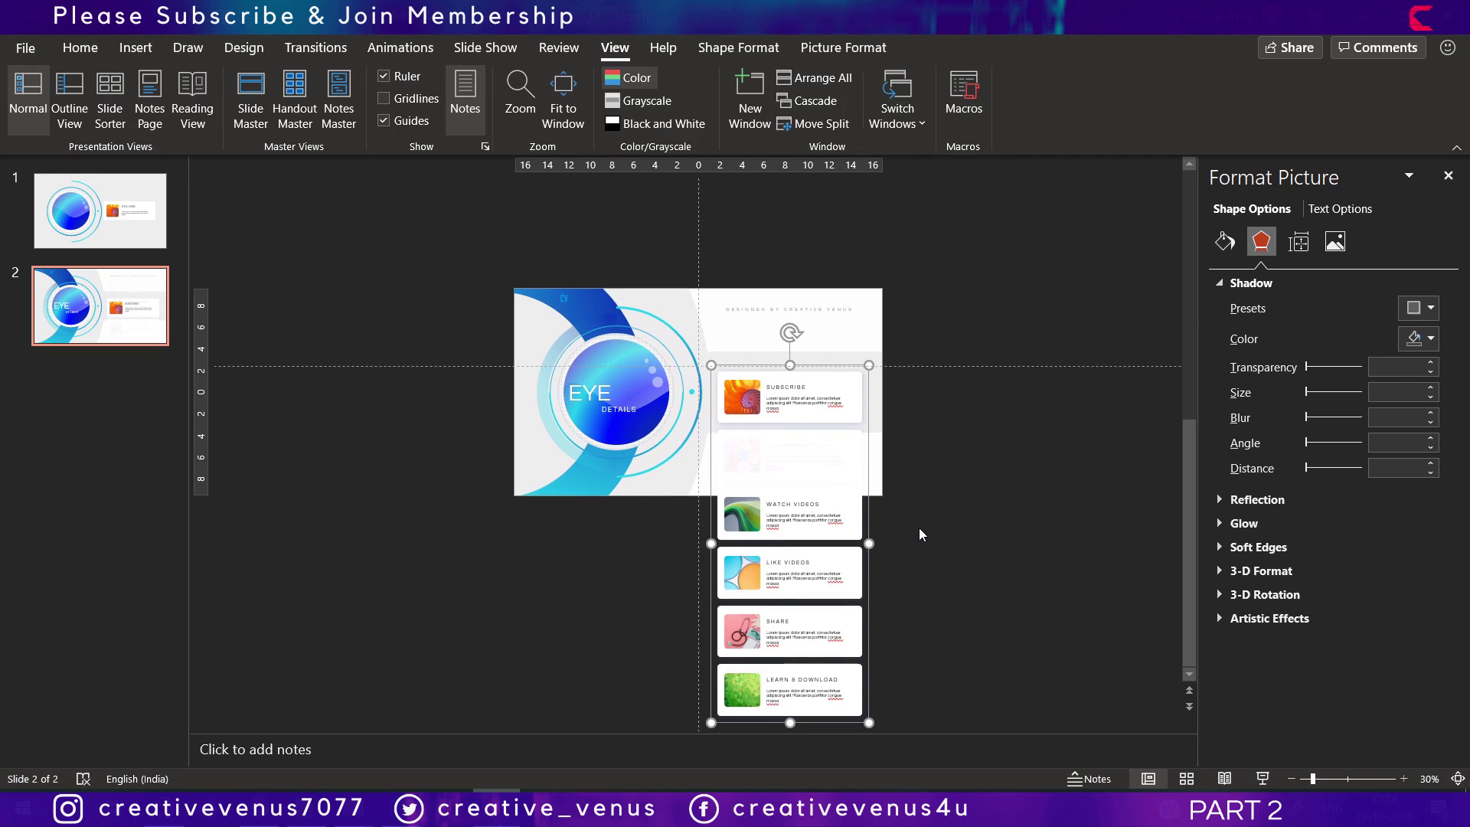
{"action": "left_click", "coordinate": [1403, 779]}
{"action": "left_click", "coordinate": [1403, 779]}
{"action": "left_click", "coordinate": [1403, 778]}
{"action": "left_click", "coordinate": [1403, 779]}
{"action": "scroll", "coordinate": [1056, 272], "scroll_direction": "up", "scroll_amount": 3}
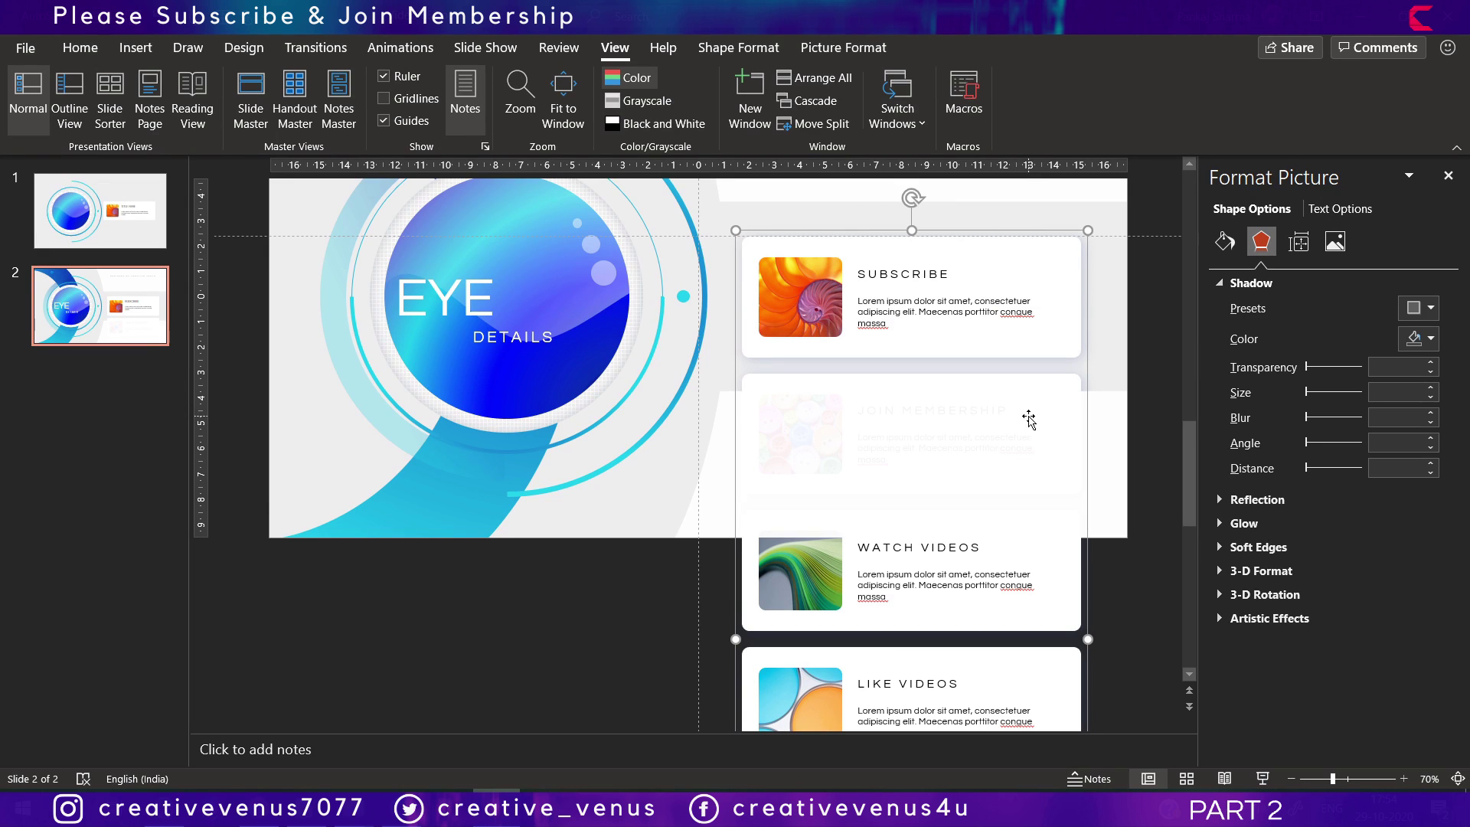
{"action": "key", "text": "Down"}
{"action": "key", "text": "Down"}
{"action": "key", "text": "Down"}
{"action": "key", "text": "Down"}
{"action": "key", "text": "Down"}
{"action": "key", "text": "Down"}
{"action": "key", "text": "Down"}
{"action": "key", "text": "Down"}
{"action": "key", "text": "Down"}
{"action": "key", "text": "Down"}
{"action": "key", "text": "Down"}
{"action": "key", "text": "Down"}
{"action": "key", "text": "Down"}
{"action": "key", "text": "Down"}
{"action": "key", "text": "Down"}
{"action": "key", "text": "Down"}
{"action": "key", "text": "Down"}
{"action": "key", "text": "Down"}
{"action": "key", "text": "Down"}
{"action": "key", "text": "Down"}
{"action": "key", "text": "Down"}
{"action": "key", "text": "Down"}
{"action": "key", "text": "Down"}
{"action": "key", "text": "Down"}
{"action": "key", "text": "Down"}
{"action": "key", "text": "Down"}
{"action": "key", "text": "Down"}
{"action": "key", "text": "Down"}
{"action": "key", "text": "Down"}
{"action": "key", "text": "Down"}
{"action": "key", "text": "Down"}
{"action": "key", "text": "Down"}
{"action": "key", "text": "Down"}
{"action": "key", "text": "Down"}
{"action": "key", "text": "Down"}
{"action": "key", "text": "Down"}
{"action": "key", "text": "Down"}
{"action": "key", "text": "Down"}
{"action": "key", "text": "Down"}
{"action": "key", "text": "Down"}
{"action": "key", "text": "Down"}
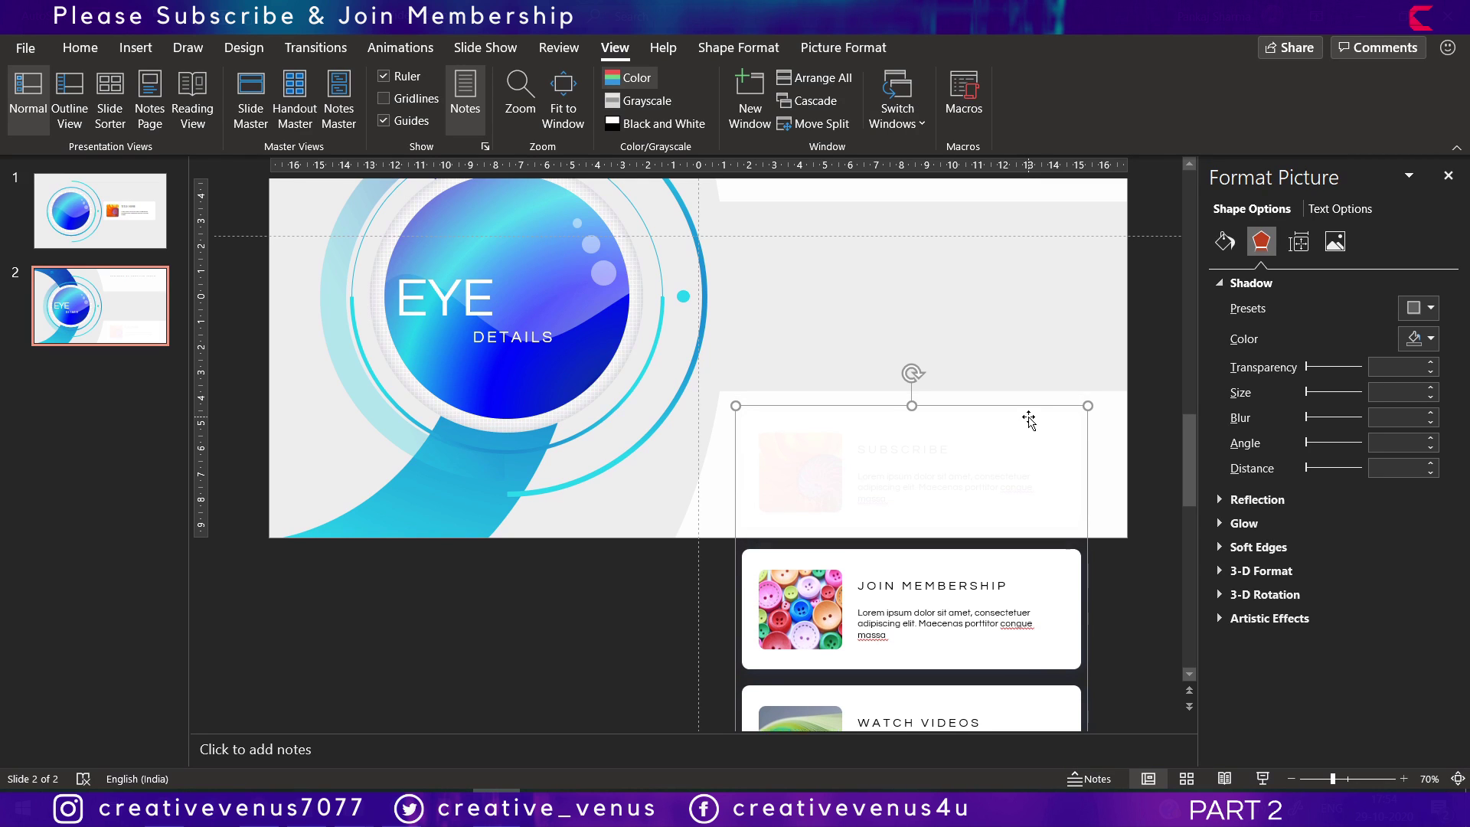
{"action": "key", "text": "Down"}
{"action": "key", "text": "Down"}
{"action": "key", "text": "Down"}
{"action": "key", "text": "Down"}
{"action": "key", "text": "Down"}
{"action": "key", "text": "Down"}
{"action": "key", "text": "Down"}
{"action": "key", "text": "Down"}
{"action": "key", "text": "Down"}
{"action": "key", "text": "Down"}
{"action": "key", "text": "Down"}
{"action": "key", "text": "Down"}
{"action": "key", "text": "Down"}
{"action": "key", "text": "Down"}
{"action": "key", "text": "Down"}
{"action": "key", "text": "Down"}
{"action": "key", "text": "Down"}
{"action": "key", "text": "Down"}
{"action": "key", "text": "Down"}
{"action": "key", "text": "Down"}
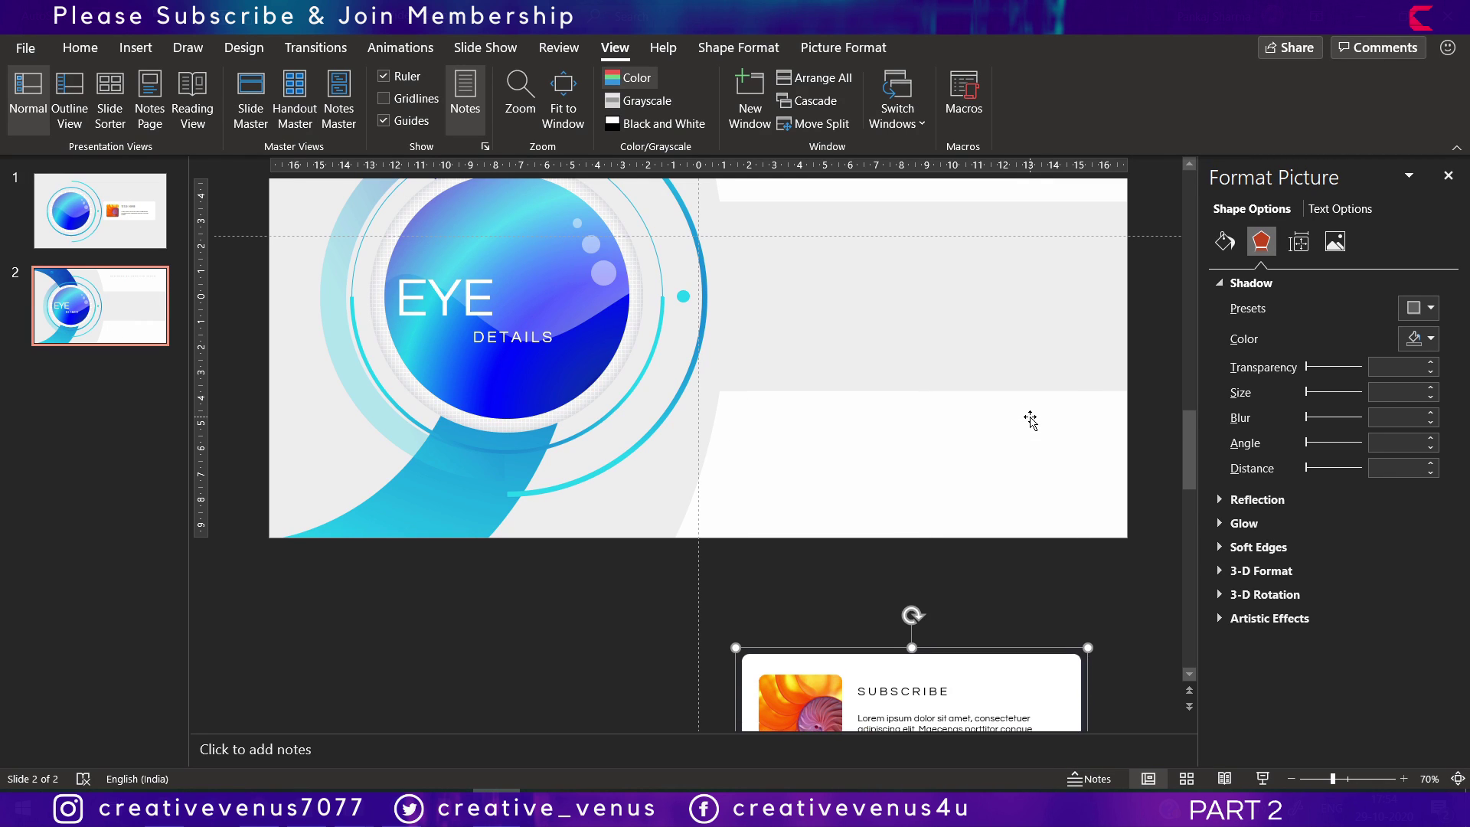
Insert a text box inside the empty grey window of the white panel reading LETS BEGIN.
{"action": "left_click", "coordinate": [880, 585]}
{"action": "left_click", "coordinate": [135, 47]}
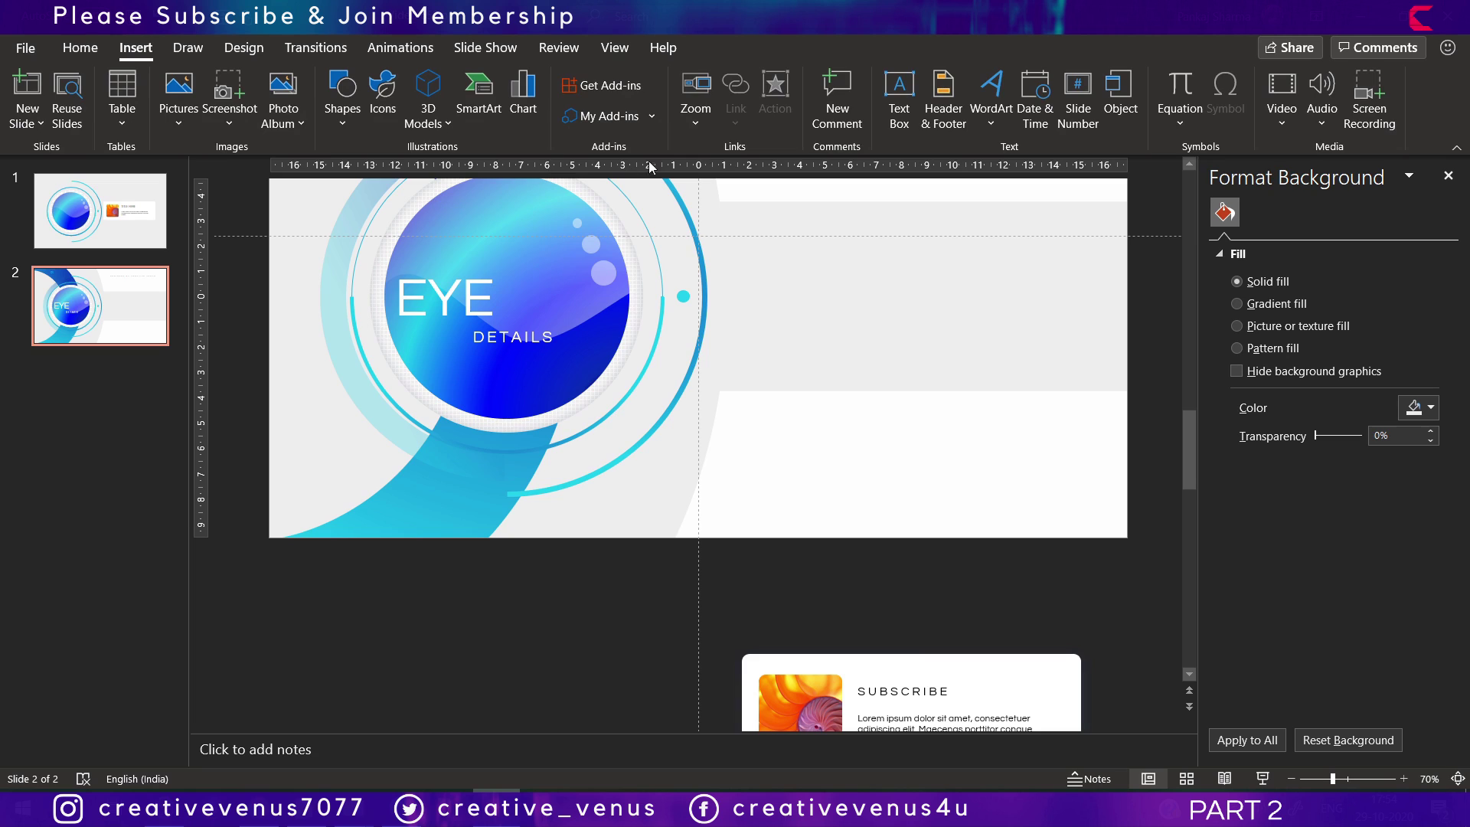
{"action": "left_click", "coordinate": [898, 115]}
{"action": "left_click_drag", "start_coordinate": [801, 310], "coordinate": [1064, 358]}
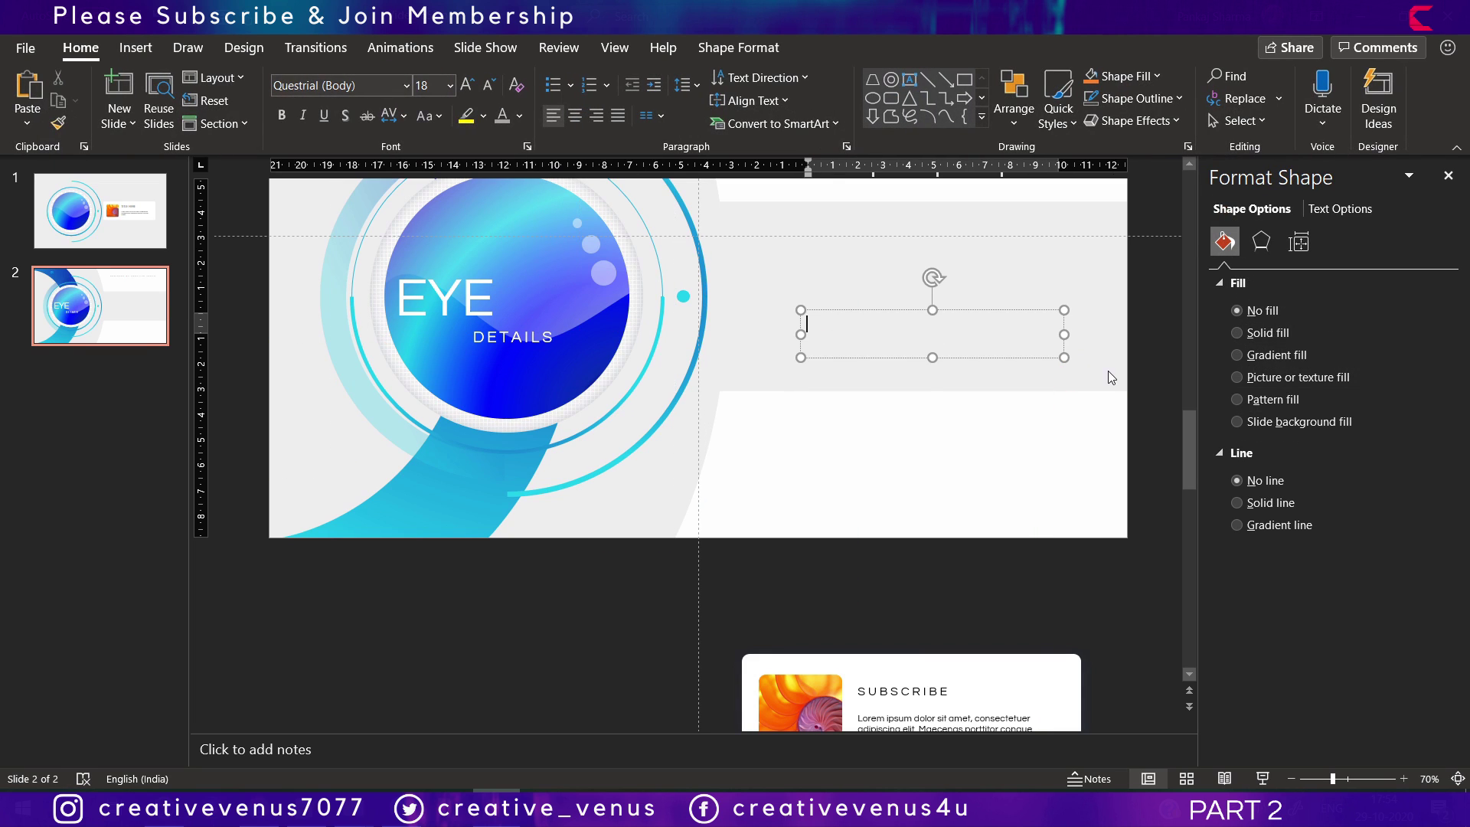
{"action": "type", "text": "IE"}
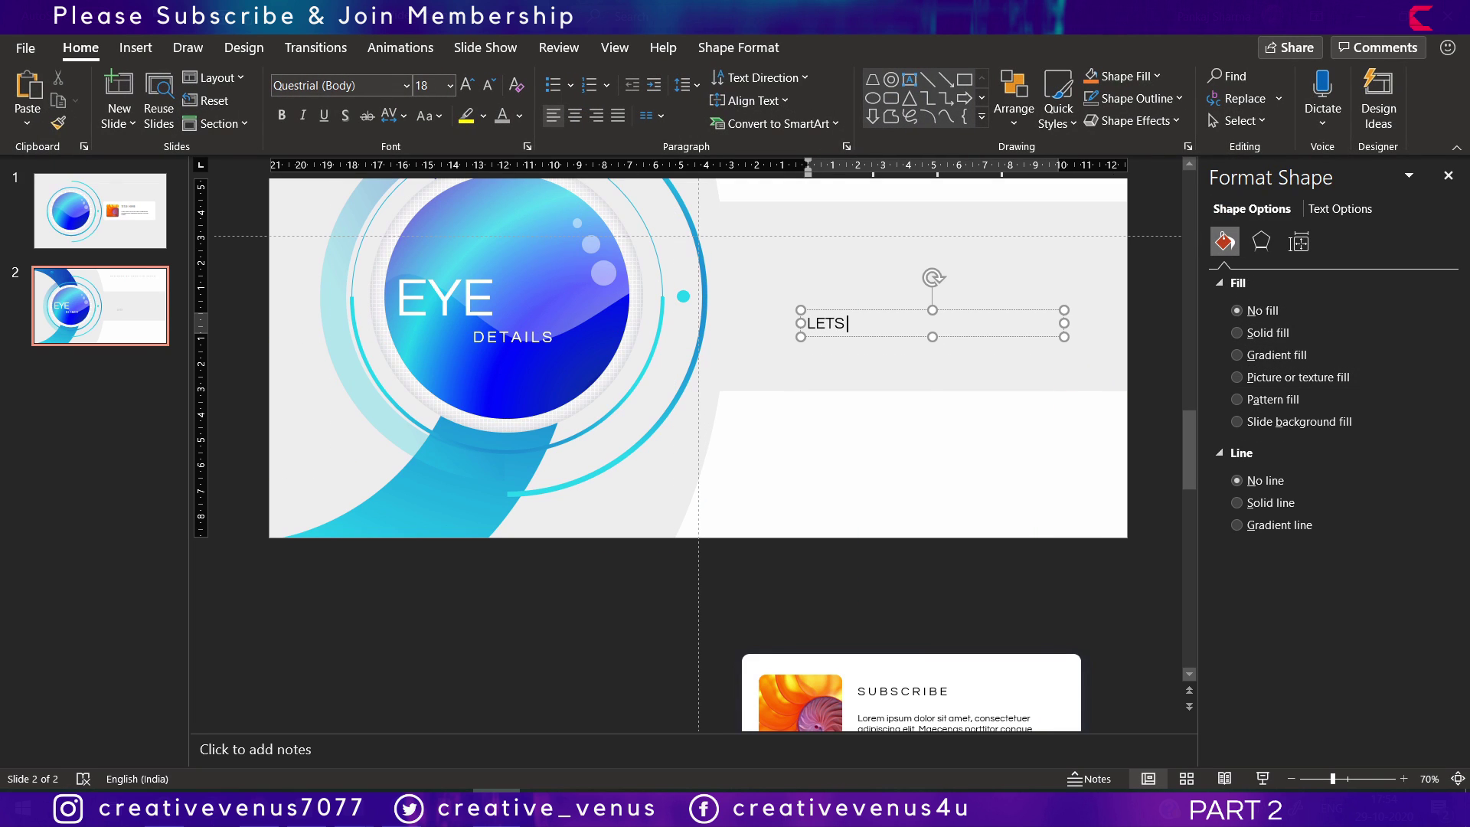
{"action": "type", "text": "TS BEGIN"}
Centre the LETS BEGIN text, enlarge it to 40 pt and correct its spelling to LET'S BEGIN.
{"action": "key", "text": "ctrl+a"}
{"action": "key", "text": "ctrl+e"}
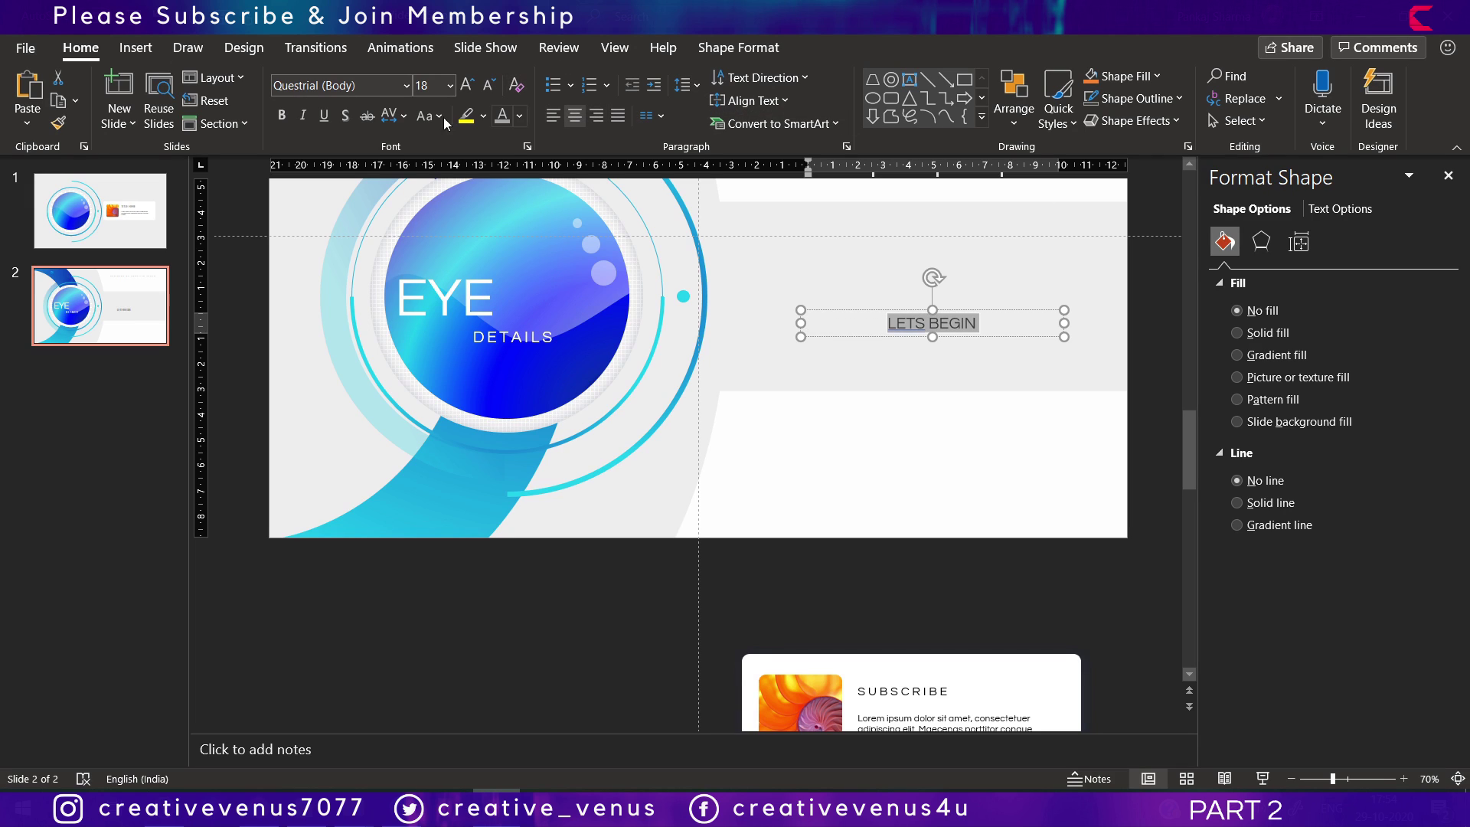
{"action": "left_click", "coordinate": [467, 85]}
{"action": "left_click", "coordinate": [466, 84]}
{"action": "left_click", "coordinate": [466, 84]}
{"action": "left_click", "coordinate": [466, 84]}
{"action": "left_click", "coordinate": [467, 84]}
{"action": "left_click", "coordinate": [466, 84]}
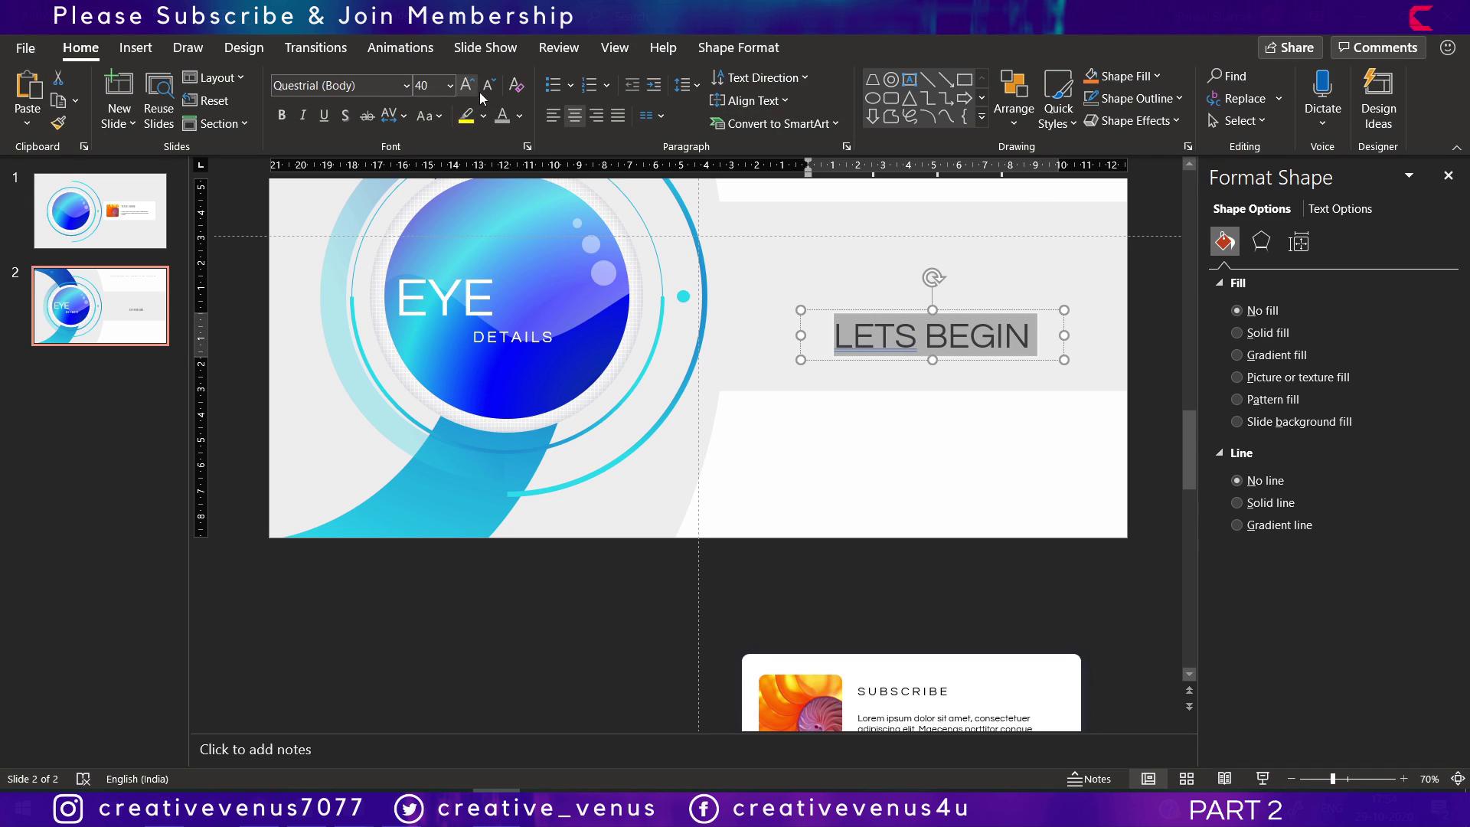
{"action": "left_click", "coordinate": [888, 335]}
{"action": "right_click", "coordinate": [888, 334]}
{"action": "left_click", "coordinate": [1106, 276]}
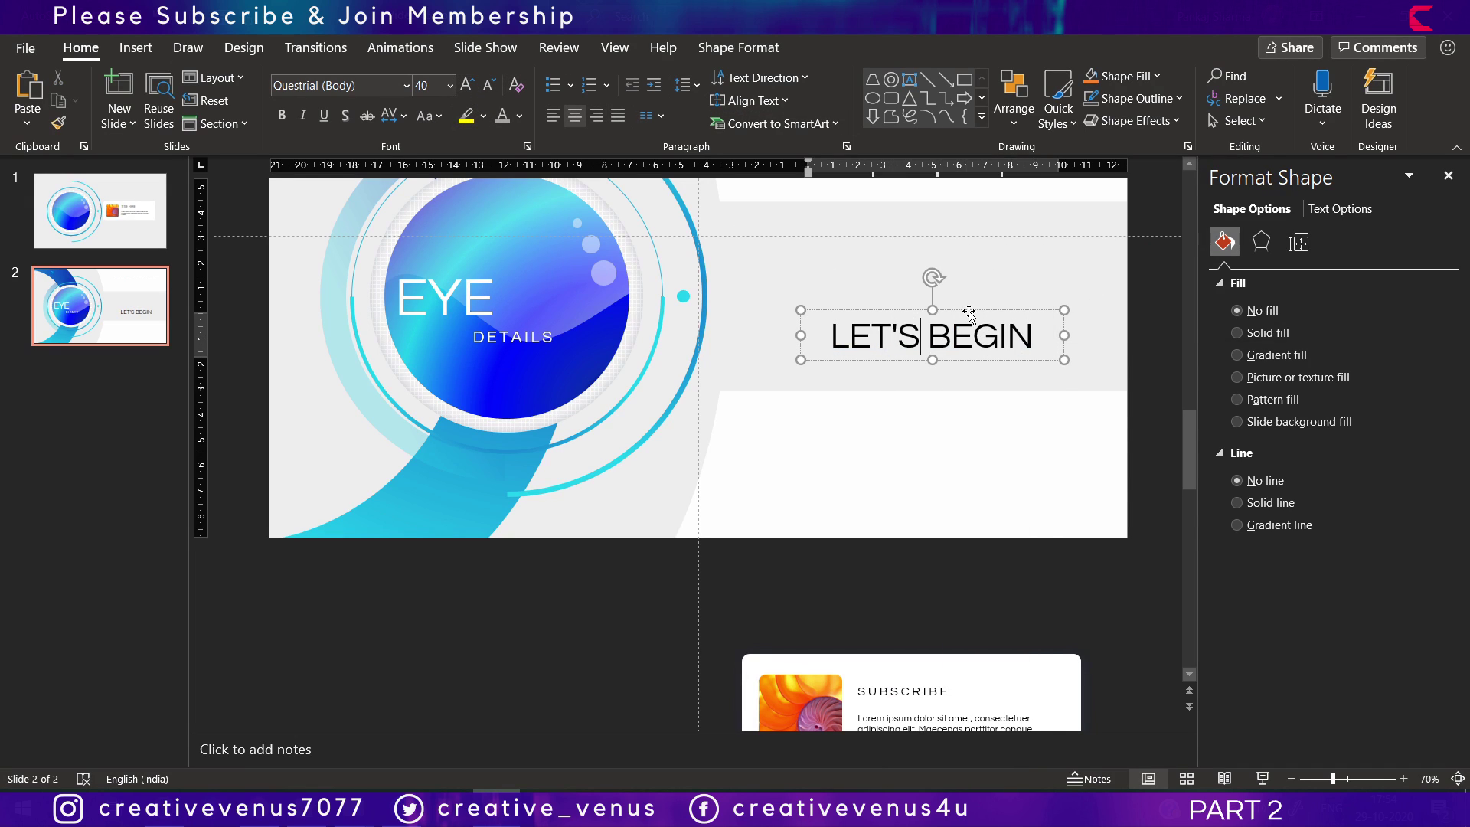
Reposition the LET'S BEGIN text box within the window and colour BEGIN blue and LET'S grey.
{"action": "left_click_drag", "start_coordinate": [969, 314], "coordinate": [1022, 286]}
{"action": "left_click", "coordinate": [518, 116]}
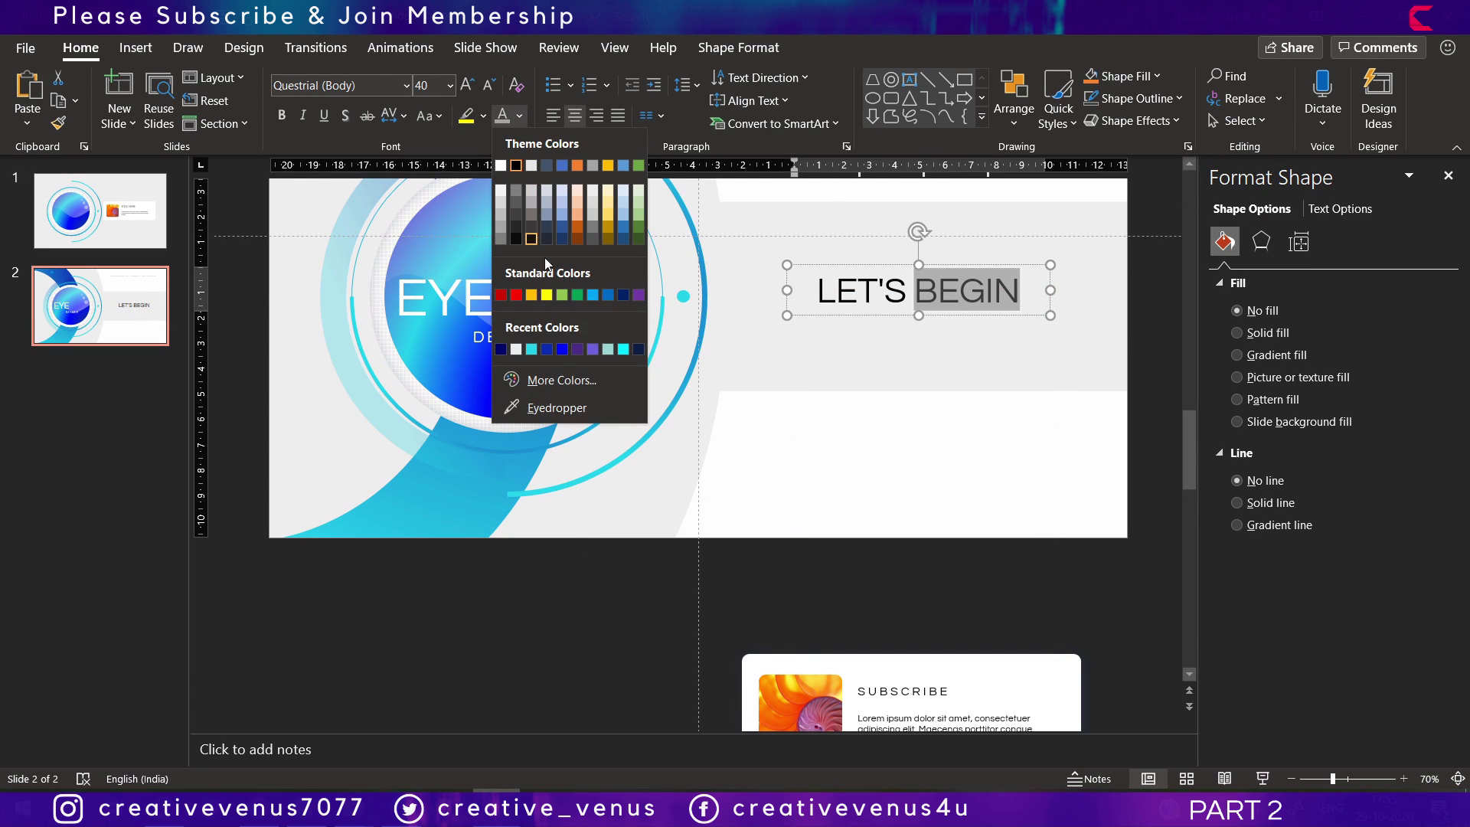
{"action": "left_click", "coordinate": [547, 350]}
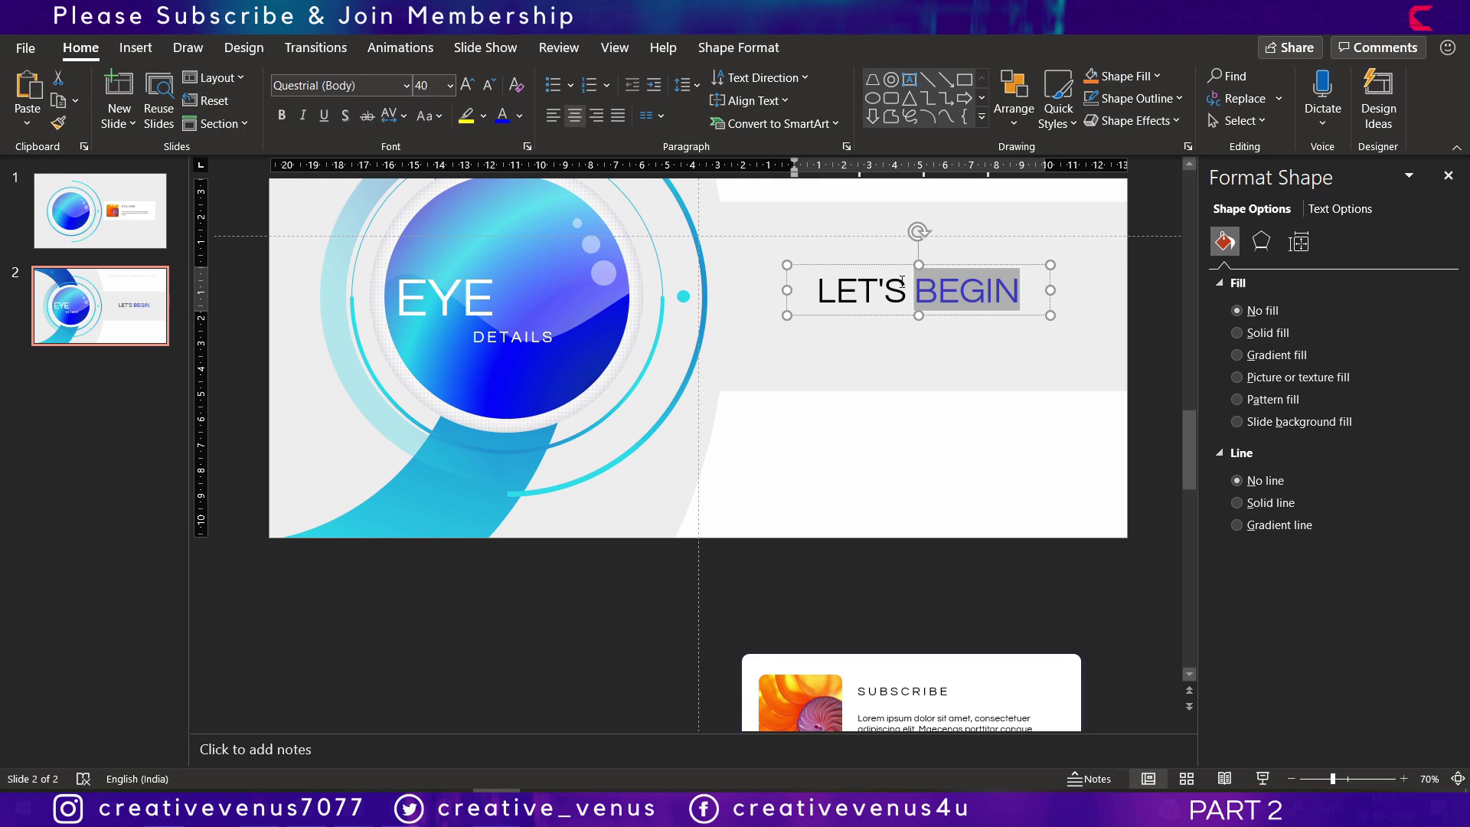
{"action": "double_click", "coordinate": [901, 281]}
{"action": "left_click", "coordinate": [518, 116]}
{"action": "left_click", "coordinate": [496, 237]}
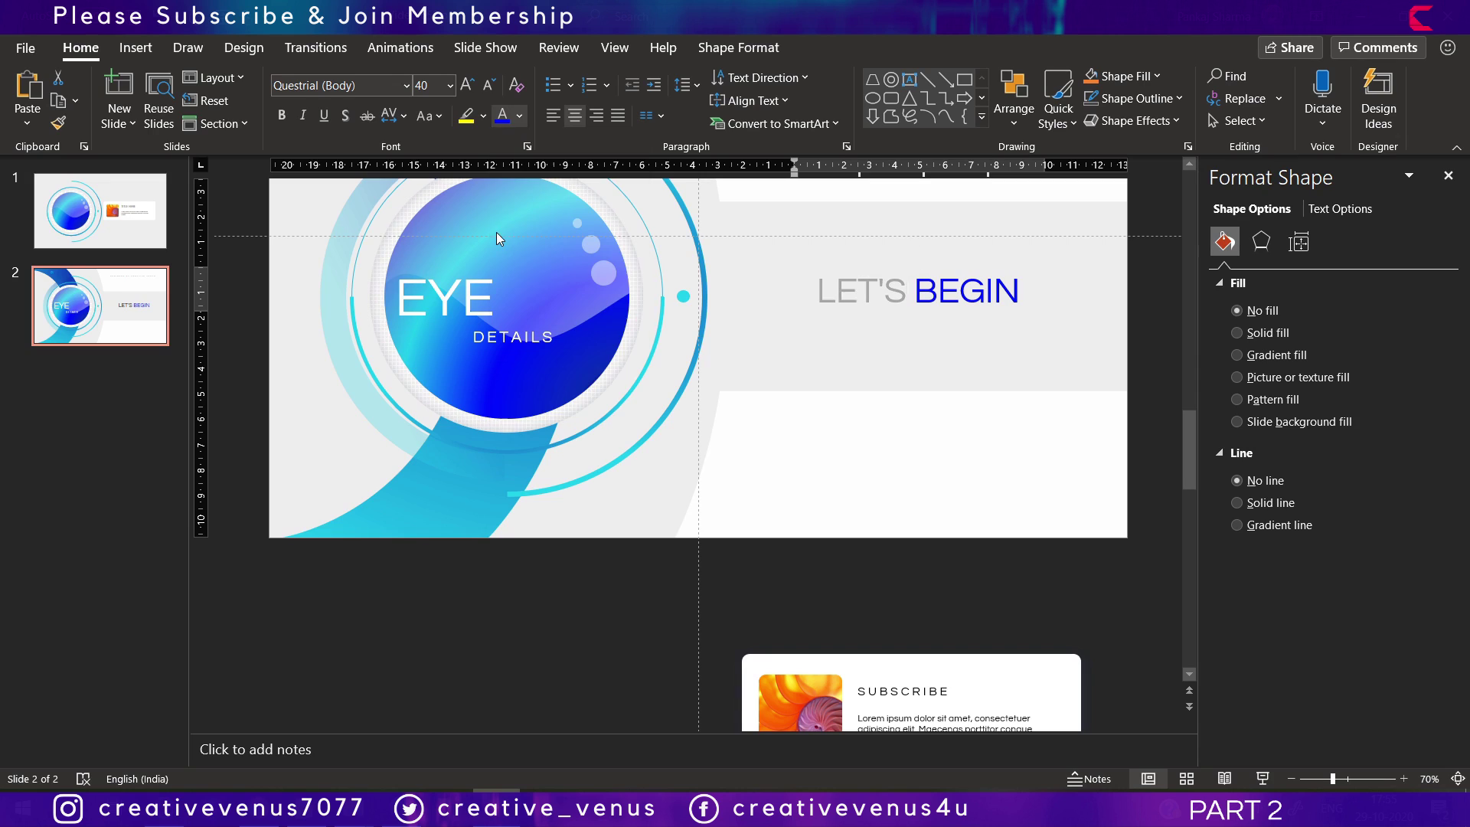
{"action": "left_click", "coordinate": [1070, 298]}
{"action": "left_click", "coordinate": [985, 293]}
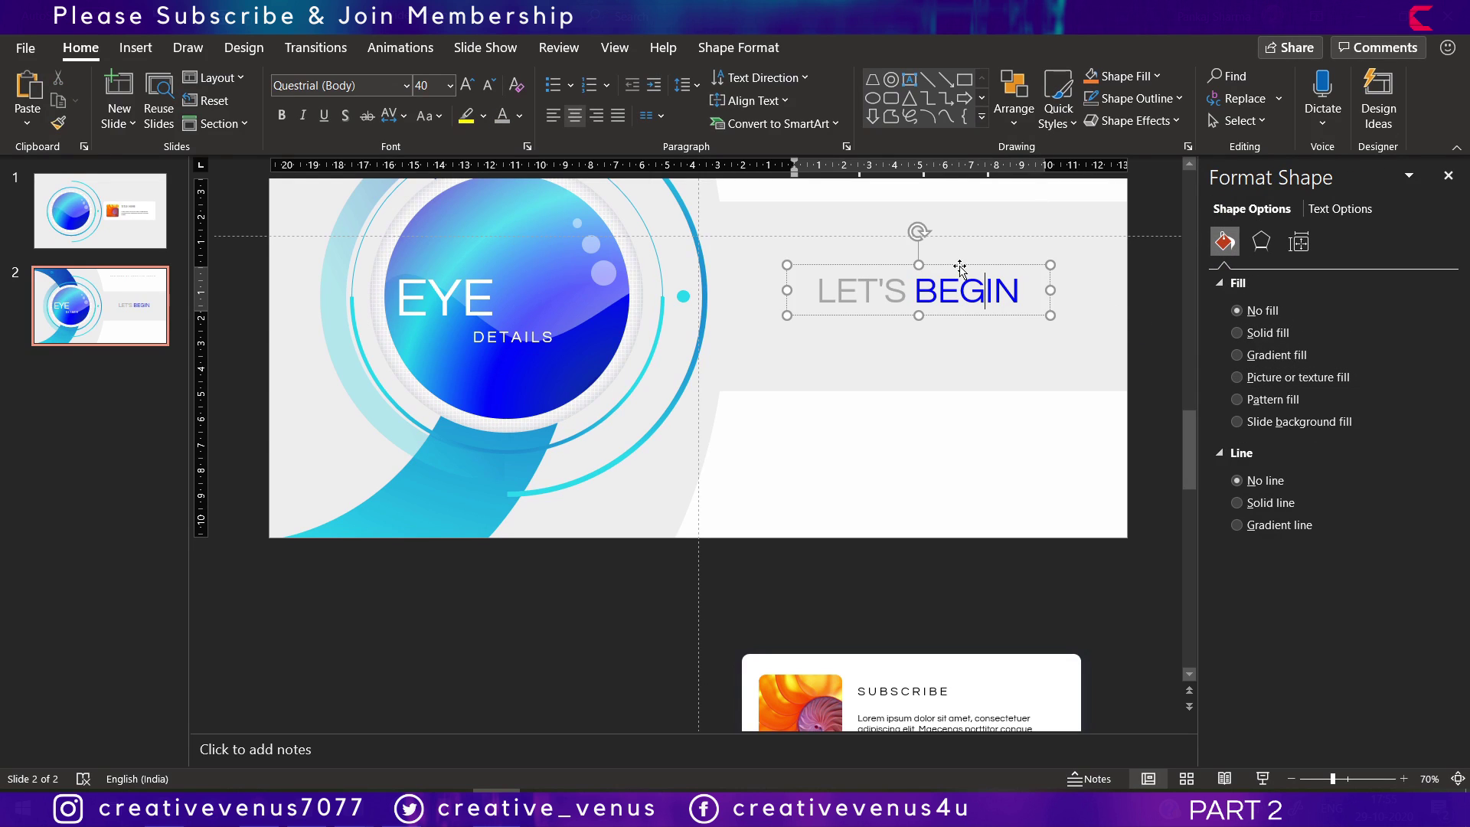
Group LET'S BEGIN with the cards below the slide, raise the group until the heading fills the window, and send it behind the white panel.
{"action": "left_click_drag", "start_coordinate": [959, 267], "coordinate": [944, 530]}
{"action": "left_click", "coordinate": [958, 665]}
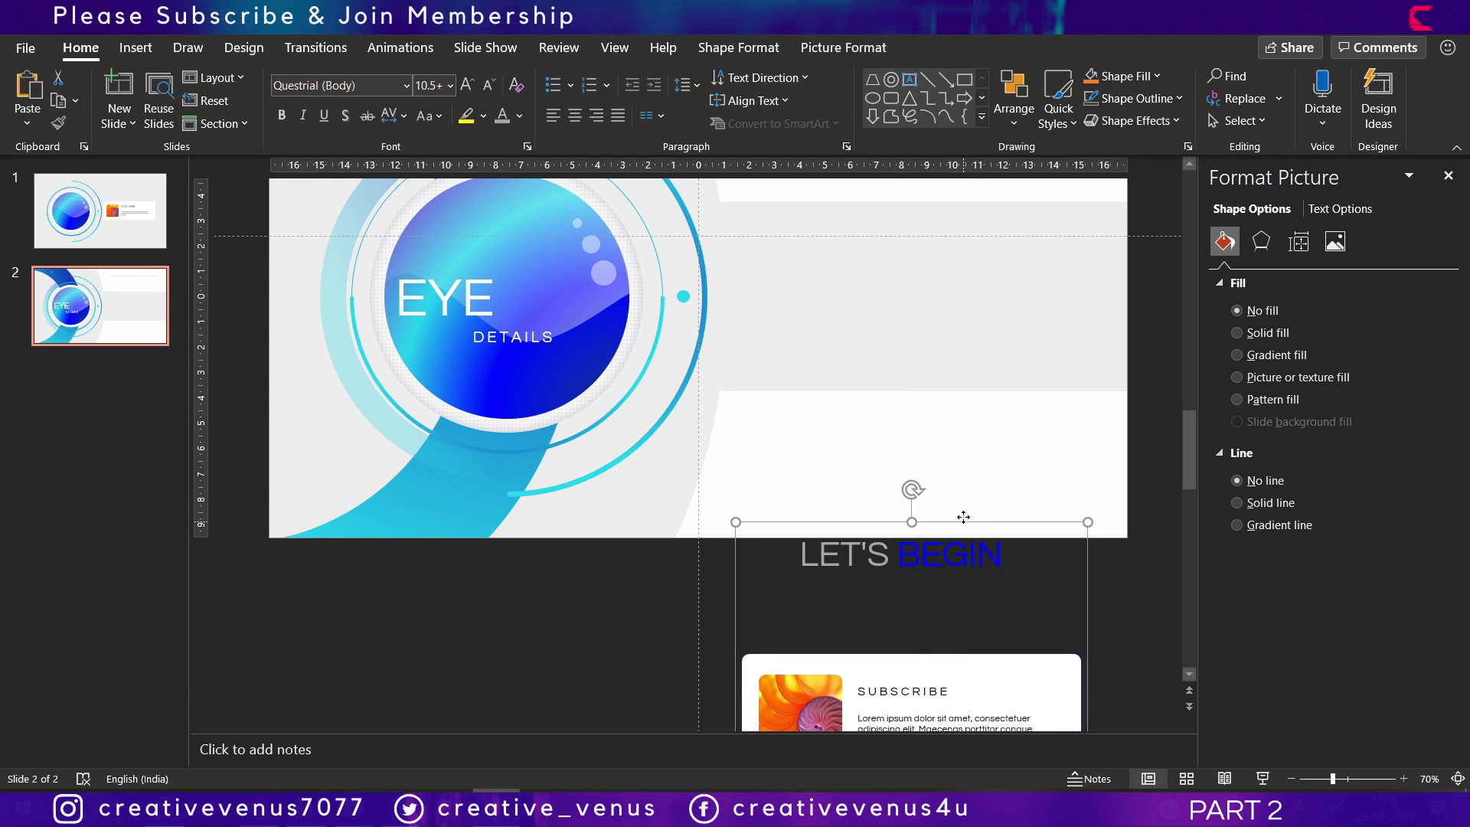
{"action": "left_click_drag", "start_coordinate": [961, 509], "coordinate": [967, 265]}
{"action": "right_click", "coordinate": [967, 283]}
{"action": "key", "text": "Escape"}
{"action": "right_click", "coordinate": [967, 265]}
{"action": "left_click", "coordinate": [1064, 457]}
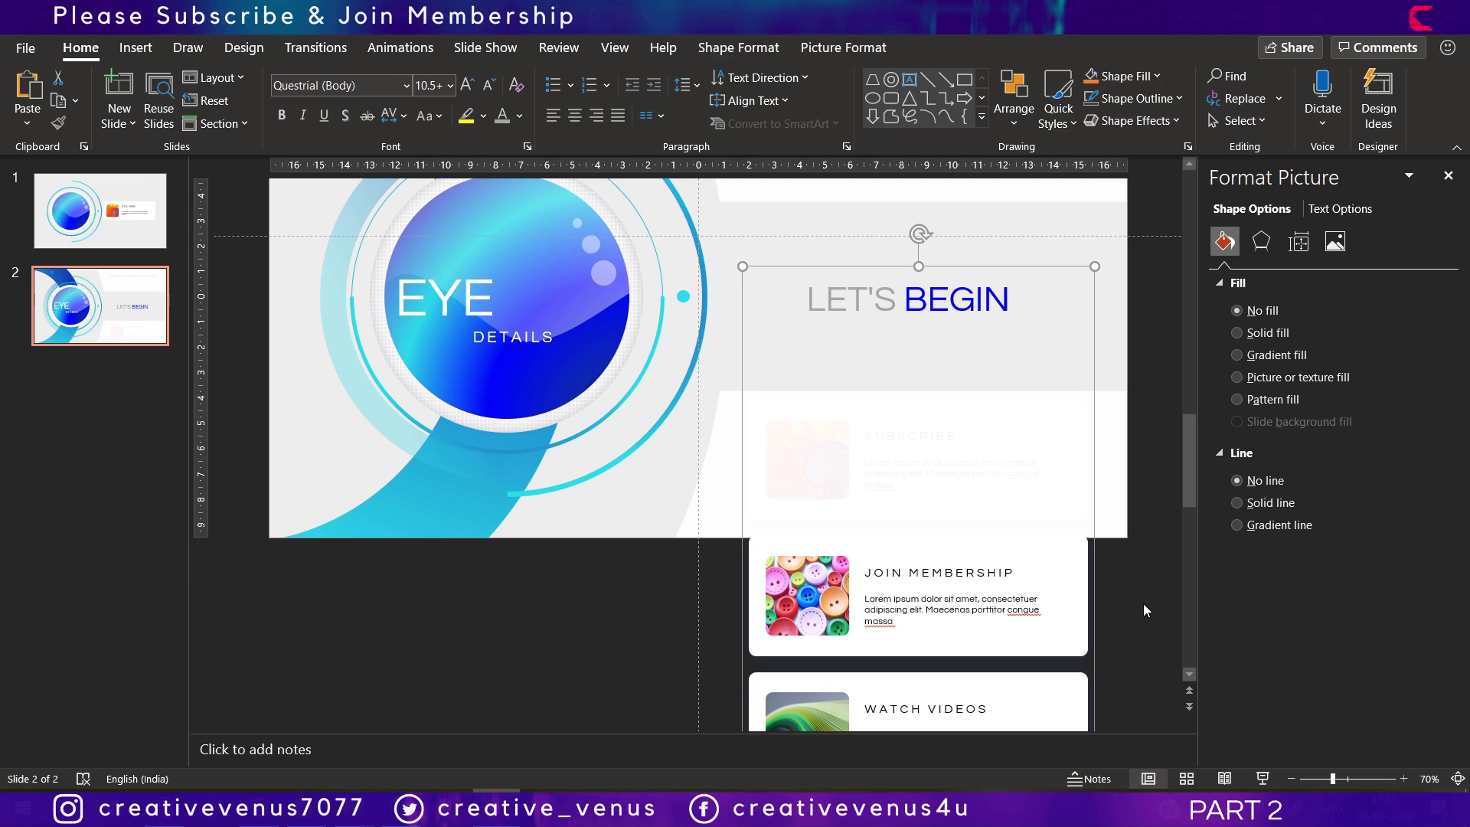
Move the heading and card group back below the slide, and undo that move.
{"action": "left_click", "coordinate": [1023, 469]}
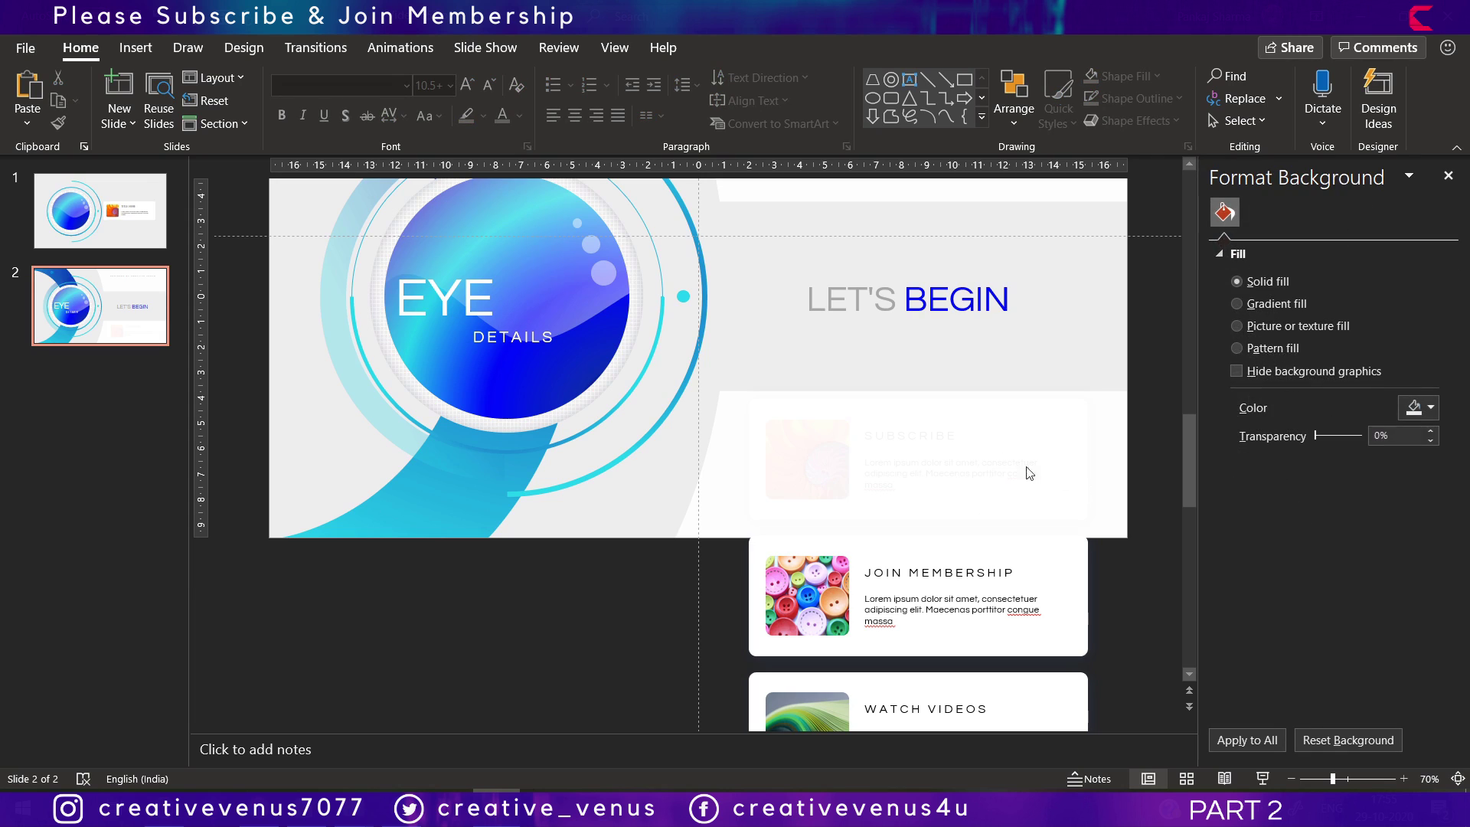
{"action": "left_click", "coordinate": [1070, 594]}
{"action": "left_click_drag", "start_coordinate": [1004, 268], "coordinate": [1008, 532]}
{"action": "left_click", "coordinate": [233, 472]}
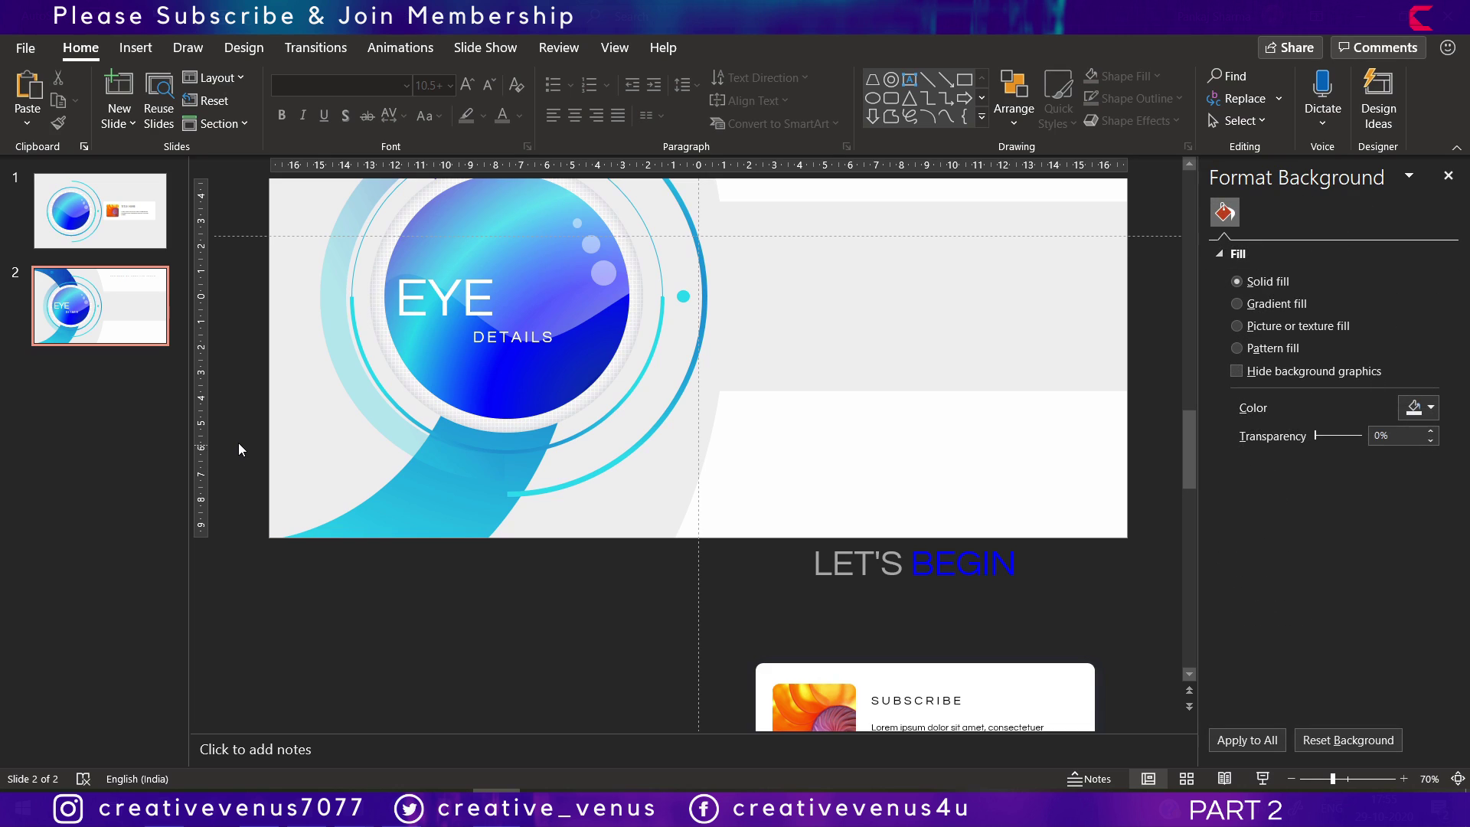
{"action": "left_click", "coordinate": [982, 564]}
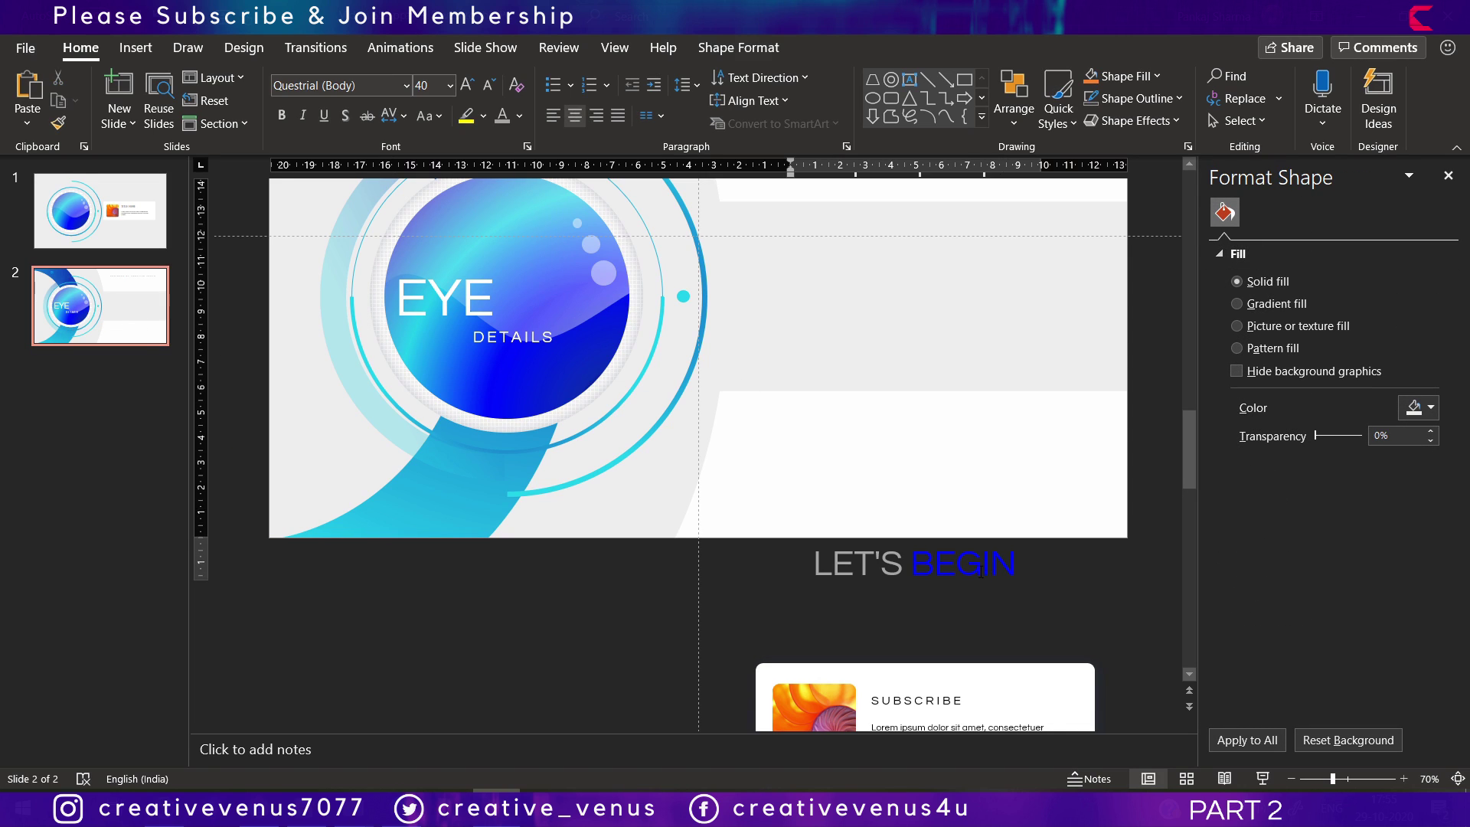
{"action": "left_click", "coordinate": [1085, 530]}
{"action": "key", "text": "ctrl+z"}
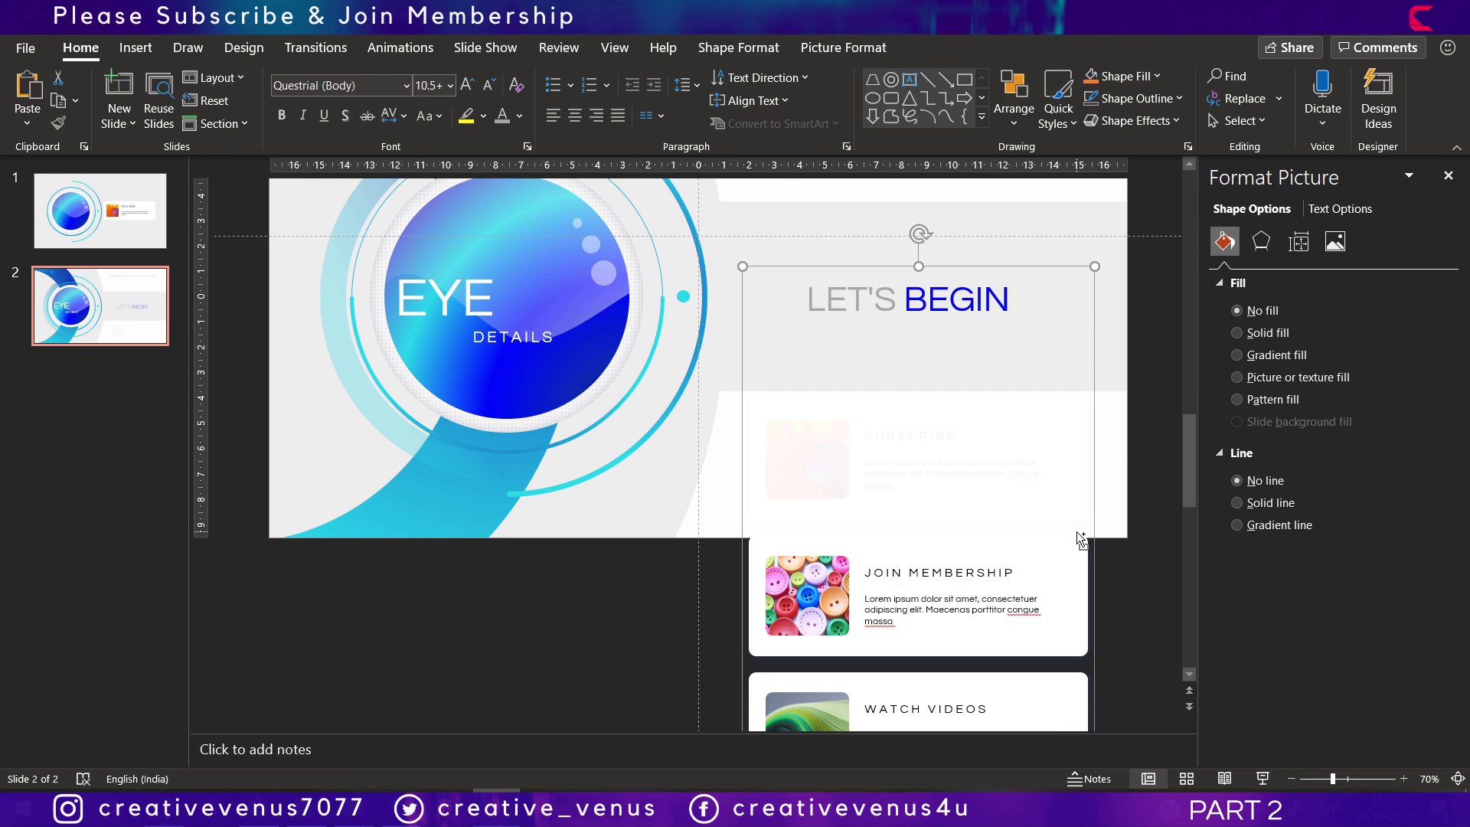
Duplicate slide 2 and shift the card group up on the copy until the SUBSCRIBE card sits centred in the window.
{"action": "key", "text": "Escape"}
{"action": "right_click", "coordinate": [90, 339]}
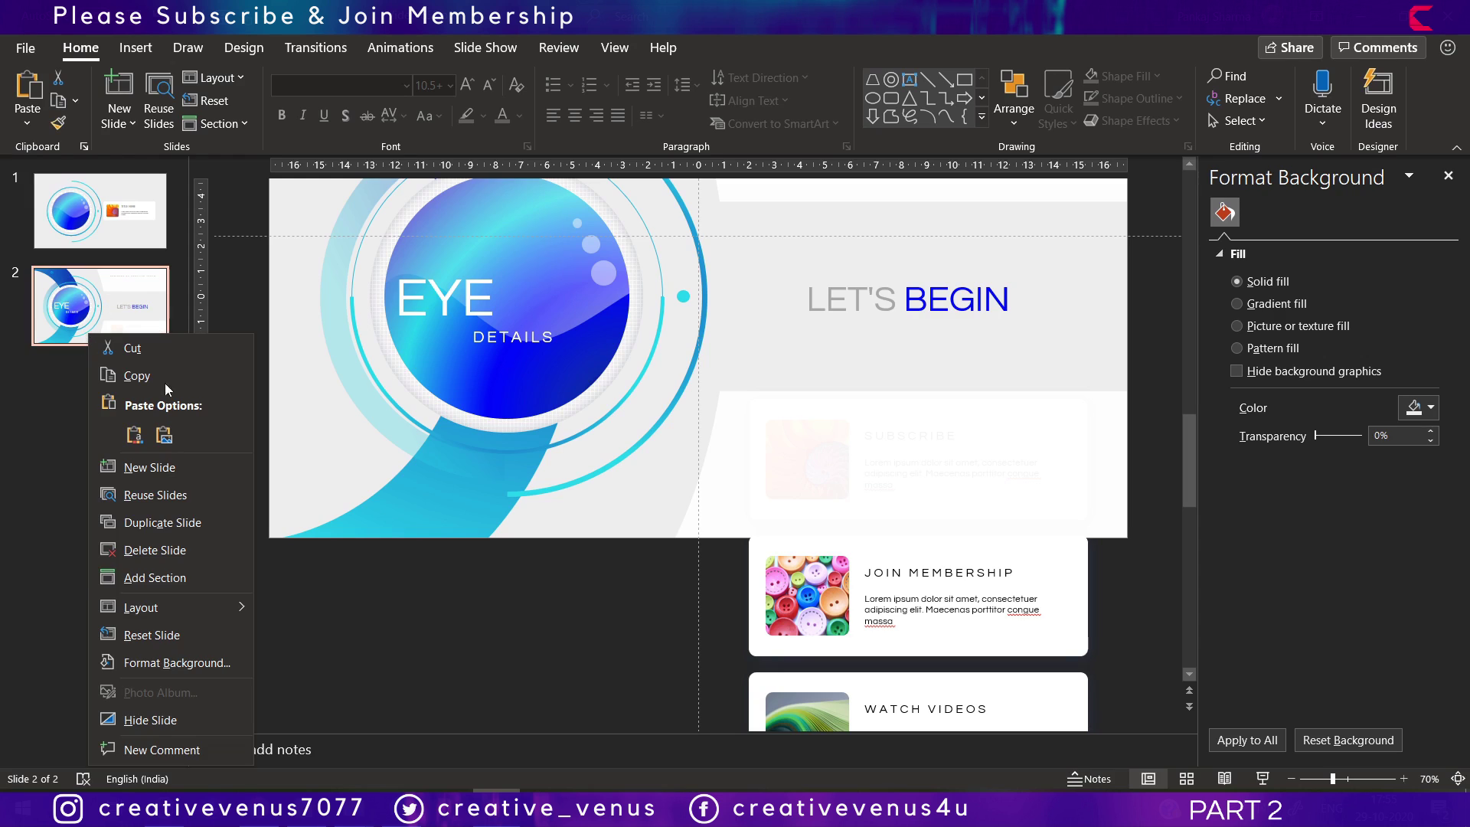
{"action": "left_click", "coordinate": [169, 524]}
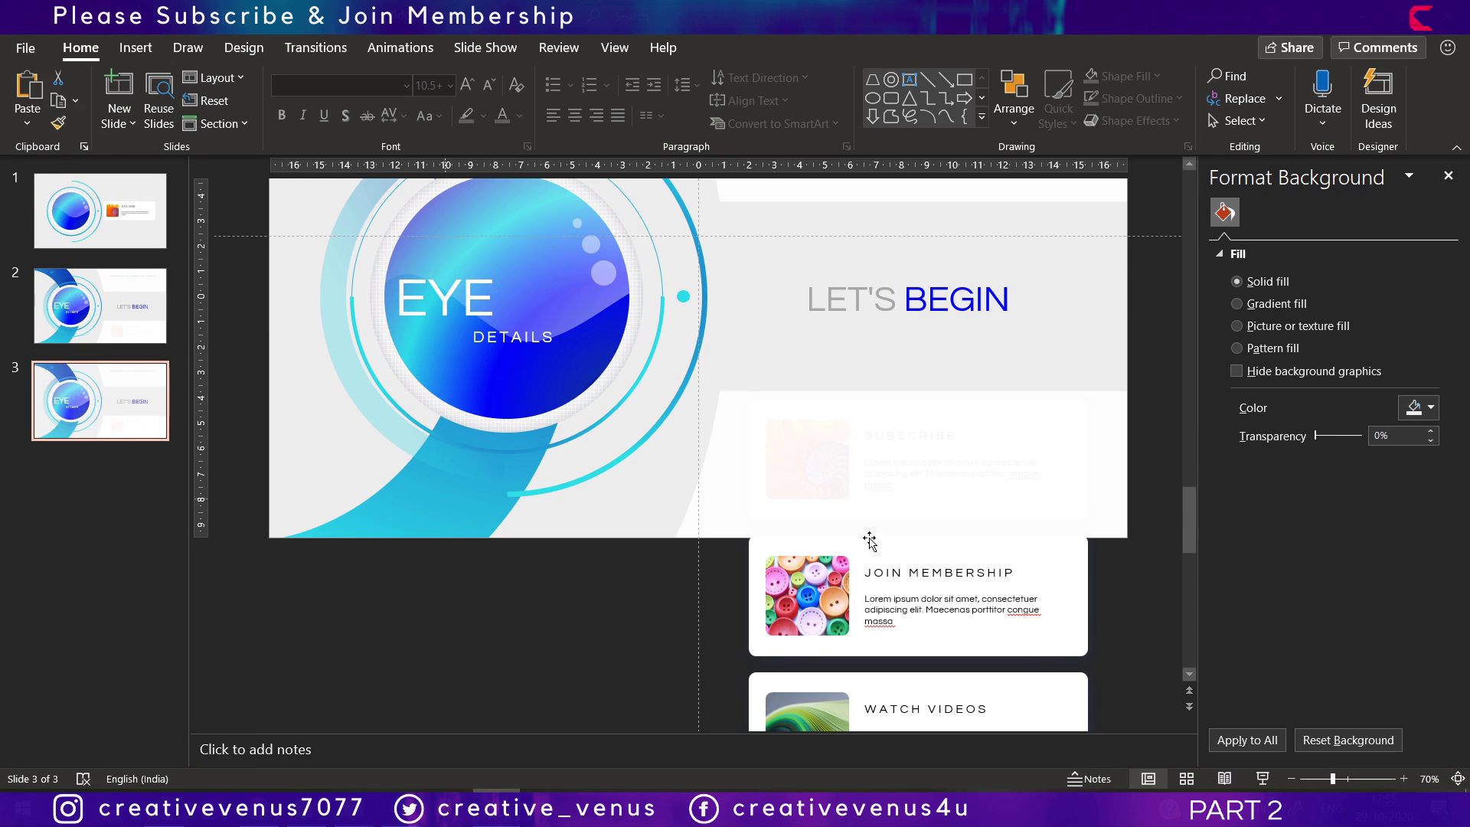
{"action": "left_click", "coordinate": [1080, 610]}
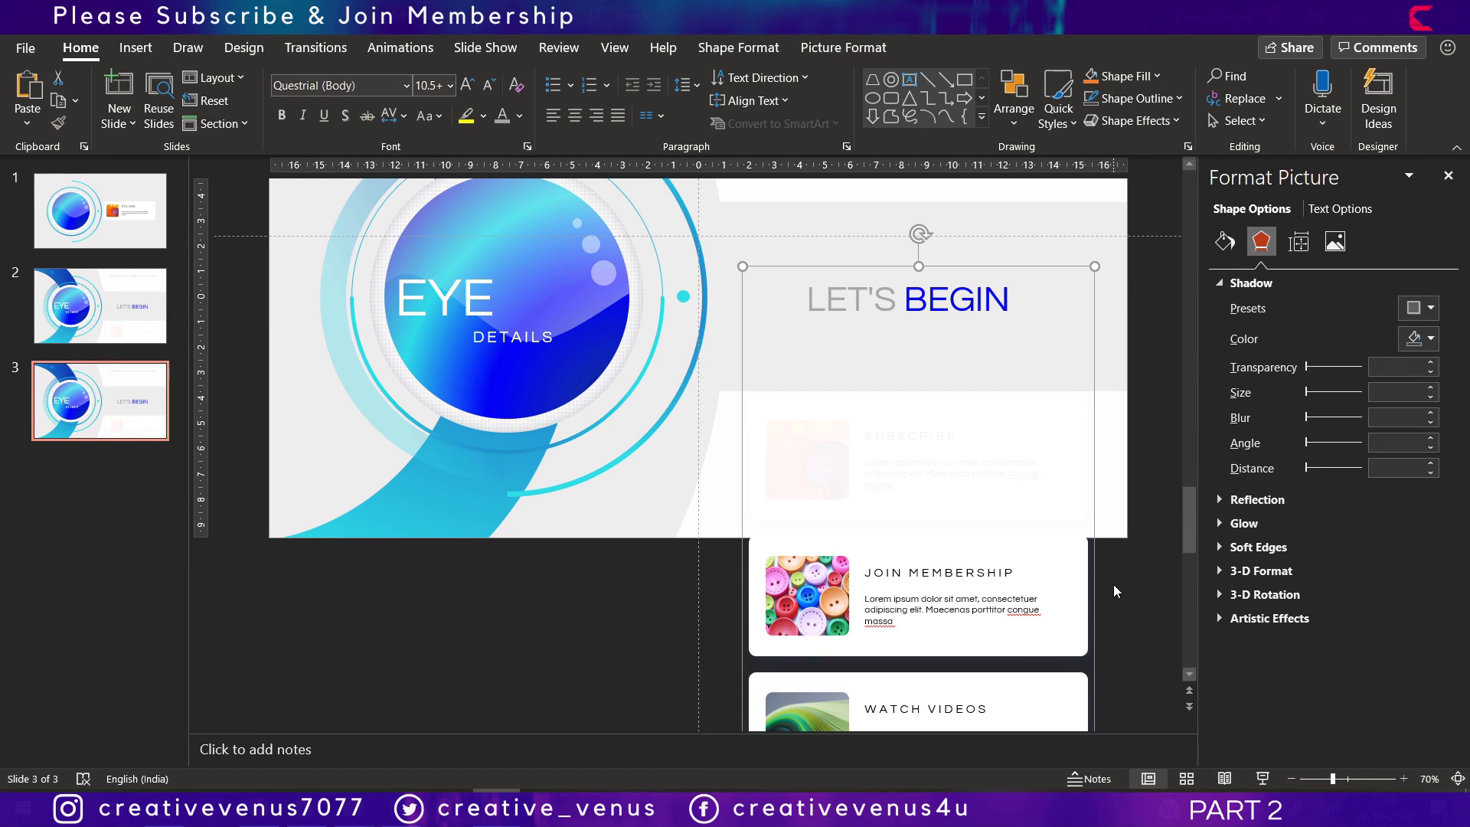
{"action": "key", "text": "Up"}
{"action": "key", "text": "Up"}
{"action": "key", "text": "Up"}
{"action": "key", "text": "Up"}
{"action": "key", "text": "Up"}
{"action": "key", "text": "Up"}
{"action": "key", "text": "Up"}
{"action": "key", "text": "Up"}
{"action": "key", "text": "Up"}
{"action": "key", "text": "Up"}
{"action": "key", "text": "Up"}
{"action": "key", "text": "Up"}
{"action": "key", "text": "Up"}
{"action": "key", "text": "Up"}
{"action": "key", "text": "Up"}
{"action": "key", "text": "Up"}
{"action": "key", "text": "Up"}
{"action": "key", "text": "Up"}
{"action": "key", "text": "Up"}
{"action": "key", "text": "Up"}
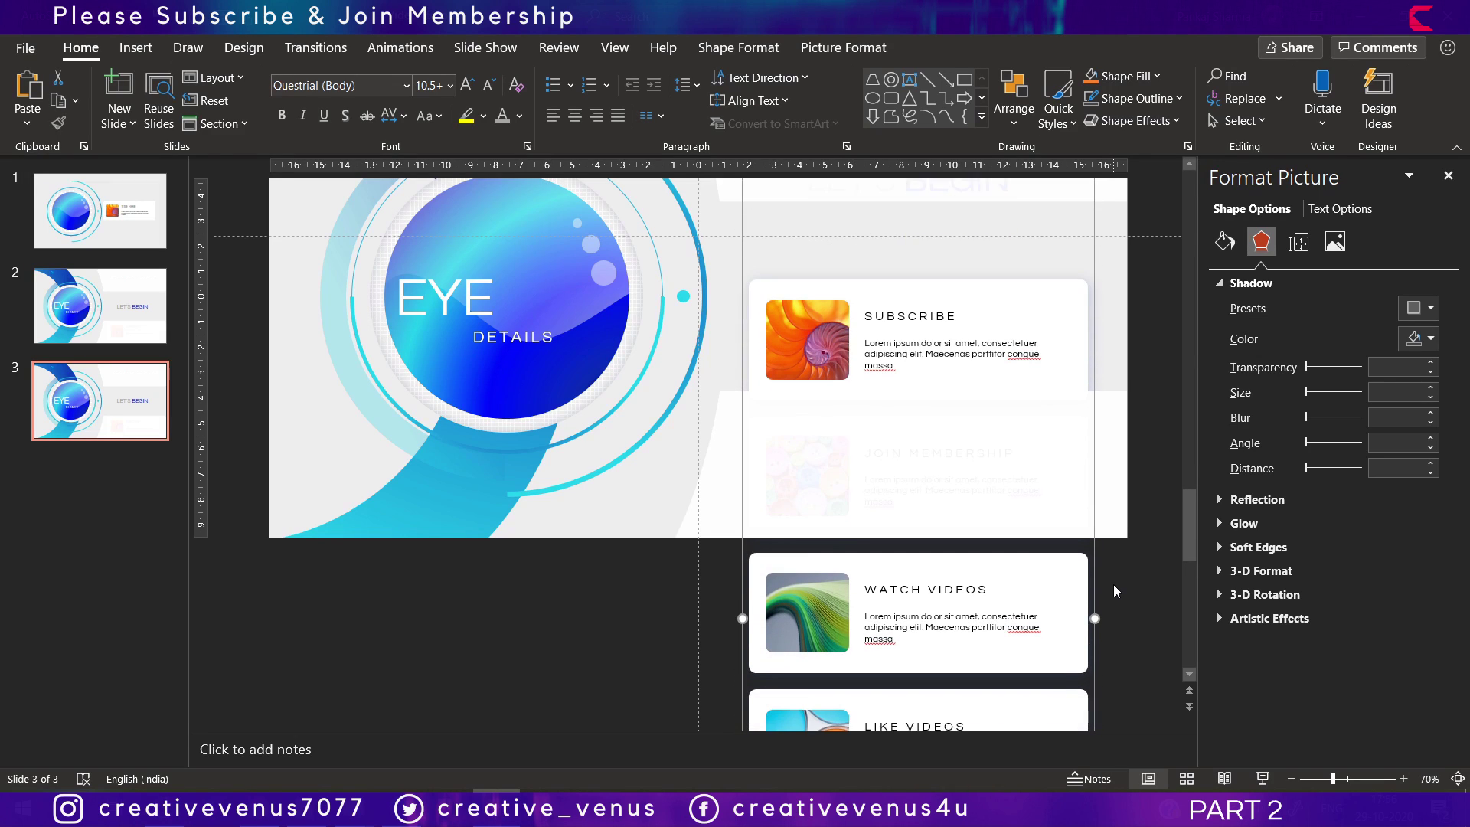
{"action": "key", "text": "Up"}
{"action": "key", "text": "Up"}
{"action": "key", "text": "Up"}
{"action": "key", "text": "Up"}
{"action": "key", "text": "Up"}
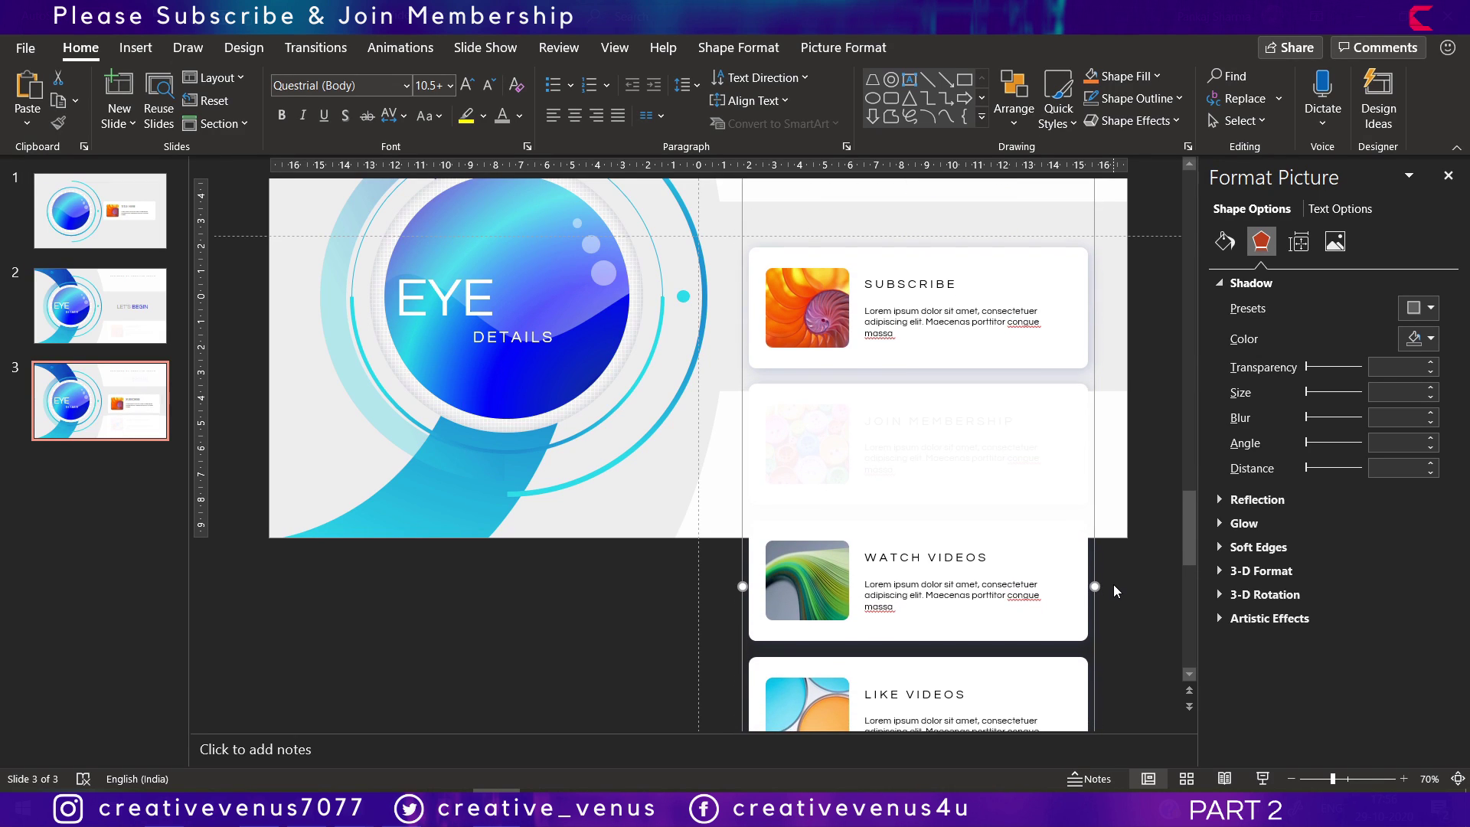
{"action": "key", "text": "Up"}
{"action": "key", "text": "Up"}
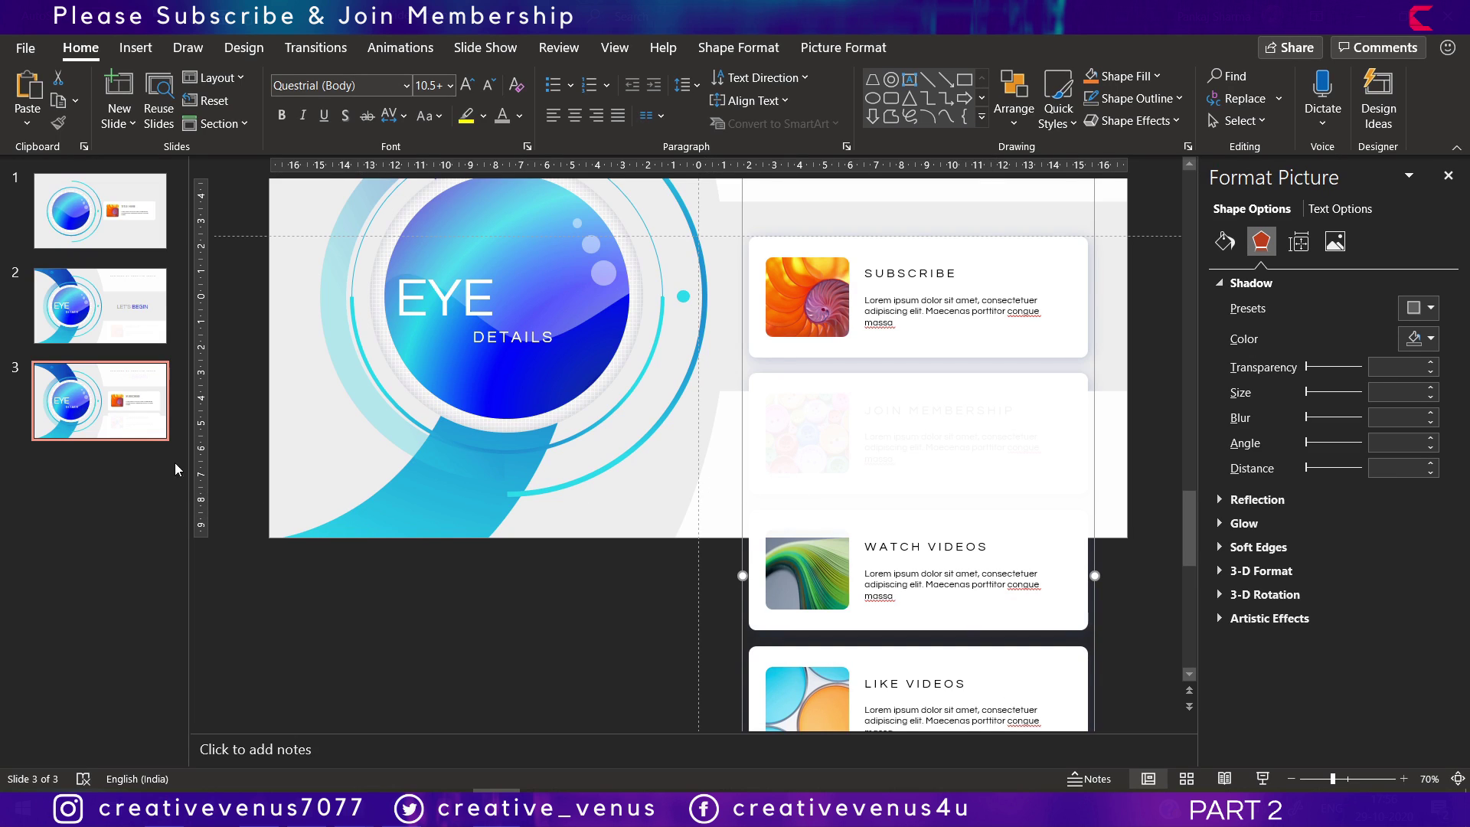
Duplicate slide 3 and shift the card group up on the copy until the JOIN MEMBERSHIP card sits in the window.
{"action": "left_click", "coordinate": [108, 420]}
{"action": "right_click", "coordinate": [107, 366]}
{"action": "left_click", "coordinate": [184, 515]}
{"action": "left_click", "coordinate": [1043, 300]}
{"action": "key", "text": "Up"}
{"action": "key", "text": "Up"}
{"action": "key", "text": "Up"}
{"action": "key", "text": "Up"}
{"action": "key", "text": "Up"}
{"action": "key", "text": "Up"}
{"action": "key", "text": "Up"}
{"action": "key", "text": "Up"}
{"action": "key", "text": "Up"}
{"action": "key", "text": "Up"}
{"action": "key", "text": "Up"}
{"action": "key", "text": "Up"}
{"action": "key", "text": "Up"}
{"action": "key", "text": "Up"}
{"action": "key", "text": "Up"}
{"action": "key", "text": "Up"}
{"action": "key", "text": "Up"}
{"action": "key", "text": "Up"}
{"action": "key", "text": "Up"}
{"action": "key", "text": "Up"}
{"action": "key", "text": "Up"}
{"action": "key", "text": "Up"}
{"action": "key", "text": "Up"}
{"action": "key", "text": "Up"}
{"action": "key", "text": "Up"}
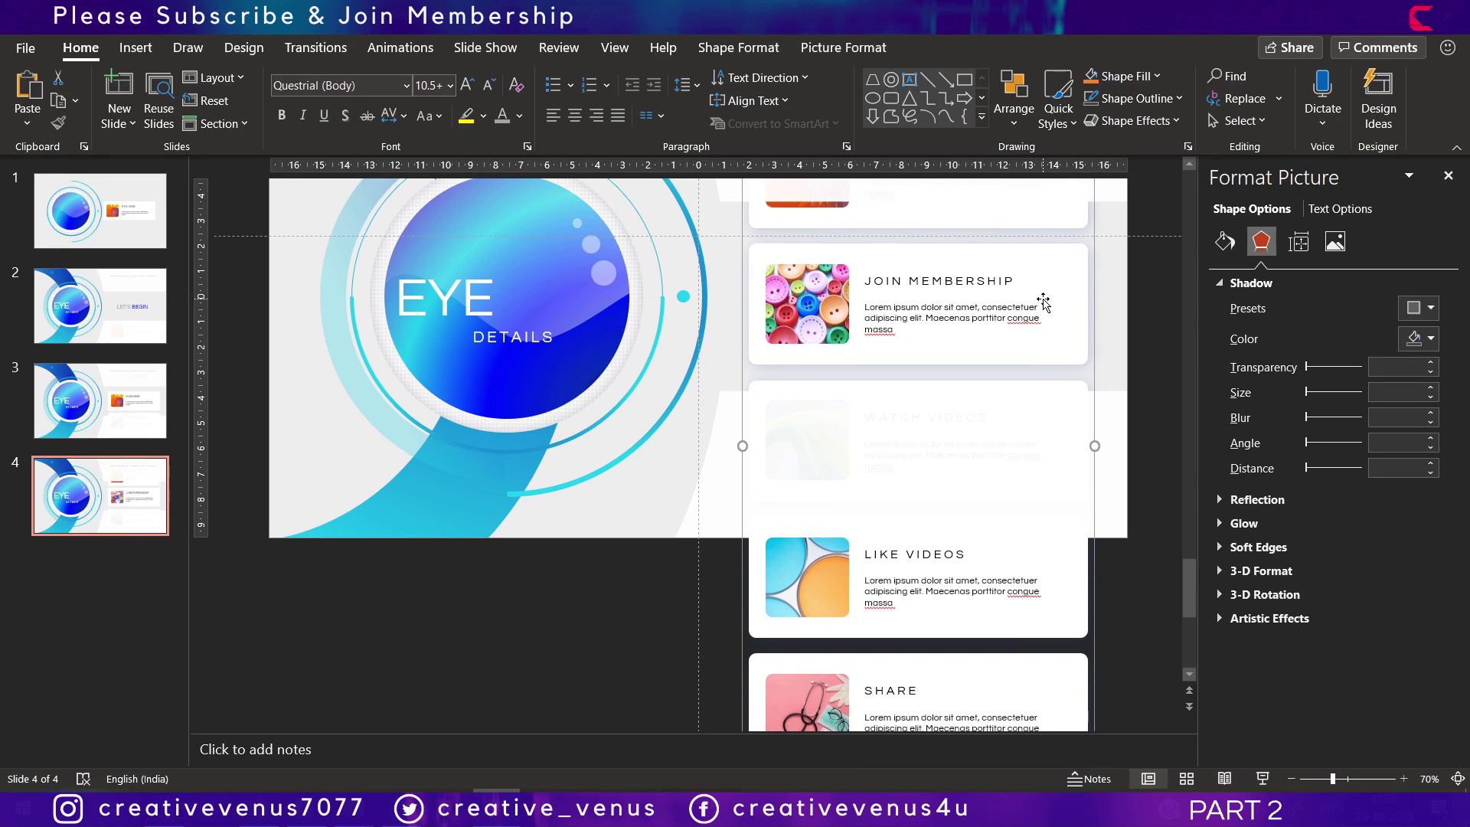
Duplicate slide 4 and open the new copy, slide 5, for editing.
{"action": "left_click", "coordinate": [111, 497]}
{"action": "right_click", "coordinate": [114, 498]}
{"action": "left_click", "coordinate": [164, 248]}
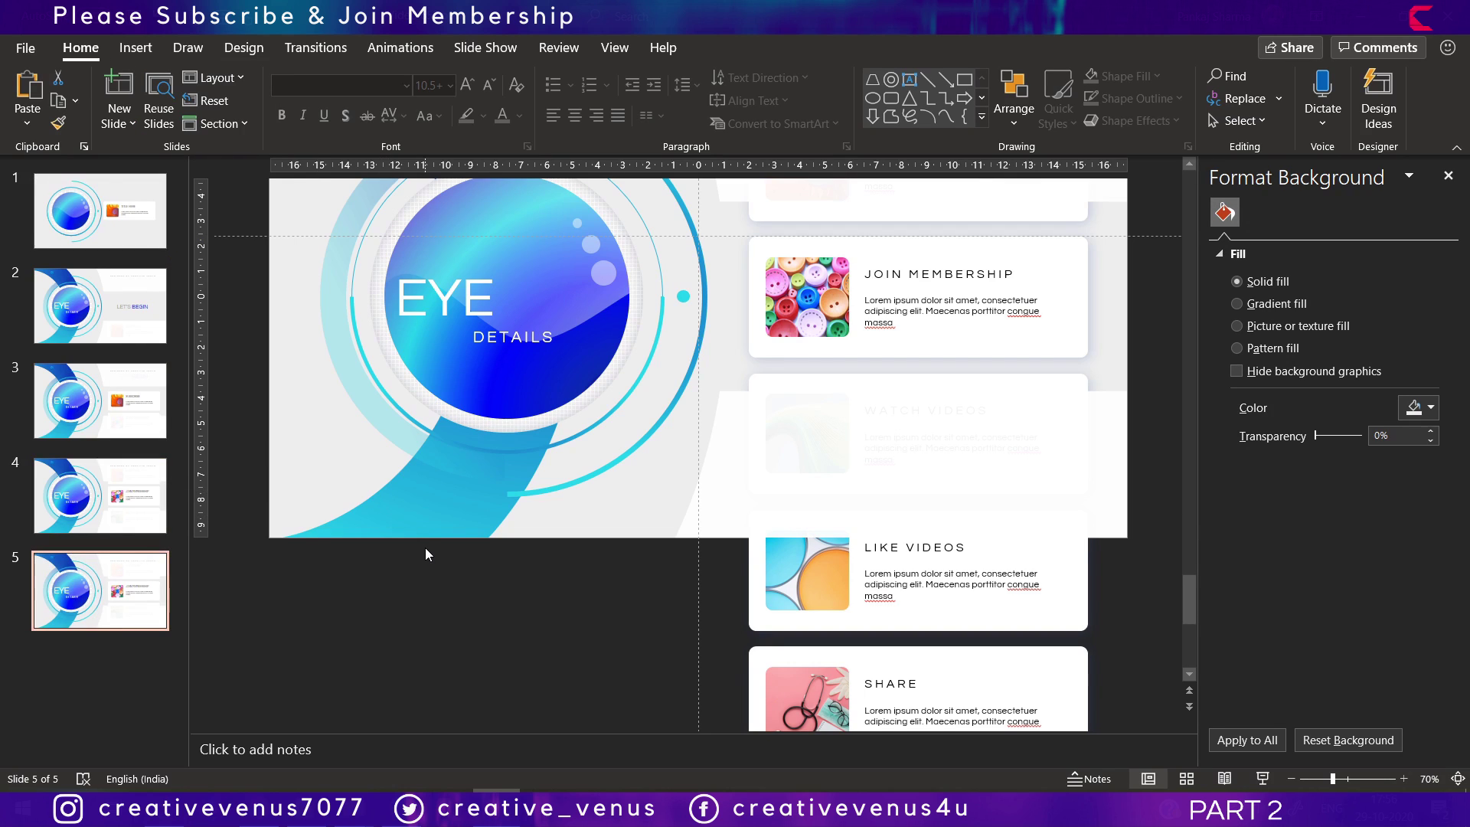
{"action": "key", "text": "Up"}
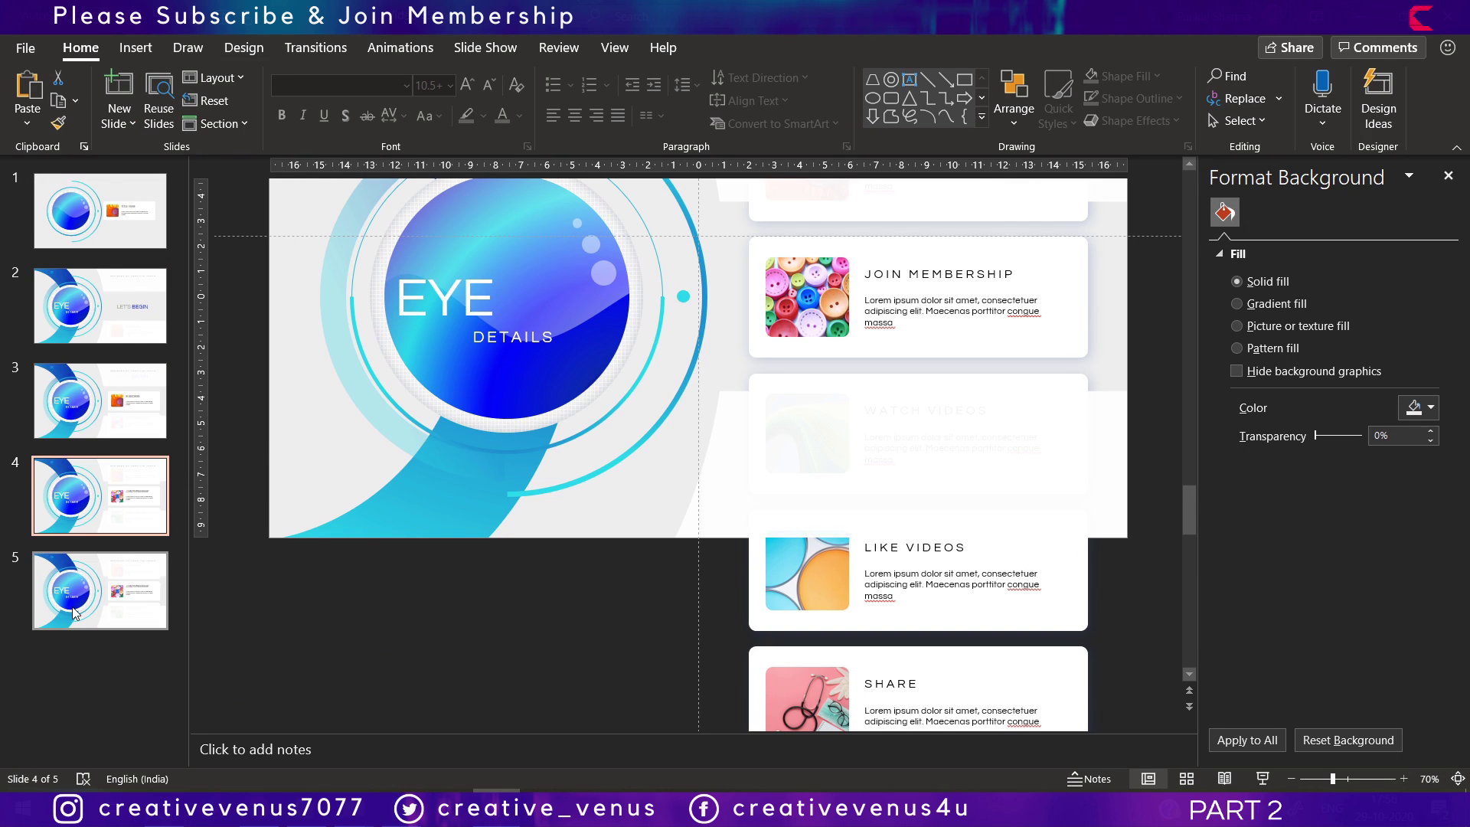
{"action": "key", "text": "Down"}
Shift the card group up on slide 5 until the WATCH VIDEOS card sits centred in the window.
{"action": "left_click", "coordinate": [966, 345]}
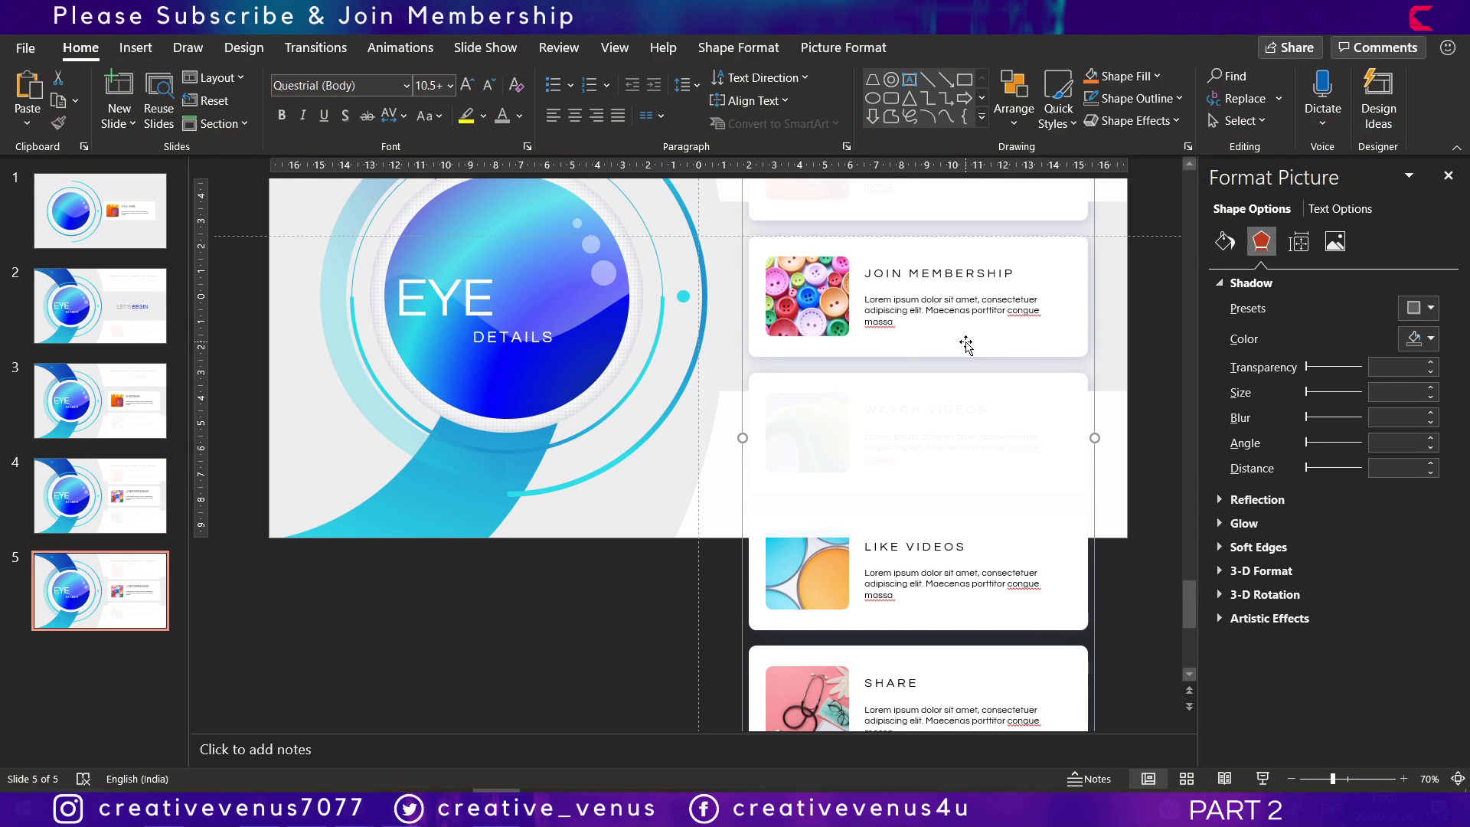
{"action": "key", "text": "Up"}
{"action": "key", "text": "Up"}
{"action": "key", "text": "Up"}
{"action": "key", "text": "Up"}
{"action": "key", "text": "Up"}
{"action": "key", "text": "Up"}
{"action": "key", "text": "Up"}
{"action": "key", "text": "Up"}
{"action": "key", "text": "Up"}
{"action": "key", "text": "Up"}
{"action": "key", "text": "Up"}
{"action": "key", "text": "Up"}
{"action": "key", "text": "Up"}
{"action": "key", "text": "Up"}
{"action": "key", "text": "Up"}
{"action": "key", "text": "Up"}
{"action": "key", "text": "Up"}
{"action": "key", "text": "Up"}
{"action": "key", "text": "Up"}
{"action": "key", "text": "Up"}
{"action": "key", "text": "Up"}
{"action": "key", "text": "Up"}
{"action": "key", "text": "Up"}
{"action": "key", "text": "Up"}
{"action": "key", "text": "Up"}
{"action": "key", "text": "Up"}
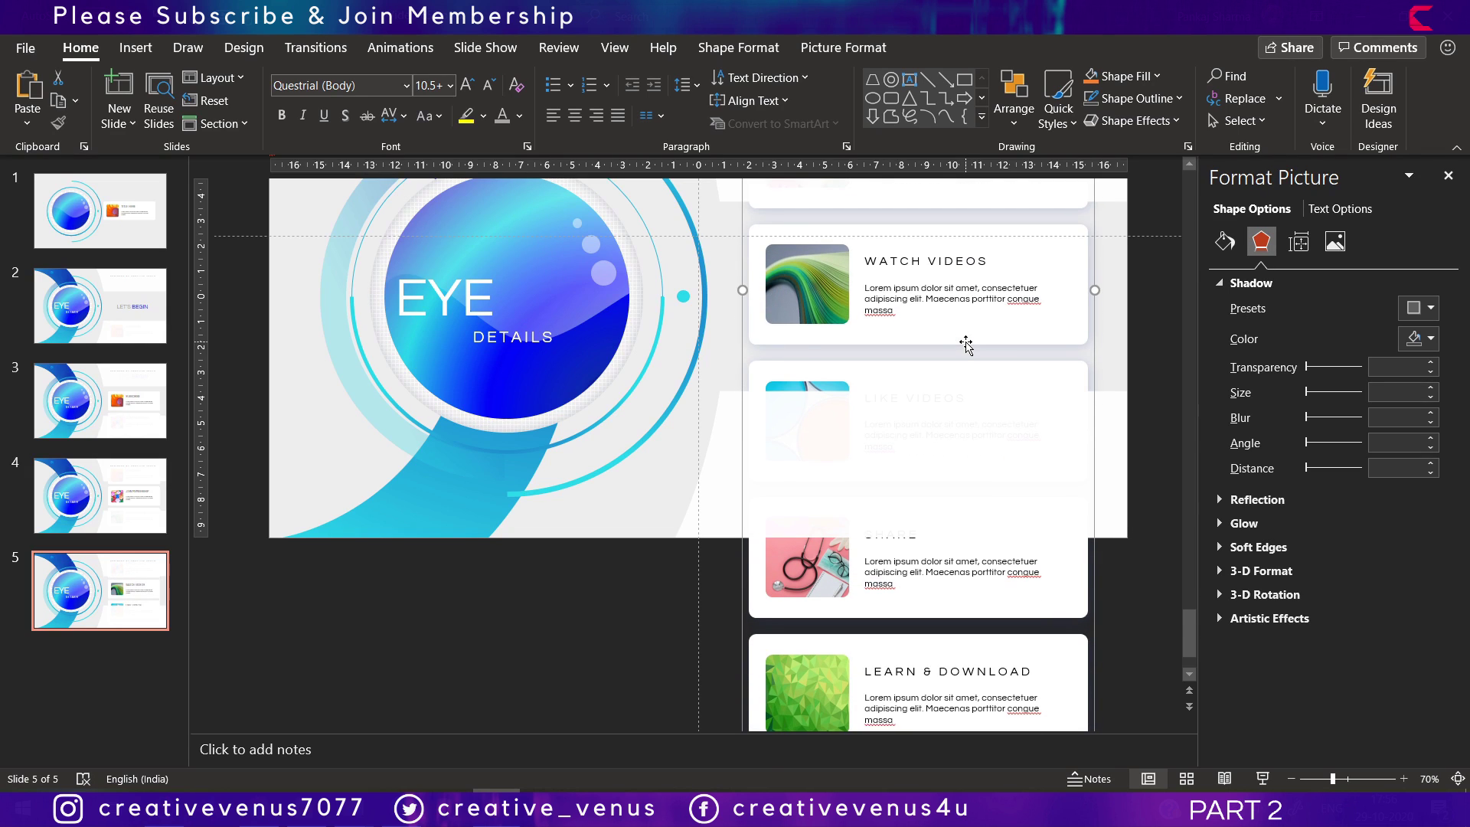
{"action": "key", "text": "Down"}
{"action": "key", "text": "ctrl+Up"}
{"action": "key", "text": "ctrl+Up"}
{"action": "key", "text": "ctrl+Up"}
Duplicate slide 5 and shift the card group up on the copy until the LIKE VIDEOS card sits in the window.
{"action": "left_click", "coordinate": [185, 558]}
{"action": "right_click", "coordinate": [185, 558]}
{"action": "left_click", "coordinate": [172, 369]}
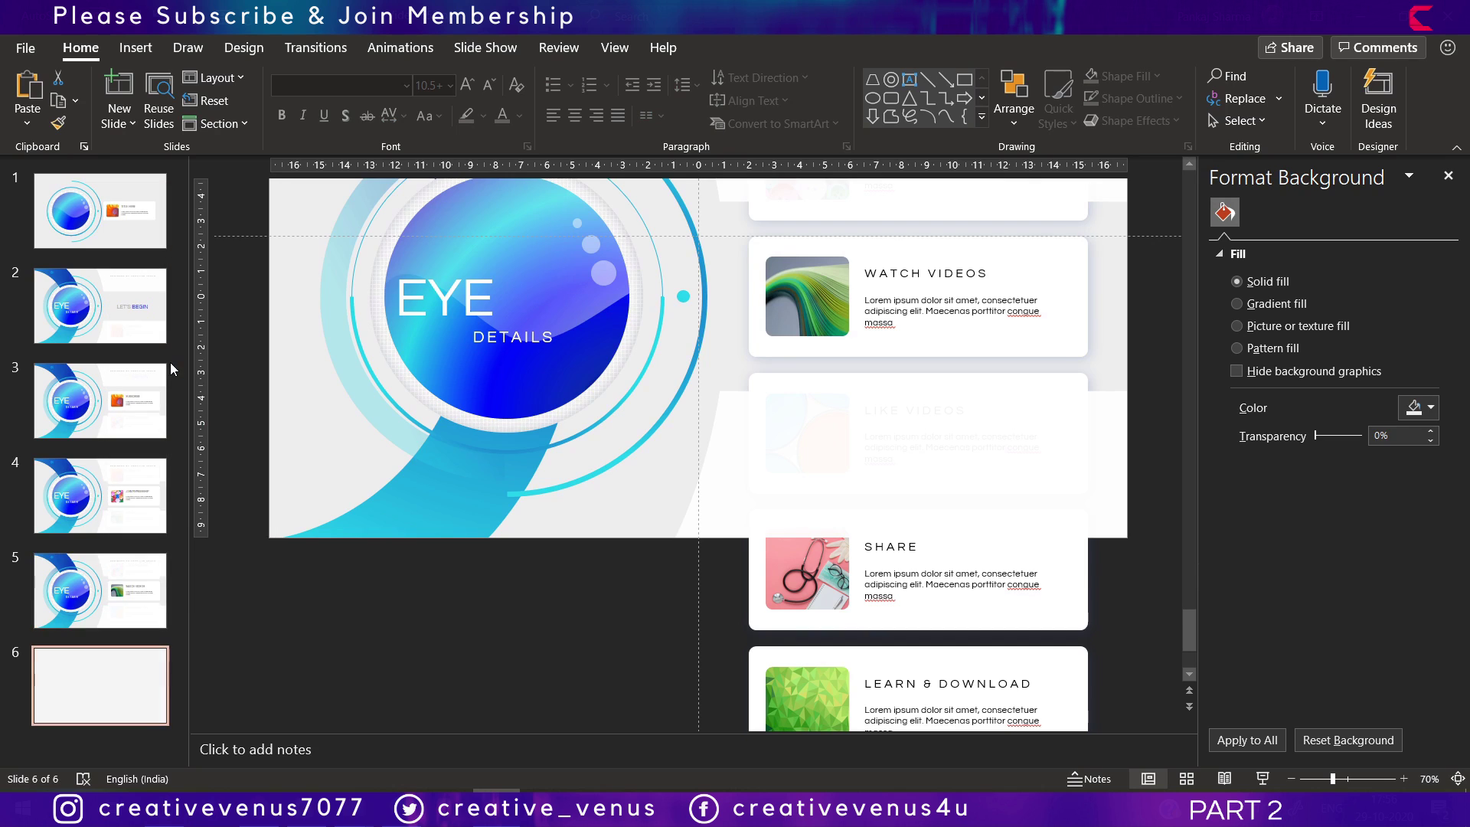
{"action": "left_click", "coordinate": [965, 333]}
{"action": "key", "text": "Up"}
{"action": "key", "text": "Up"}
{"action": "key", "text": "Up"}
{"action": "key", "text": "Up"}
{"action": "key", "text": "Up"}
{"action": "key", "text": "Up"}
{"action": "key", "text": "Up"}
{"action": "key", "text": "Up"}
{"action": "key", "text": "Up"}
{"action": "key", "text": "Up"}
{"action": "key", "text": "Up"}
{"action": "key", "text": "Up"}
{"action": "key", "text": "Up"}
{"action": "key", "text": "Up"}
{"action": "key", "text": "Up"}
{"action": "key", "text": "Up"}
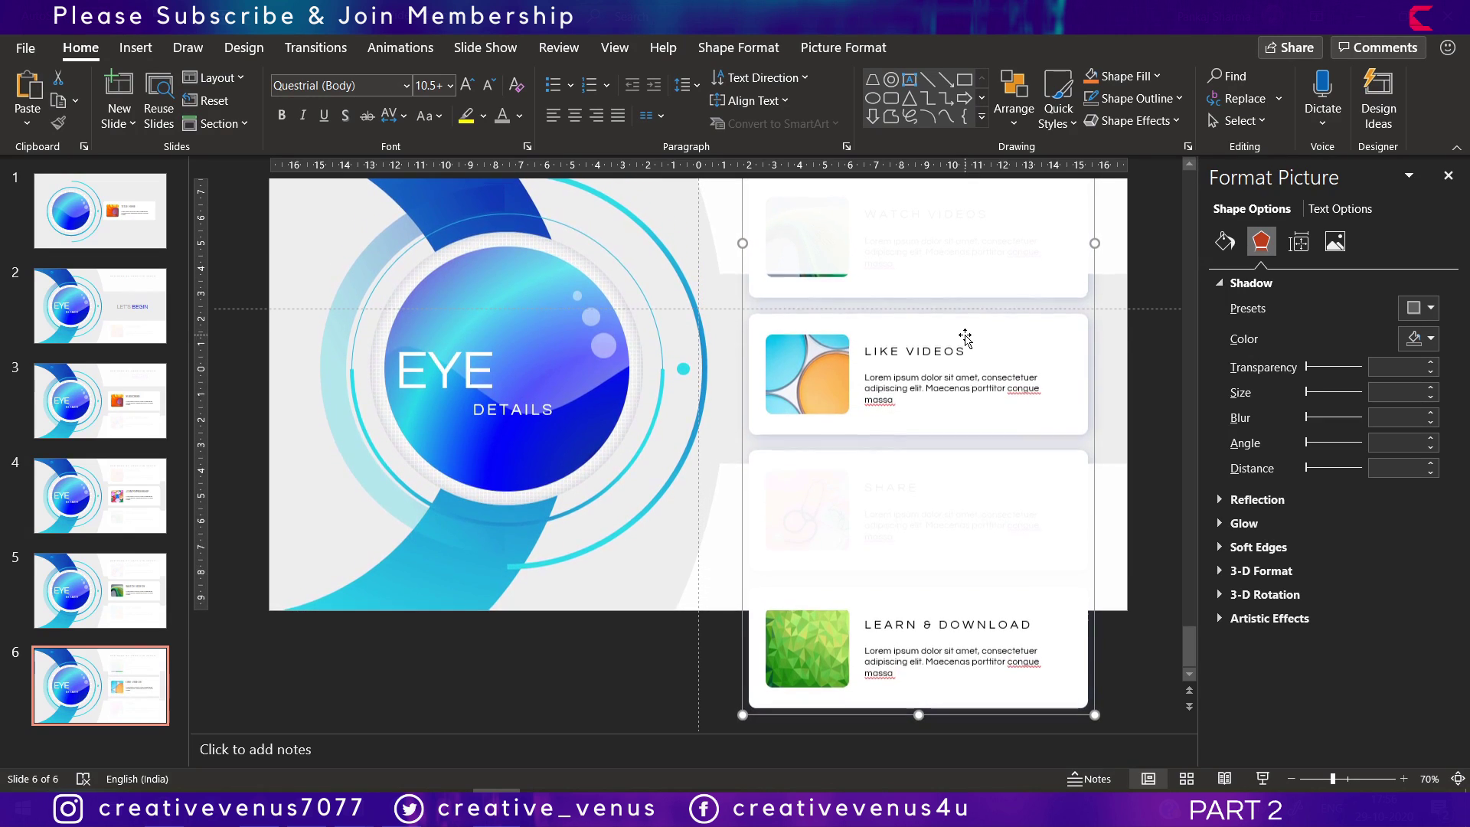
Duplicate slide 6 and shift the card group up on the copy until the SHARE card sits in the window.
{"action": "left_click", "coordinate": [77, 672]}
{"action": "right_click", "coordinate": [76, 666]}
{"action": "left_click", "coordinate": [140, 429]}
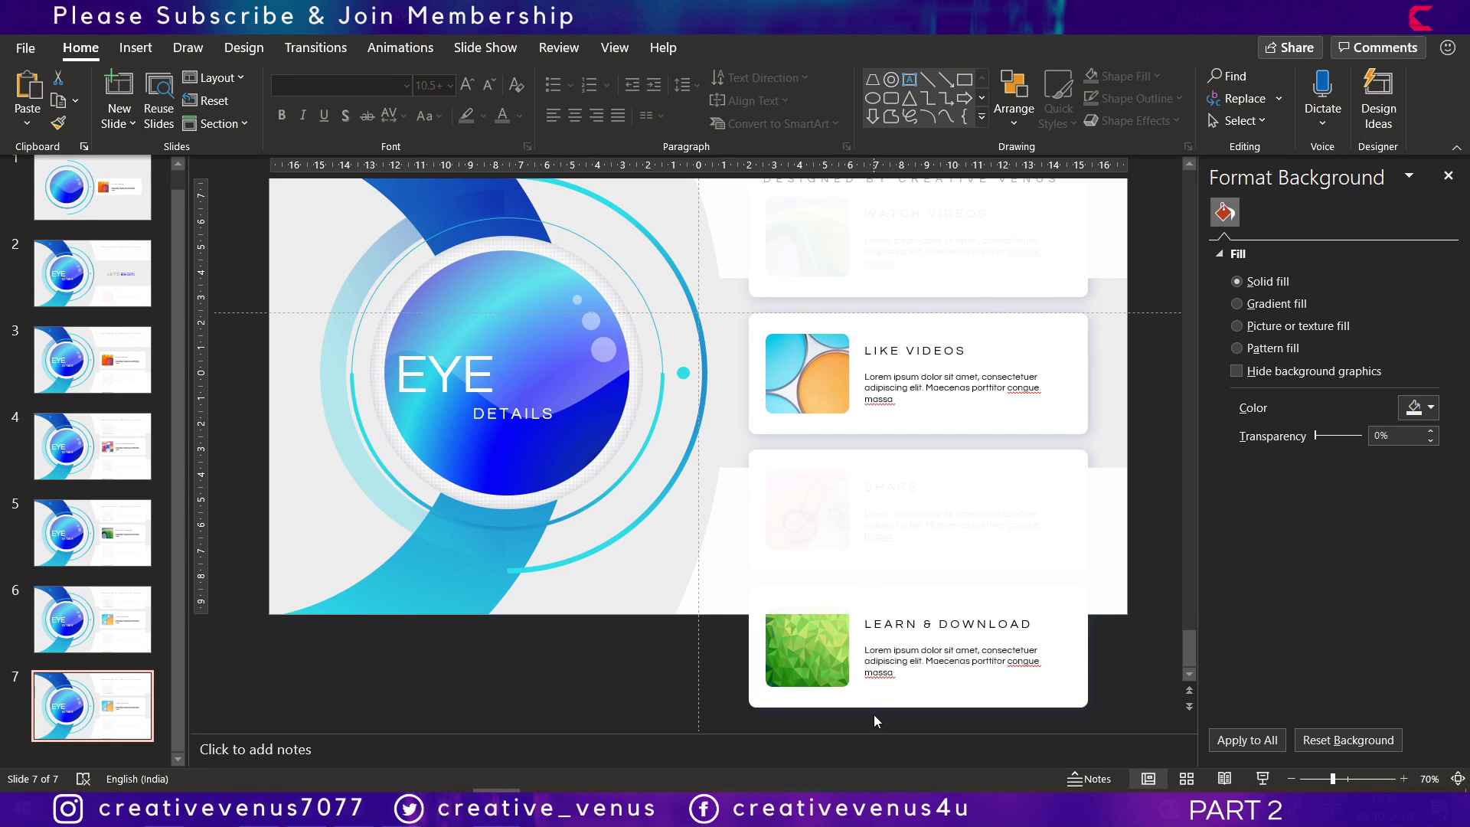
{"action": "left_click", "coordinate": [875, 692]}
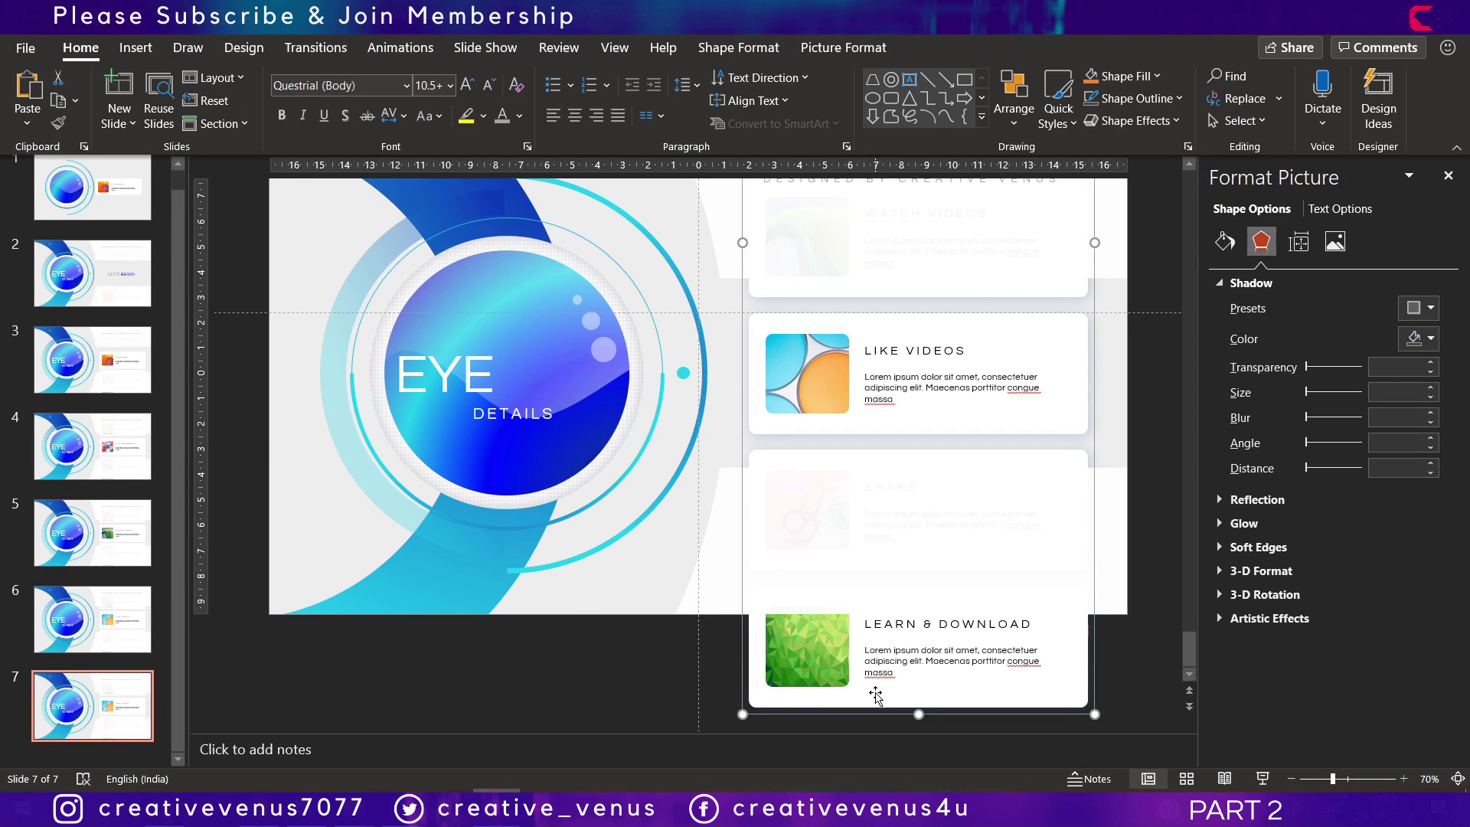
{"action": "scroll", "coordinate": [875, 692], "scroll_direction": "up", "scroll_amount": 2}
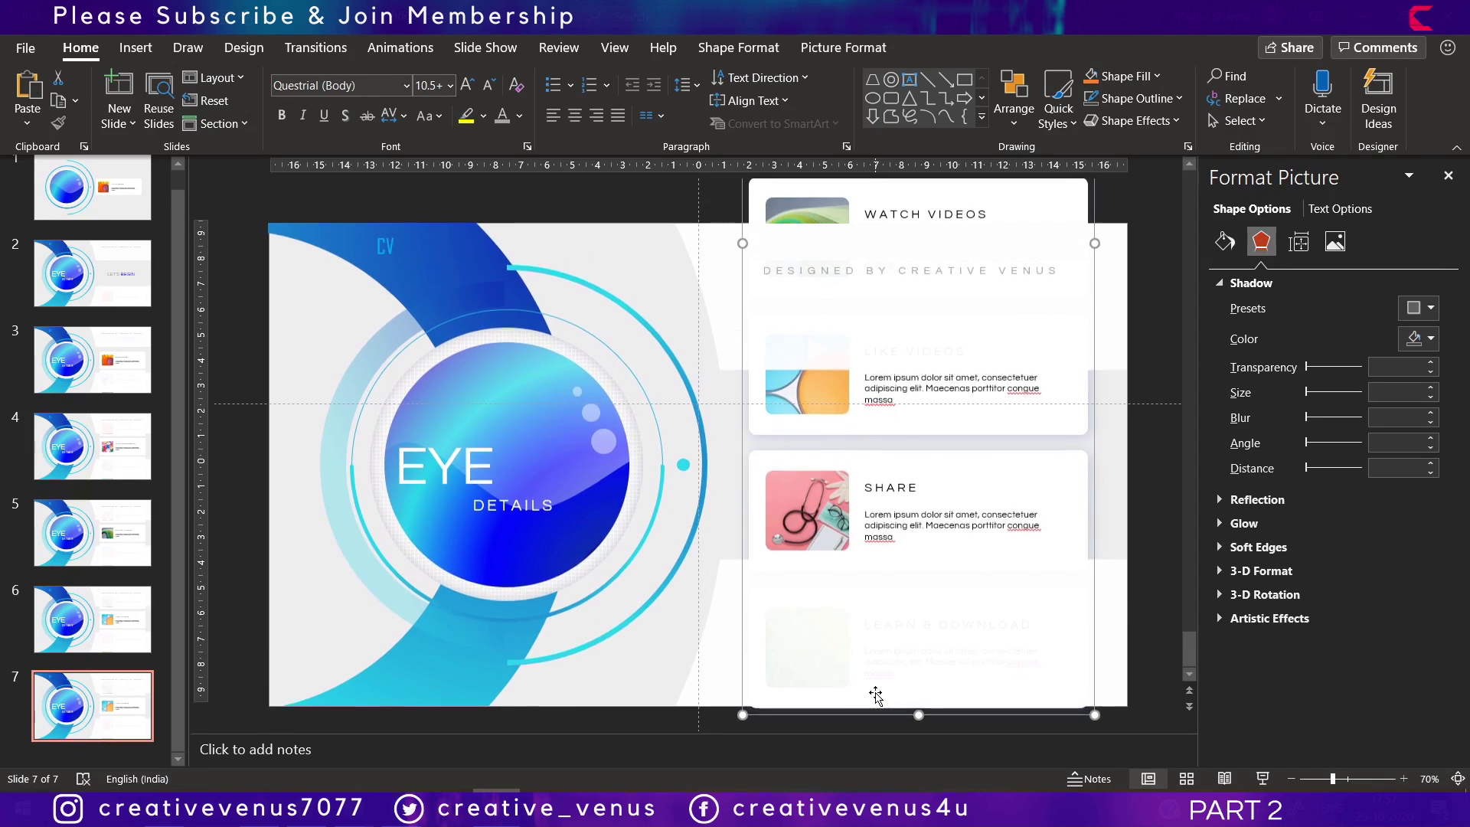
{"action": "scroll", "coordinate": [875, 694], "scroll_direction": "up", "scroll_amount": 1}
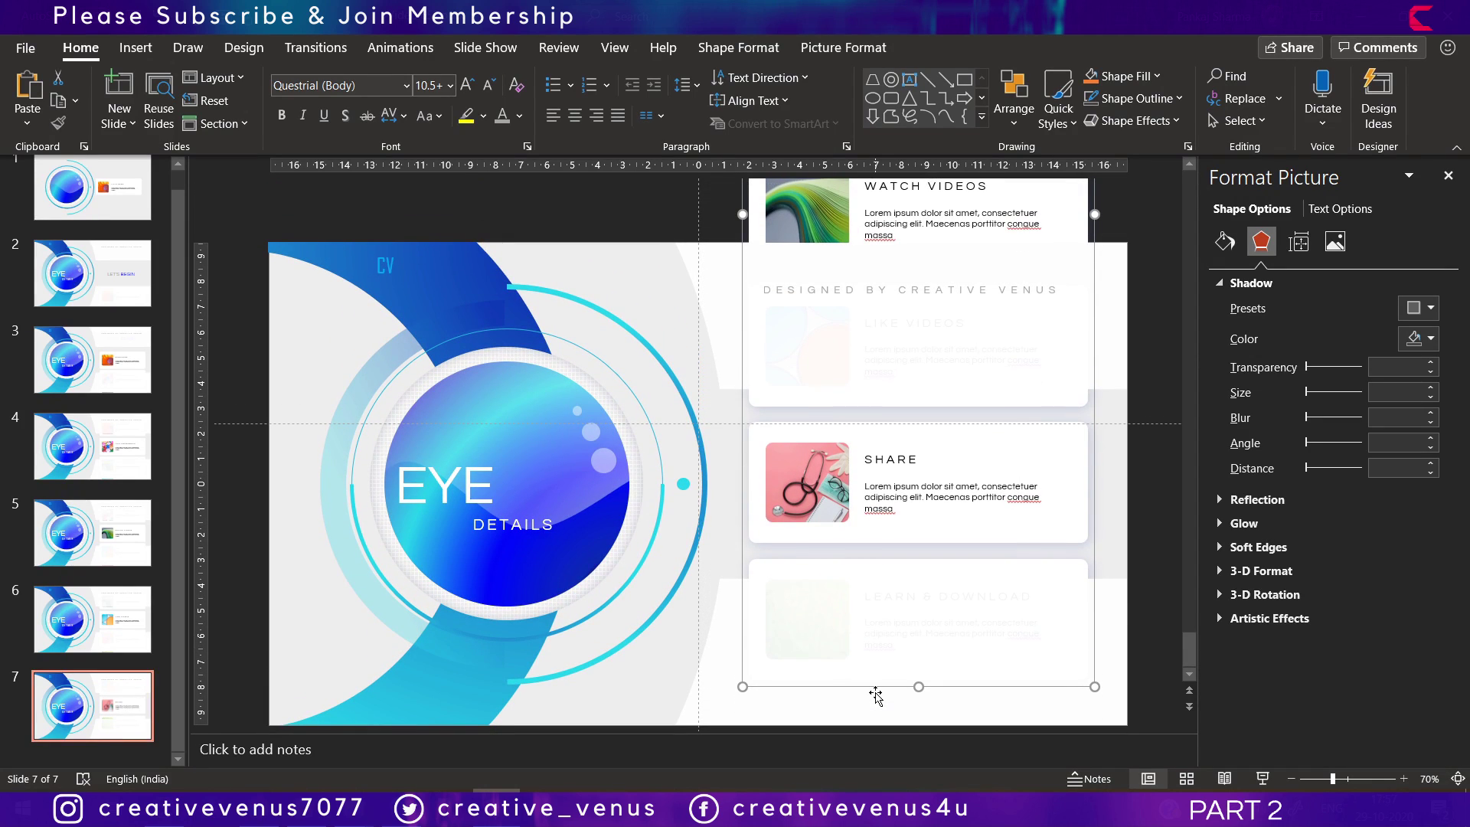
{"action": "key", "text": "Down"}
Duplicate slide 7 and shift the card group up on the copy until the LEARN & DOWNLOAD card sits in the window.
{"action": "right_click", "coordinate": [87, 703]}
{"action": "left_click", "coordinate": [134, 456]}
{"action": "left_click", "coordinate": [946, 444]}
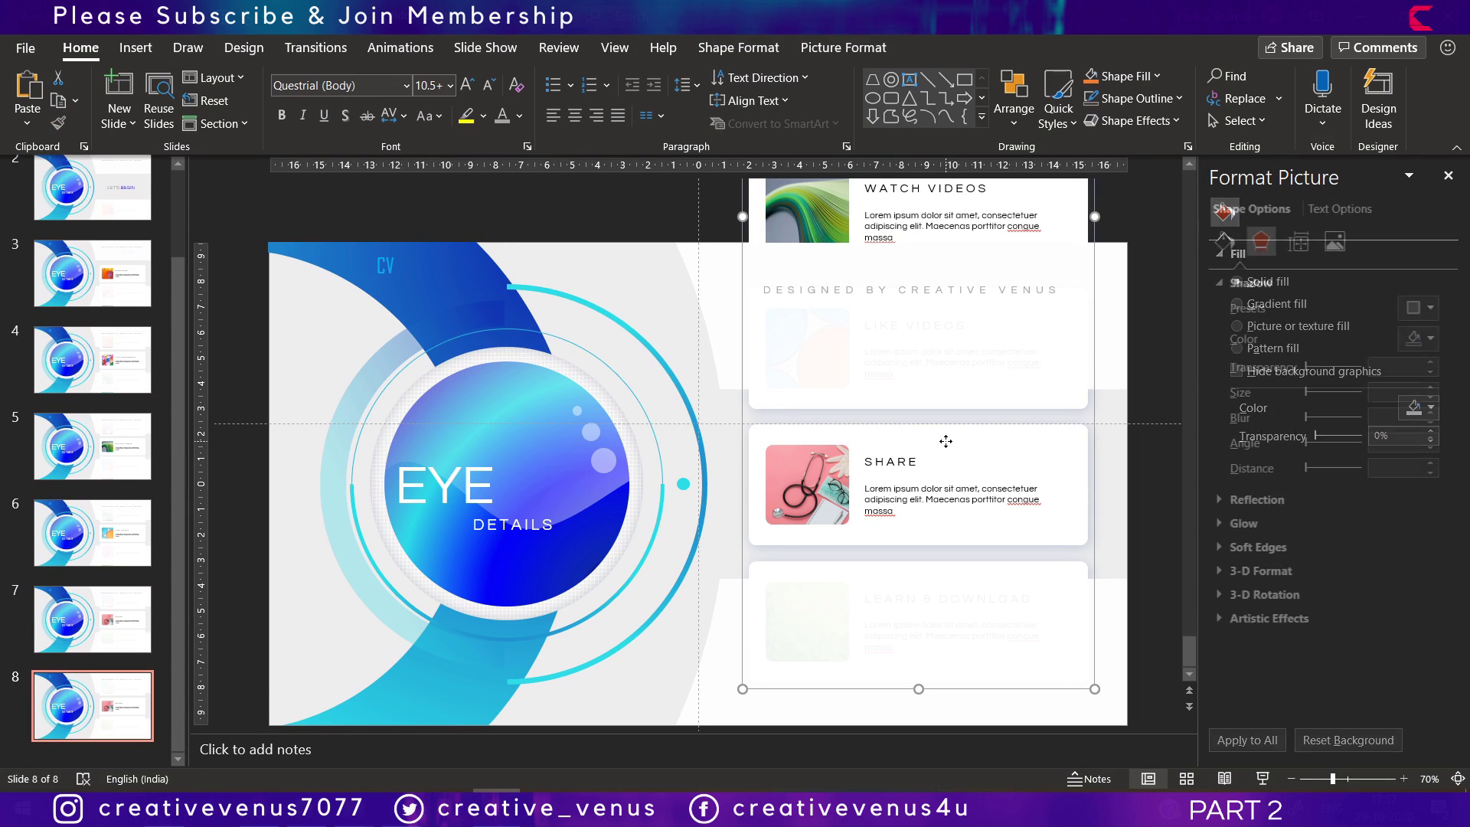
{"action": "key", "text": "Up"}
{"action": "key", "text": "Up"}
{"action": "key", "text": "Up"}
{"action": "key", "text": "Up"}
{"action": "key", "text": "Up"}
{"action": "key", "text": "Up"}
{"action": "key", "text": "Up"}
{"action": "key", "text": "Up"}
{"action": "key", "text": "Up"}
{"action": "key", "text": "Up"}
{"action": "key", "text": "Up"}
{"action": "key", "text": "Up"}
{"action": "key", "text": "Up"}
{"action": "key", "text": "Up"}
{"action": "key", "text": "Up"}
{"action": "key", "text": "Up"}
{"action": "key", "text": "Up"}
{"action": "key", "text": "Up"}
{"action": "key", "text": "Up"}
{"action": "key", "text": "Up"}
{"action": "key", "text": "Down"}
{"action": "key", "text": "Down"}
{"action": "key", "text": "Down"}
{"action": "key", "text": "Down"}
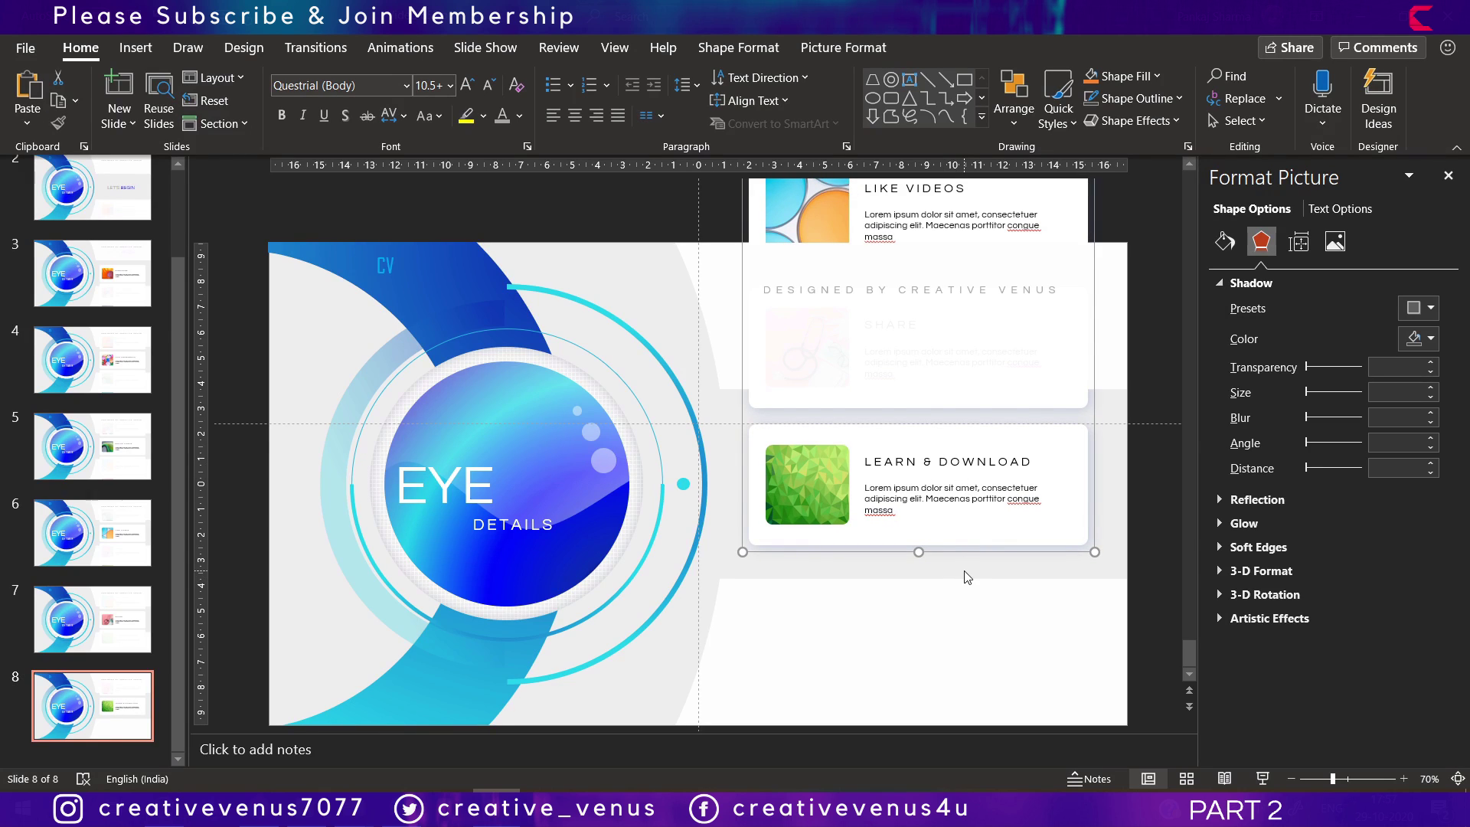
Duplicate slide 8 to create slide 9.
{"action": "left_click", "coordinate": [97, 754]}
{"action": "right_click", "coordinate": [97, 743]}
{"action": "left_click", "coordinate": [161, 474]}
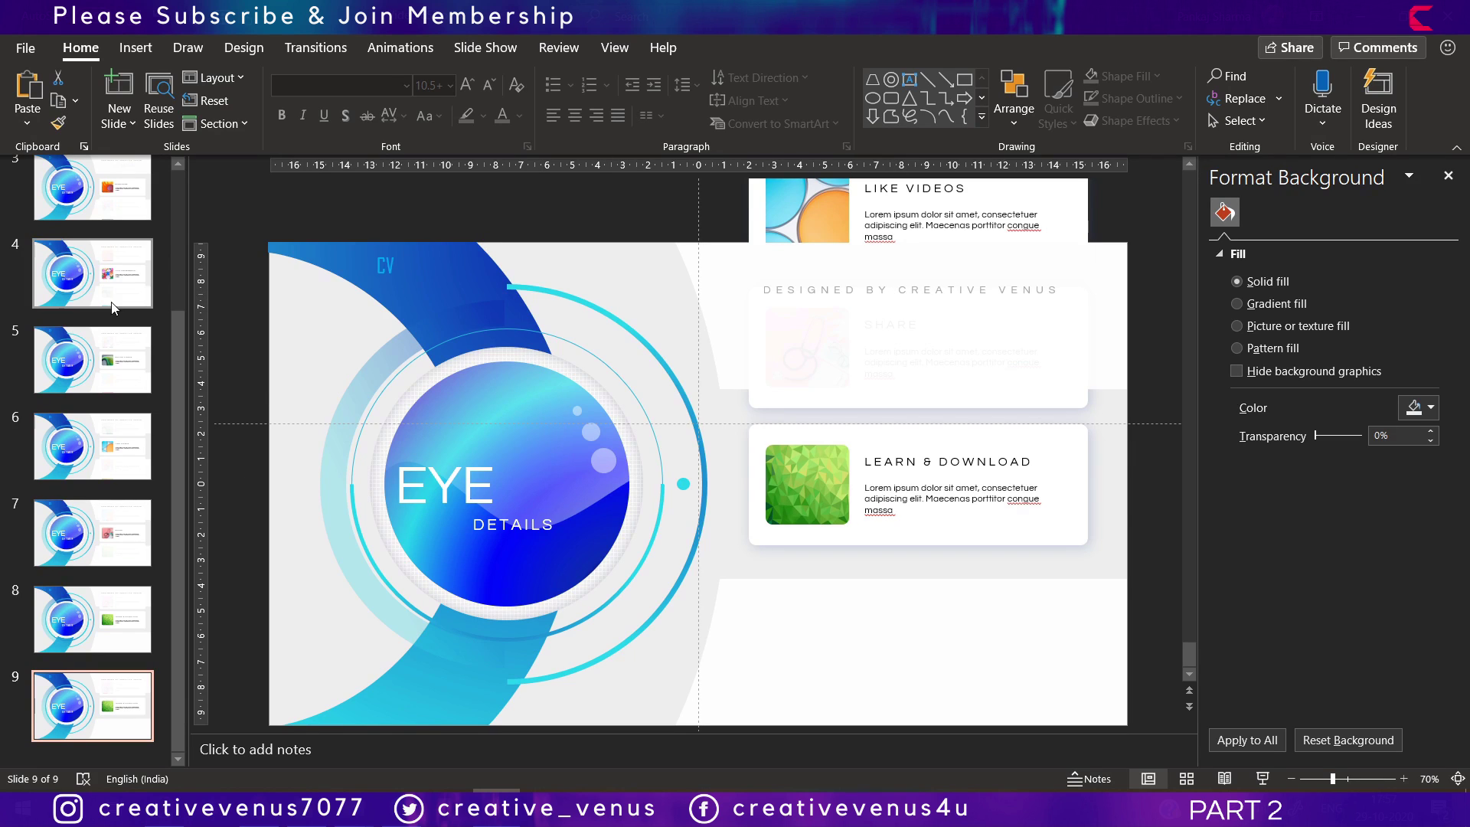
Copy the LET'S BEGIN text box from slide 2 onto slide 8 and move it below the card window, near the slide's lower edge.
{"action": "scroll", "coordinate": [92, 191], "scroll_direction": "up", "scroll_amount": 2}
{"action": "left_click", "coordinate": [92, 218]}
{"action": "left_click", "coordinate": [902, 427]}
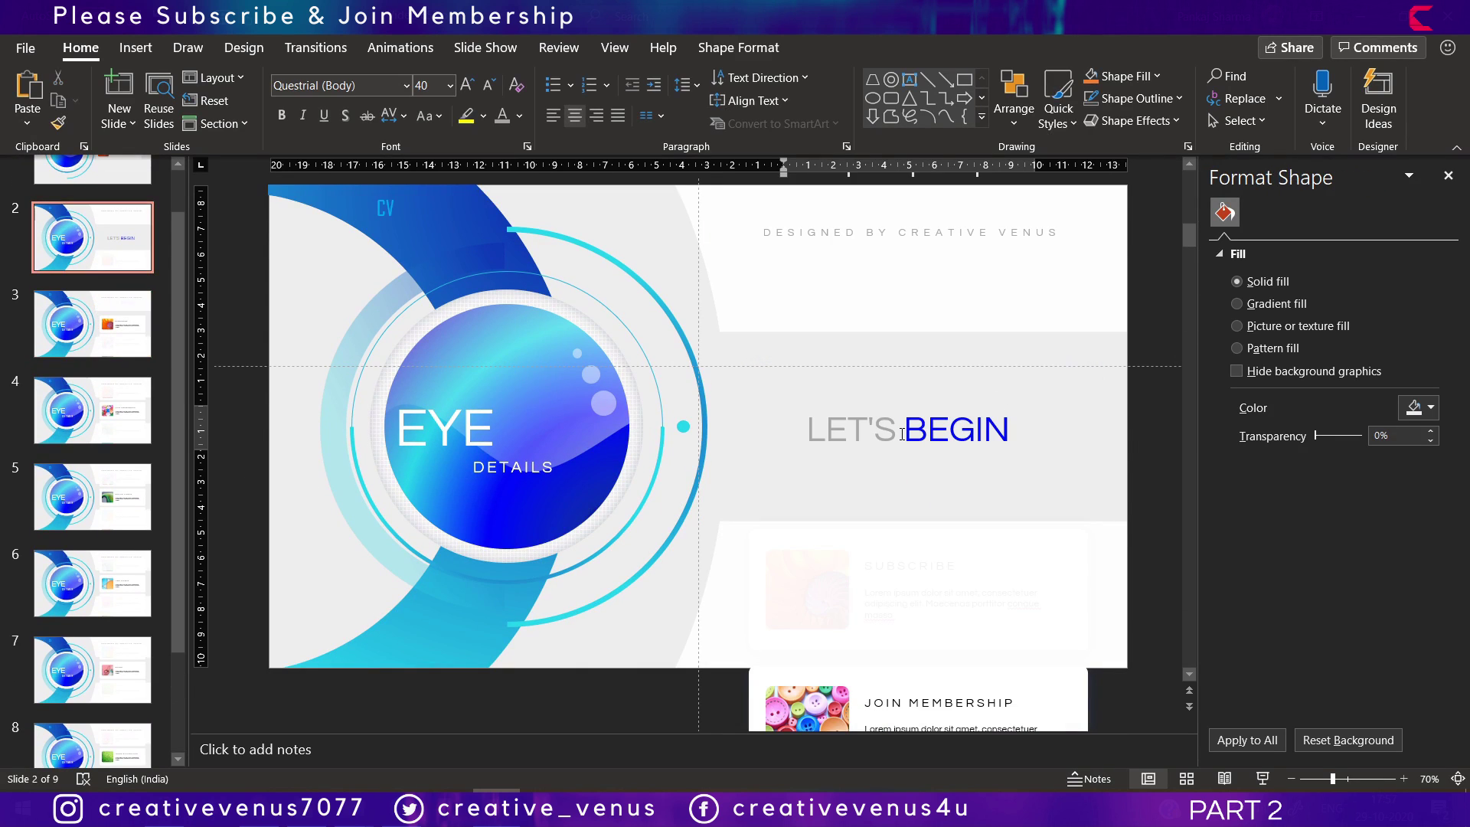
{"action": "left_click", "coordinate": [883, 403]}
{"action": "left_click", "coordinate": [246, 474]}
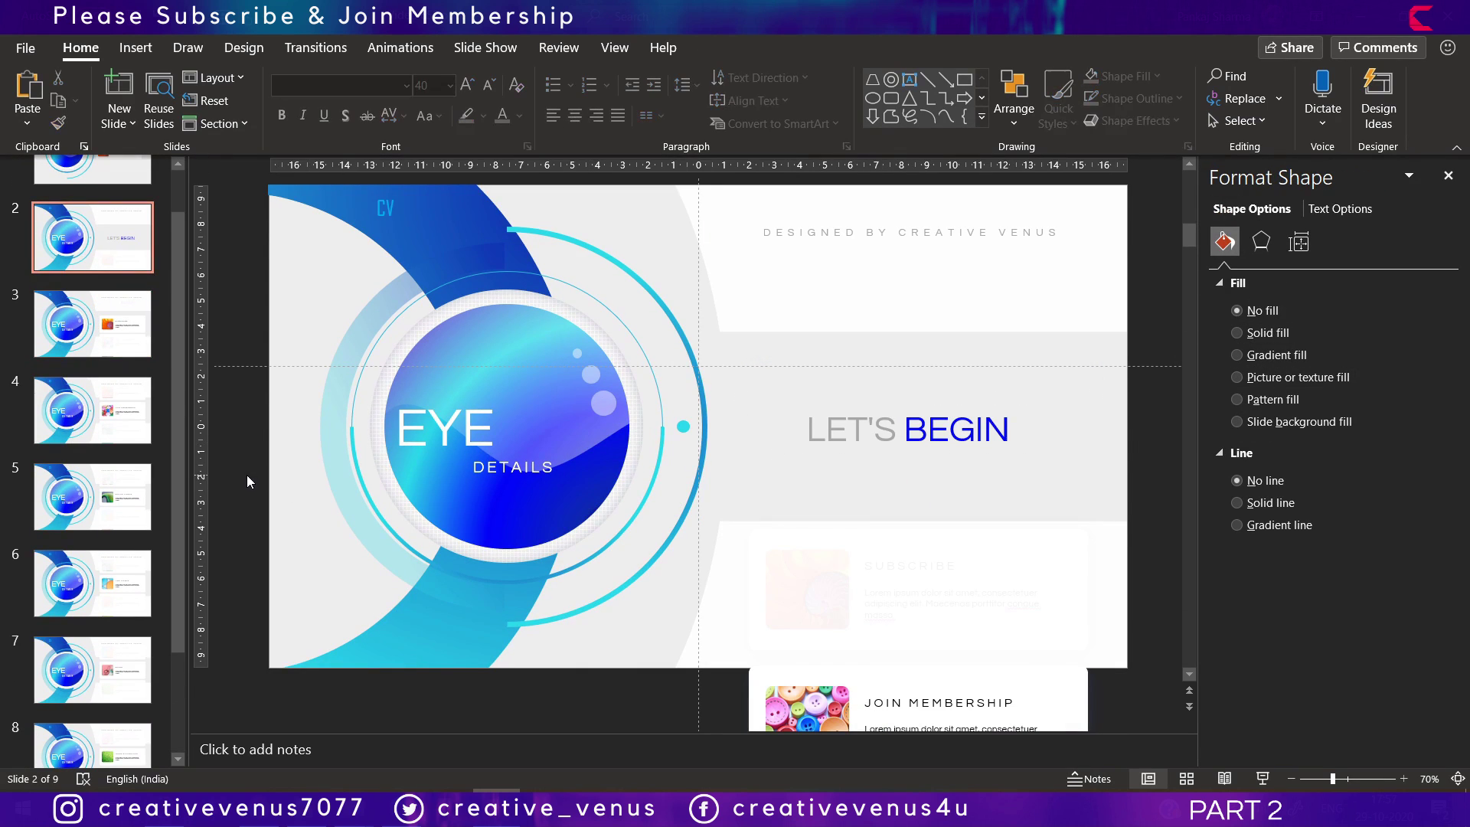
{"action": "key", "text": "End"}
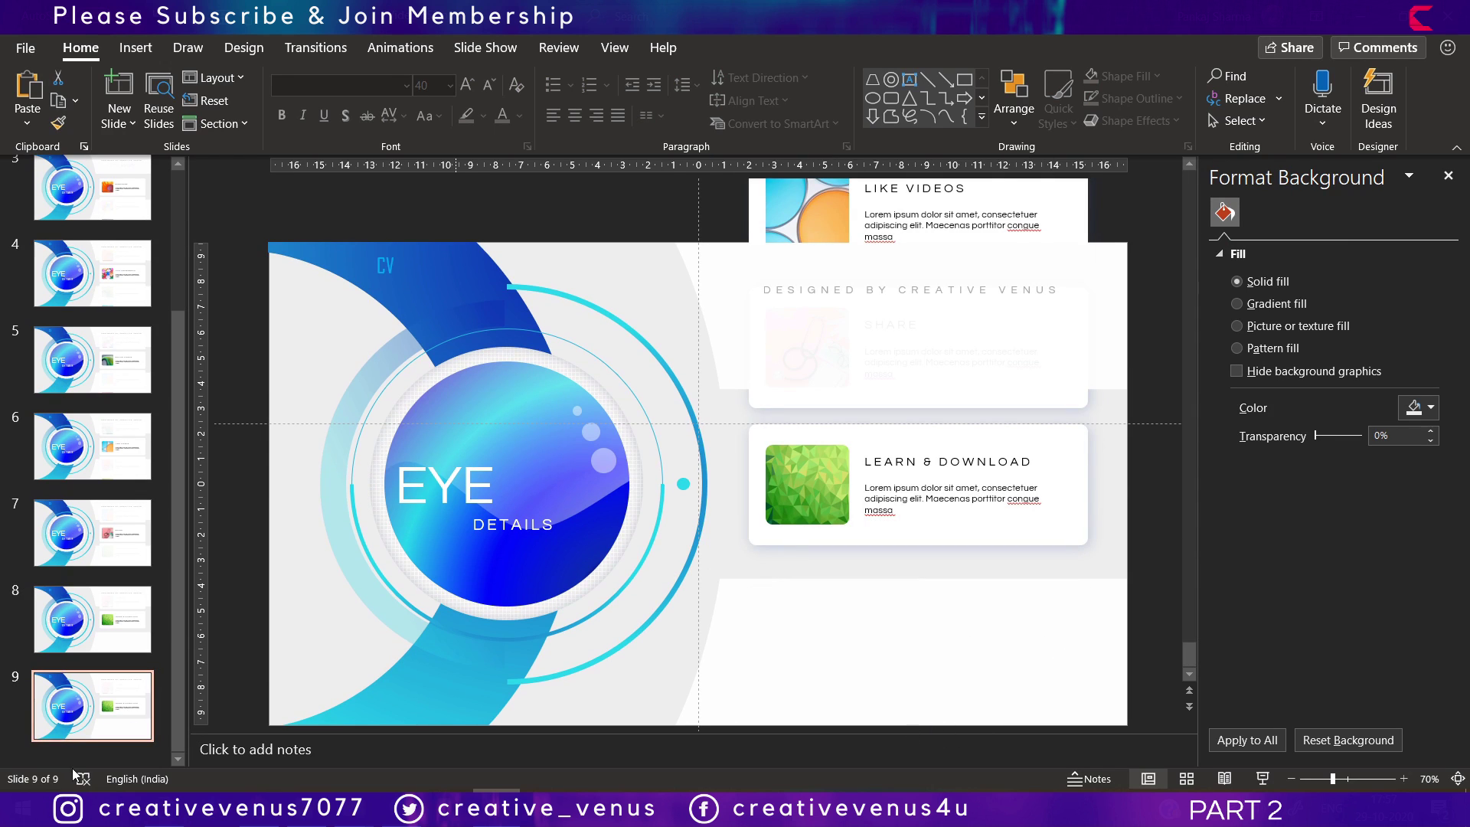
{"action": "key", "text": "ctrl+v"}
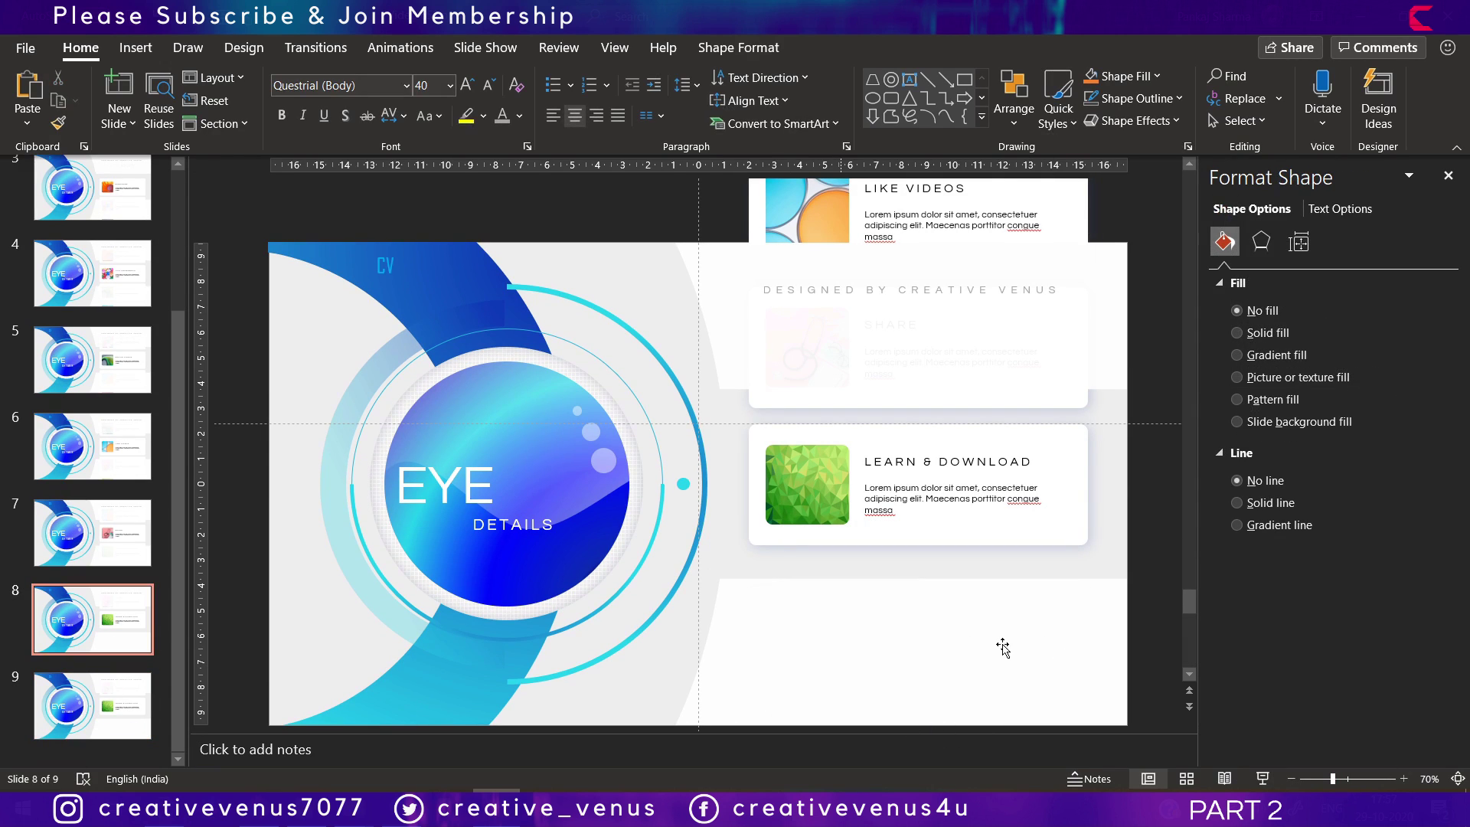
{"action": "left_click", "coordinate": [882, 463]}
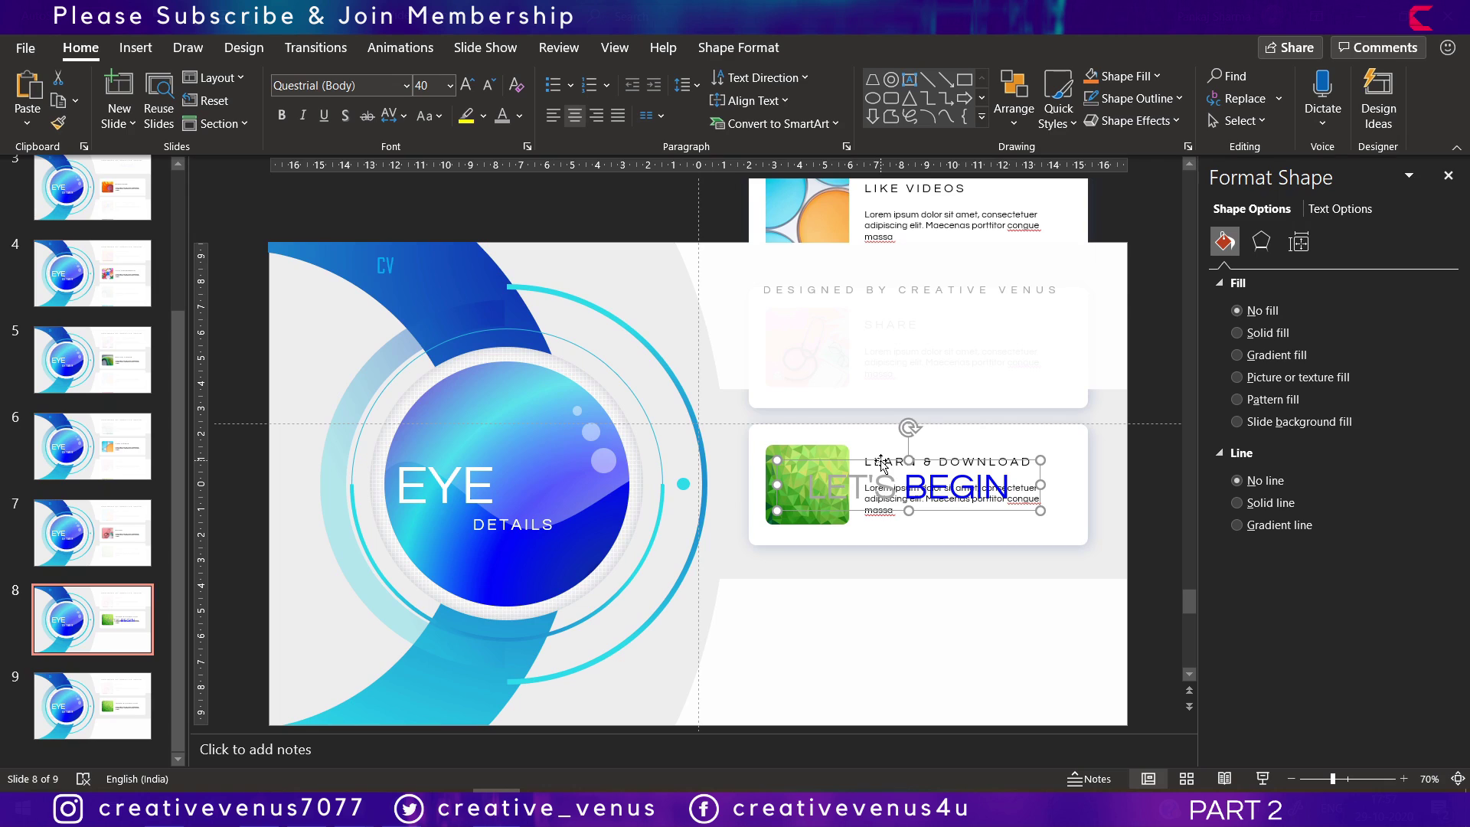
{"action": "left_click_drag", "start_coordinate": [882, 463], "coordinate": [882, 664]}
Replace the pasted text on slide 8 with THANKS FOR WATCHING and colour the word WATCHING blue.
{"action": "triple_click", "coordinate": [892, 693]}
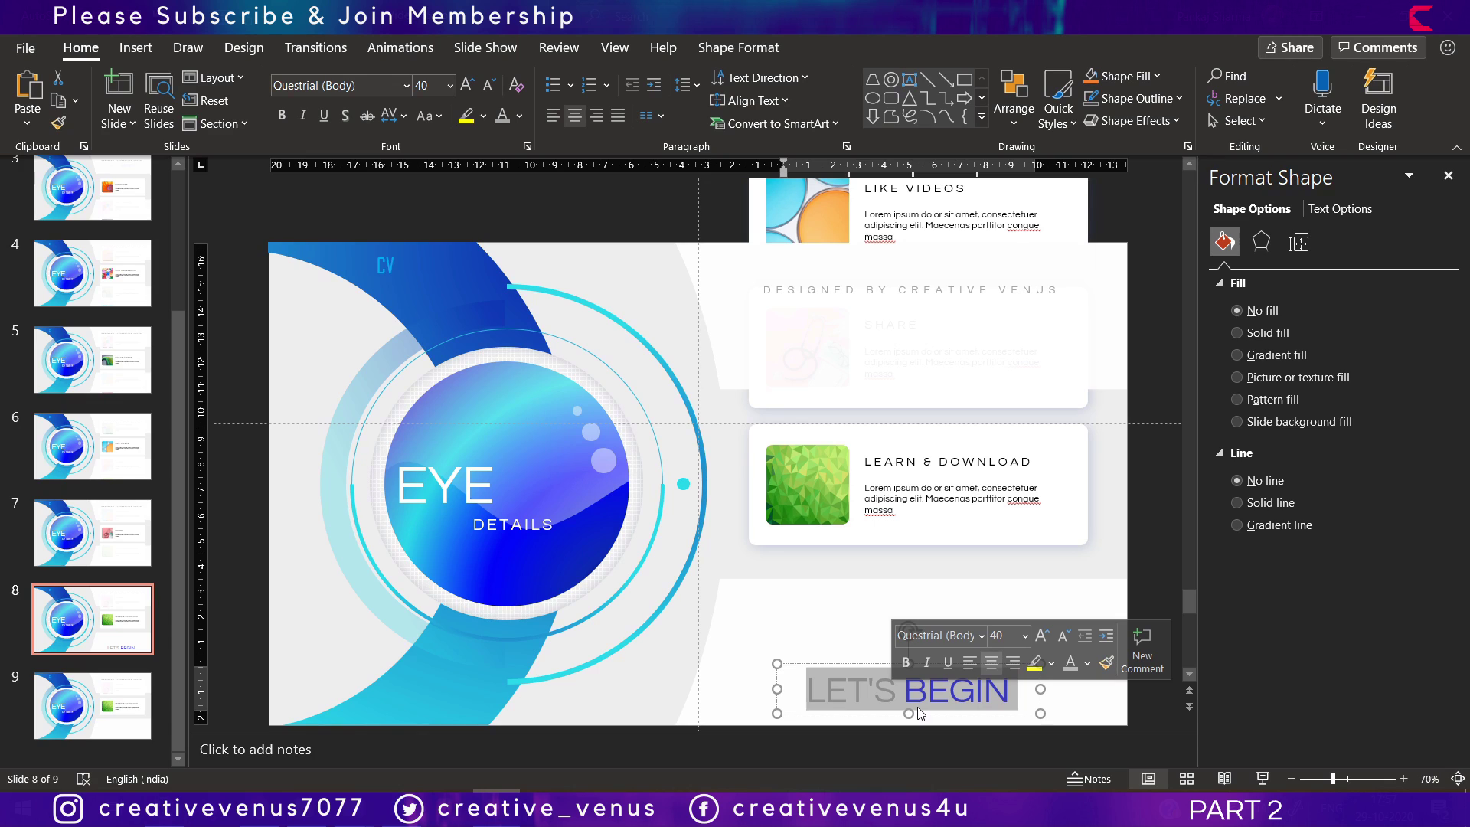
{"action": "type", "text": "THANKS"}
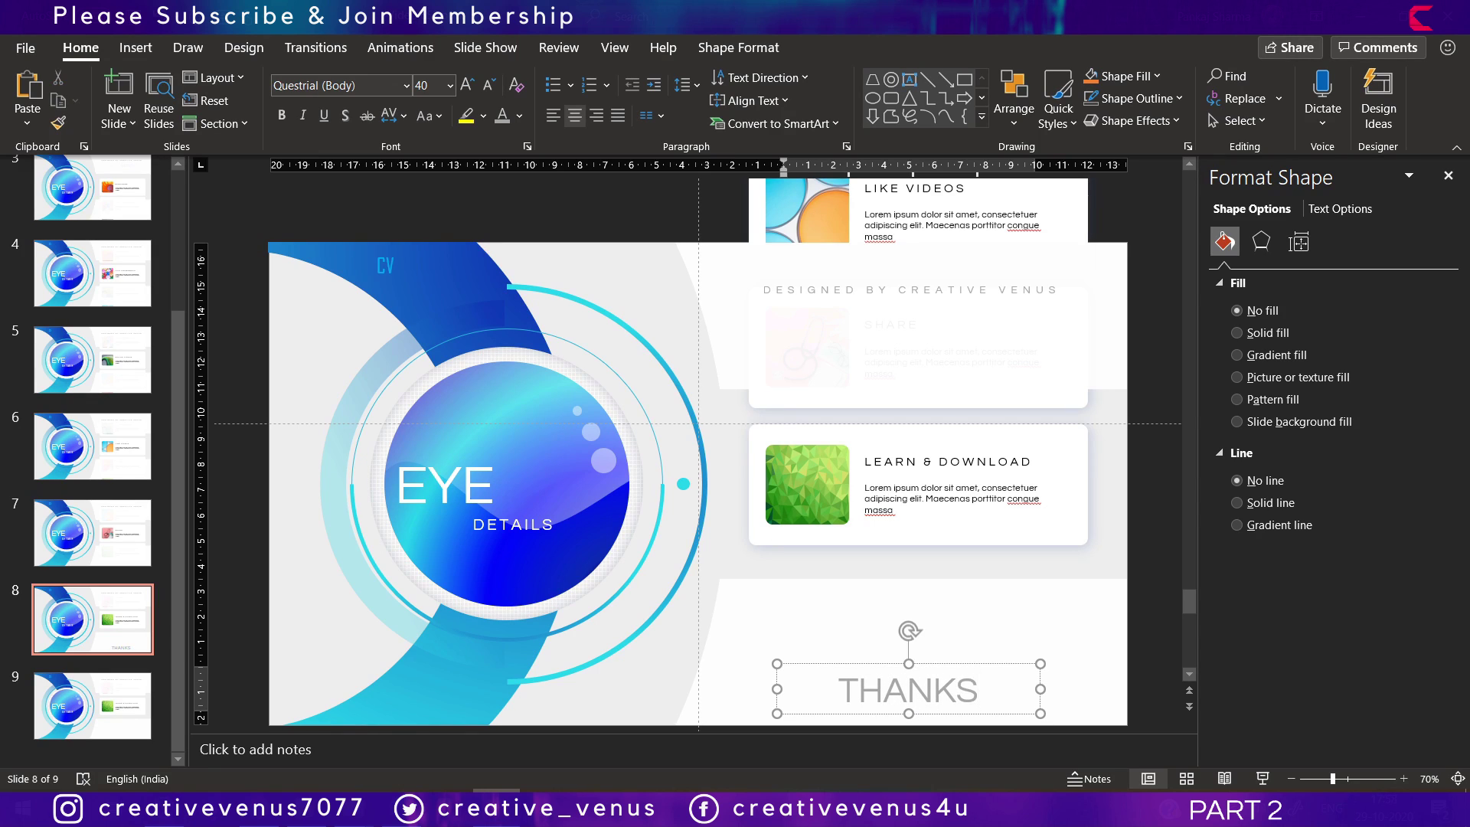
{"action": "type", "text": " FOR WATCHING"}
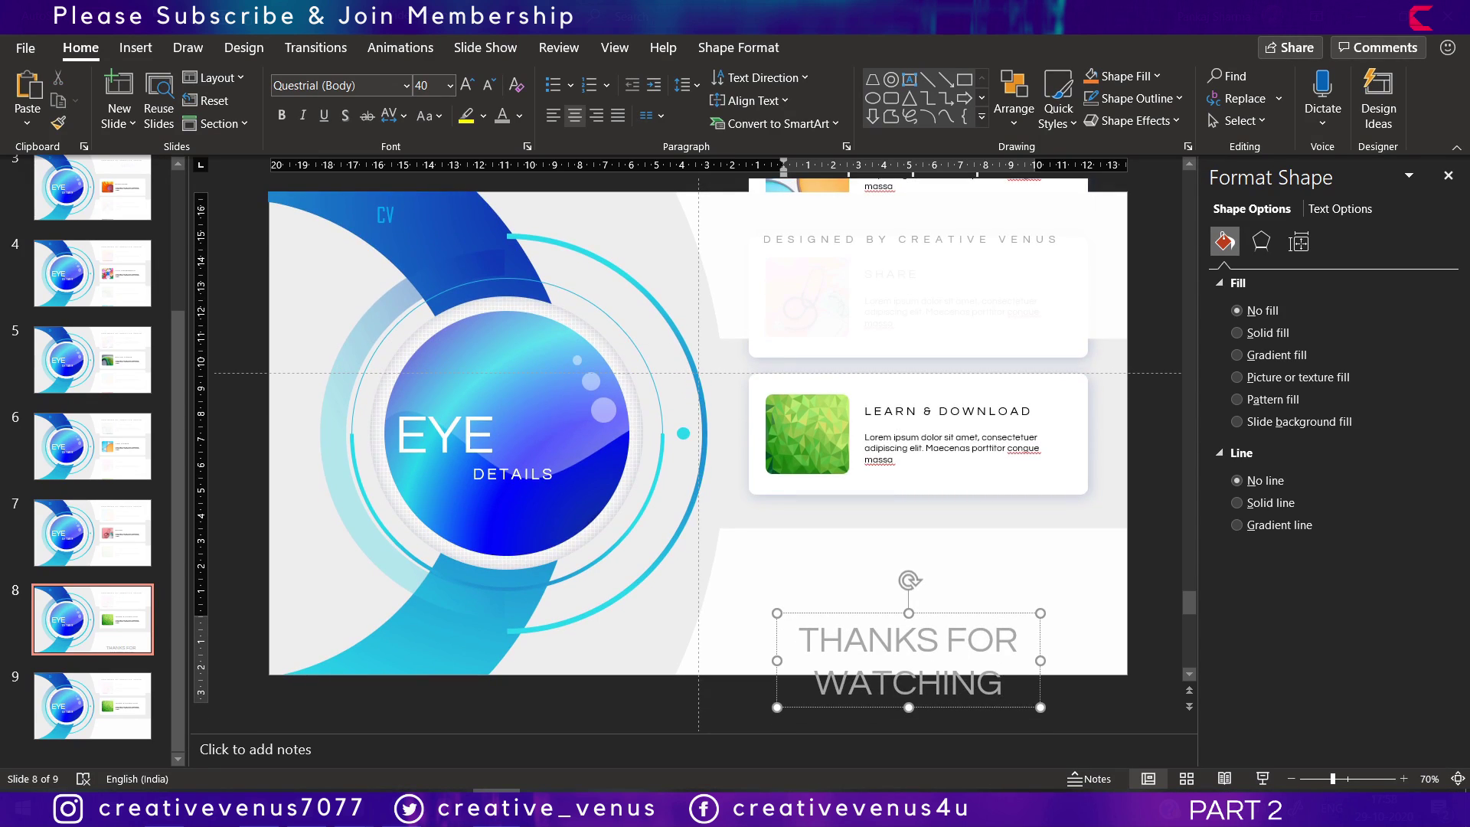
{"action": "key", "text": "ctrl+shift+Left"}
{"action": "left_click", "coordinate": [520, 116]}
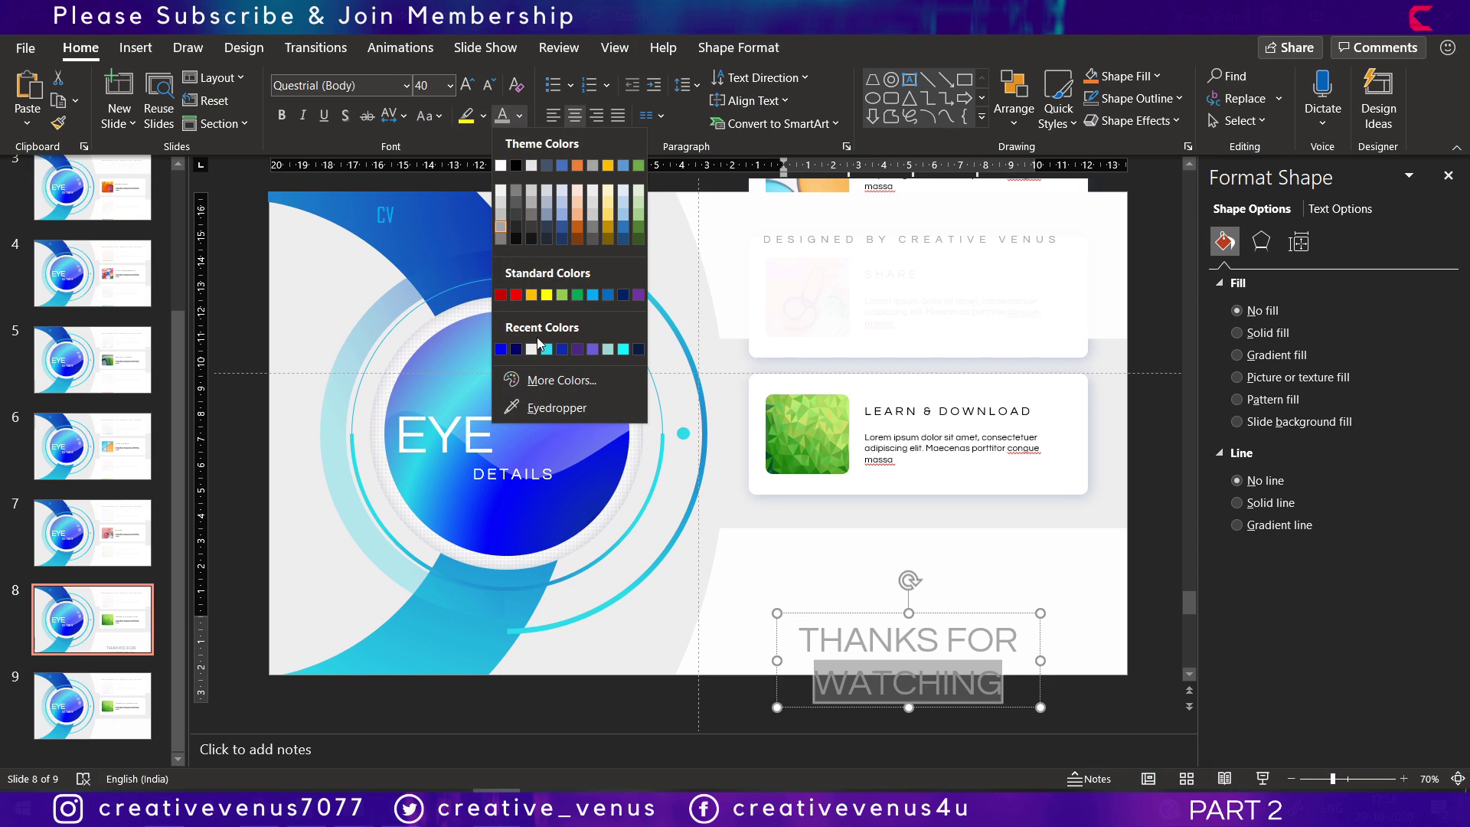
{"action": "left_click", "coordinate": [509, 346]}
{"action": "left_click", "coordinate": [933, 623]}
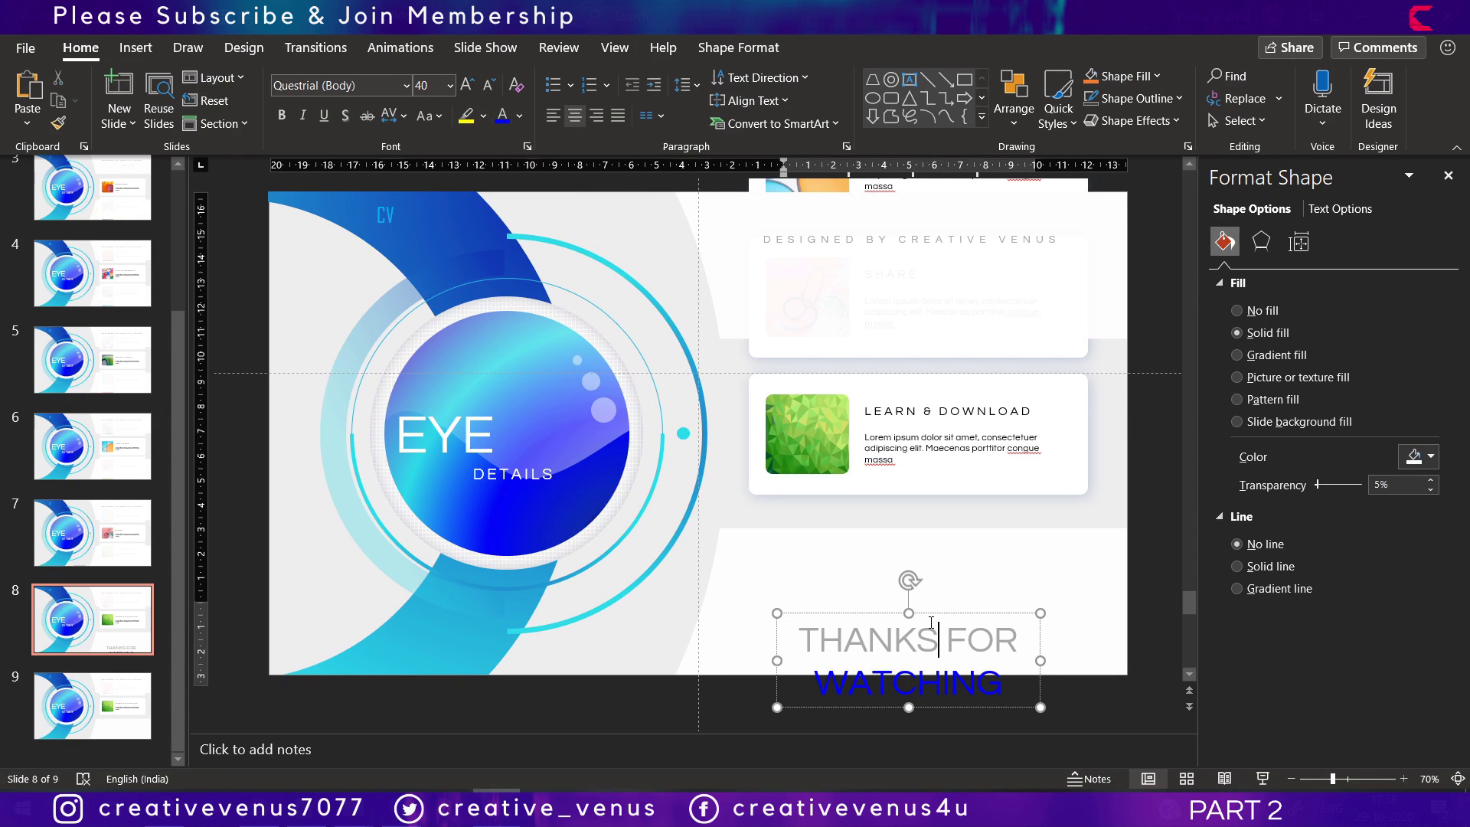
Move the THANKS FOR WATCHING text box below the lower edge of slide 8 and send it to the back.
{"action": "left_click", "coordinate": [929, 613]}
{"action": "key", "text": "Down"}
{"action": "key", "text": "Down"}
{"action": "key", "text": "Down"}
{"action": "key", "text": "Down"}
{"action": "key", "text": "Down"}
{"action": "key", "text": "Down"}
{"action": "key", "text": "Down"}
{"action": "key", "text": "Down"}
{"action": "key", "text": "Down"}
{"action": "key", "text": "Down"}
{"action": "key", "text": "Down"}
{"action": "key", "text": "Down"}
{"action": "key", "text": "Down"}
{"action": "key", "text": "Down"}
{"action": "key", "text": "Down"}
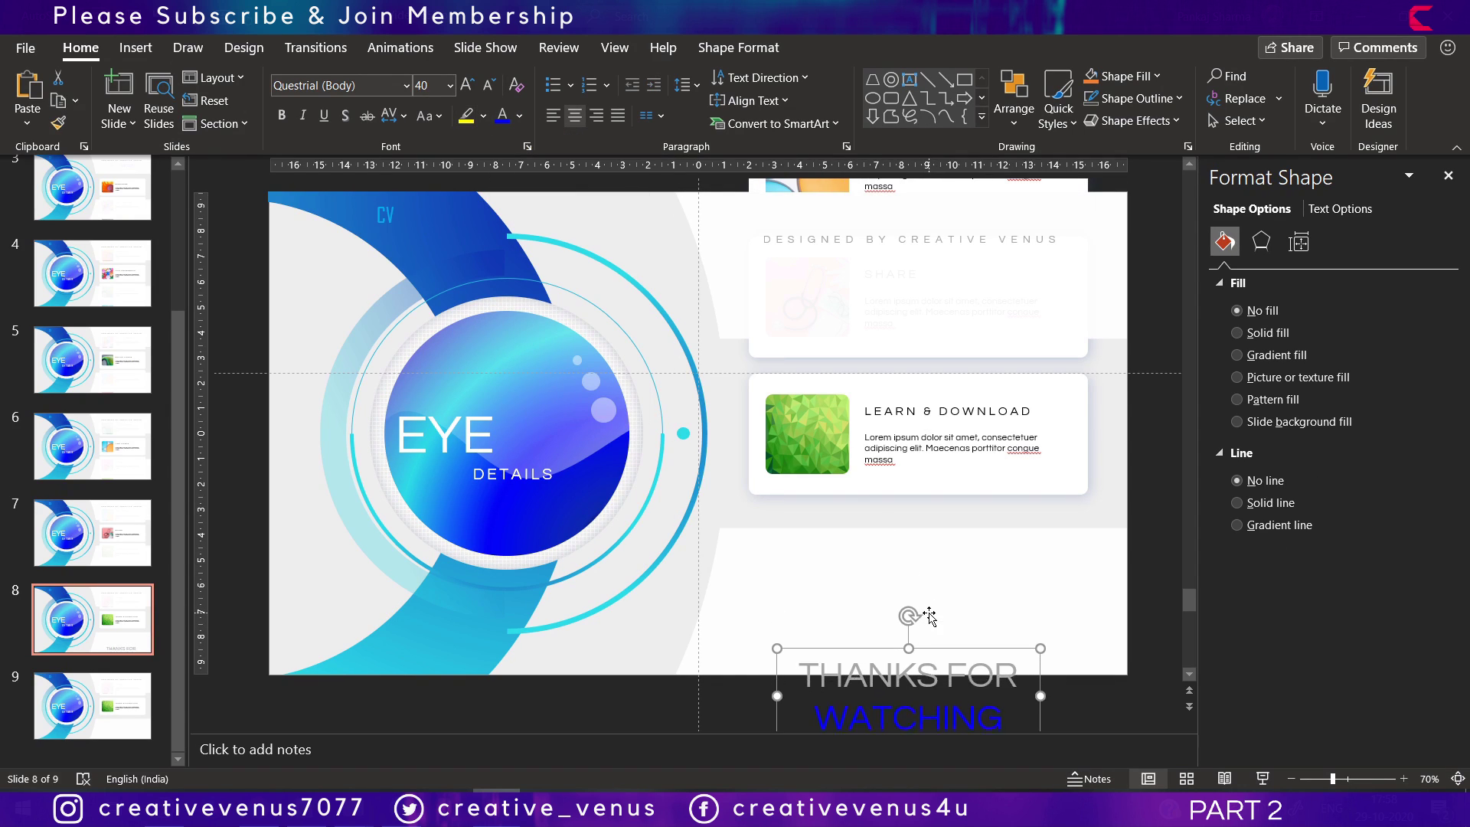
{"action": "right_click", "coordinate": [972, 695]}
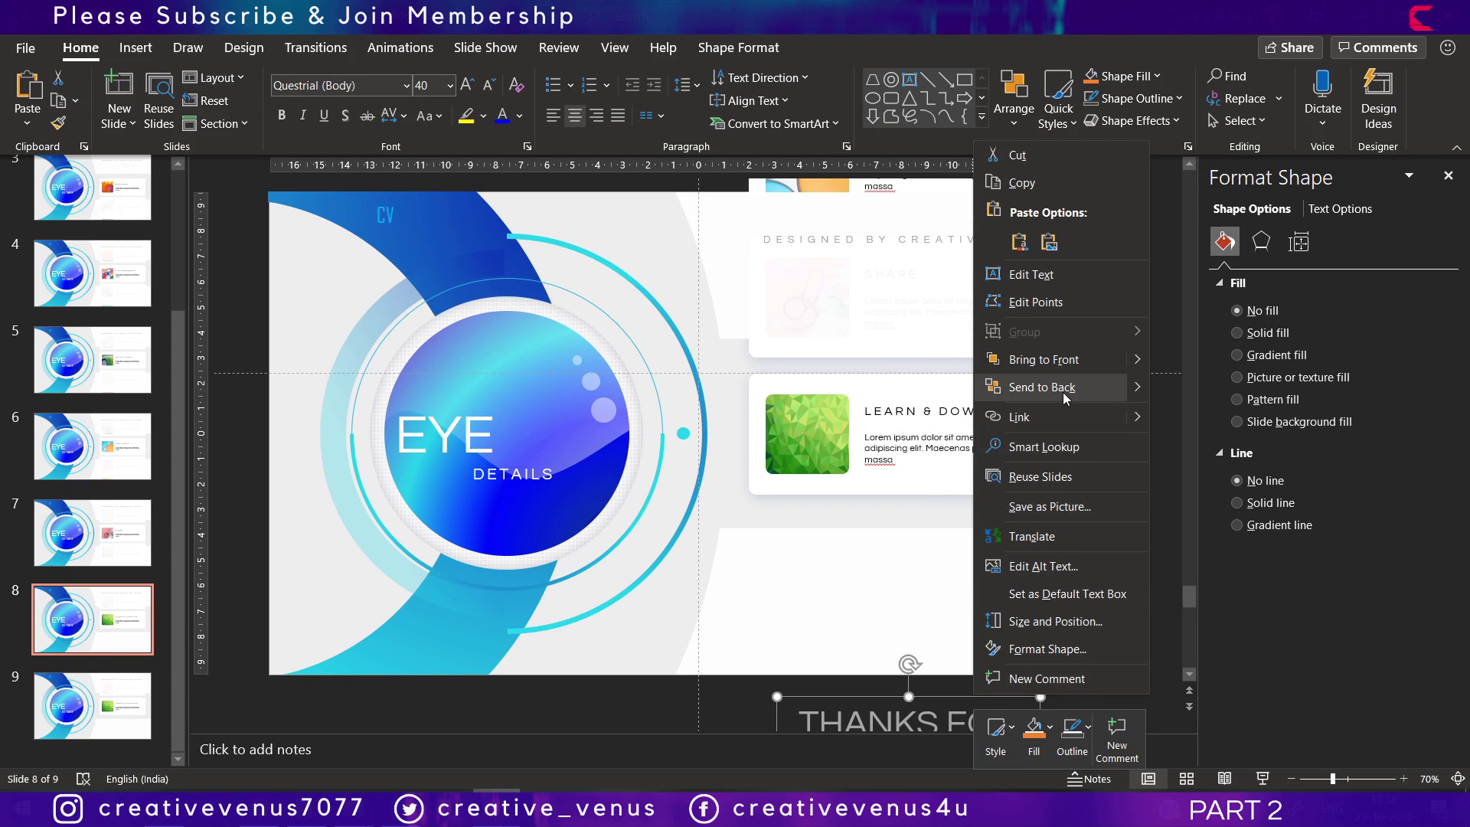
{"action": "left_click", "coordinate": [990, 636]}
Shift the card group up on slide 9 until the LEARN & DOWNLOAD card has left the window.
{"action": "left_click", "coordinate": [111, 698]}
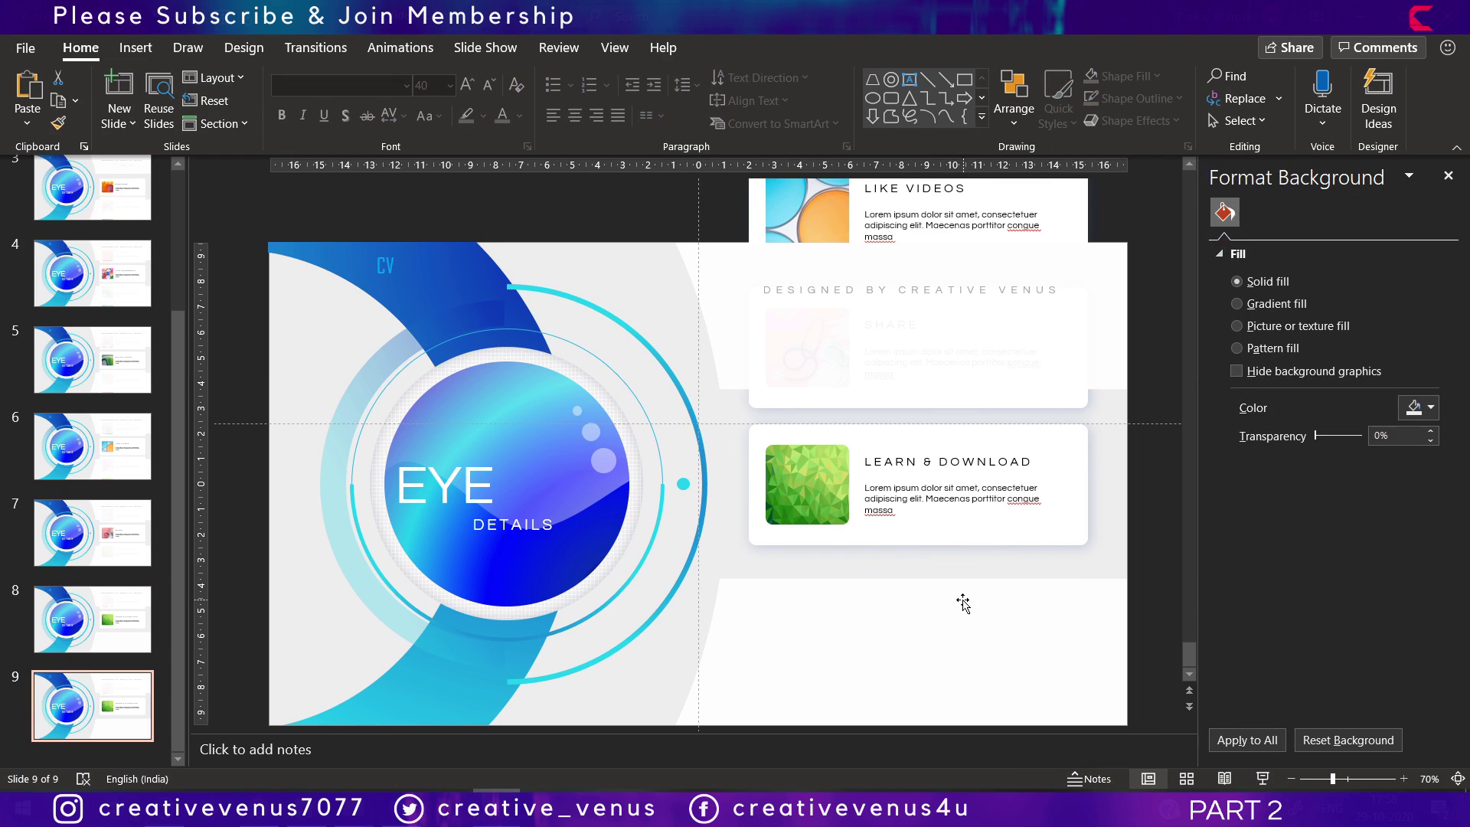
{"action": "left_click", "coordinate": [975, 535]}
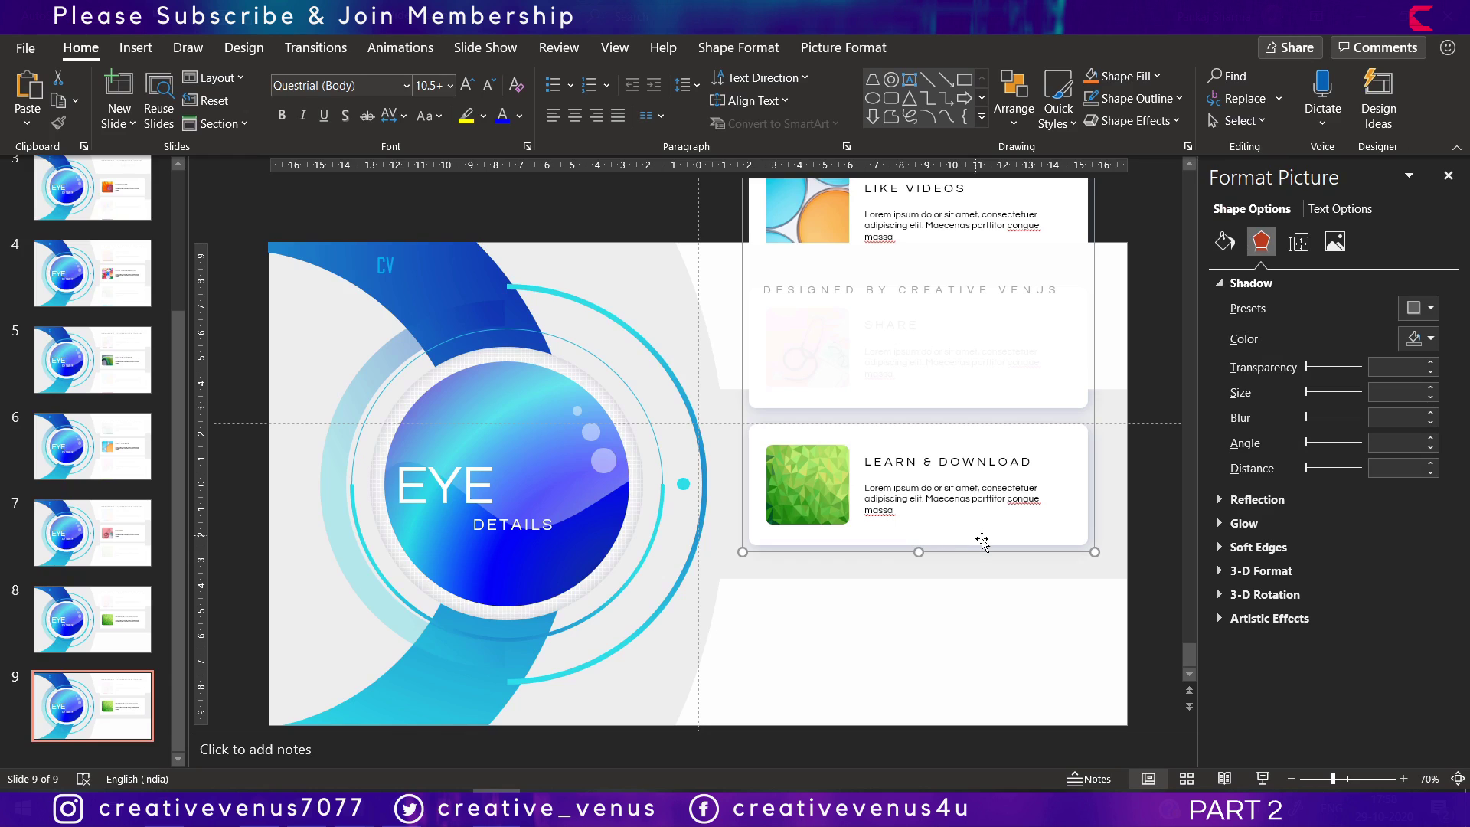
{"action": "key", "text": "Up"}
{"action": "key", "text": "Up"}
{"action": "key", "text": "Up"}
{"action": "key", "text": "Up"}
{"action": "key", "text": "Up"}
{"action": "key", "text": "Up"}
{"action": "key", "text": "Up"}
{"action": "key", "text": "Up"}
{"action": "key", "text": "Up"}
{"action": "key", "text": "Up"}
{"action": "key", "text": "Up"}
{"action": "key", "text": "Up"}
{"action": "key", "text": "Up"}
{"action": "key", "text": "Up"}
{"action": "key", "text": "Up"}
{"action": "key", "text": "Up"}
{"action": "key", "text": "Up"}
{"action": "key", "text": "Up"}
{"action": "key", "text": "Up"}
{"action": "key", "text": "Up"}
{"action": "key", "text": "Up"}
{"action": "key", "text": "Up"}
{"action": "key", "text": "Up"}
{"action": "key", "text": "Up"}
{"action": "key", "text": "Up"}
{"action": "key", "text": "Up"}
Place the THANKS FOR WATCHING text box on slide 9 and move it up until it sits centred in the empty window.
{"action": "left_click", "coordinate": [1067, 544]}
{"action": "scroll", "coordinate": [1067, 543], "scroll_direction": "down", "scroll_amount": 3}
{"action": "left_click", "coordinate": [961, 624]}
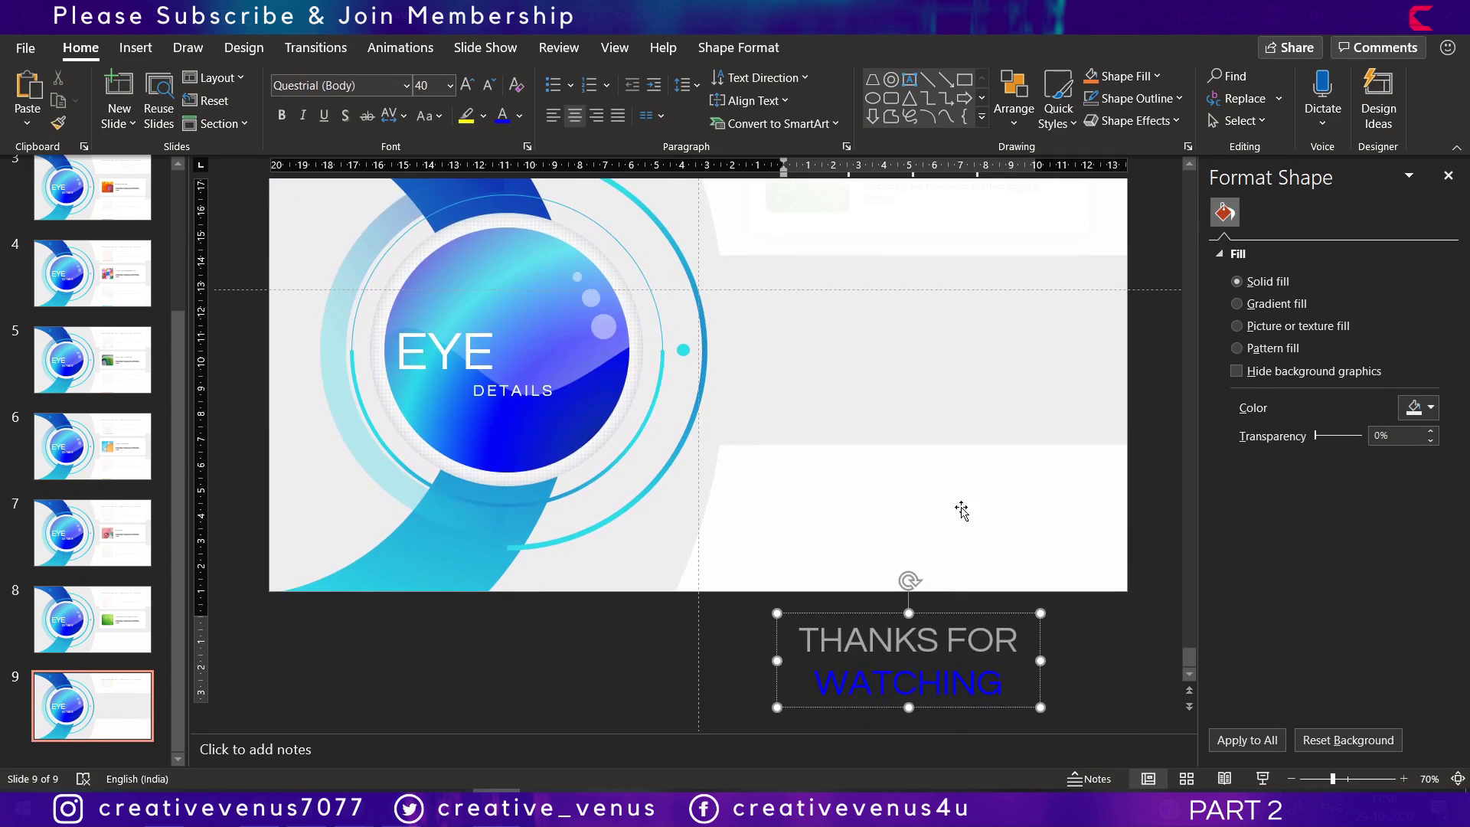
{"action": "left_click", "coordinate": [950, 613]}
{"action": "key", "text": "Up"}
{"action": "key", "text": "Up"}
{"action": "key", "text": "Up"}
{"action": "key", "text": "Up"}
{"action": "key", "text": "Up"}
{"action": "key", "text": "Up"}
{"action": "key", "text": "Up"}
{"action": "key", "text": "Up"}
{"action": "key", "text": "Up"}
{"action": "key", "text": "Up"}
{"action": "key", "text": "Up"}
{"action": "key", "text": "Up"}
{"action": "key", "text": "Up"}
{"action": "key", "text": "Up"}
{"action": "key", "text": "Up"}
{"action": "key", "text": "Up"}
{"action": "key", "text": "Up"}
{"action": "key", "text": "Up"}
{"action": "key", "text": "Up"}
{"action": "key", "text": "Up"}
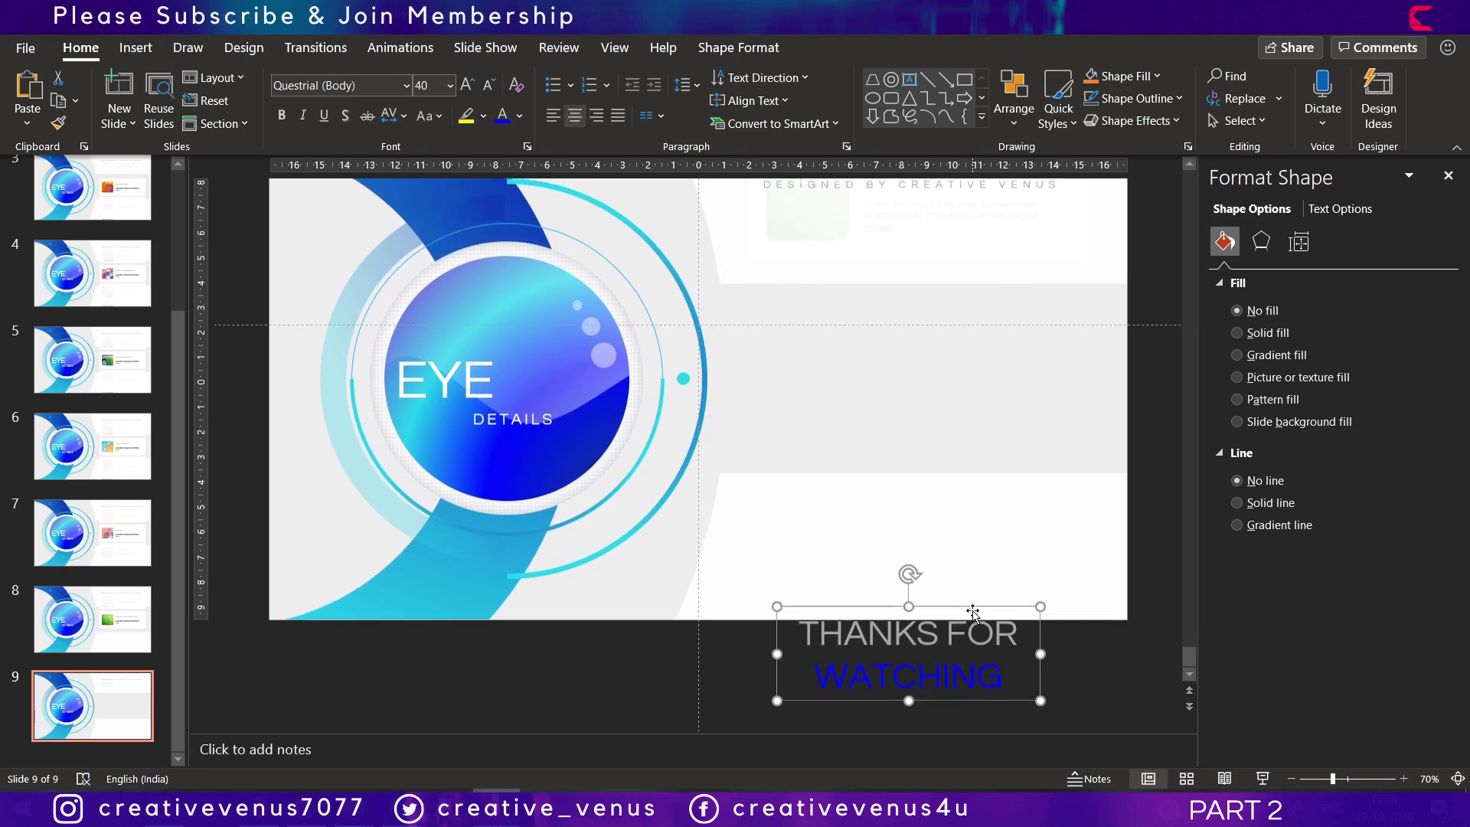
{"action": "key", "text": "Up"}
{"action": "key", "text": "Up"}
{"action": "key", "text": "Up"}
{"action": "key", "text": "Up"}
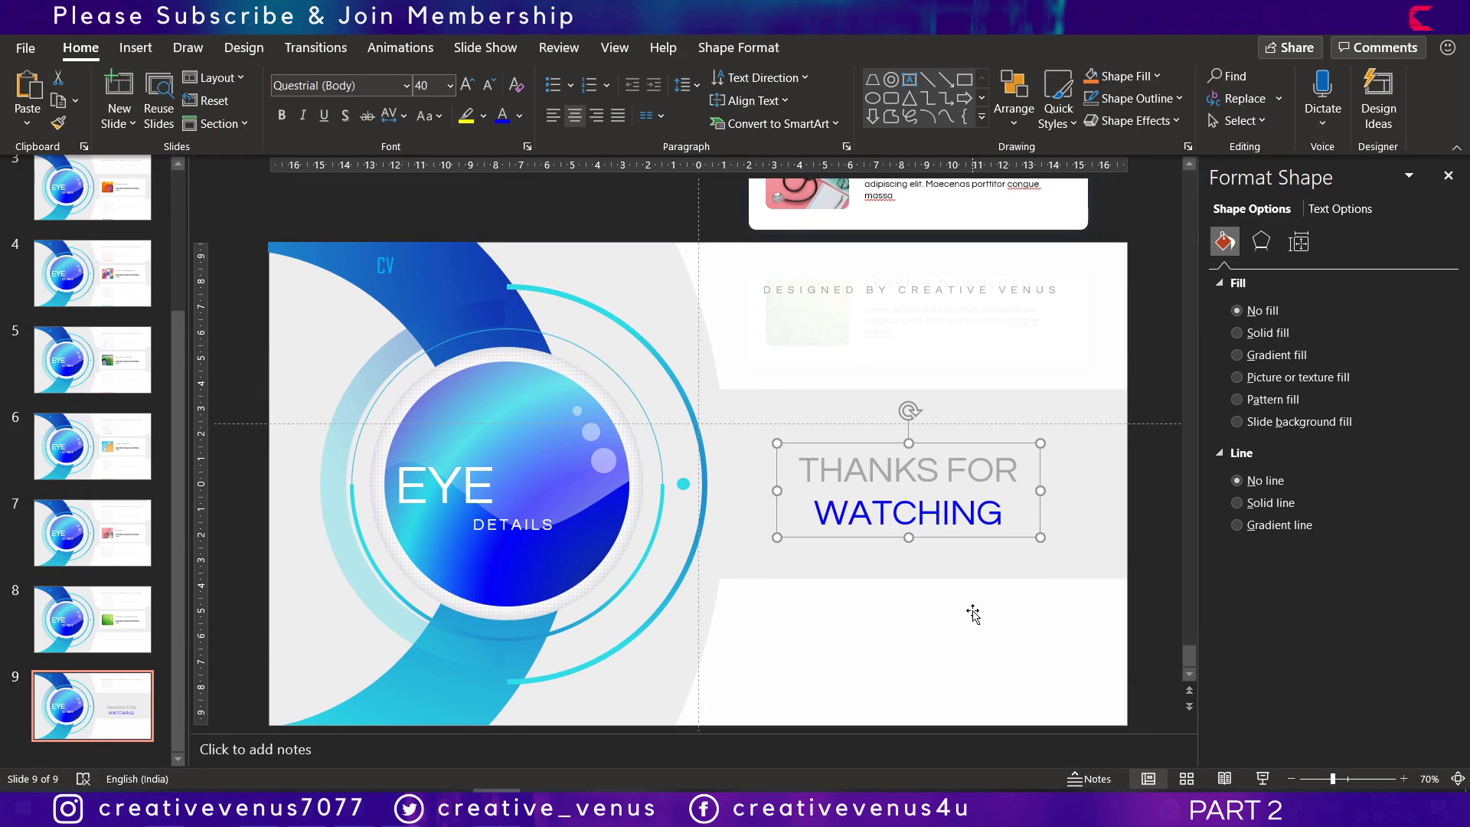
{"action": "right_click", "coordinate": [959, 443]}
{"action": "left_click", "coordinate": [1146, 517]}
{"action": "left_click", "coordinate": [894, 571]}
Return to slide 1, play the slide show briefly and exit it.
{"action": "left_click_drag", "start_coordinate": [180, 694], "coordinate": [196, 394]}
{"action": "left_click", "coordinate": [123, 207]}
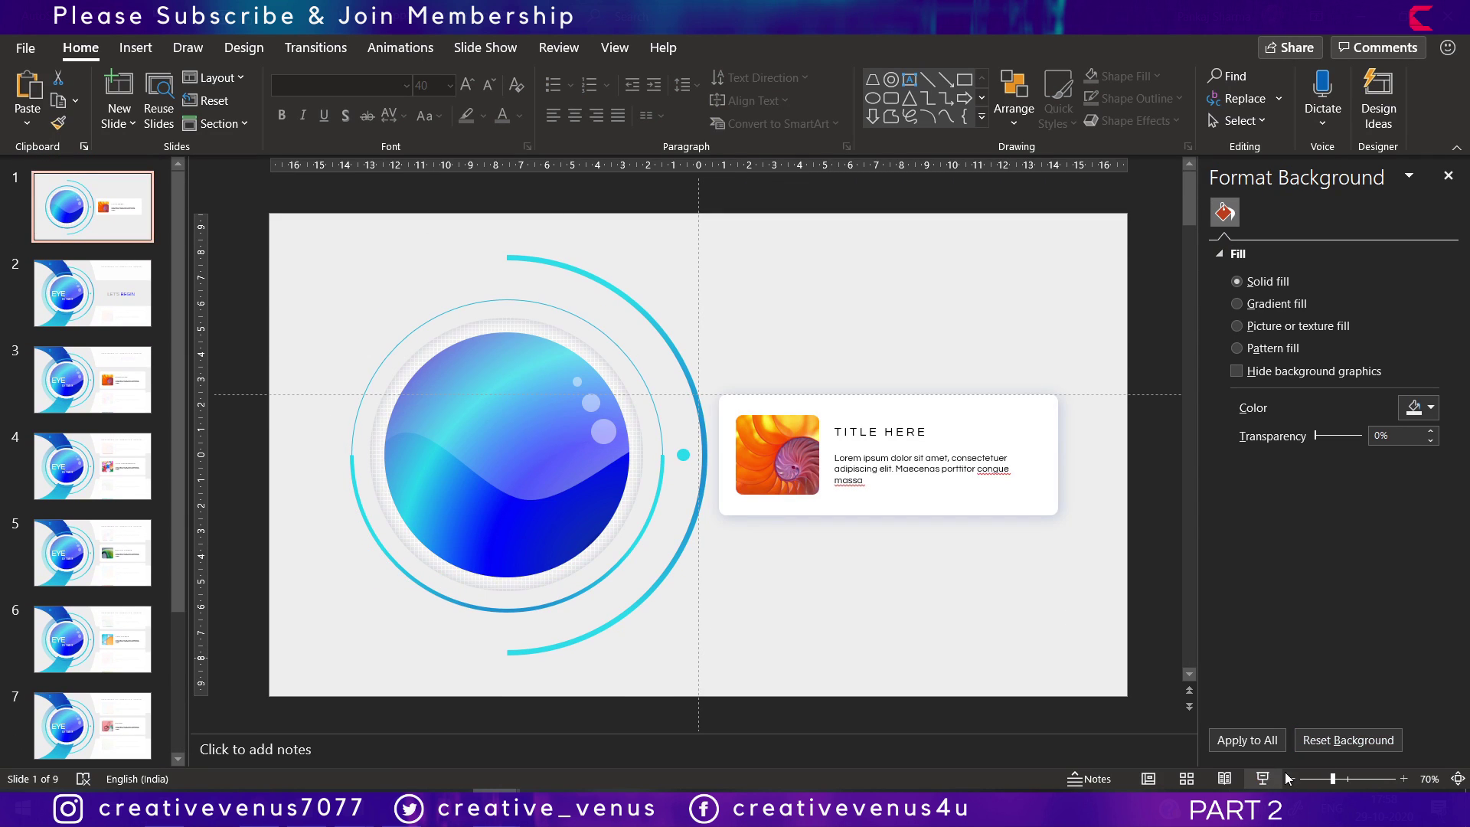
{"action": "left_click", "coordinate": [1262, 779]}
{"action": "key", "text": "Escape"}
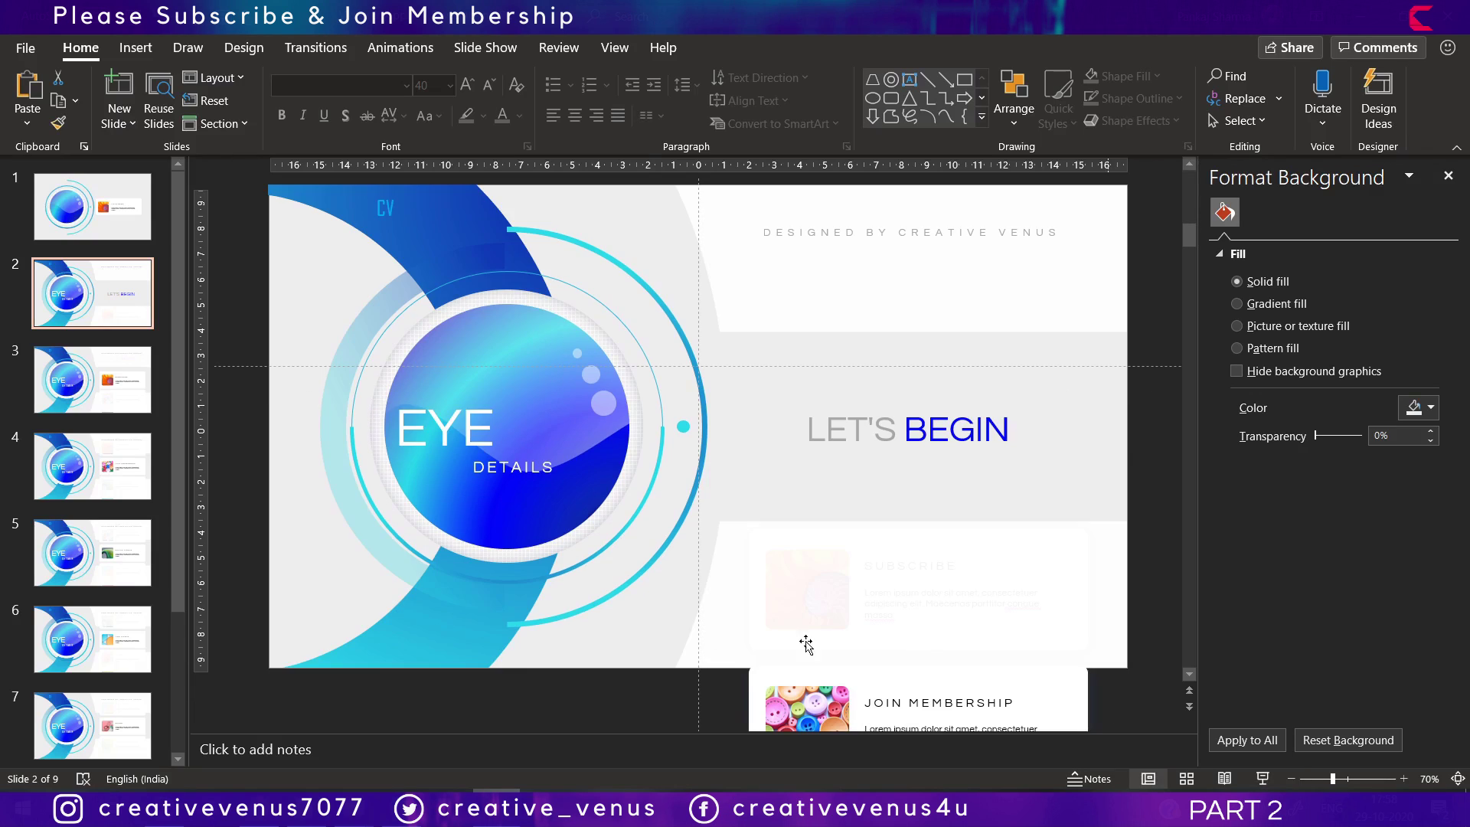
Apply the Morph transition to all the slides and reopen slide 2.
{"action": "left_click", "coordinate": [316, 47]}
{"action": "left_click", "coordinate": [200, 97]}
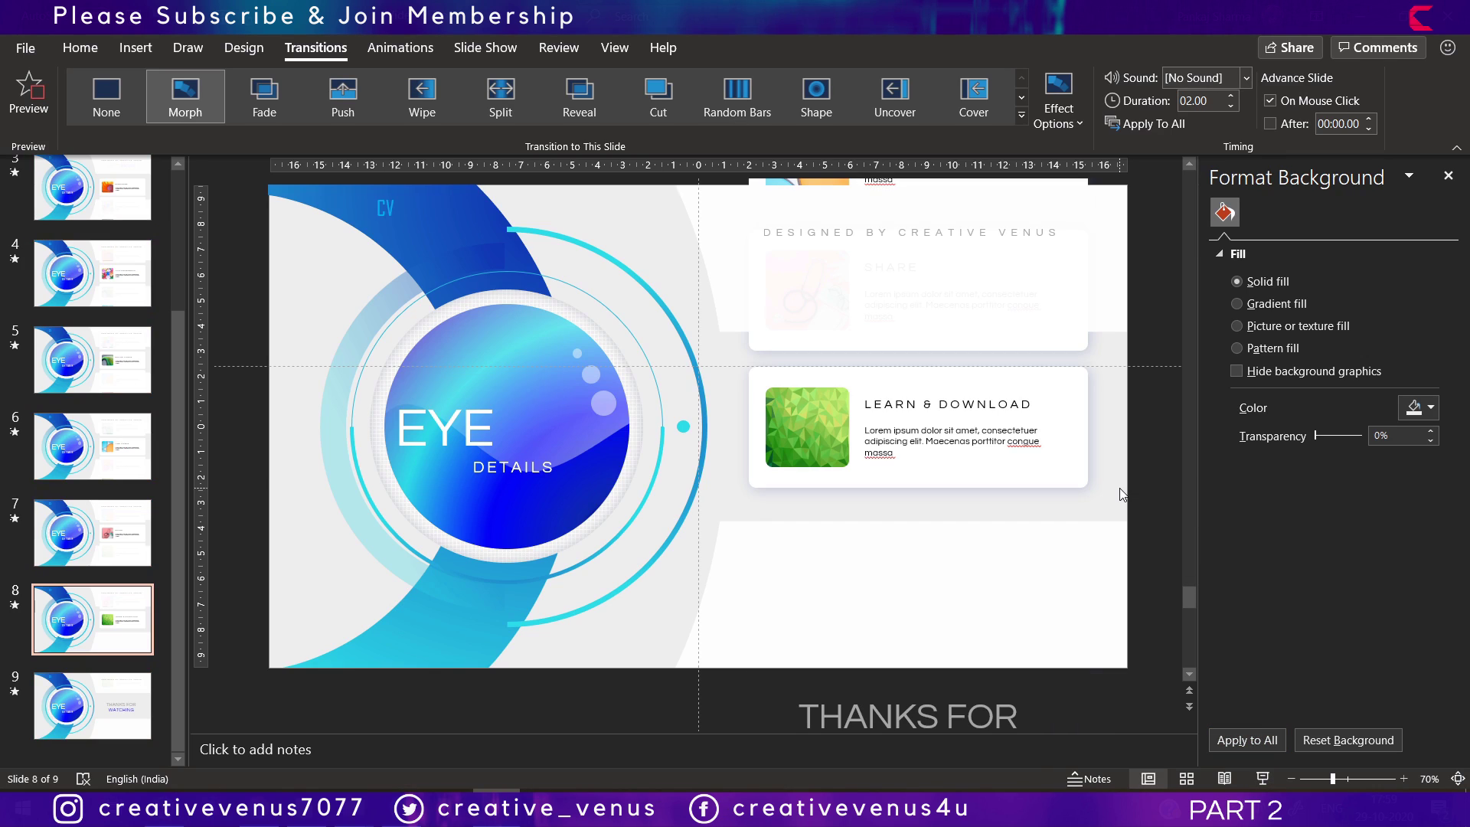
{"action": "left_click", "coordinate": [86, 217]}
{"action": "scroll", "coordinate": [99, 337], "scroll_direction": "up", "scroll_amount": 2}
{"action": "left_click", "coordinate": [108, 292]}
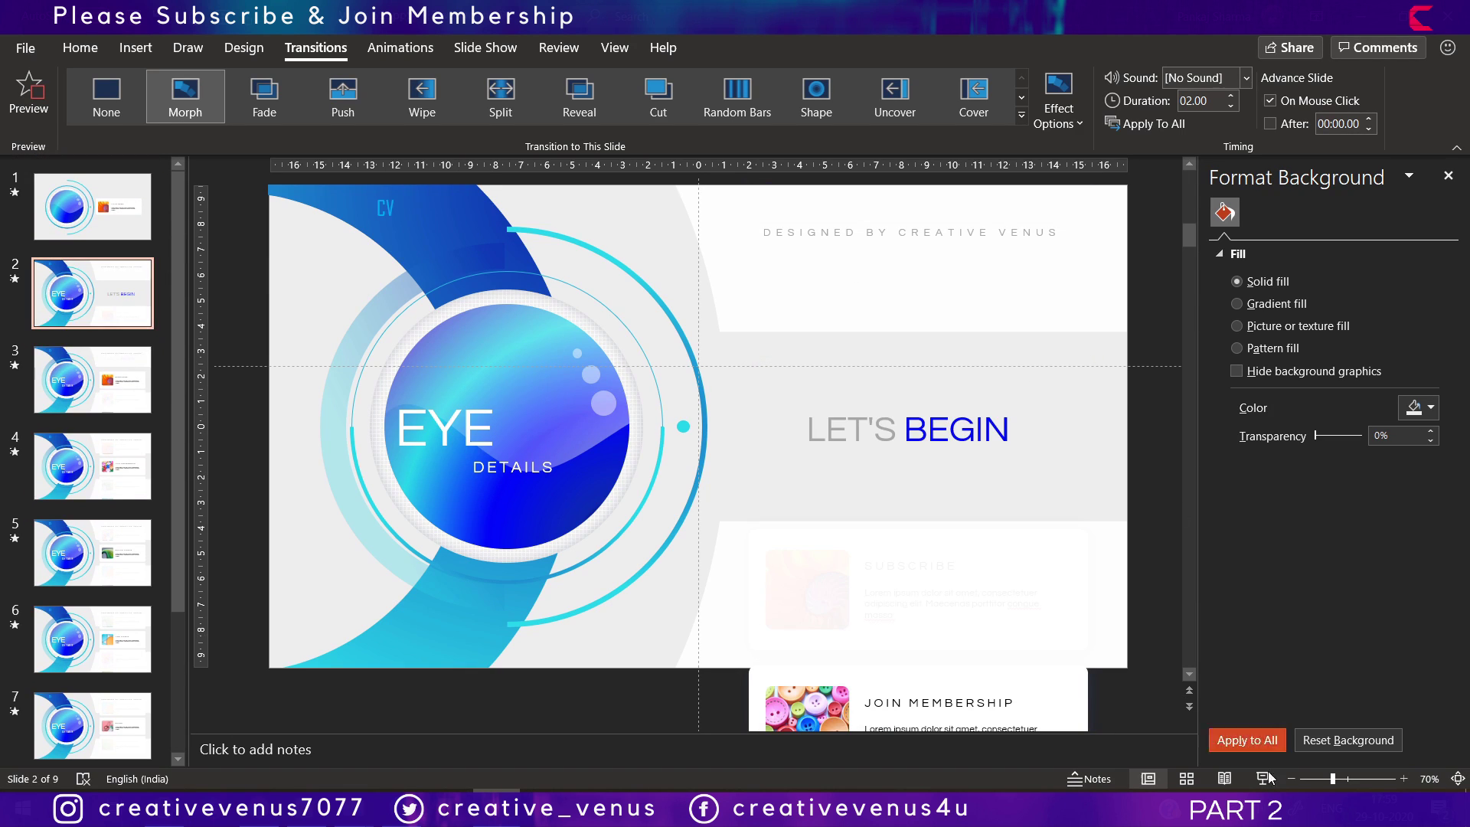
Check how the card stack and the LET'S BEGIN text are placed on slides 2 and 3.
{"action": "left_click", "coordinate": [923, 405]}
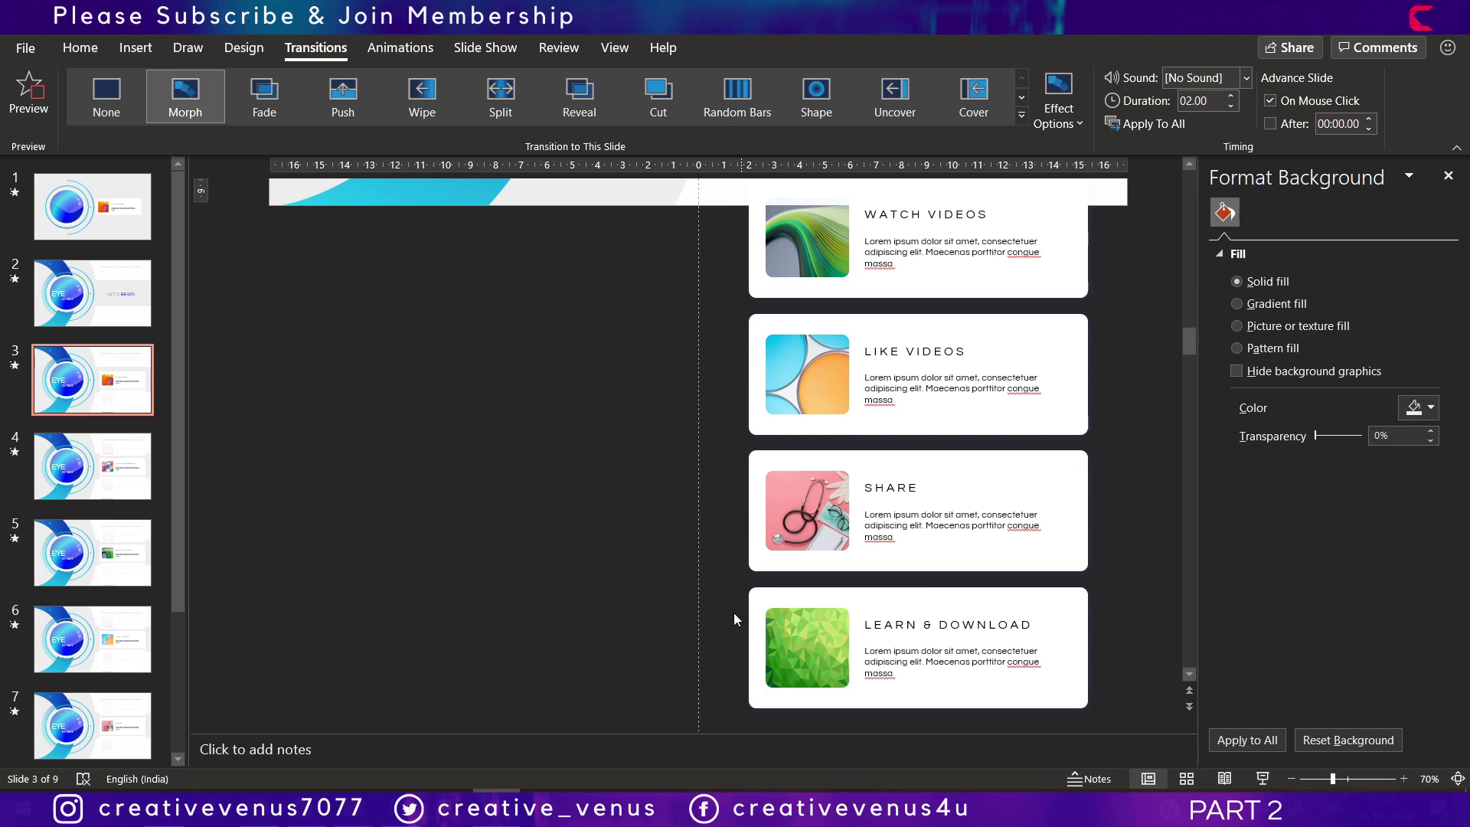
{"action": "left_click", "coordinate": [133, 325]}
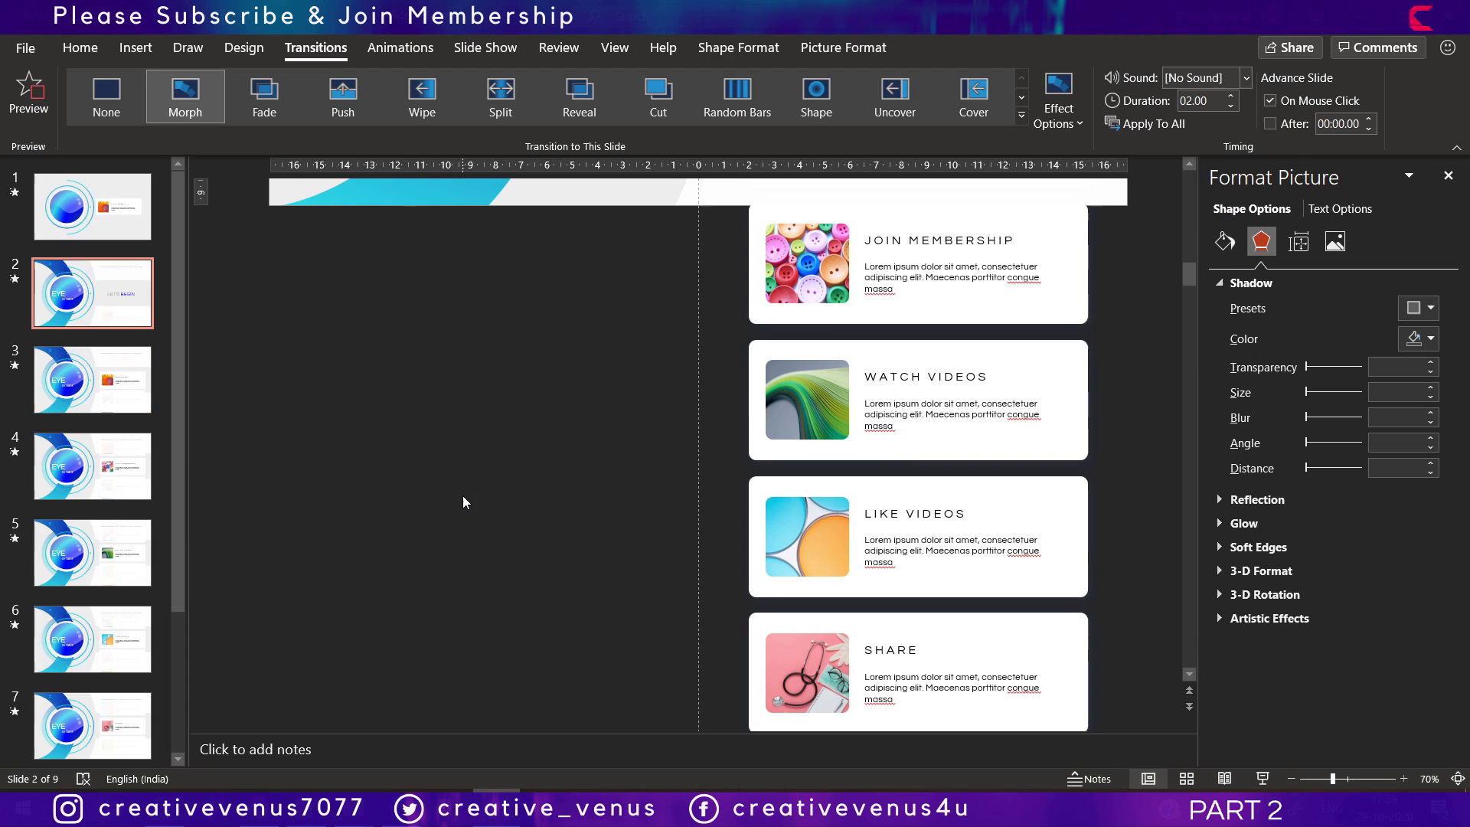
{"action": "left_click", "coordinate": [115, 320]}
{"action": "scroll", "coordinate": [684, 329], "scroll_direction": "up", "scroll_amount": 5}
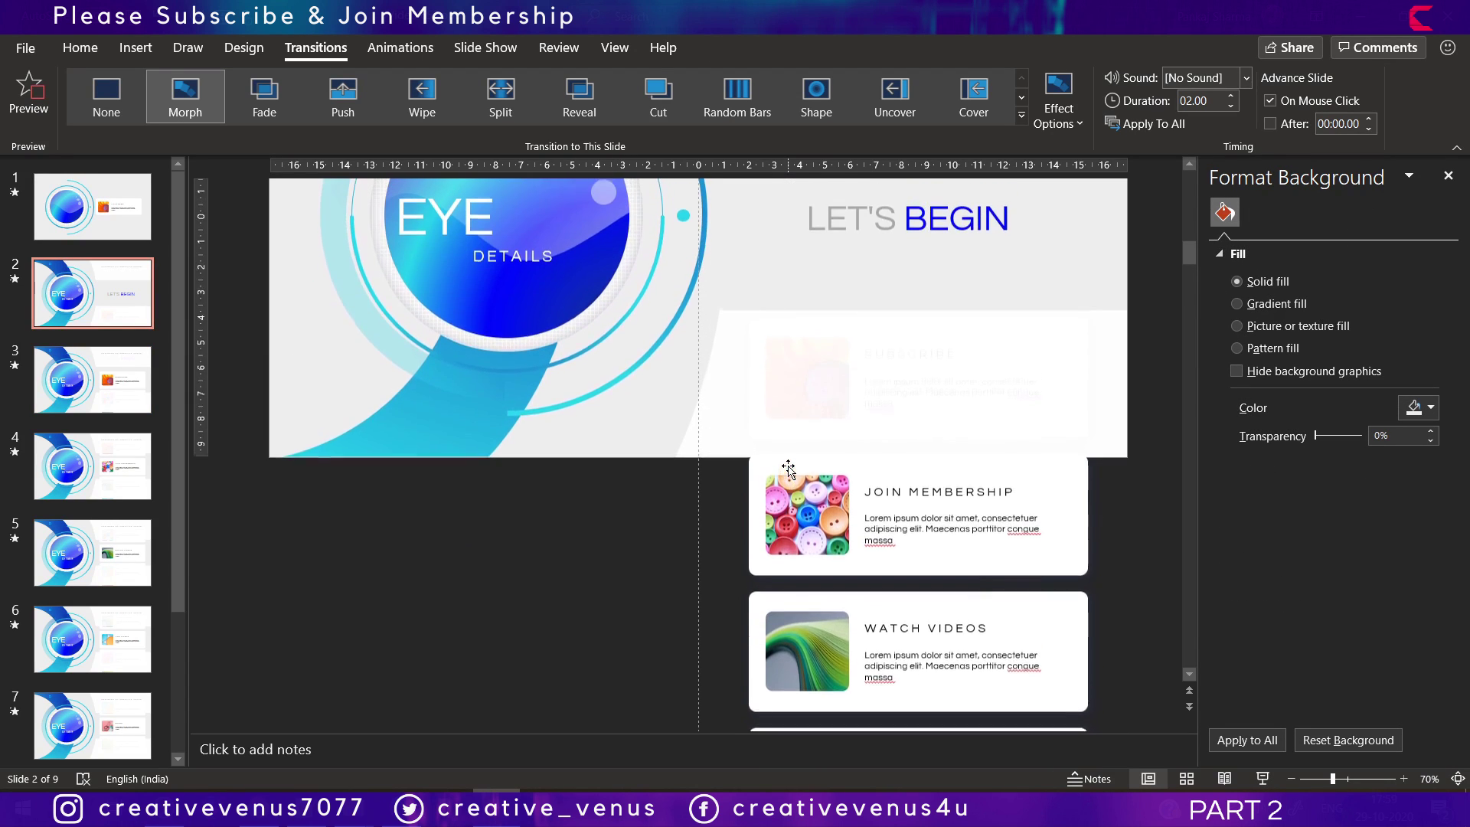
{"action": "left_click", "coordinate": [927, 289]}
{"action": "left_click", "coordinate": [955, 256]}
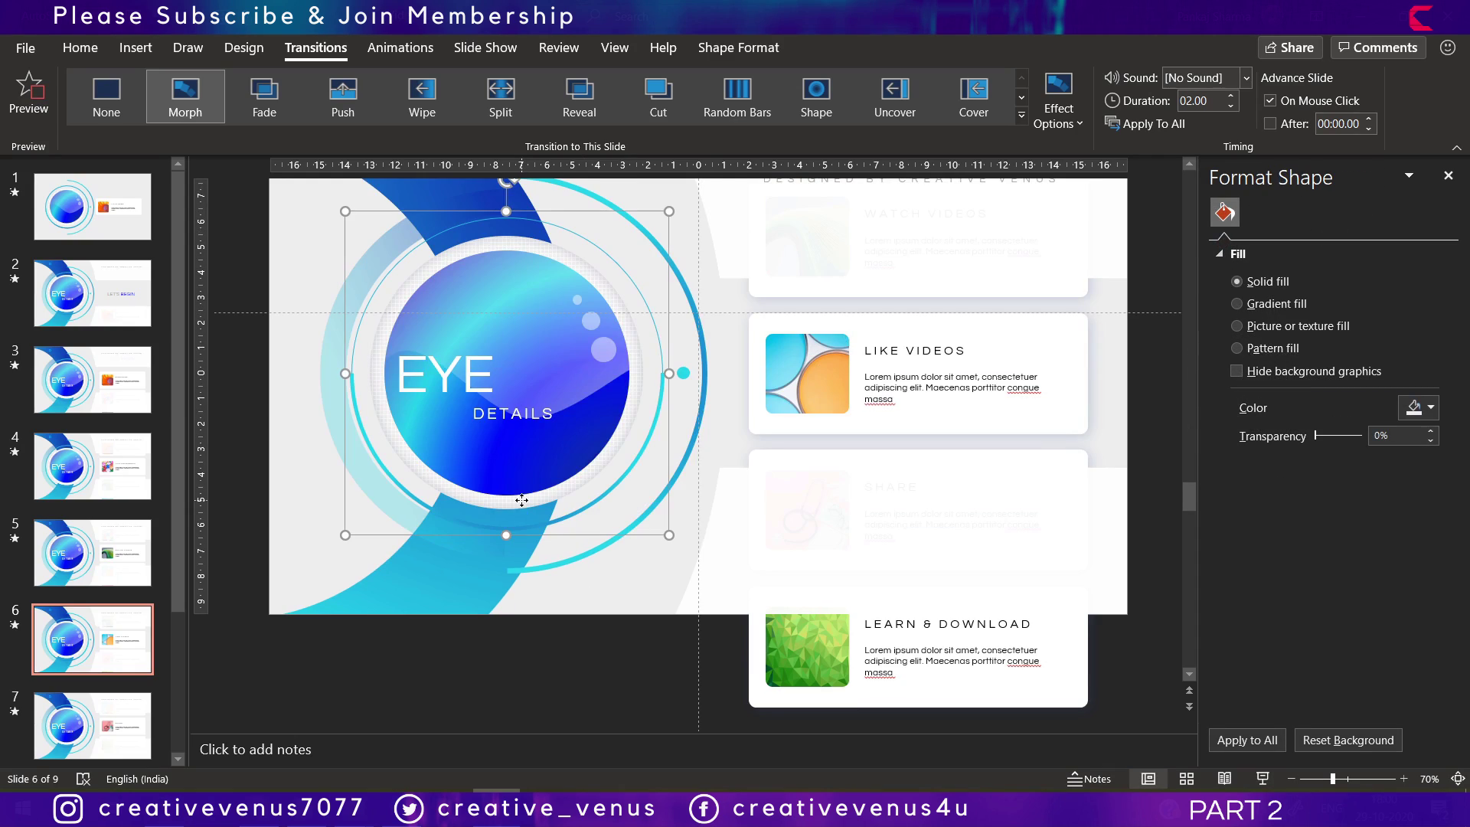
Rotate the glossy sphere and its inner ring clockwise on slide 3, leaving the EYE DETAILS text upright.
{"action": "left_click", "coordinate": [394, 663]}
{"action": "left_click", "coordinate": [122, 324]}
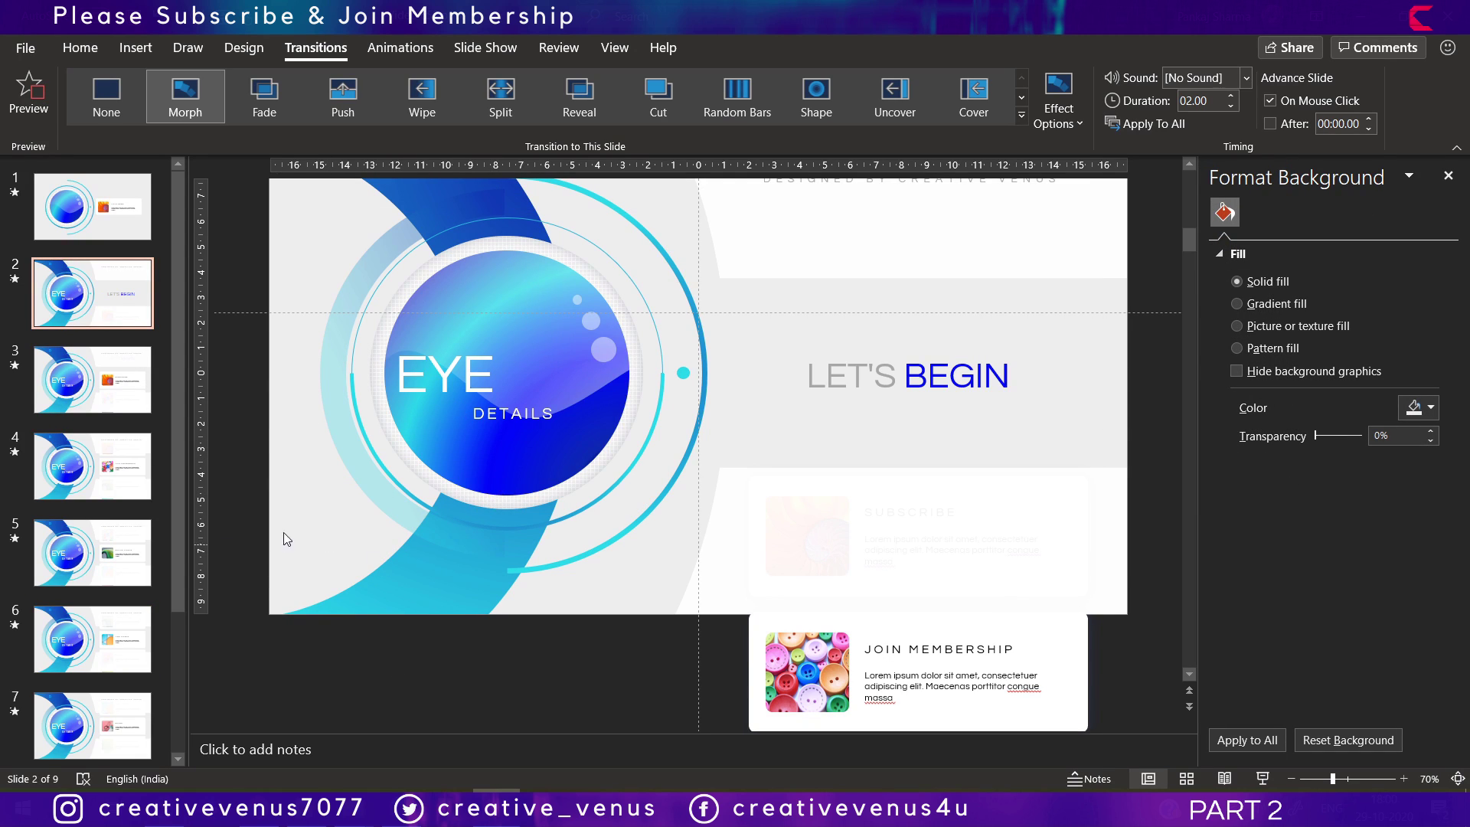
{"action": "left_click", "coordinate": [557, 488]}
{"action": "left_click", "coordinate": [97, 389]}
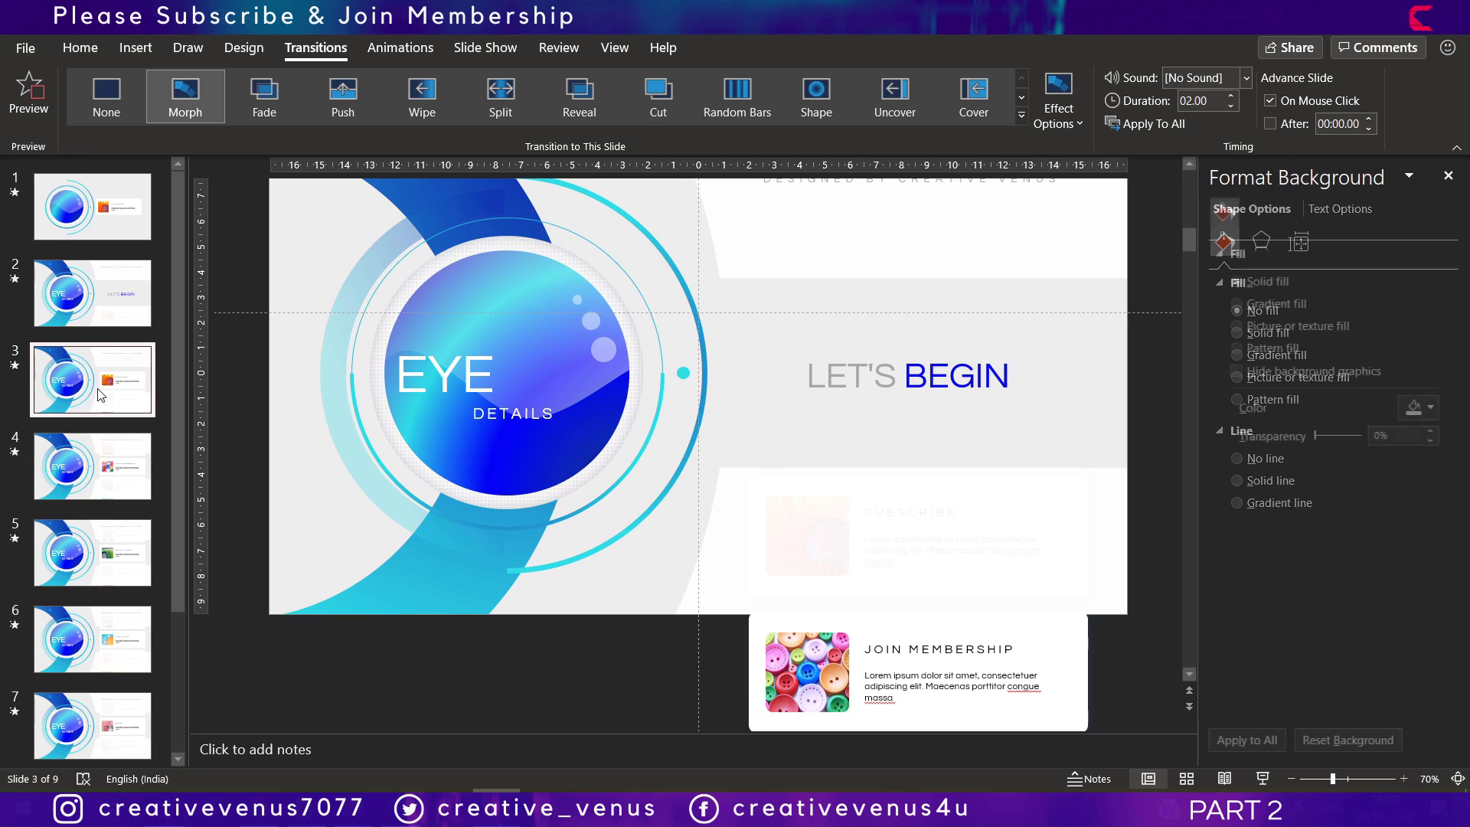
{"action": "left_click", "coordinate": [545, 272]}
{"action": "left_click_drag", "start_coordinate": [507, 178], "coordinate": [607, 273]}
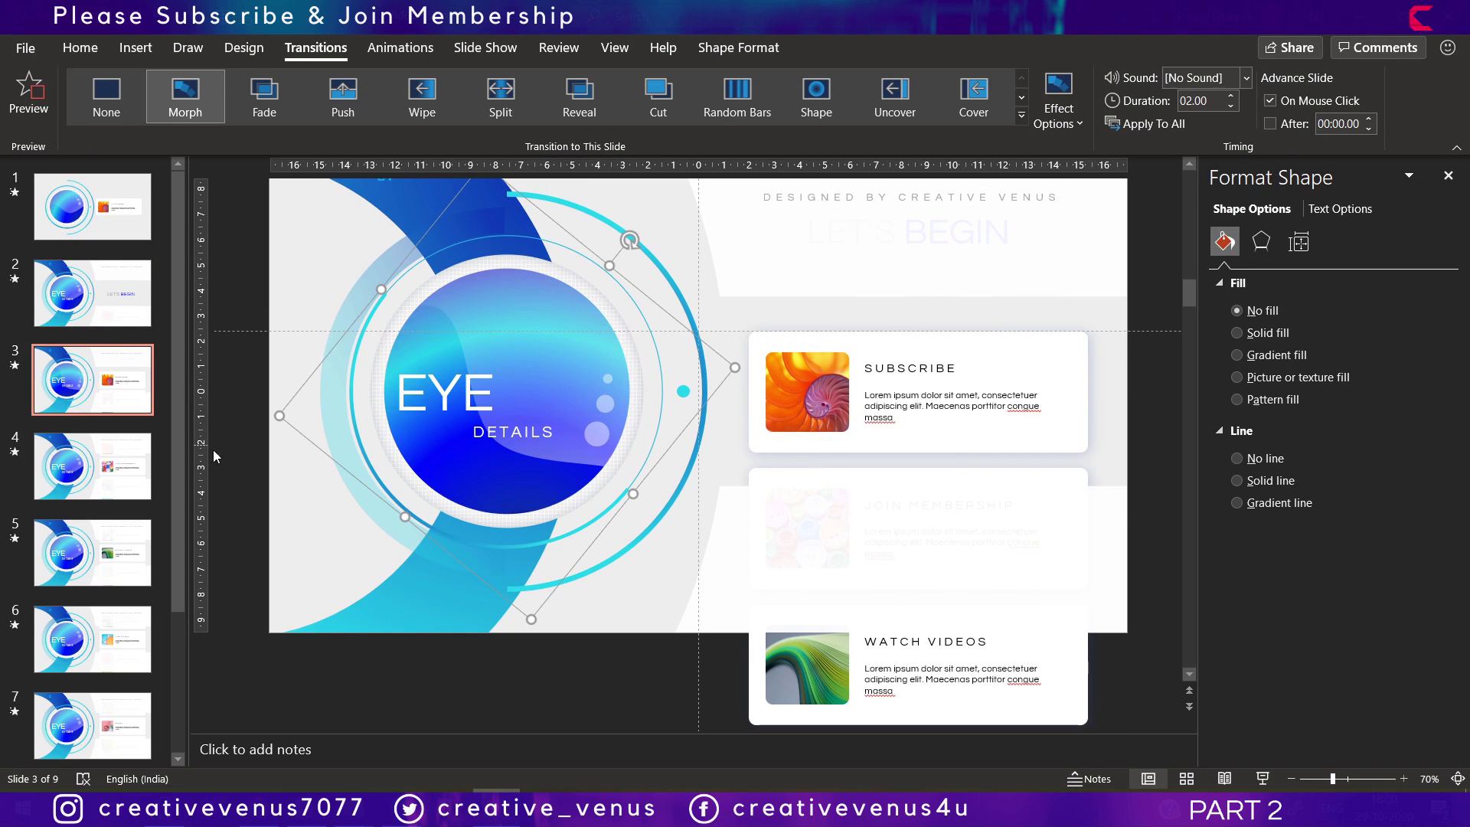
Rotate the sphere-and-ring group on slides 4 and 5, moving its bubbles to the sphere's lower left and upper left respectively.
{"action": "left_click", "coordinate": [123, 473]}
{"action": "left_click", "coordinate": [502, 325]}
{"action": "left_click_drag", "start_coordinate": [502, 187], "coordinate": [564, 437]}
{"action": "key", "text": "Page_Down"}
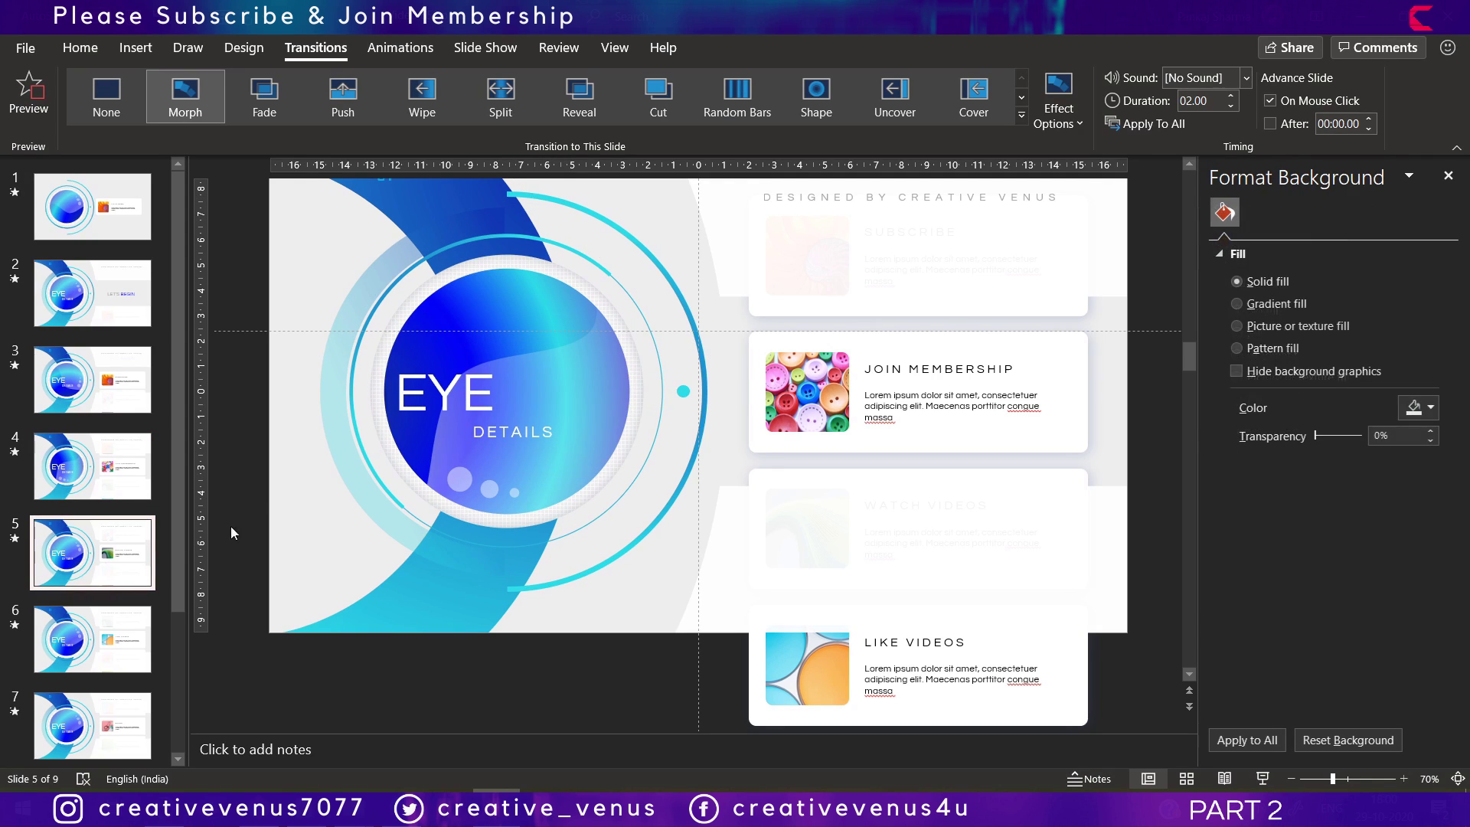
{"action": "left_click", "coordinate": [535, 328]}
{"action": "left_click_drag", "start_coordinate": [506, 195], "coordinate": [457, 447]}
Rotate the sphere-and-ring group further on slides 6 and 7, bringing its bubbles to the sphere's upper left and top edge respectively.
{"action": "left_click", "coordinate": [91, 653]}
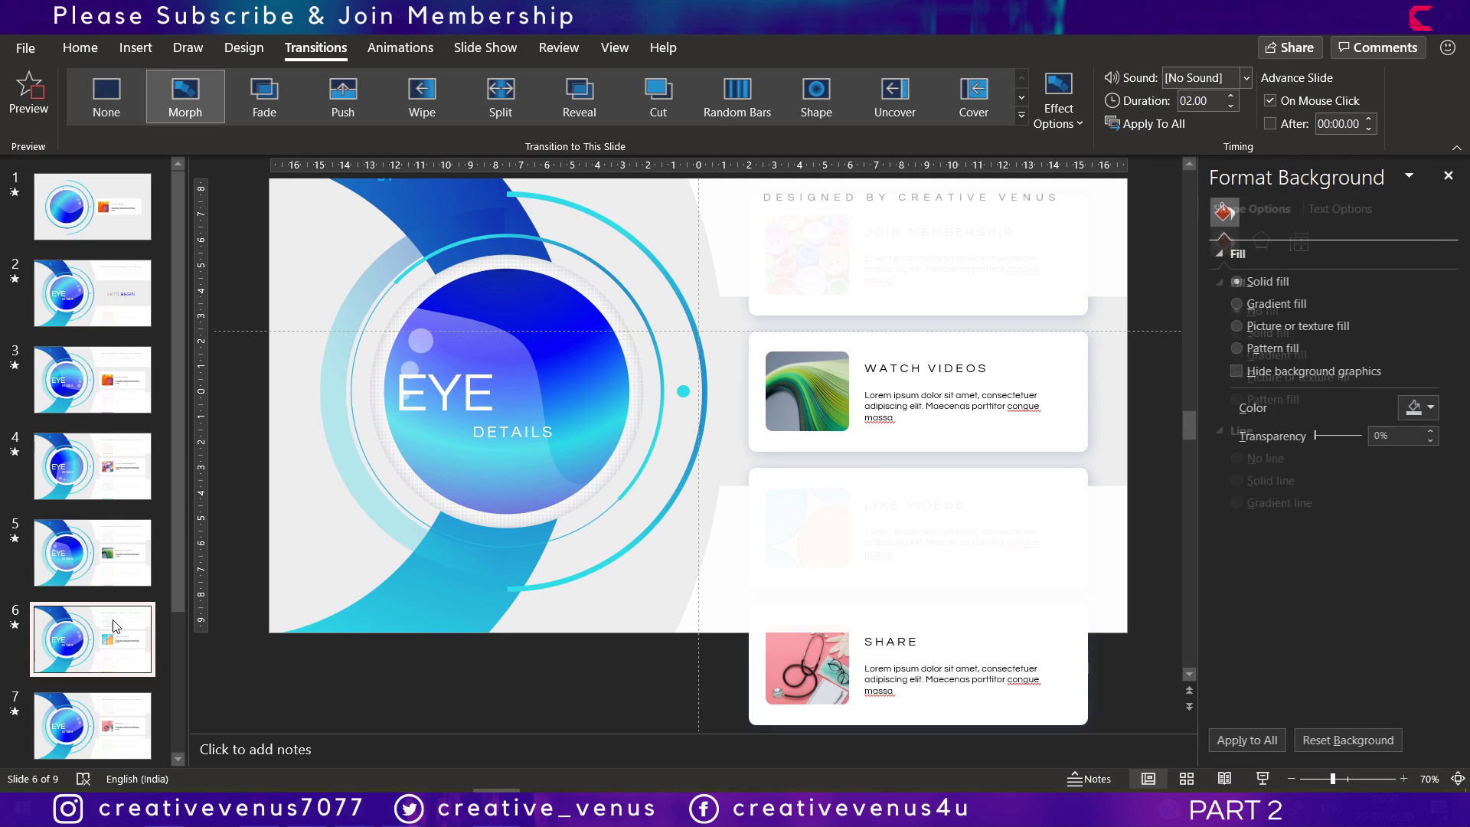
{"action": "left_click", "coordinate": [531, 312]}
{"action": "left_click_drag", "start_coordinate": [507, 191], "coordinate": [403, 438]}
{"action": "key", "text": "Page_Down"}
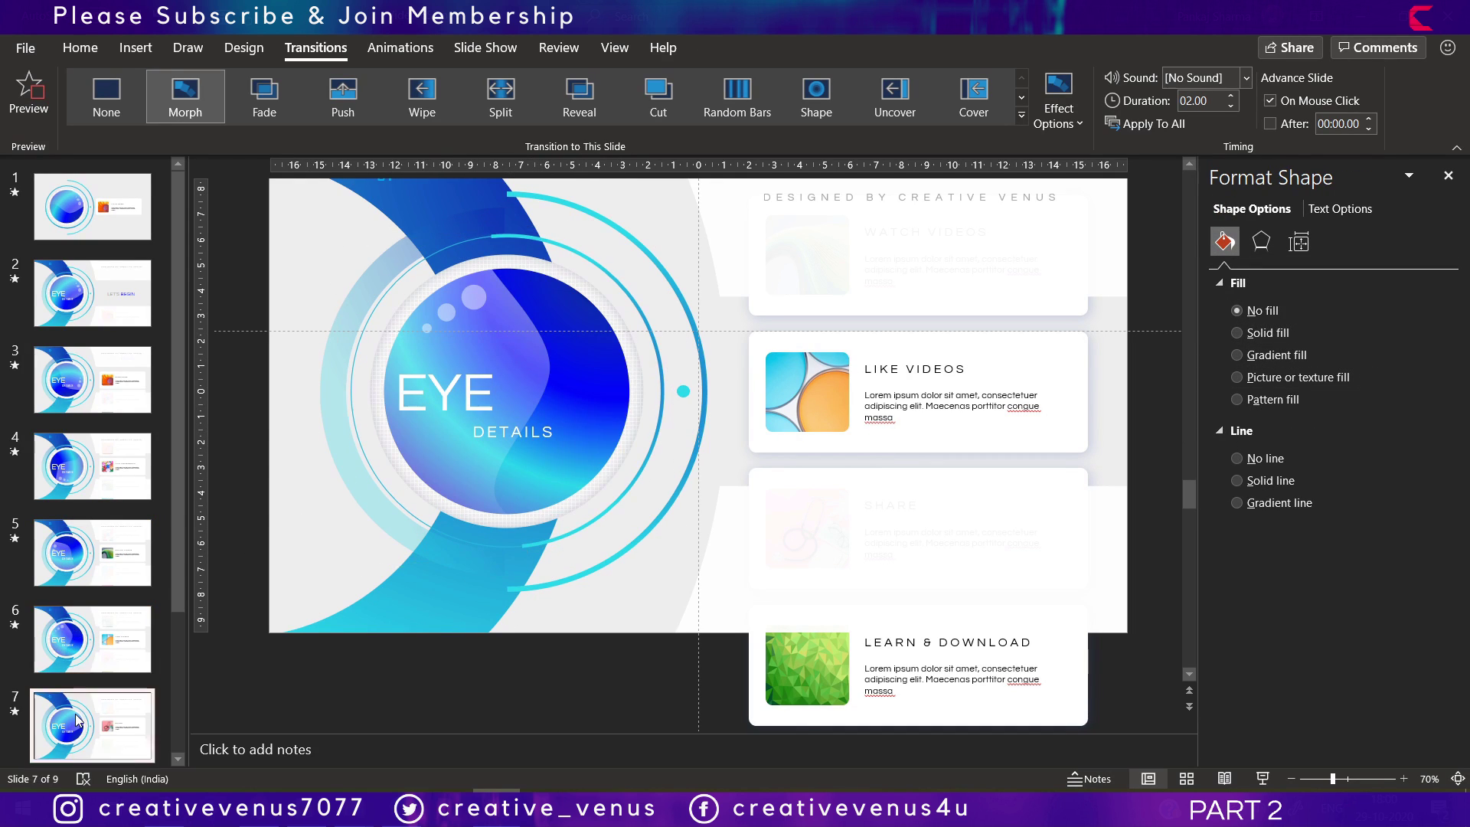
{"action": "left_click", "coordinate": [439, 478]}
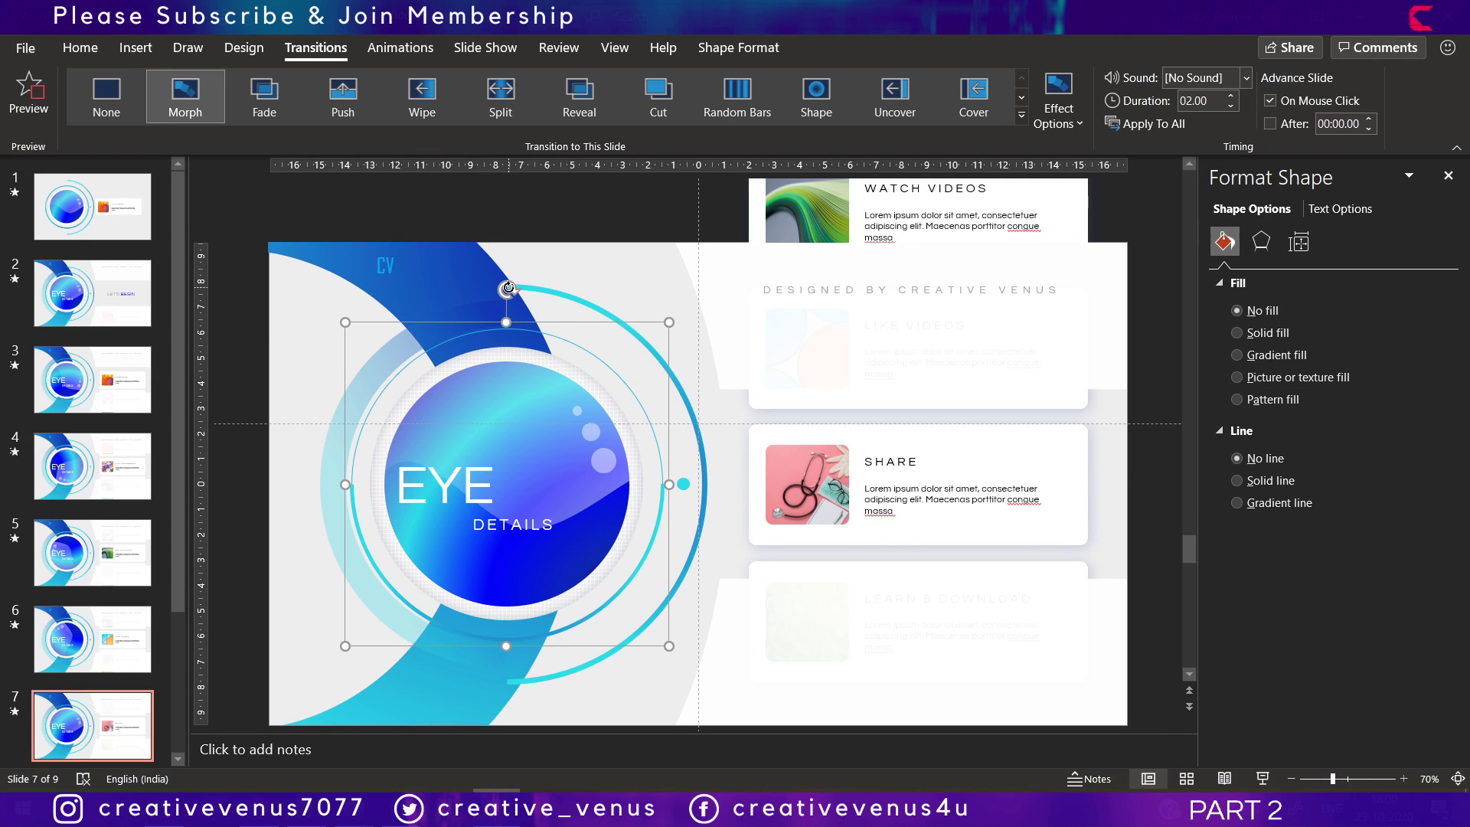
{"action": "mouse_move", "coordinate": [509, 284]}
{"action": "left_mouse_down"}
{"action": "mouse_move", "coordinate": [600, 536]}
{"action": "mouse_move", "coordinate": [399, 509]}
{"action": "left_mouse_up"}
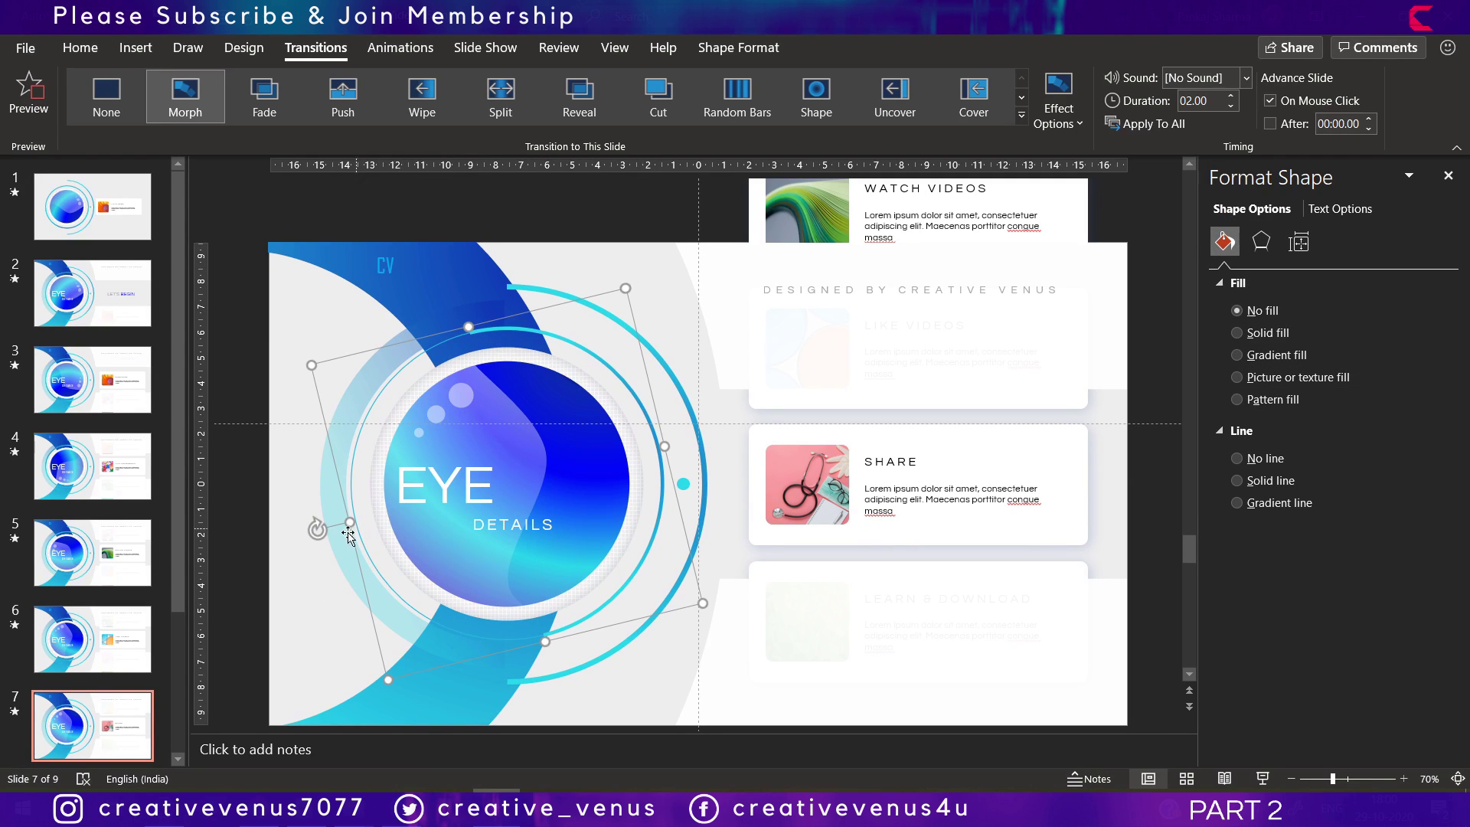
{"action": "left_click_drag", "start_coordinate": [316, 529], "coordinate": [357, 359]}
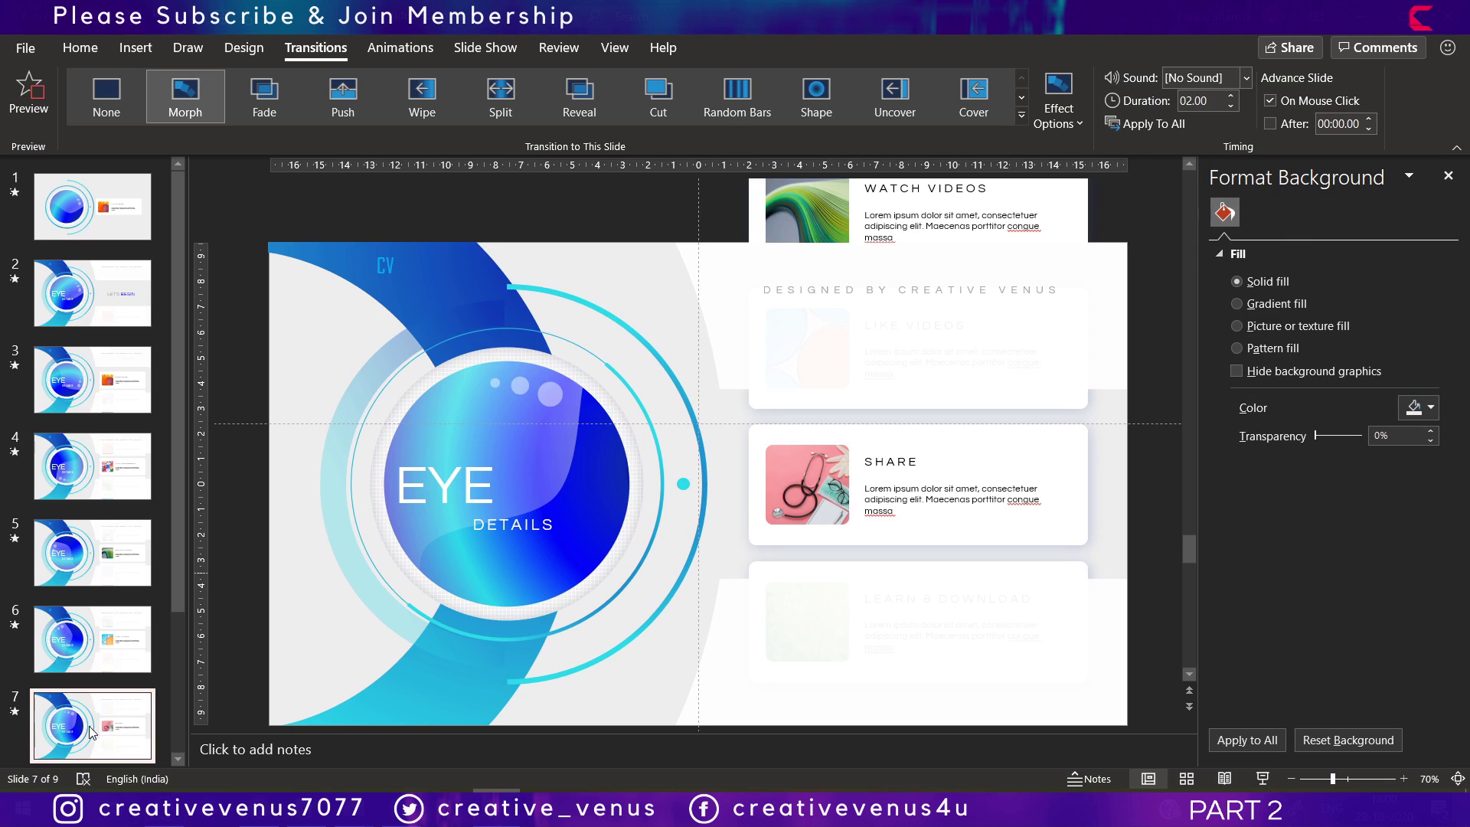
Rotate the sphere-and-ring group on slides 8 and 9, moving its bubbles to the lower right and upper left respectively.
{"action": "scroll", "coordinate": [96, 728], "scroll_direction": "down", "scroll_amount": 2}
{"action": "left_click", "coordinate": [93, 656]}
{"action": "left_click", "coordinate": [497, 411]}
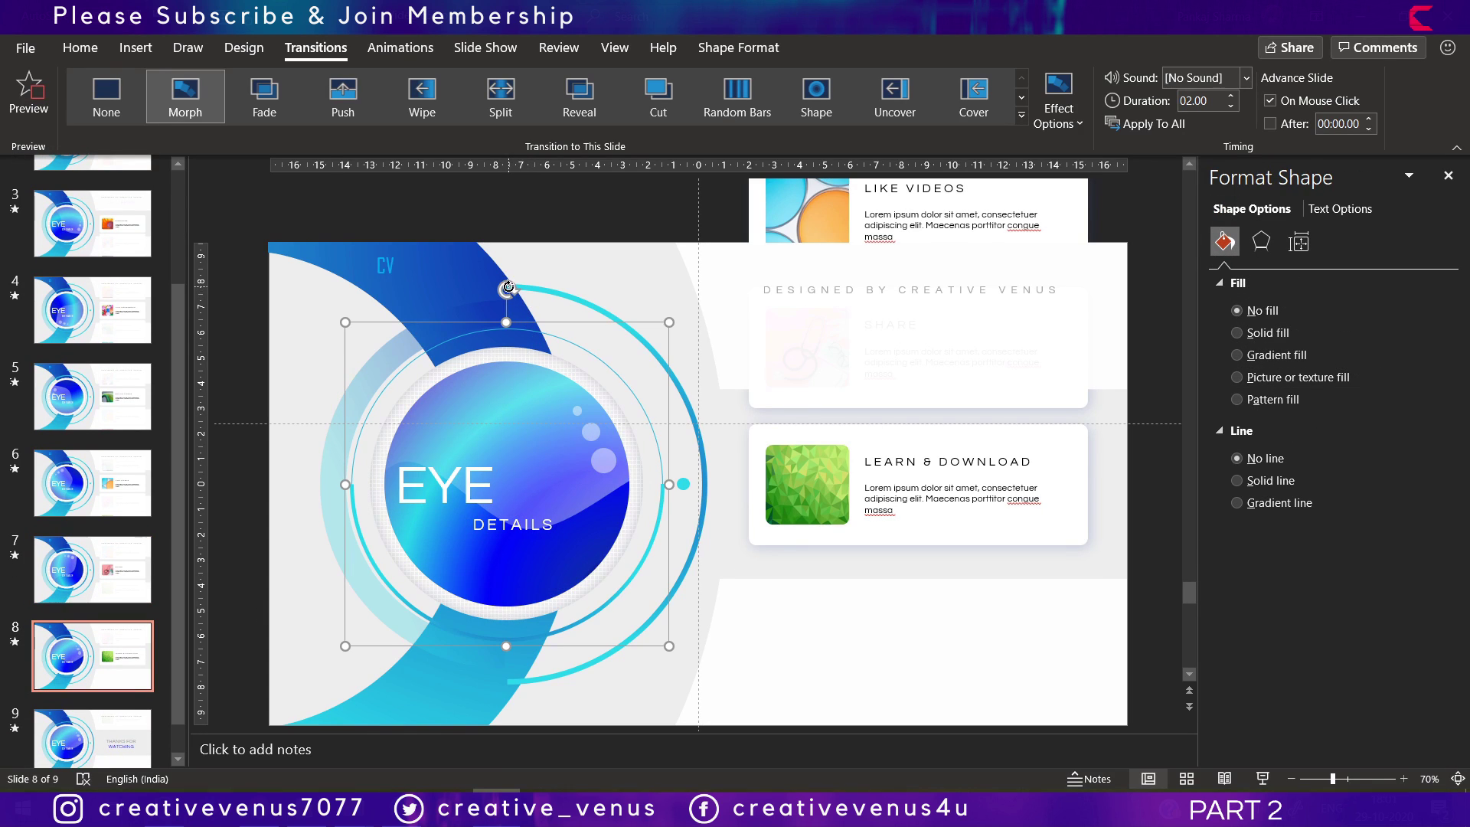
{"action": "left_click_drag", "start_coordinate": [506, 289], "coordinate": [697, 442]}
{"action": "left_click", "coordinate": [145, 739]}
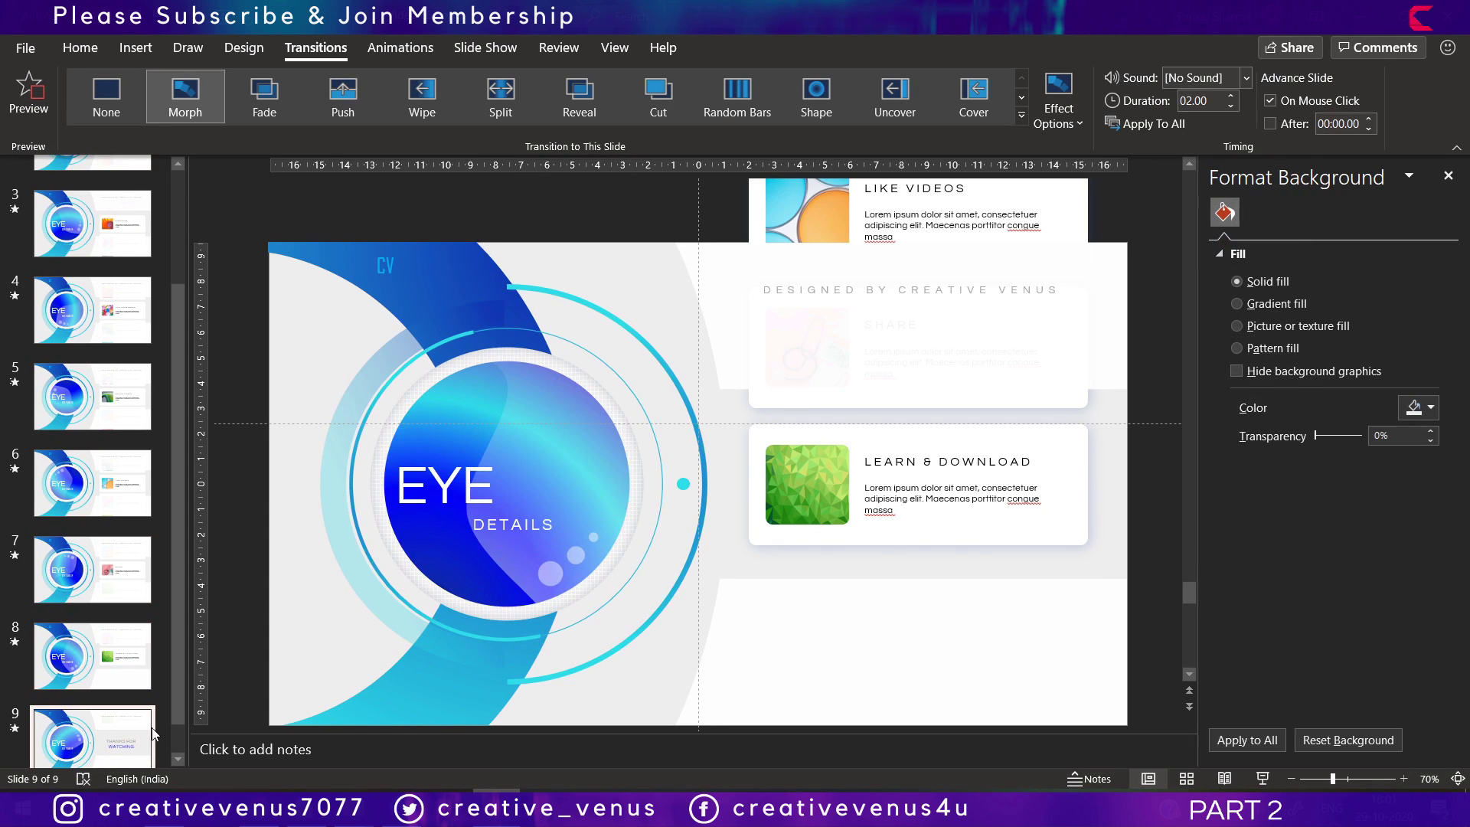
{"action": "left_click", "coordinate": [451, 557]}
{"action": "left_click_drag", "start_coordinate": [510, 288], "coordinate": [346, 592]}
{"action": "left_click", "coordinate": [244, 576]}
Return to the first slides and rotate slide 3's sphere-and-ring group clockwise until its bubbles sit at the sphere's right edge.
{"action": "left_click", "coordinate": [92, 187]}
{"action": "scroll", "coordinate": [92, 230], "scroll_direction": "up", "scroll_amount": 3}
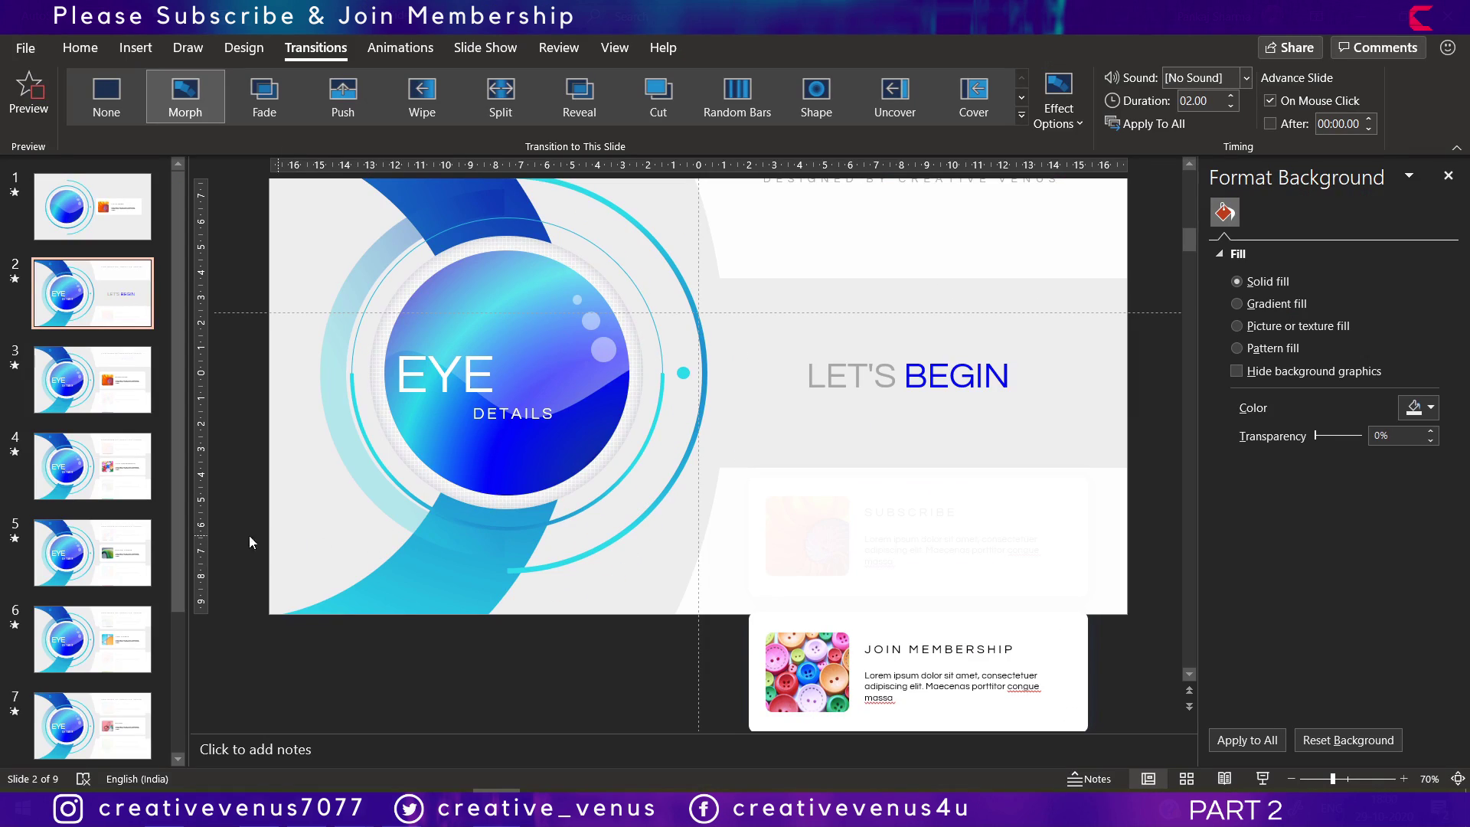
{"action": "left_click", "coordinate": [555, 482]}
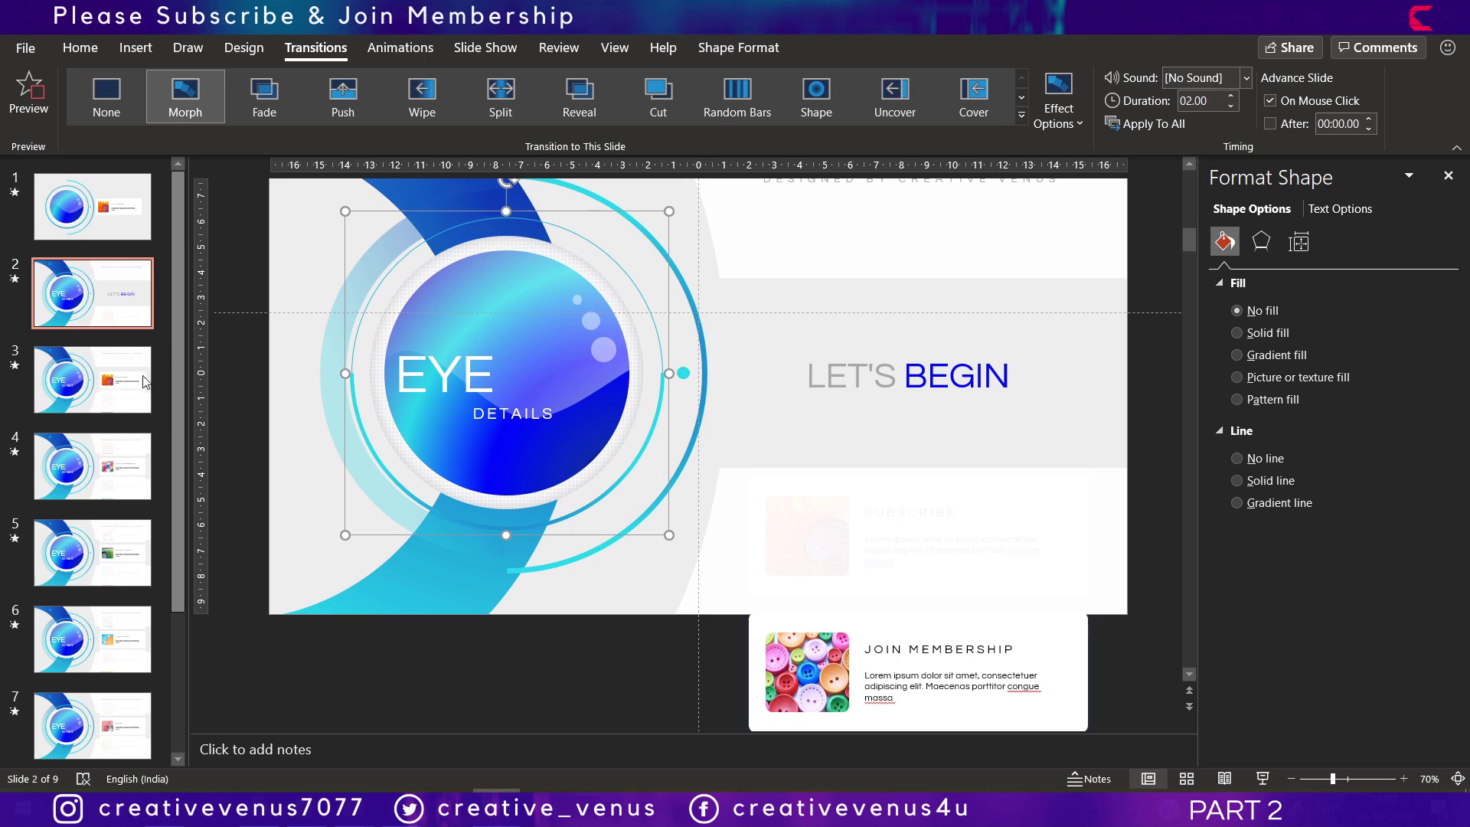
{"action": "left_click", "coordinate": [127, 388]}
{"action": "left_click", "coordinate": [519, 178]}
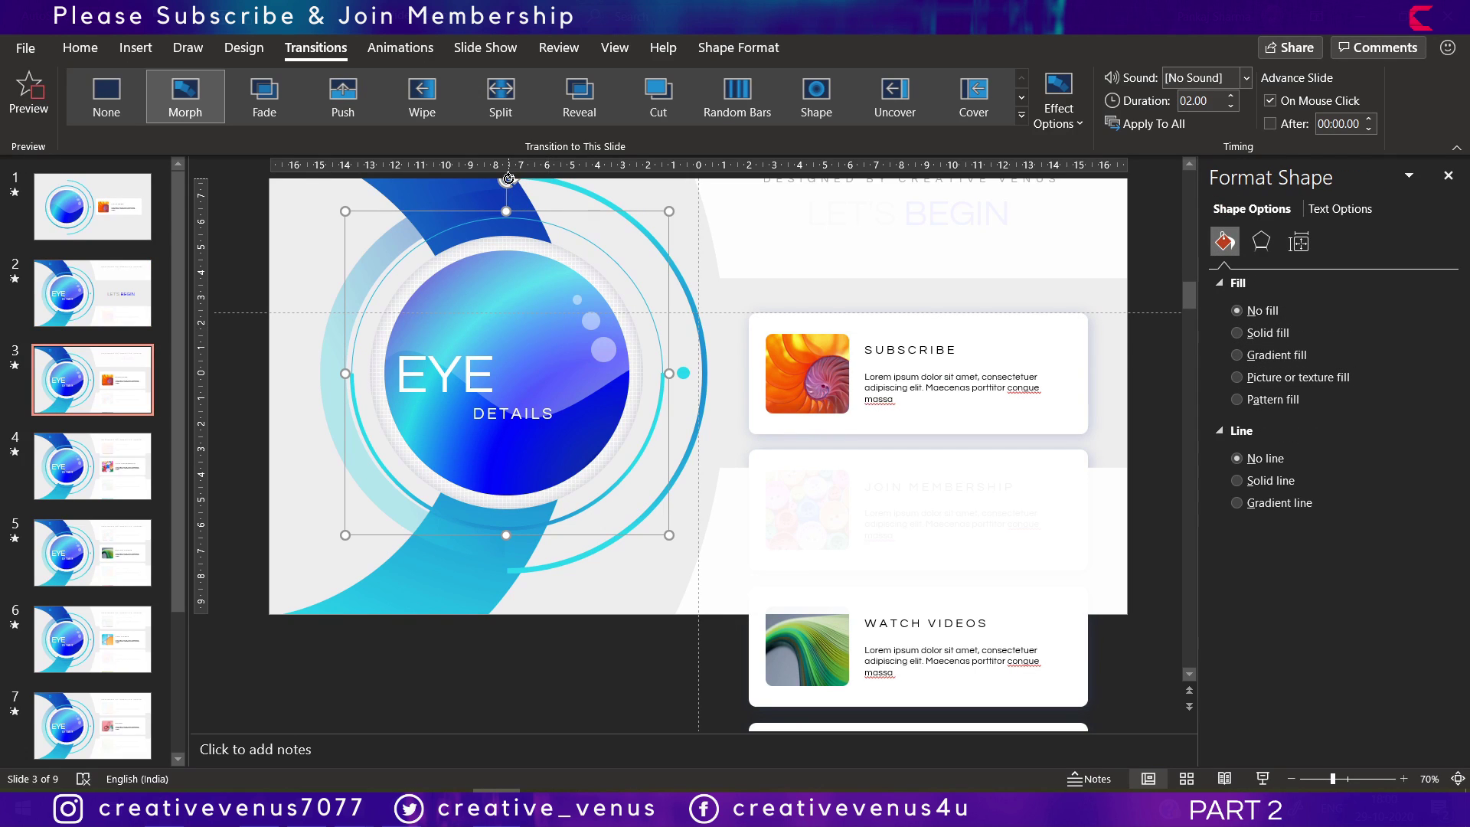
{"action": "left_click_drag", "start_coordinate": [508, 178], "coordinate": [606, 272]}
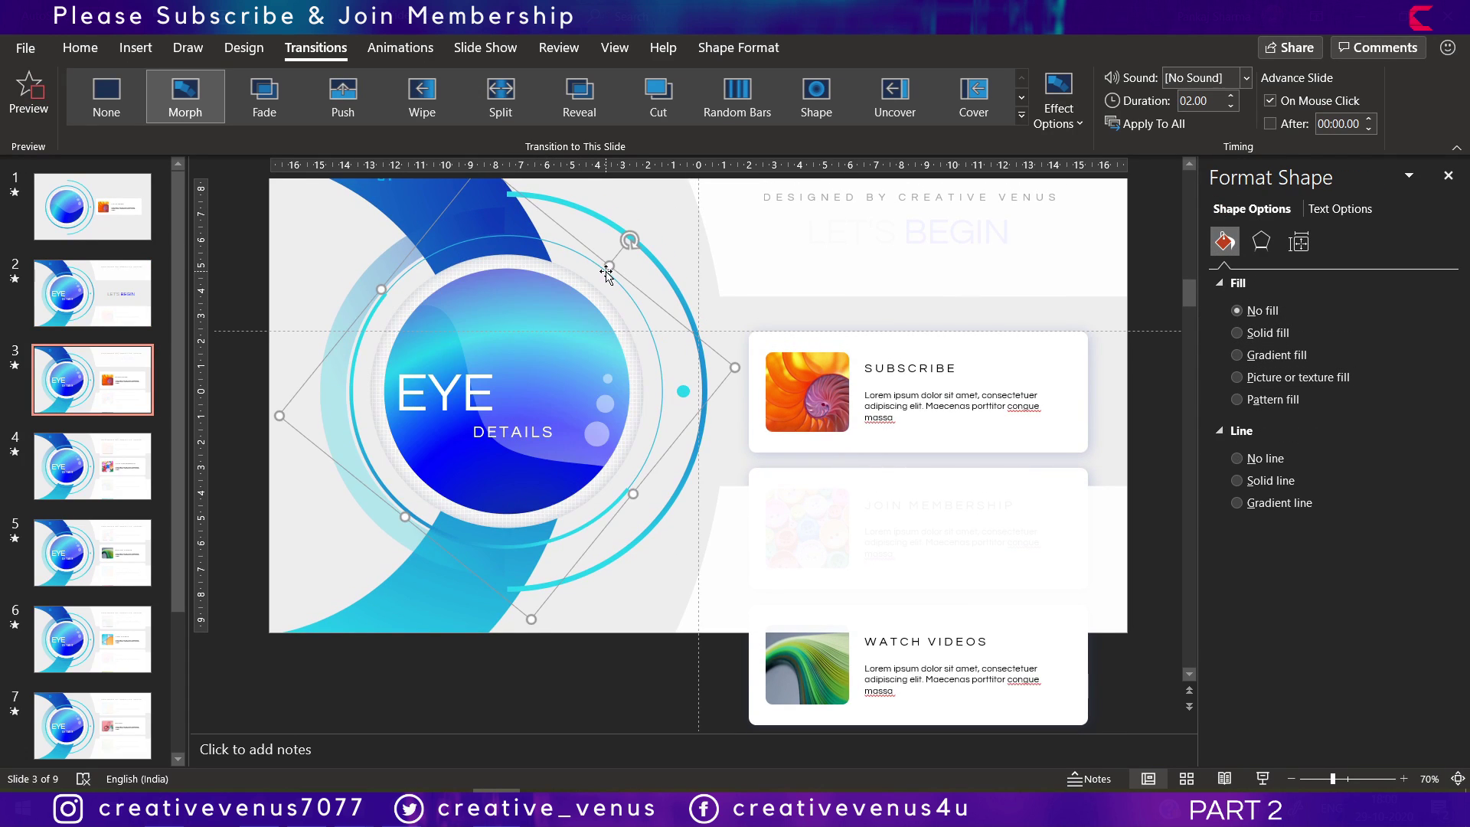
Turn the sphere-and-ring group so its bubbles lie at the sphere's lower left on slide 4 and upper left on slide 5.
{"action": "left_click", "coordinate": [152, 463]}
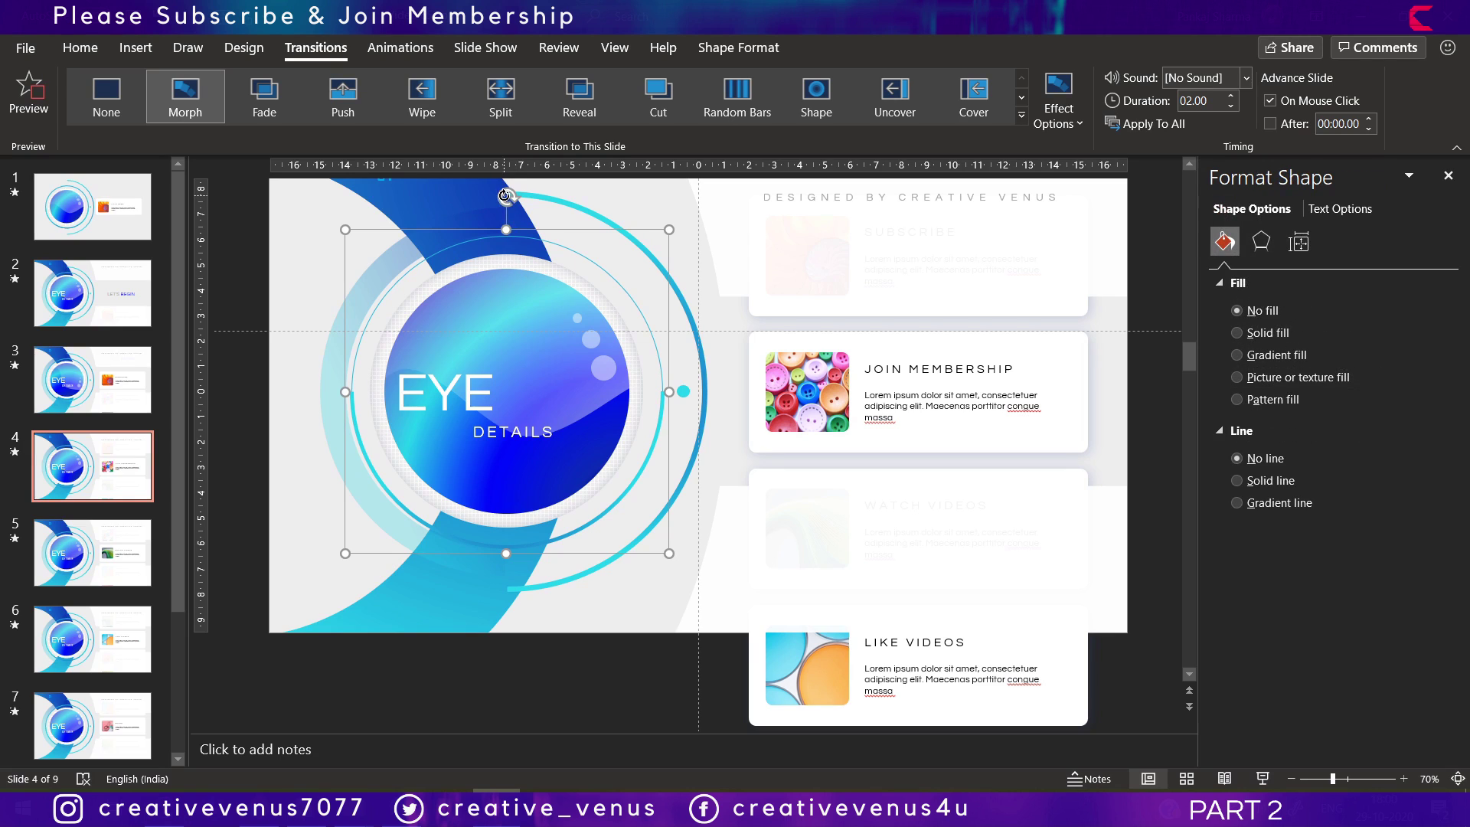
{"action": "left_click_drag", "start_coordinate": [506, 197], "coordinate": [564, 443]}
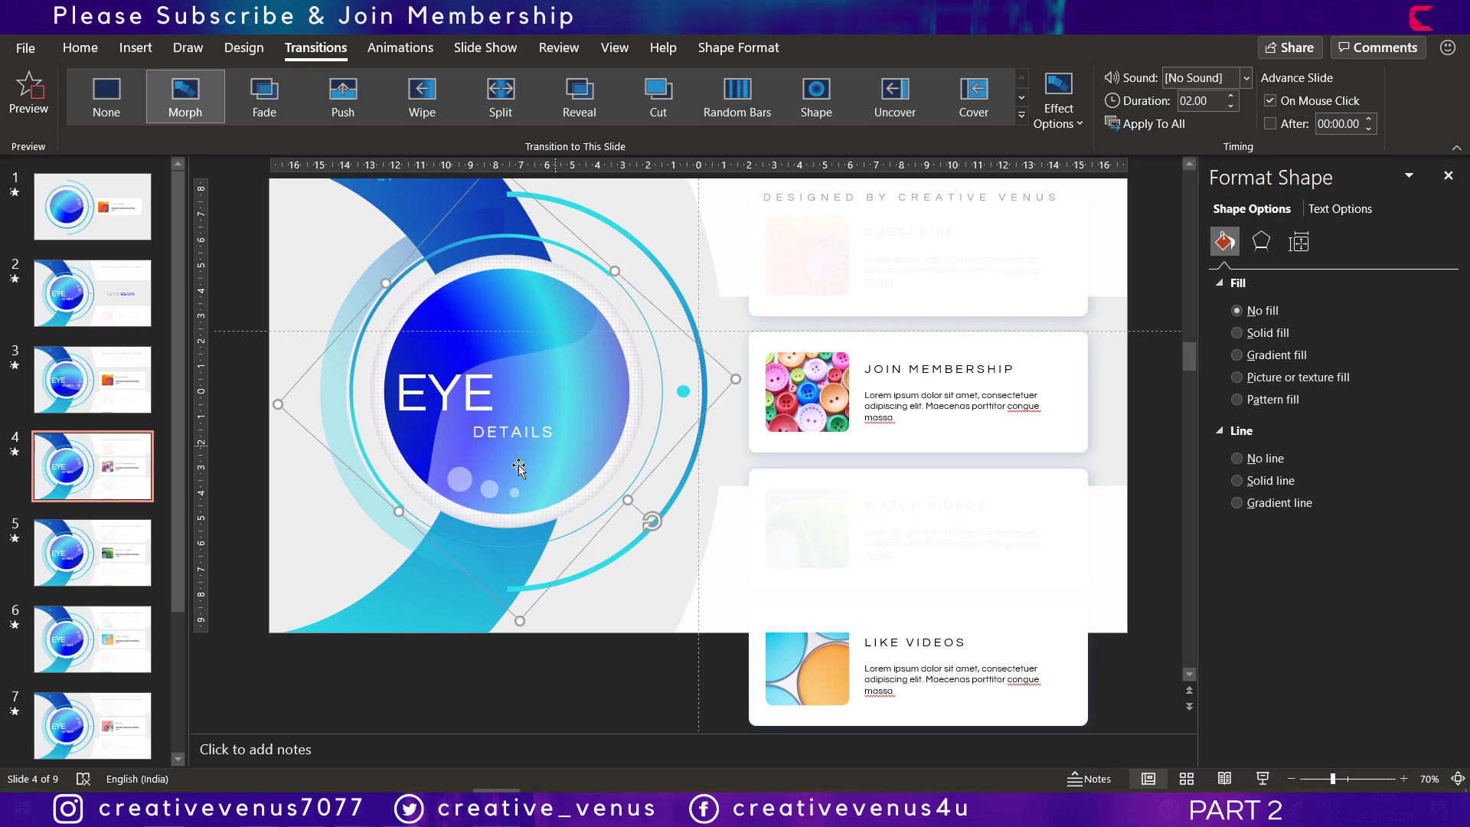
{"action": "left_click", "coordinate": [108, 574]}
{"action": "left_click", "coordinate": [506, 234]}
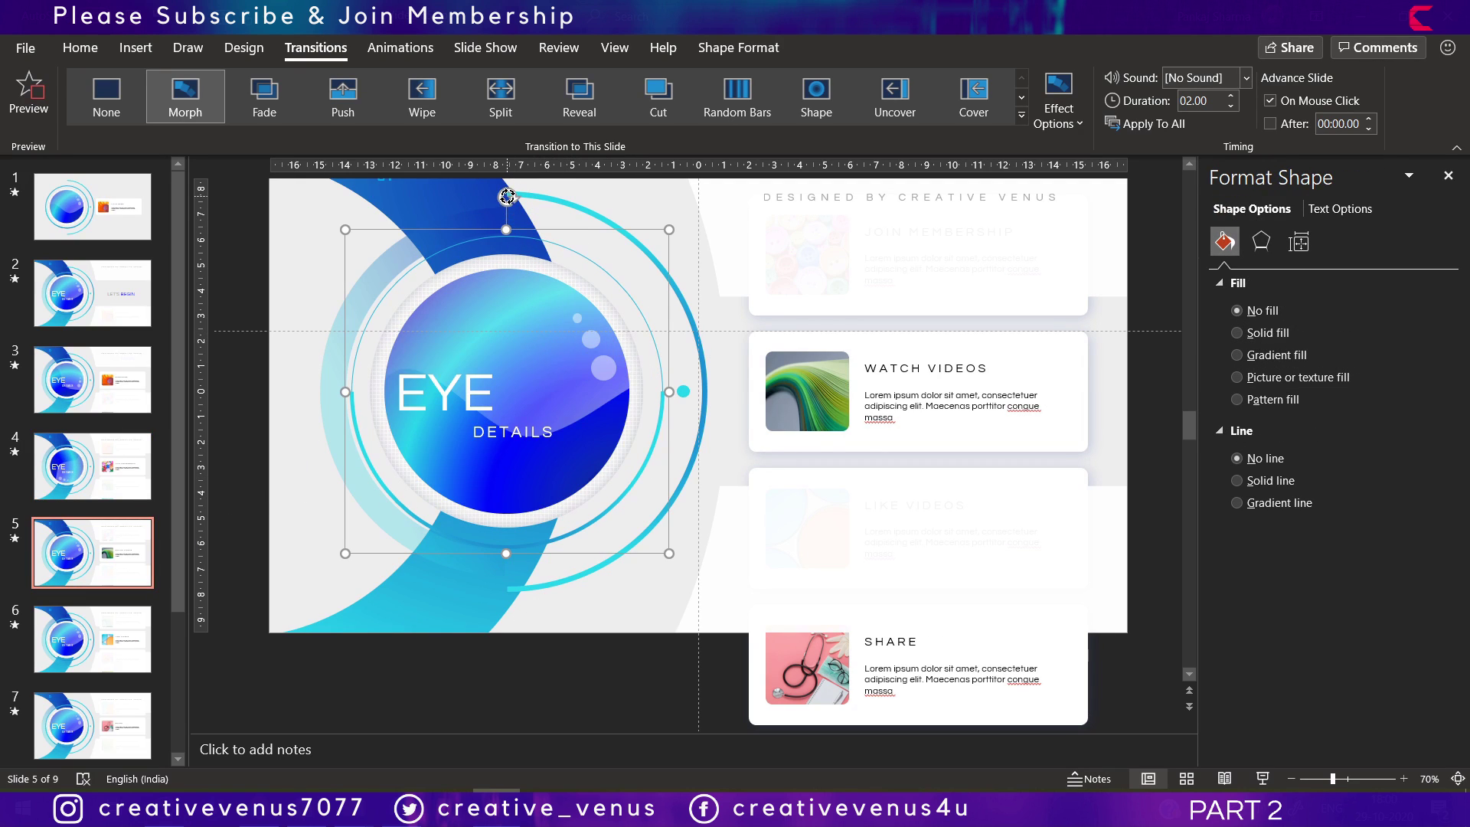
{"action": "left_click_drag", "start_coordinate": [509, 196], "coordinate": [278, 535]}
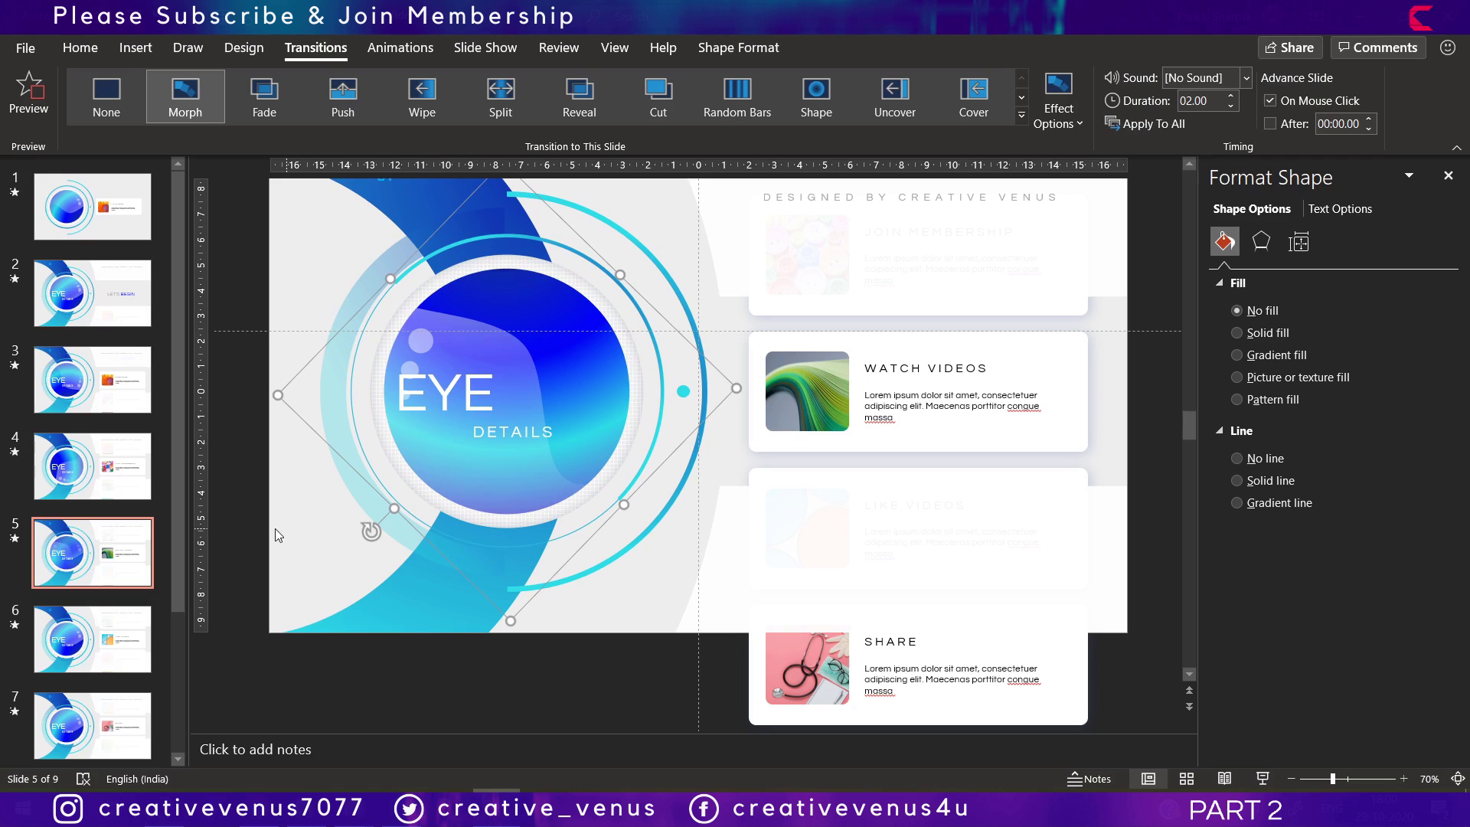
Turn the sphere-and-ring group so its bubbles lie at the sphere's upper left on slide 6 and along the top on slide 7.
{"action": "left_click", "coordinate": [83, 647]}
{"action": "left_click", "coordinate": [517, 247]}
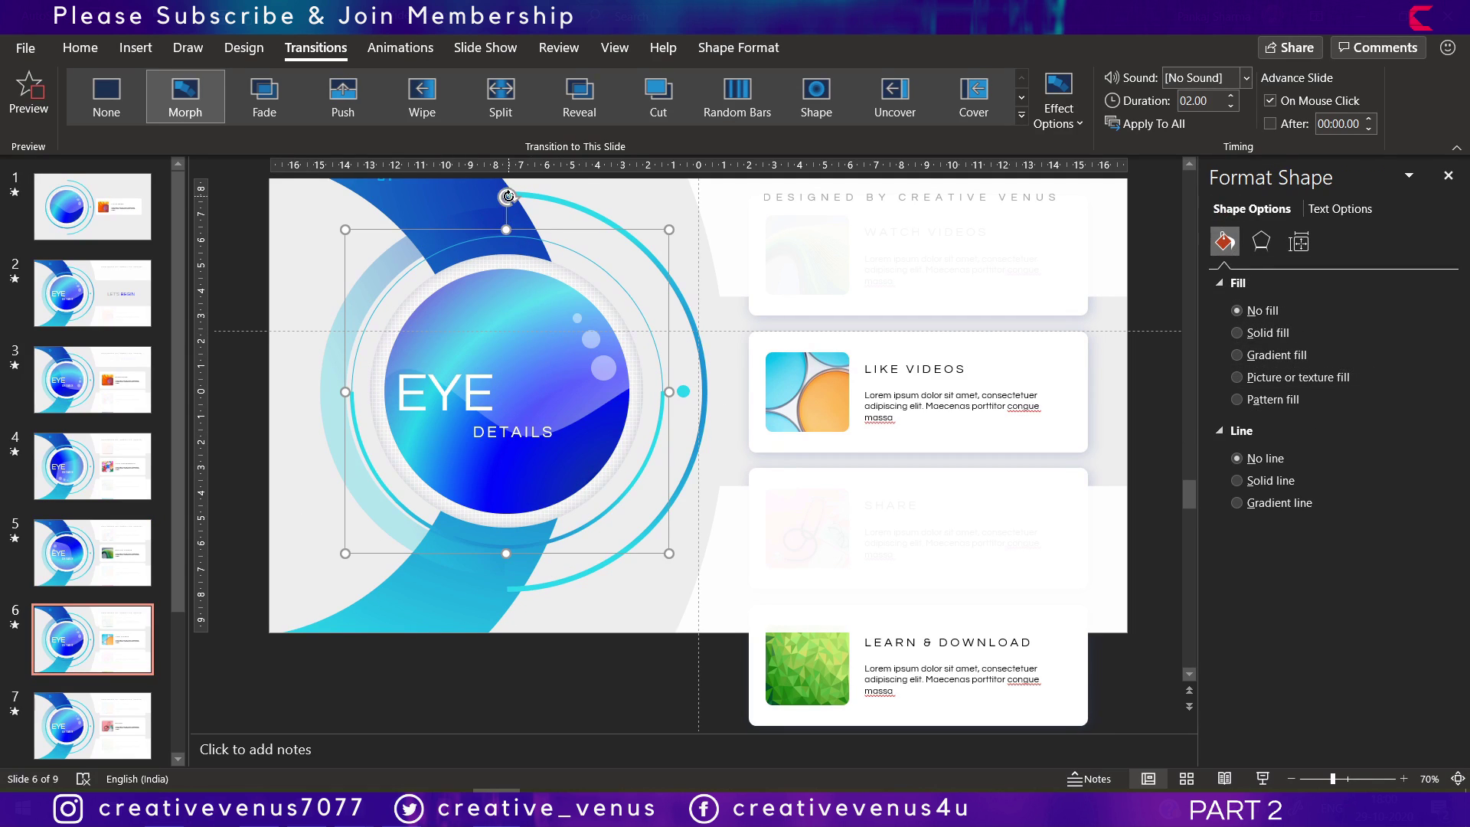
{"action": "left_click_drag", "start_coordinate": [508, 196], "coordinate": [414, 401]}
{"action": "left_click", "coordinate": [92, 724]}
{"action": "left_click", "coordinate": [481, 427]}
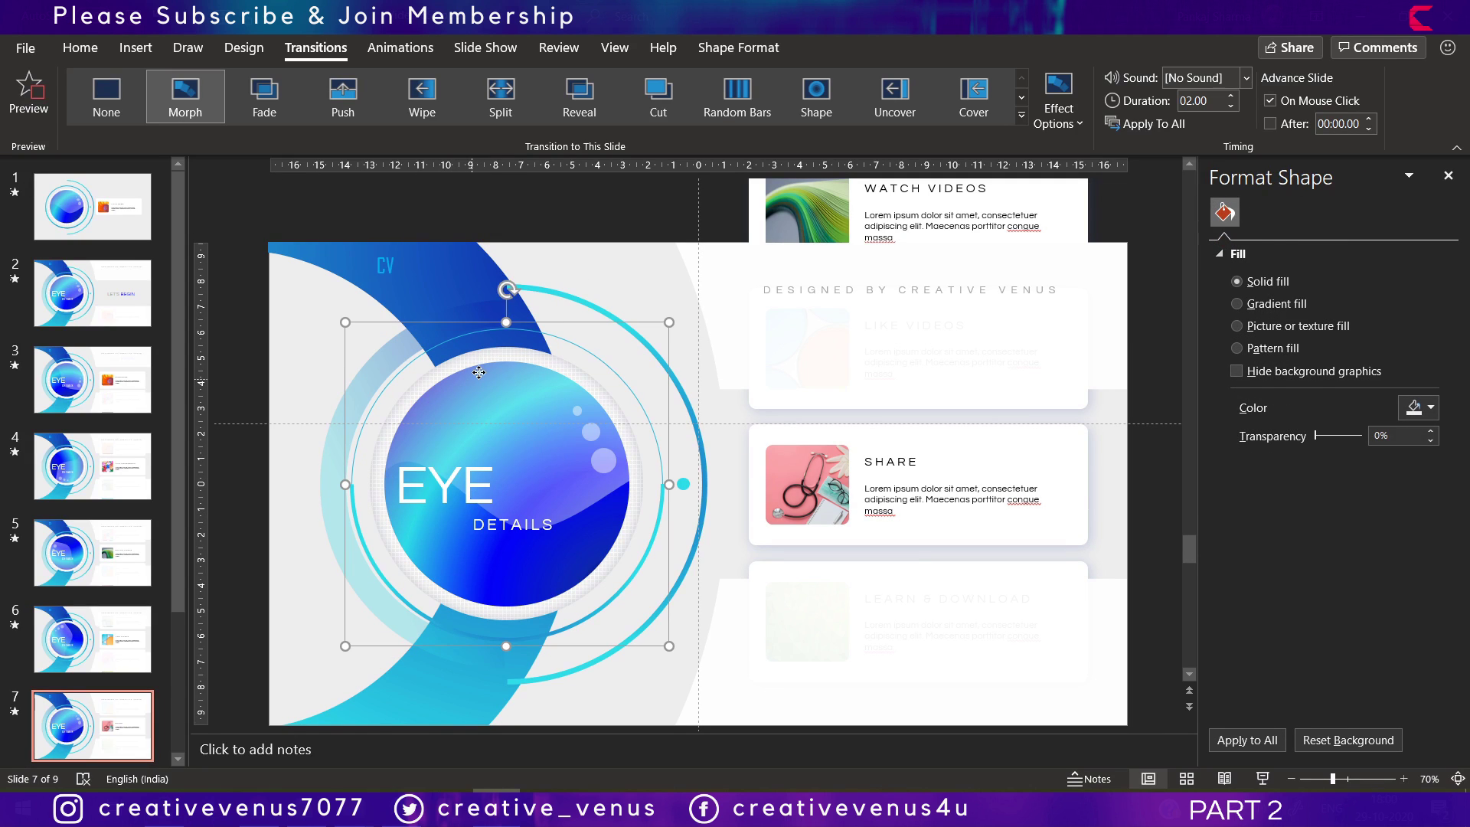
{"action": "left_click_drag", "start_coordinate": [510, 287], "coordinate": [401, 510]}
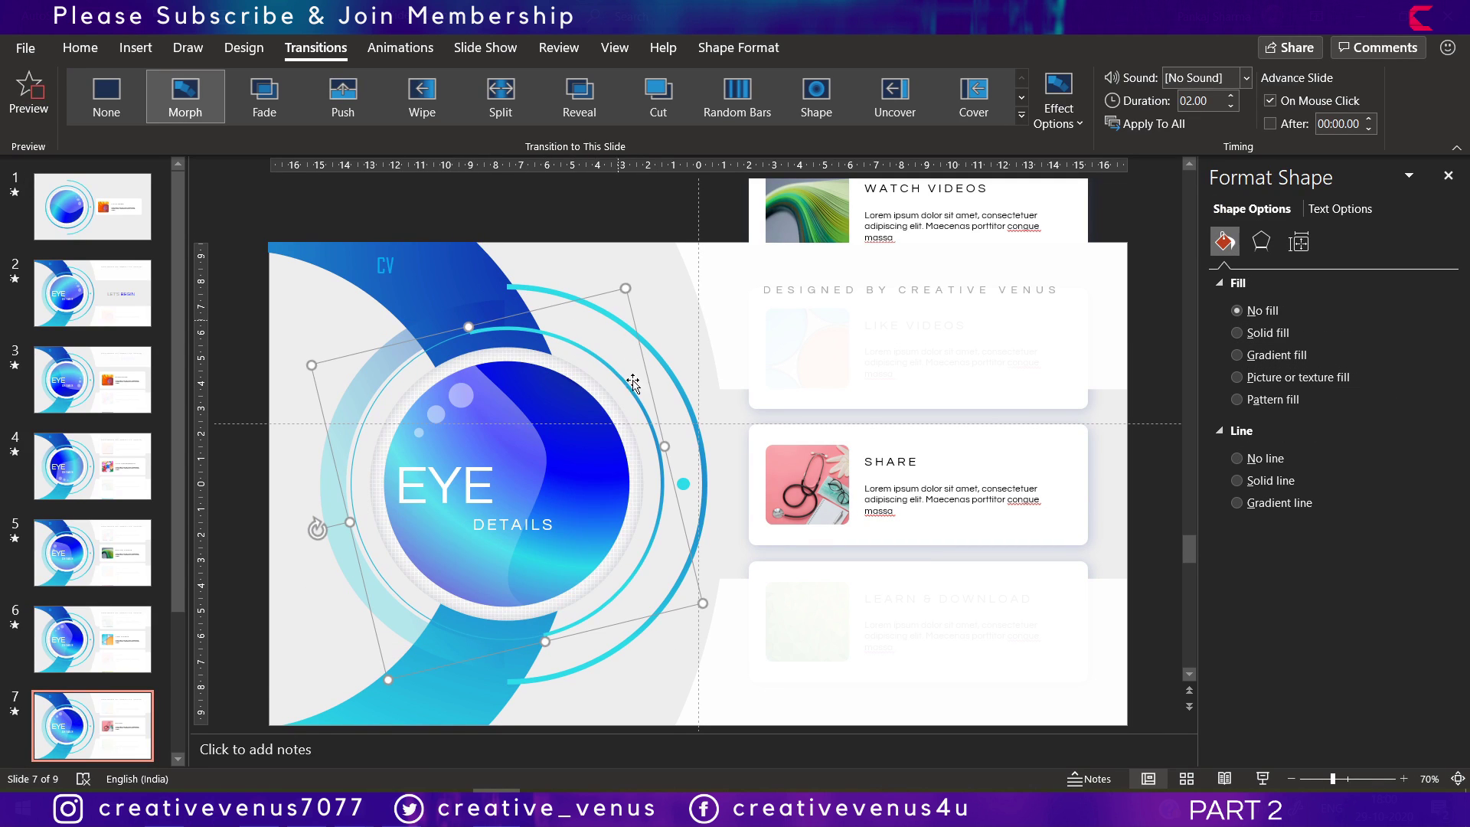
{"action": "left_click_drag", "start_coordinate": [317, 528], "coordinate": [357, 359]}
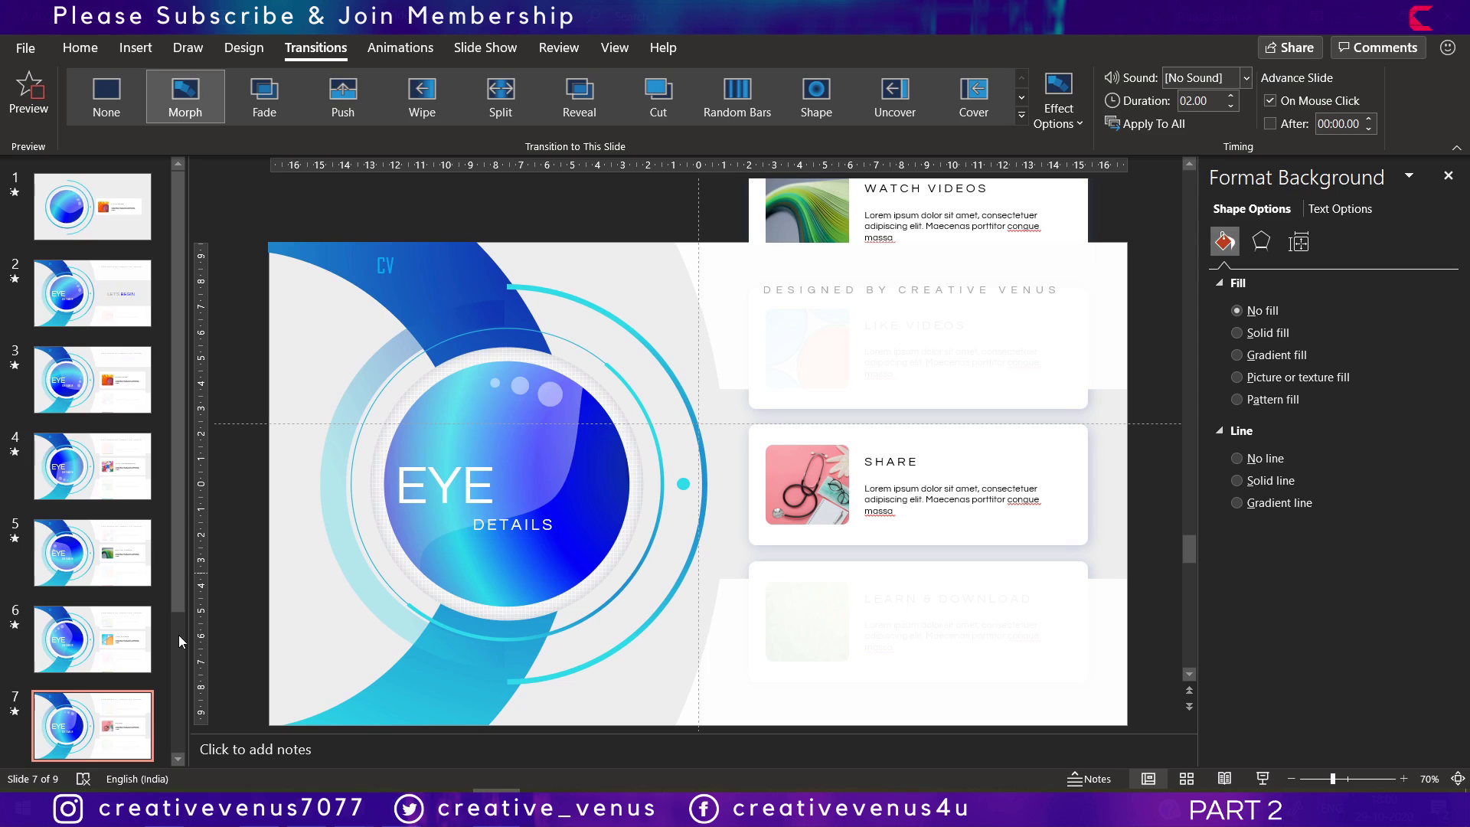
Rotate the sphere-and-ring group so its bubbles lie lower right on slide 8 and upper left on slide 9, and reopen slide 2.
{"action": "key", "text": "Page_Down"}
{"action": "left_click", "coordinate": [528, 327]}
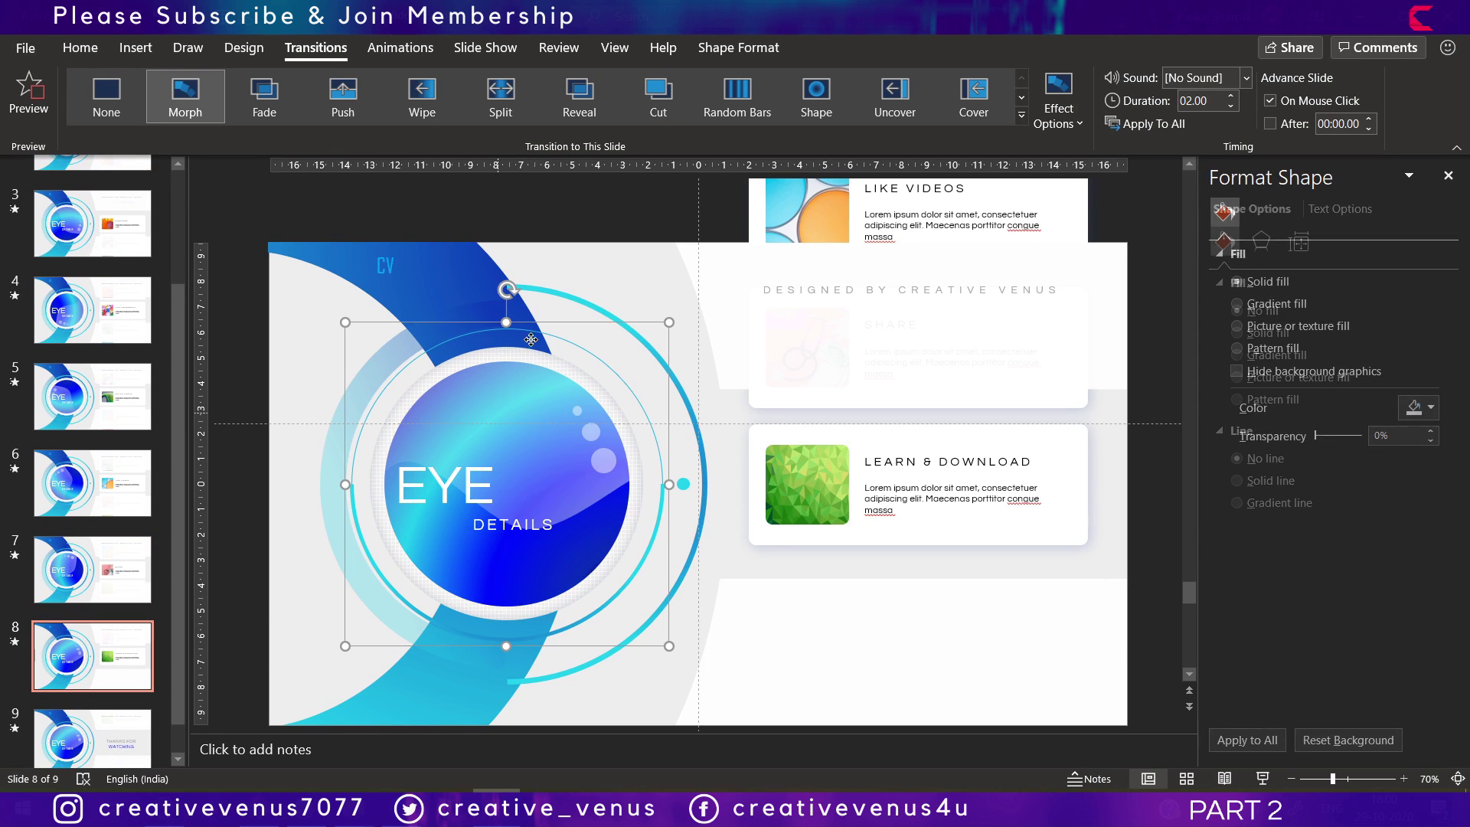
{"action": "left_click_drag", "start_coordinate": [507, 289], "coordinate": [617, 462]}
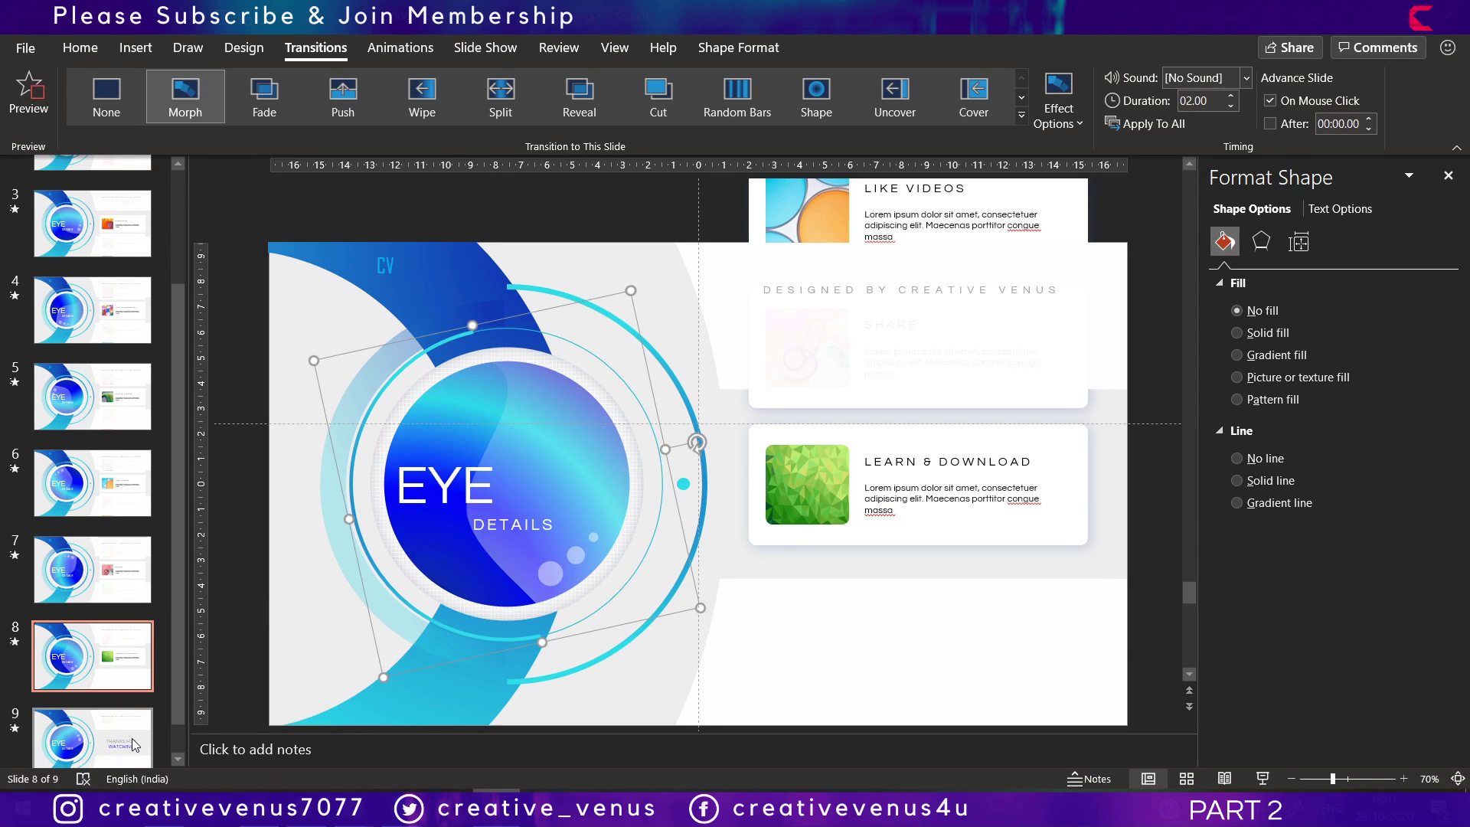
{"action": "left_click", "coordinate": [134, 744]}
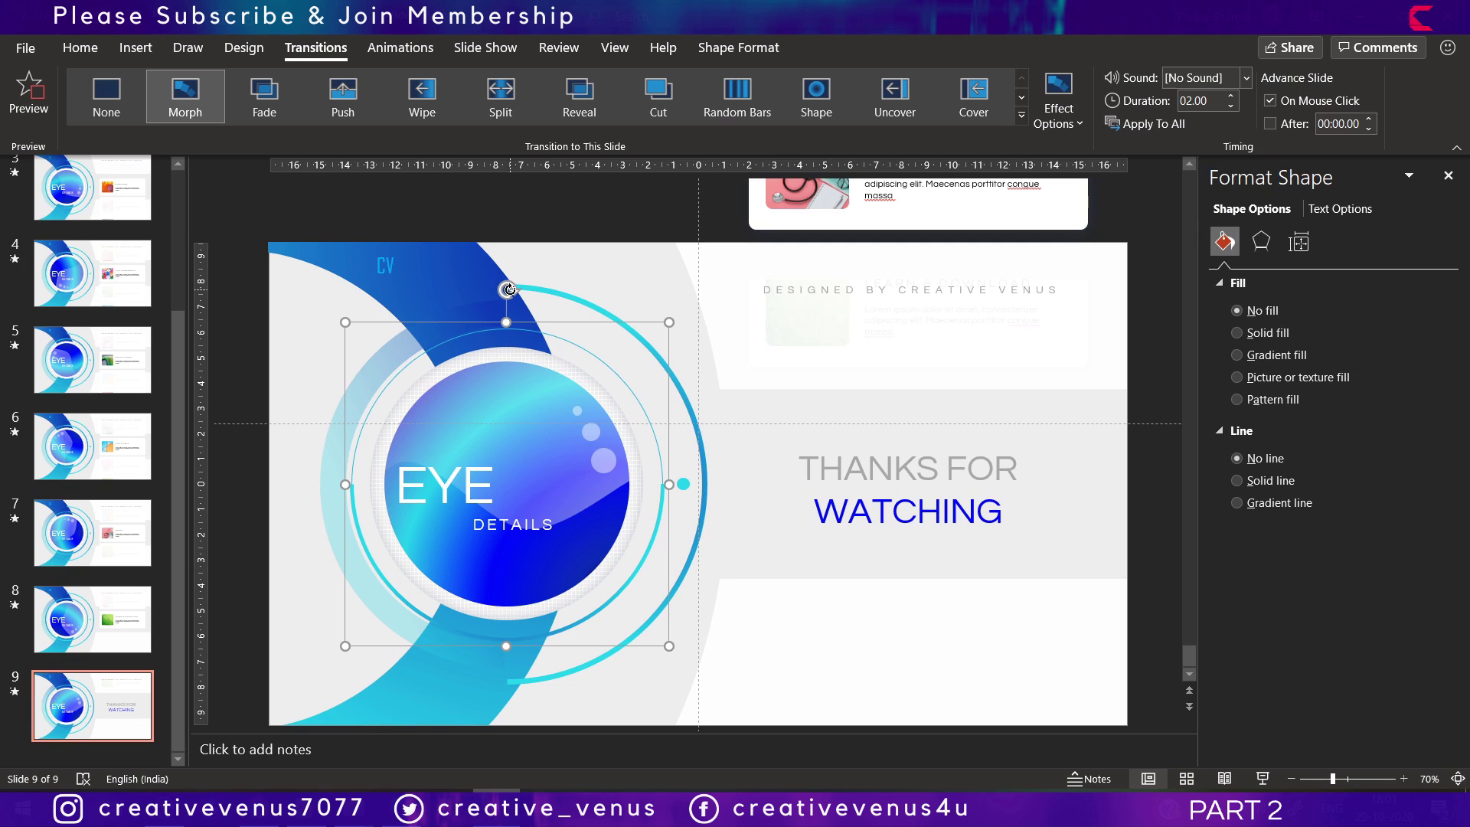
{"action": "left_click_drag", "start_coordinate": [509, 289], "coordinate": [387, 557]}
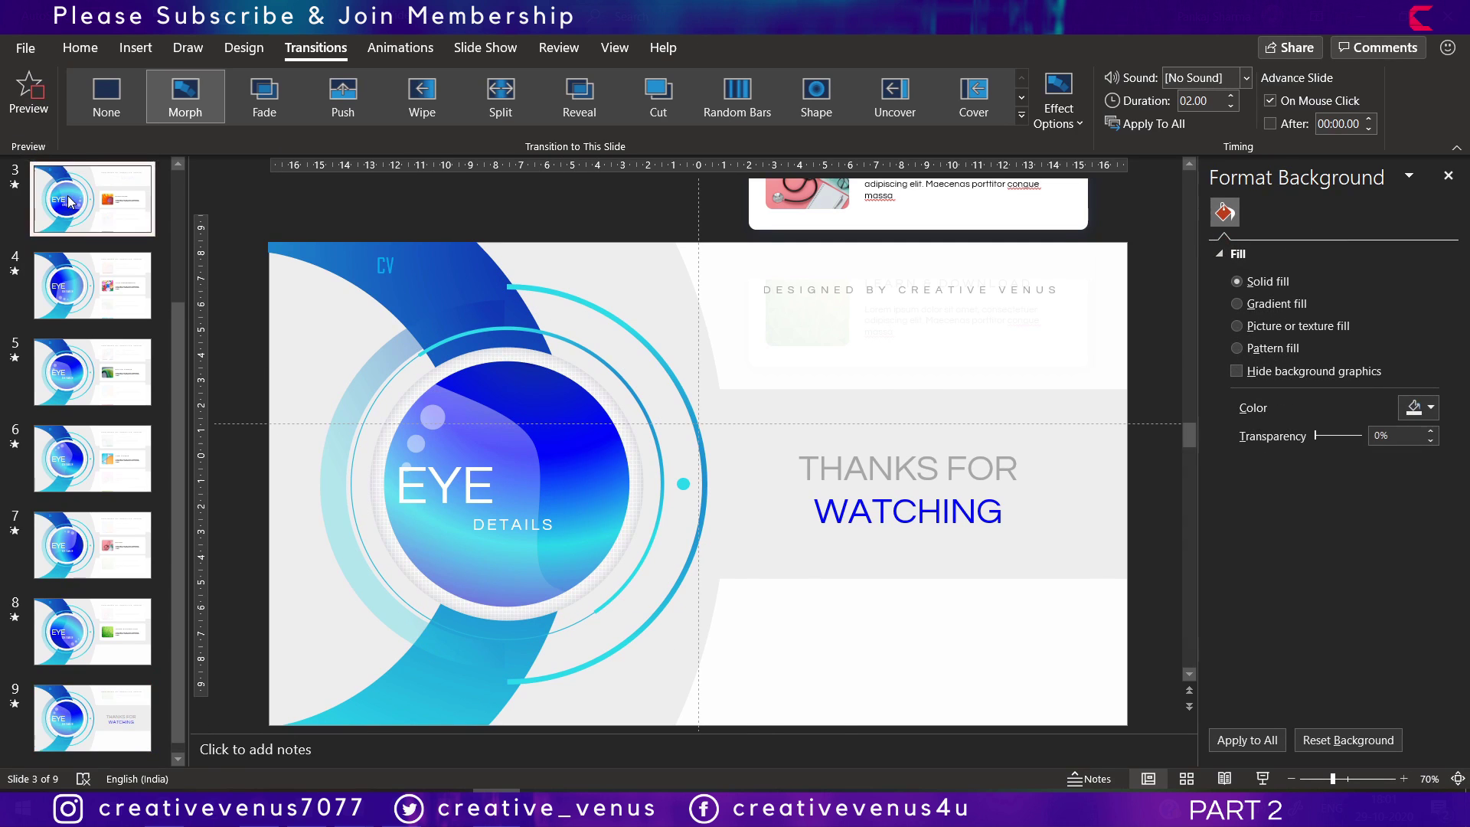
{"action": "scroll", "coordinate": [142, 385], "scroll_direction": "up", "scroll_amount": 5}
{"action": "left_click", "coordinate": [92, 293]}
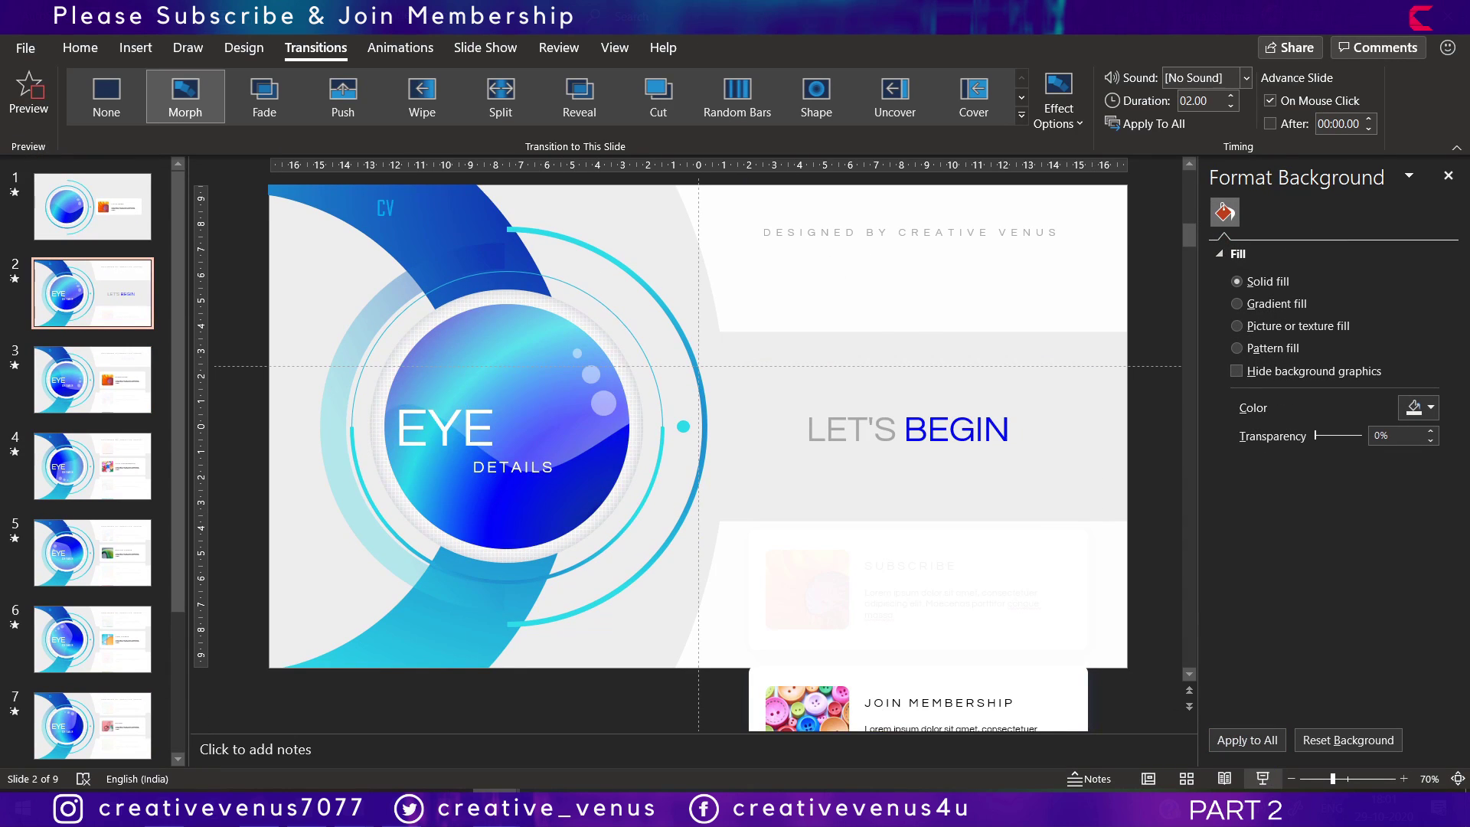